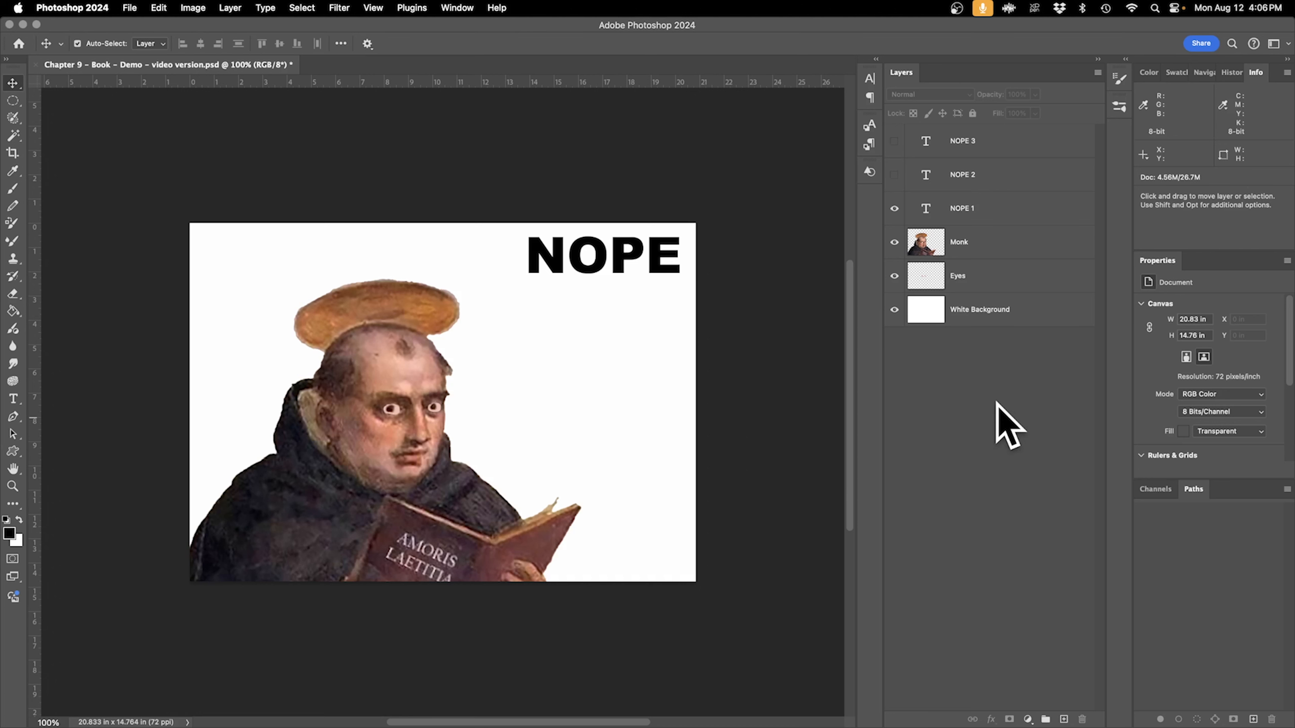
# Examine how the demo image is layered by toggling the Monk layer's visibility and checking the Eyes and White Background layers.
pyautogui.click(619, 404)
pyautogui.click(923, 289)
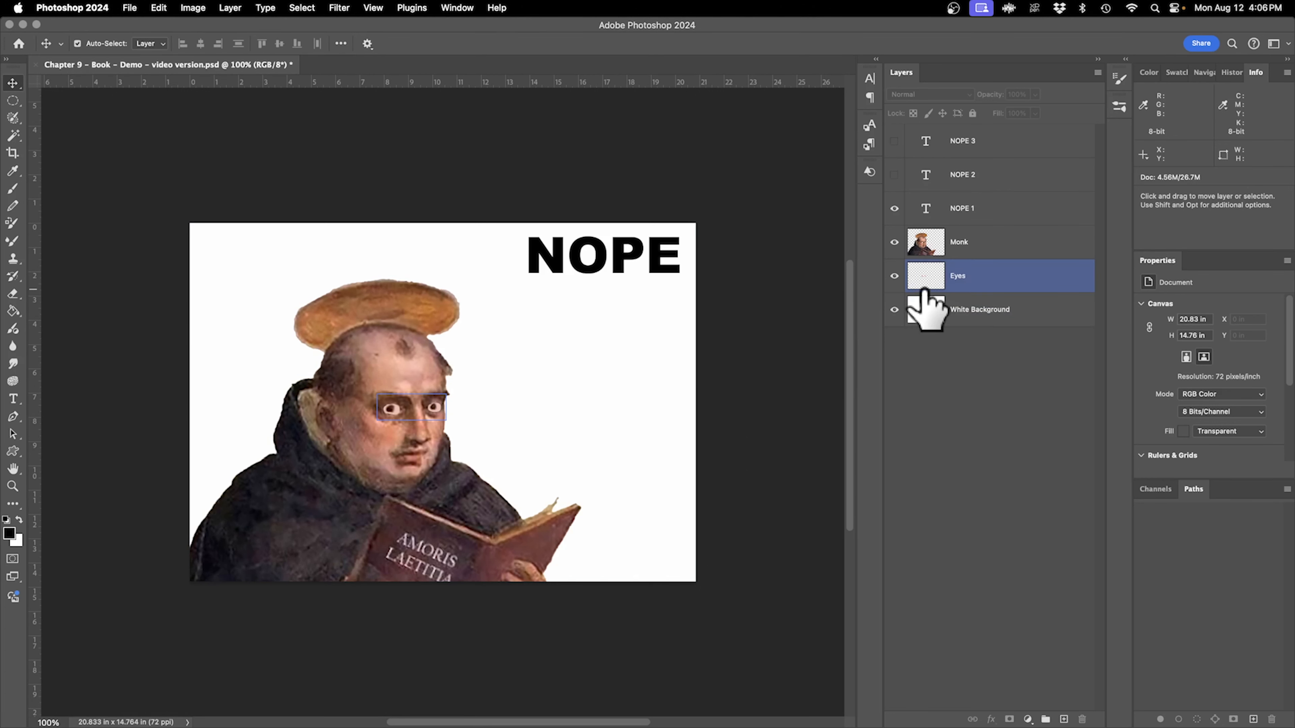
pyautogui.click(896, 243)
pyautogui.click(896, 243)
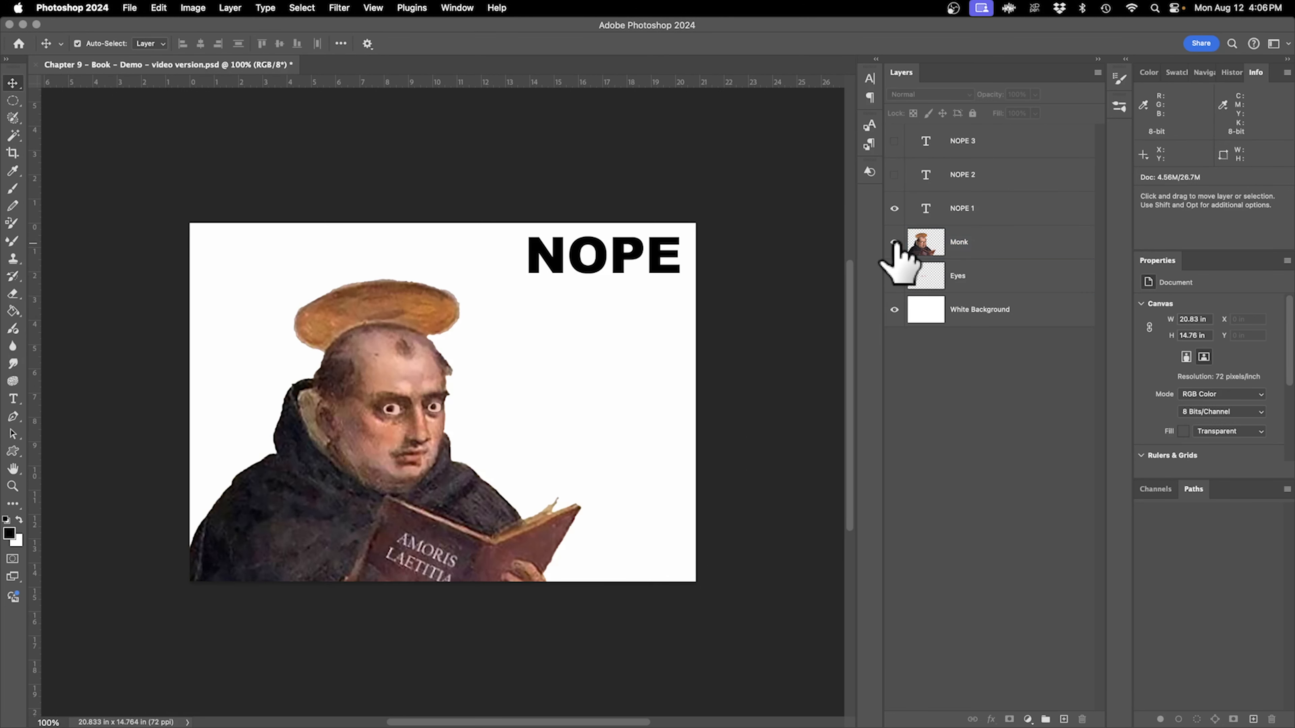
pyautogui.click(519, 419)
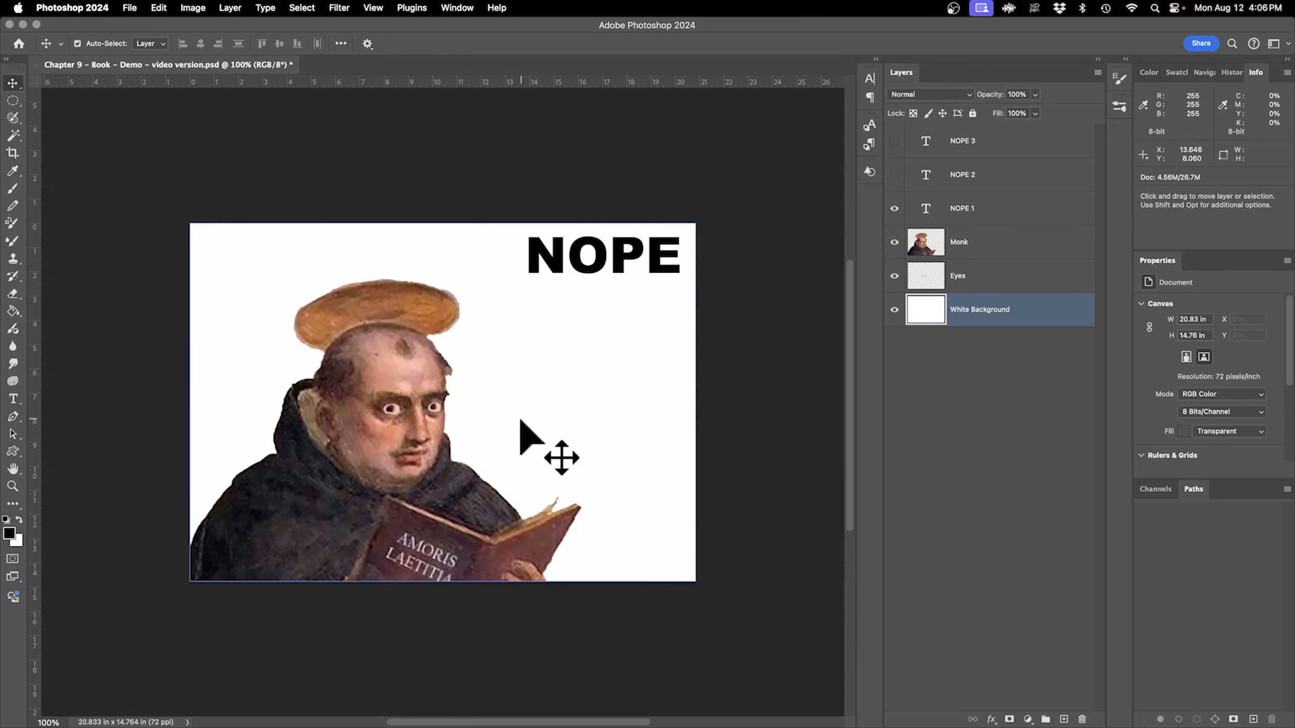
# Nudge the Eyes layer slightly upward with Auto-Select off, and show the NOPE 2 and NOPE 3 text layers.
pyautogui.click(995, 280)
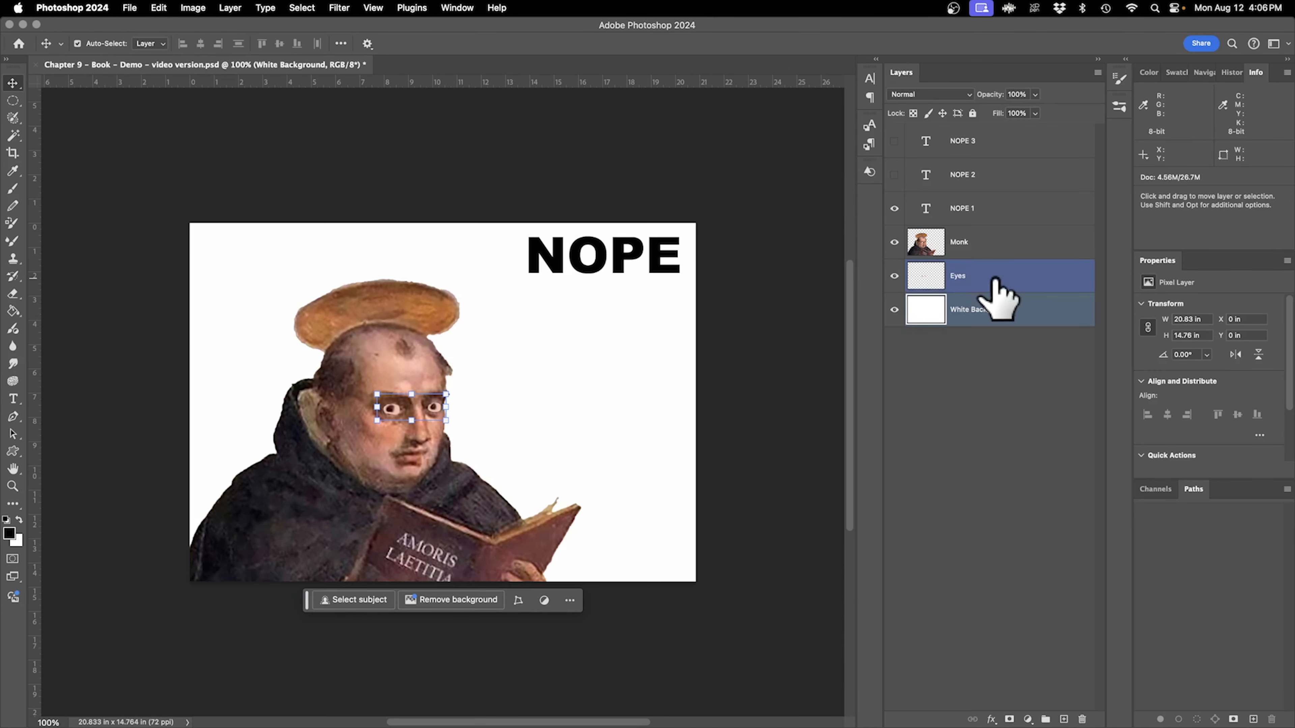
pyautogui.click(97, 44)
pyautogui.moveTo(548, 375); pyautogui.dragTo(552, 372)
pyautogui.click(892, 179)
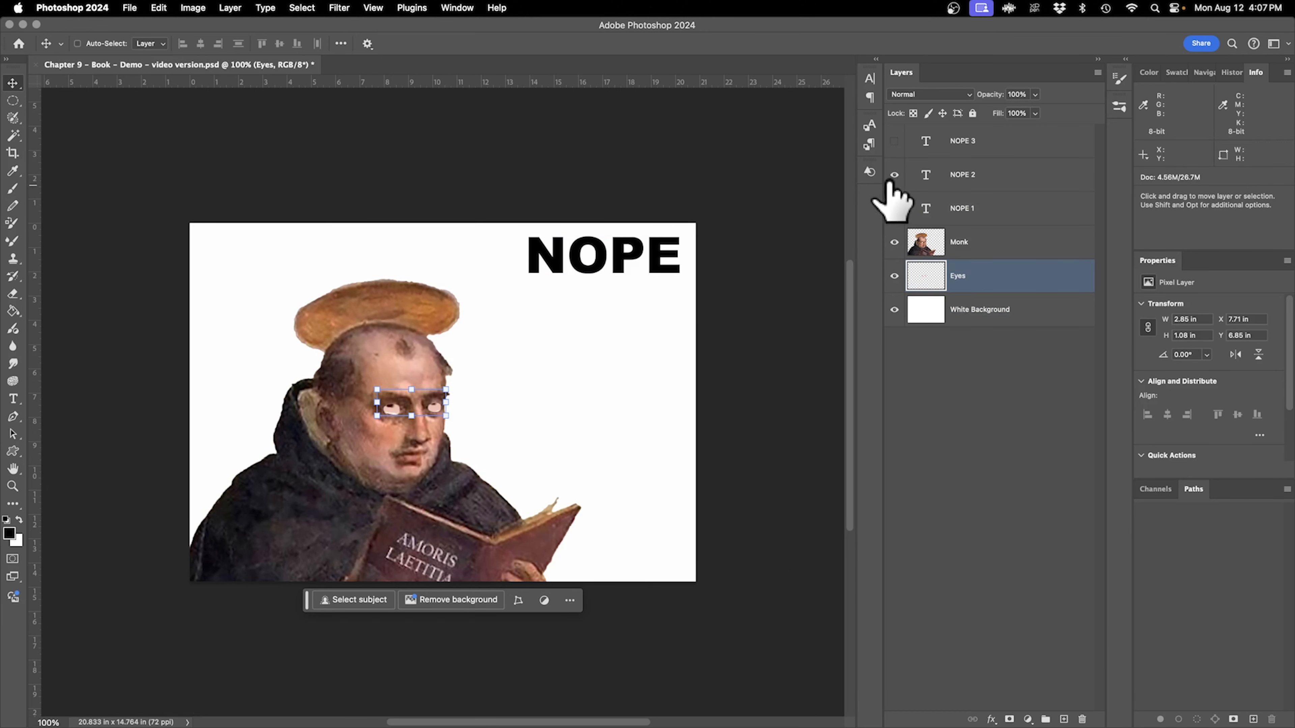
pyautogui.click(893, 142)
# Try moving the Eyes layer with Auto-Select off and the Monk layer with Auto-Select on, undoing each move.
pyautogui.moveTo(383, 440); pyautogui.dragTo(230, 510)
pyautogui.press('super+z')
pyautogui.click(77, 43)
pyautogui.click(283, 510)
pyautogui.moveTo(276, 493); pyautogui.dragTo(176, 574)
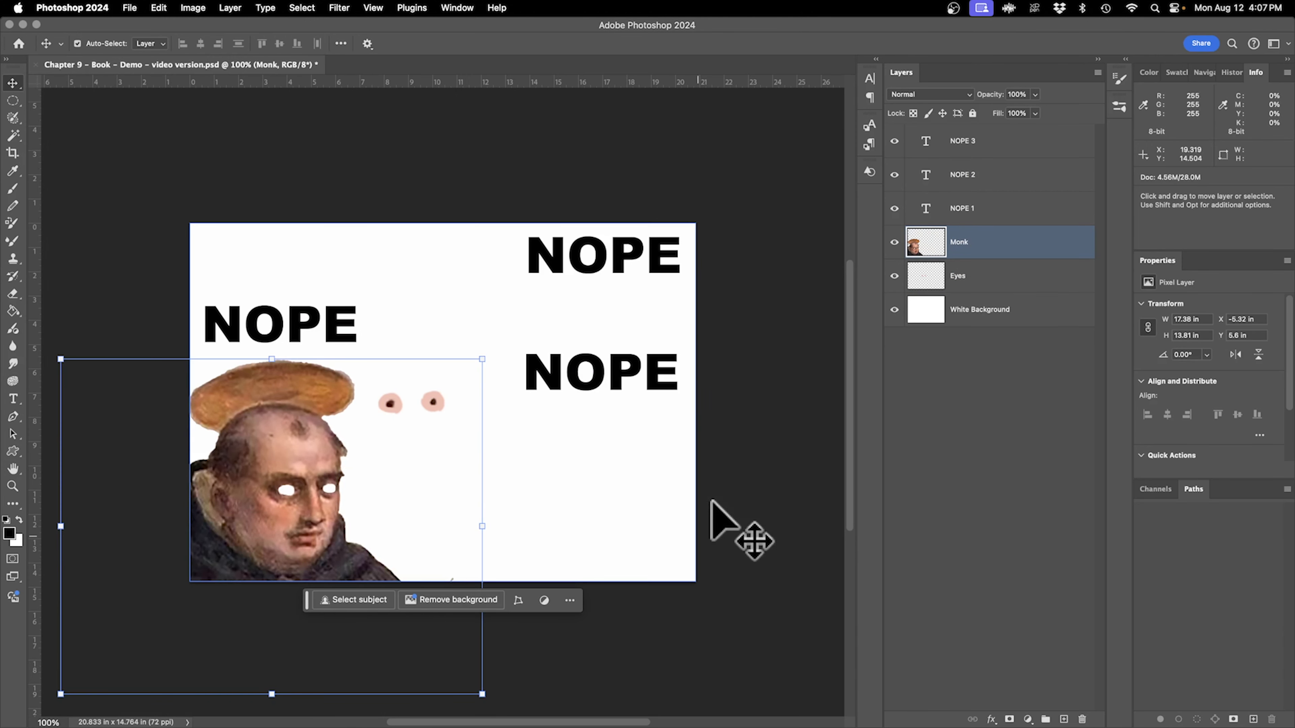
pyautogui.click(606, 529)
pyautogui.press('super+z')
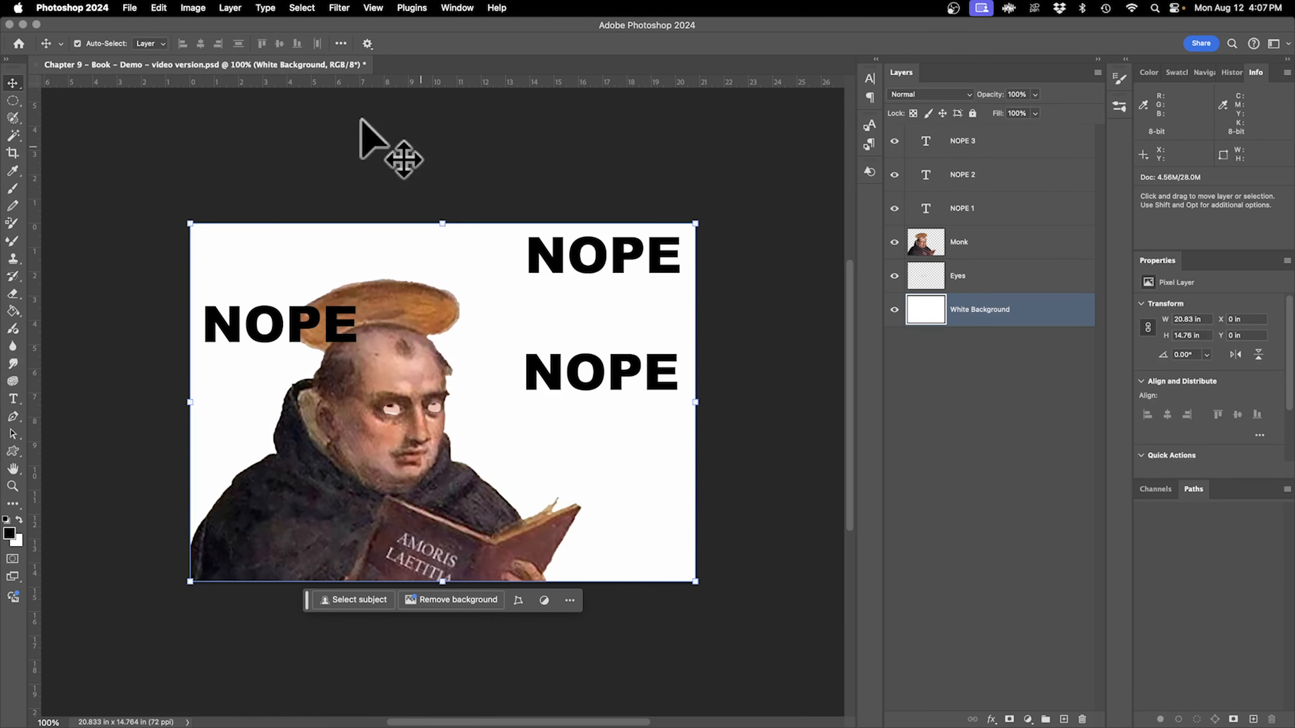
# Close the demo document without saving its changes.
pyautogui.click(42, 65)
pyautogui.click(659, 300)
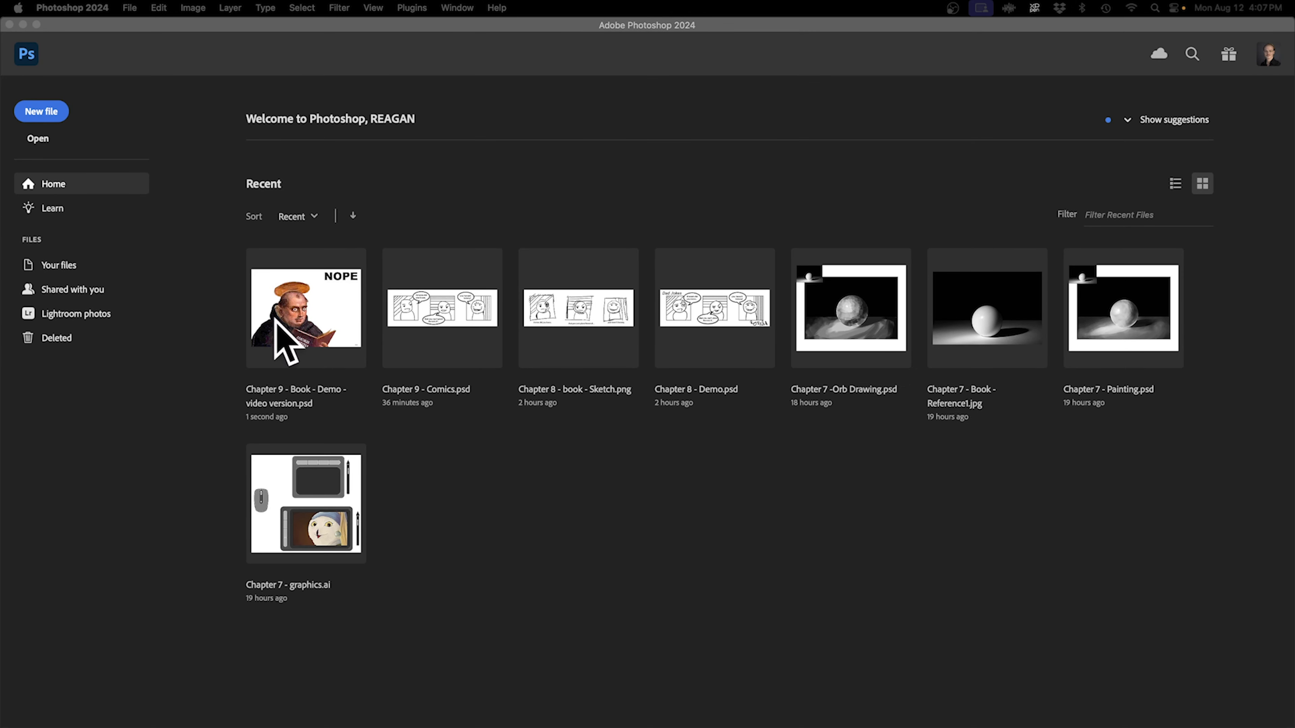
# Browse the Desktop for a file to open and preview the Chapter-9---Book---Demo.gif animation.
pyautogui.click(39, 138)
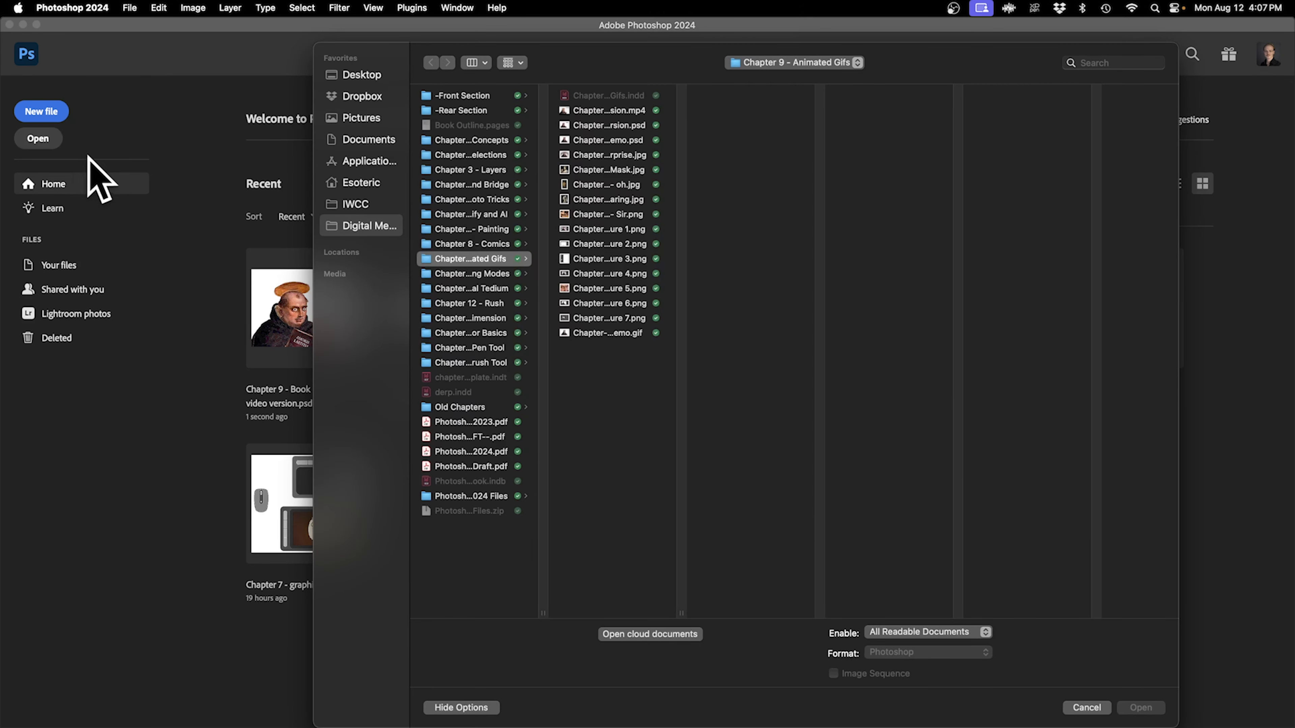
pyautogui.click(363, 75)
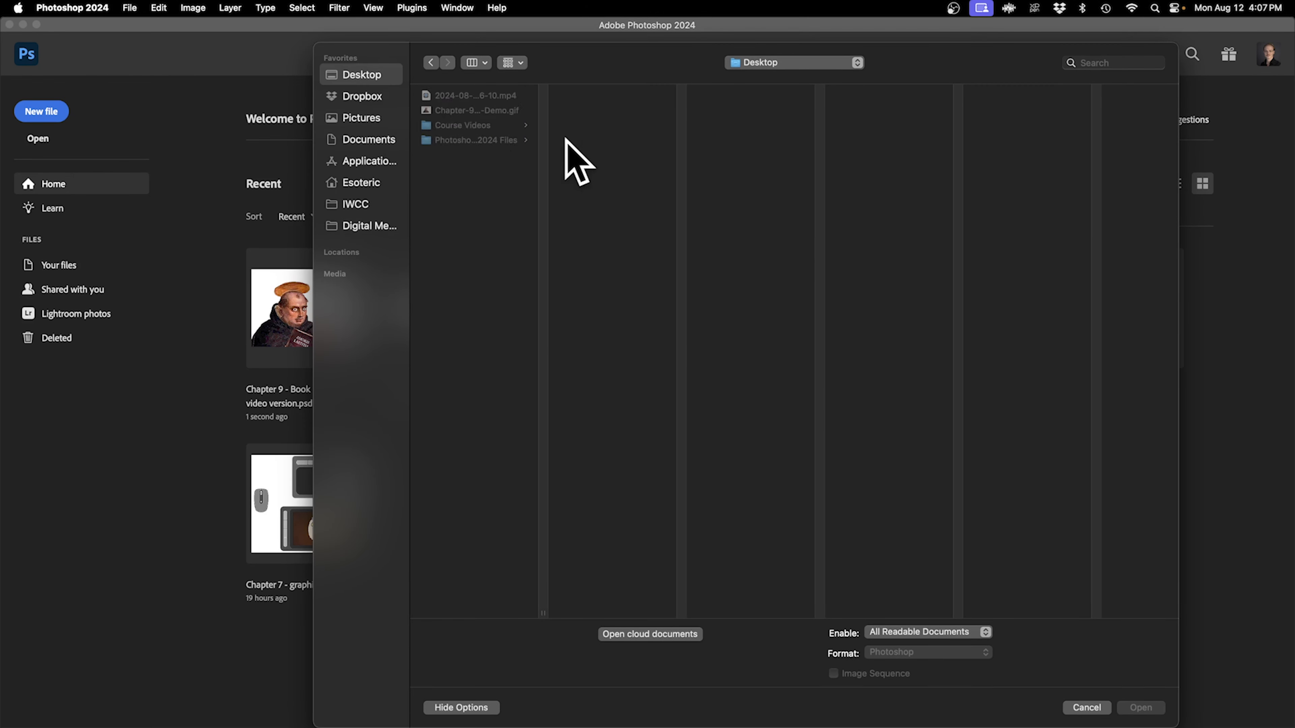
pyautogui.click(511, 128)
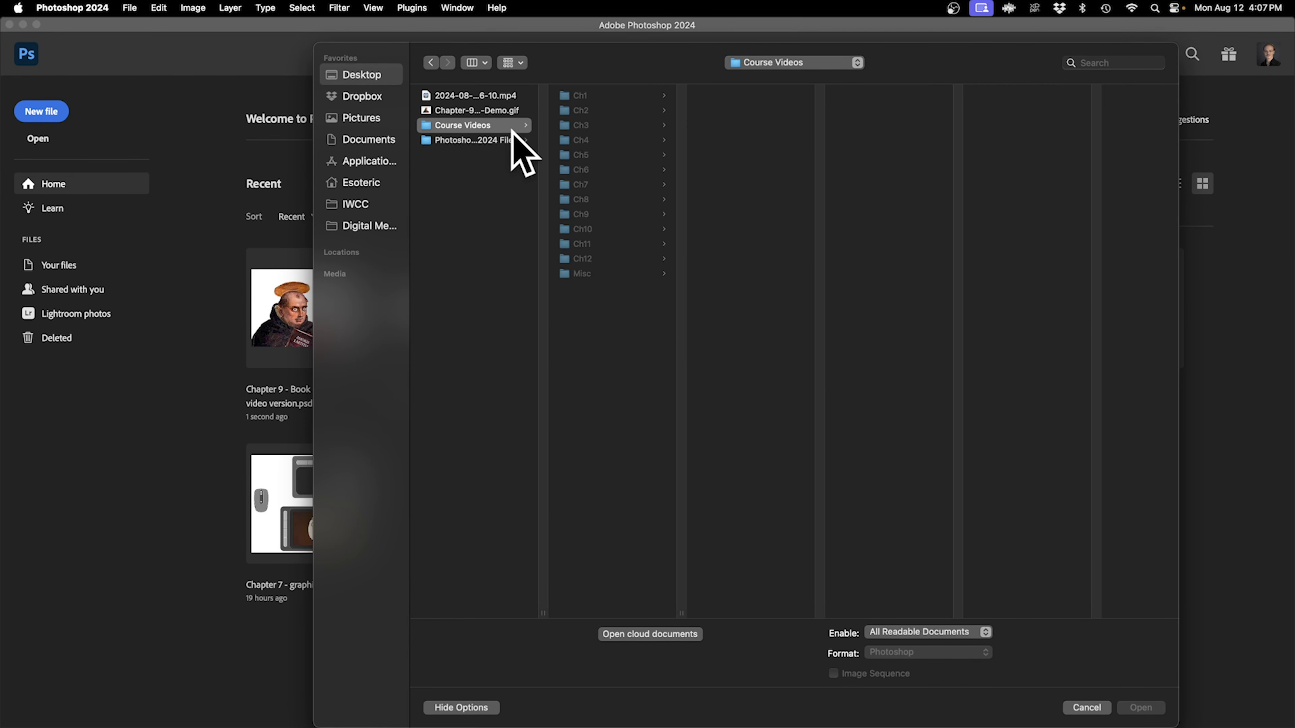
pyautogui.click(498, 111)
pyautogui.press('space')
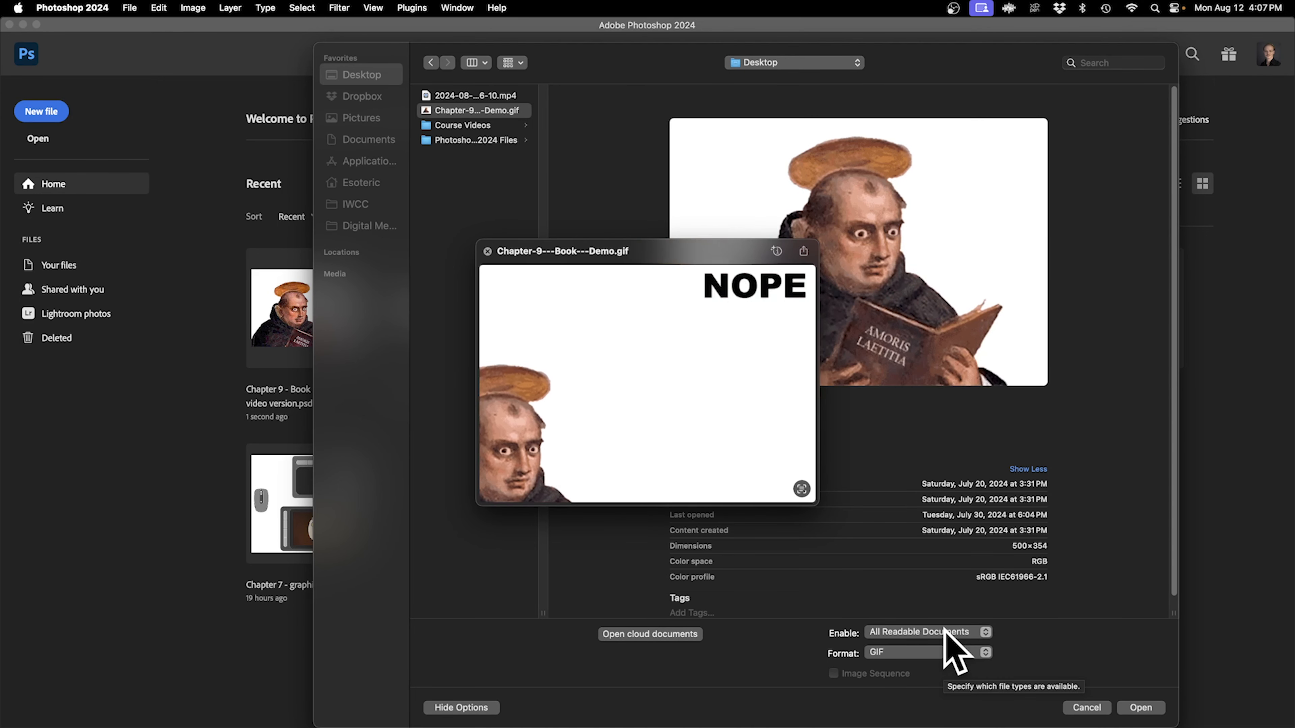
pyautogui.press('space')
# Open Chapter 9 - Book - Surprise.jpg from the Chapter 9 Animated GIFS folder inside the Photoshop 2024 Files folder.
pyautogui.click(490, 146)
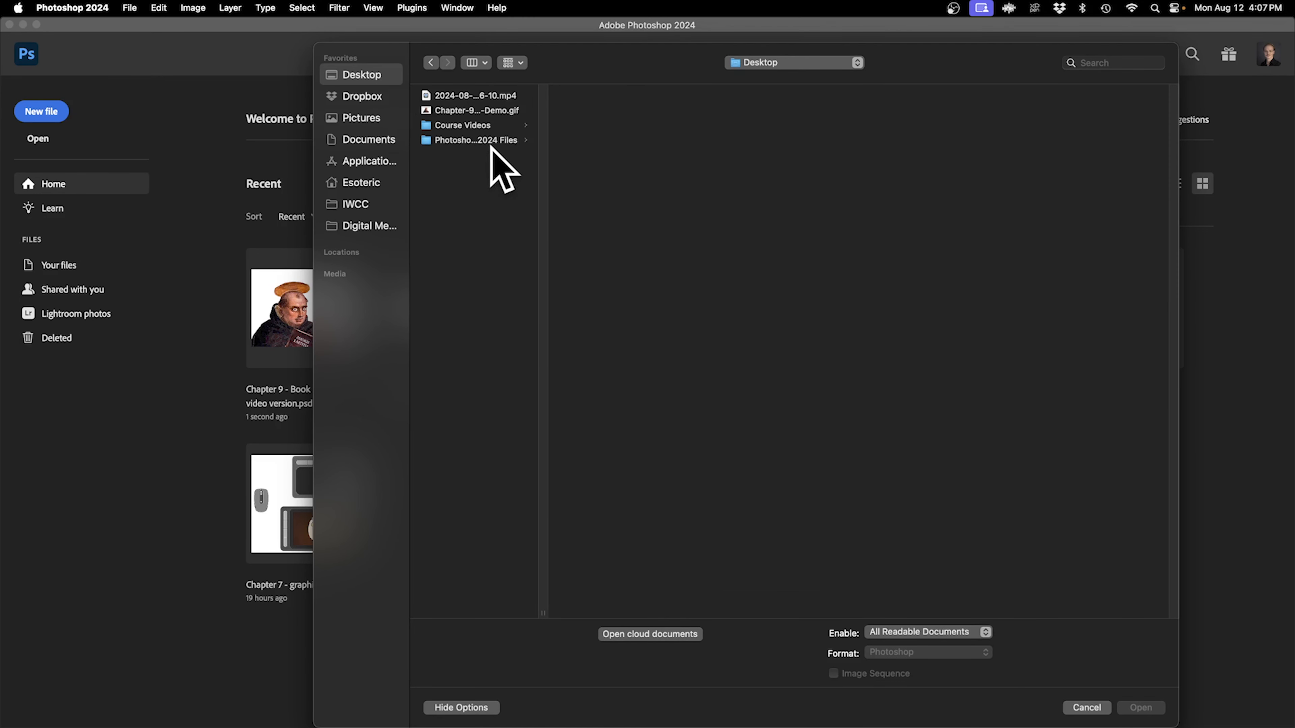
pyautogui.click(490, 145)
pyautogui.click(615, 229)
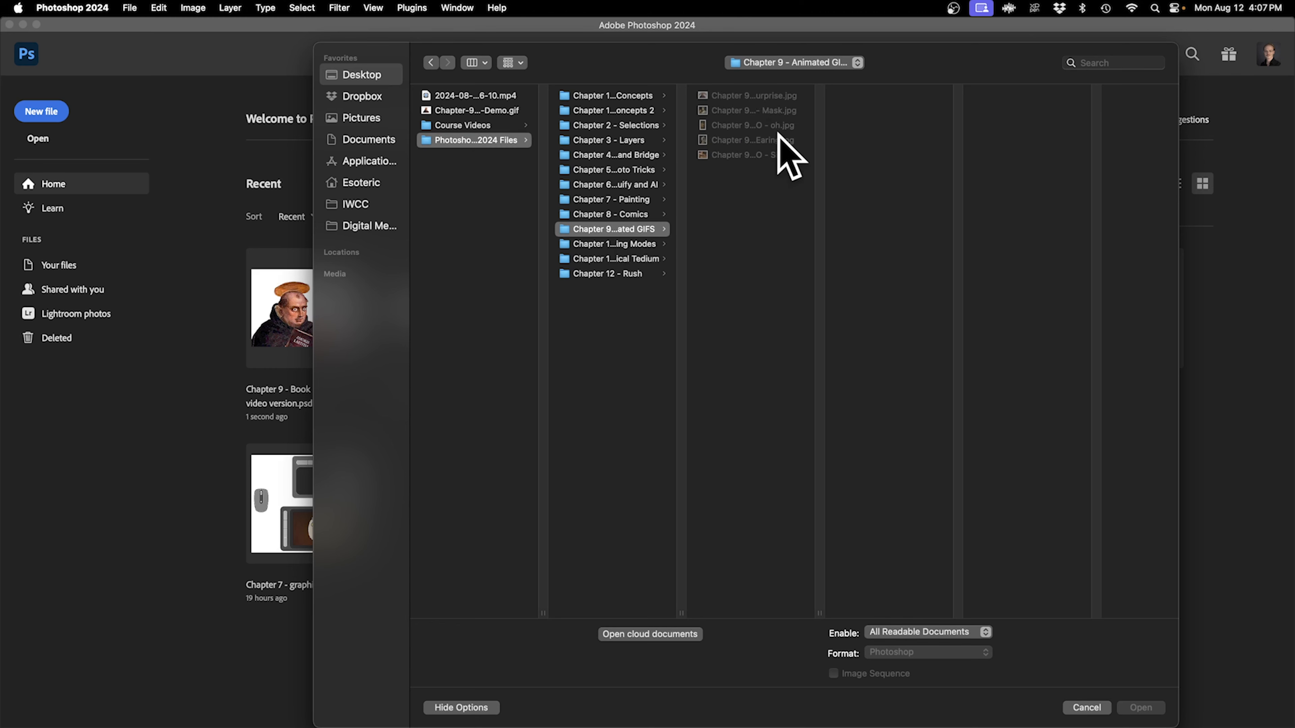
pyautogui.click(744, 95)
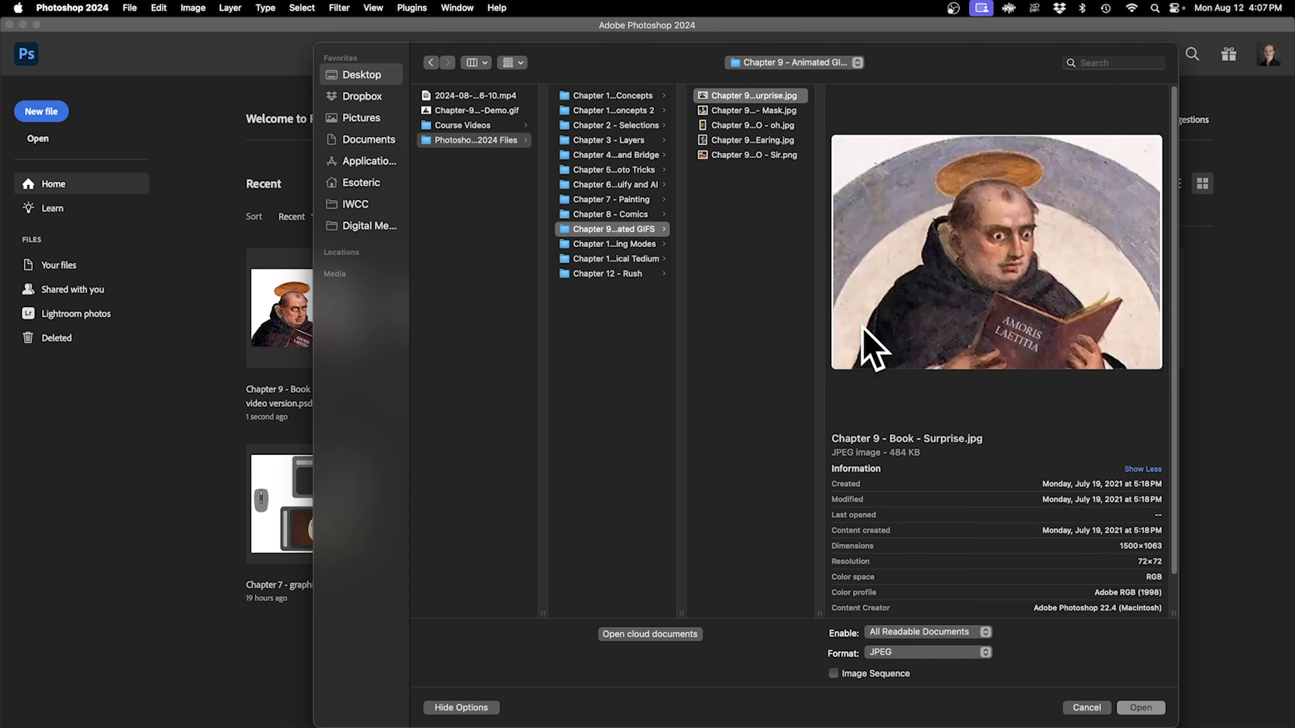
pyautogui.click(1136, 708)
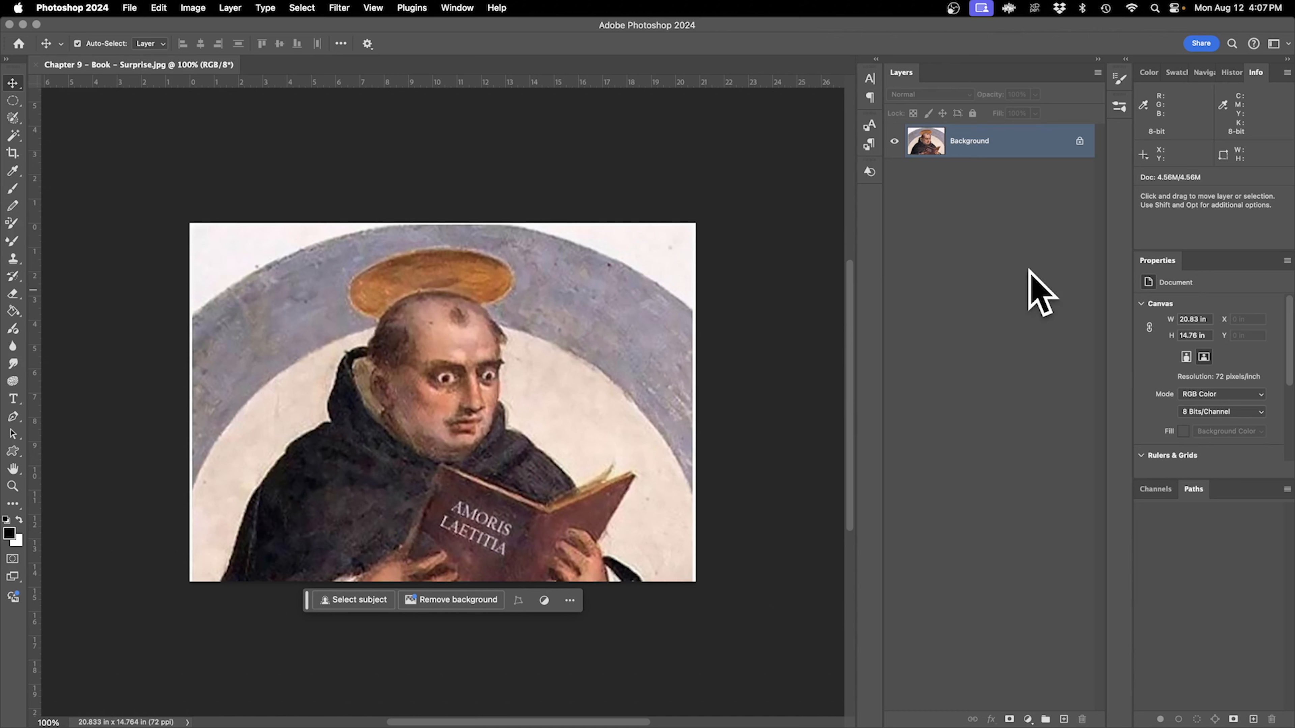
# Switch to the Essentials workspace reset to its default layout, with the History panel expanded.
pyautogui.click(1277, 44)
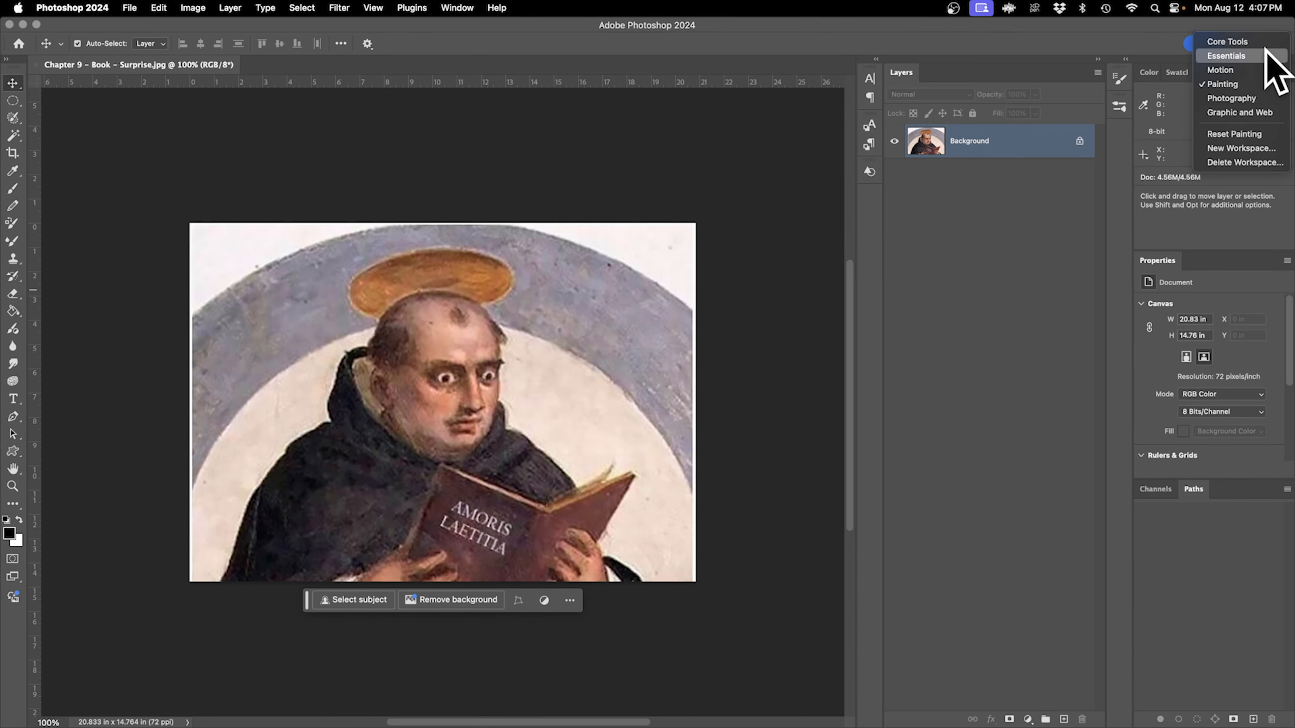
pyautogui.click(1244, 56)
pyautogui.click(1275, 44)
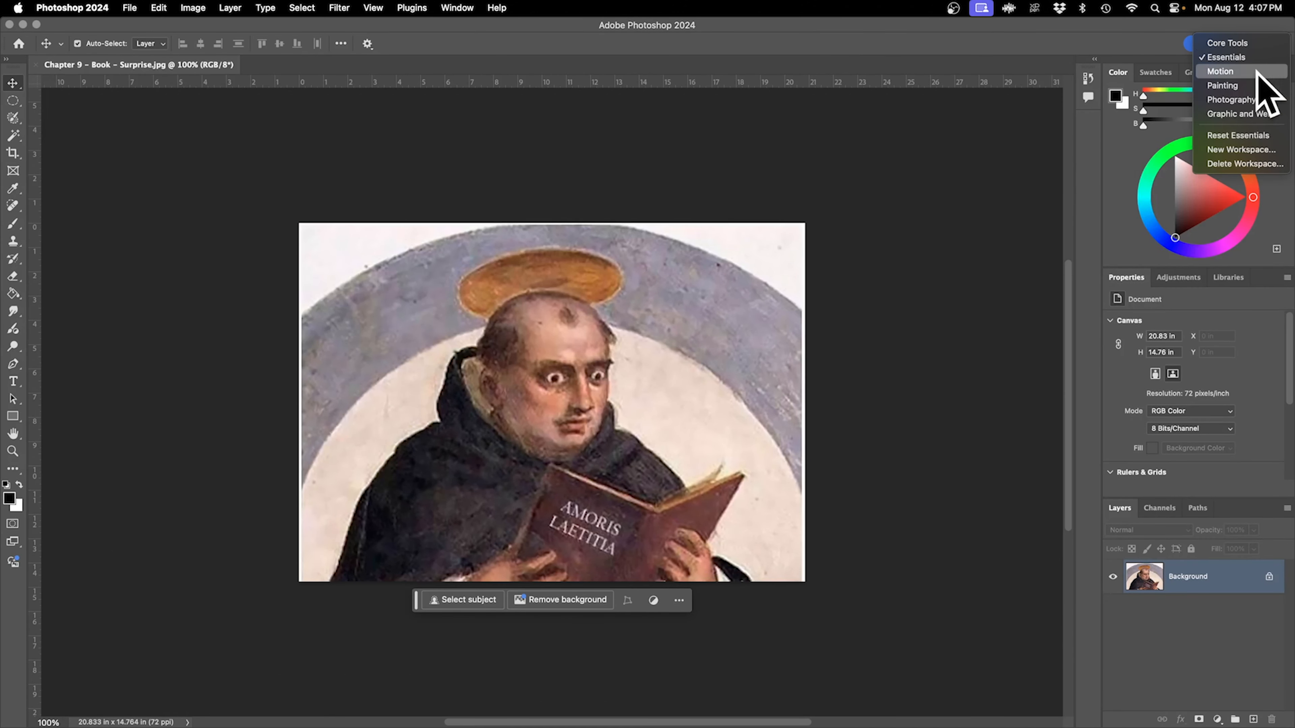
pyautogui.click(1238, 135)
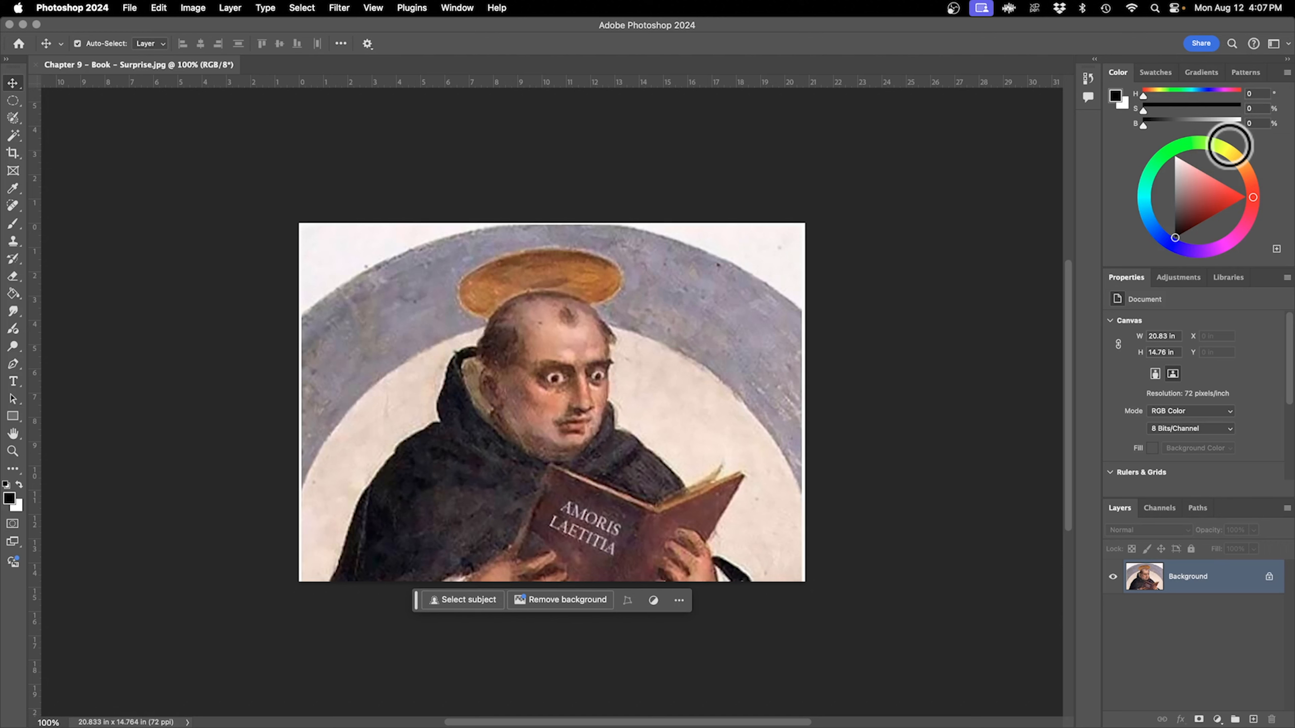
pyautogui.click(1094, 60)
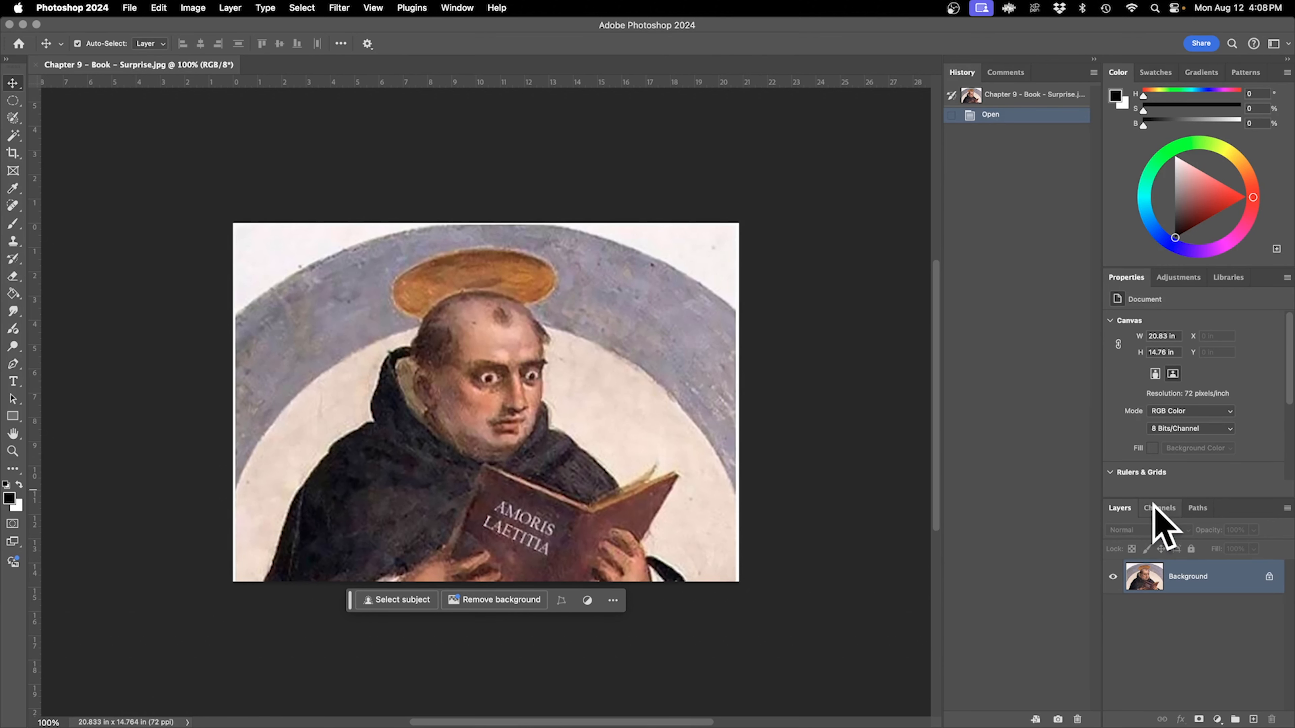
# Unlock the Background layer and select the monk using Select Subject with the Quick Selection tool.
pyautogui.click(1269, 577)
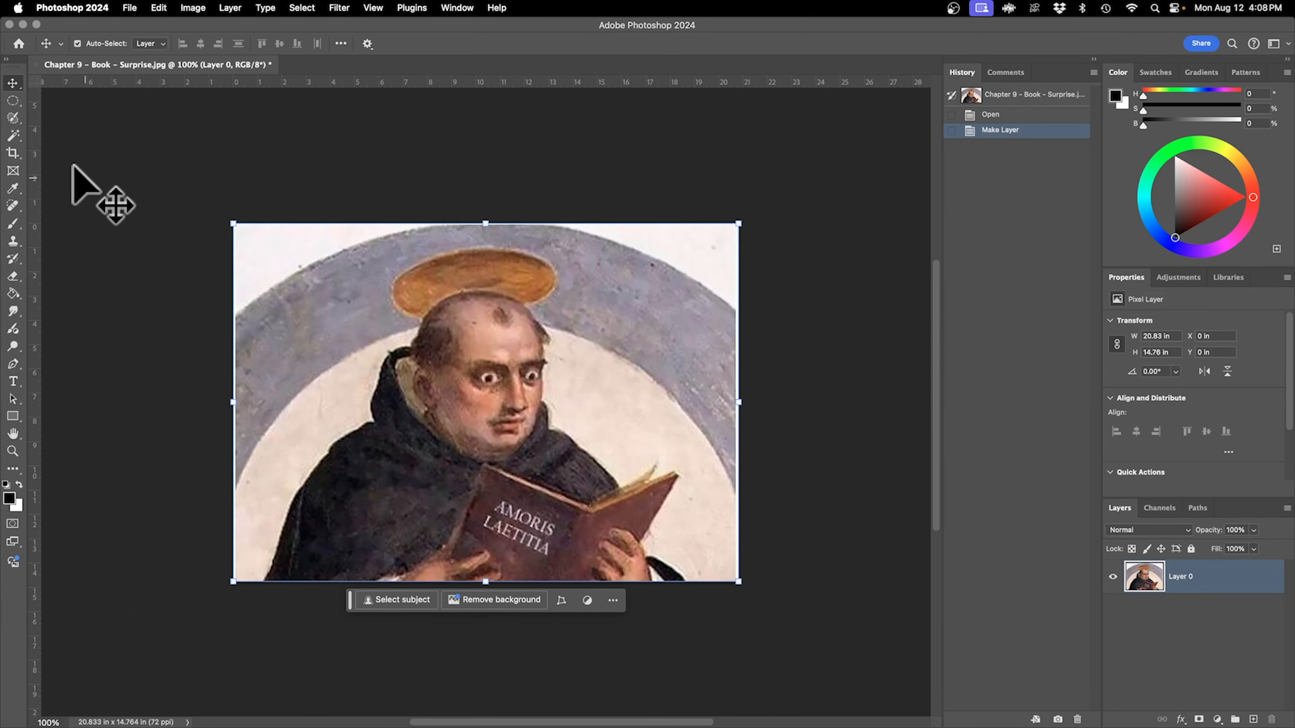
pyautogui.click(13, 117)
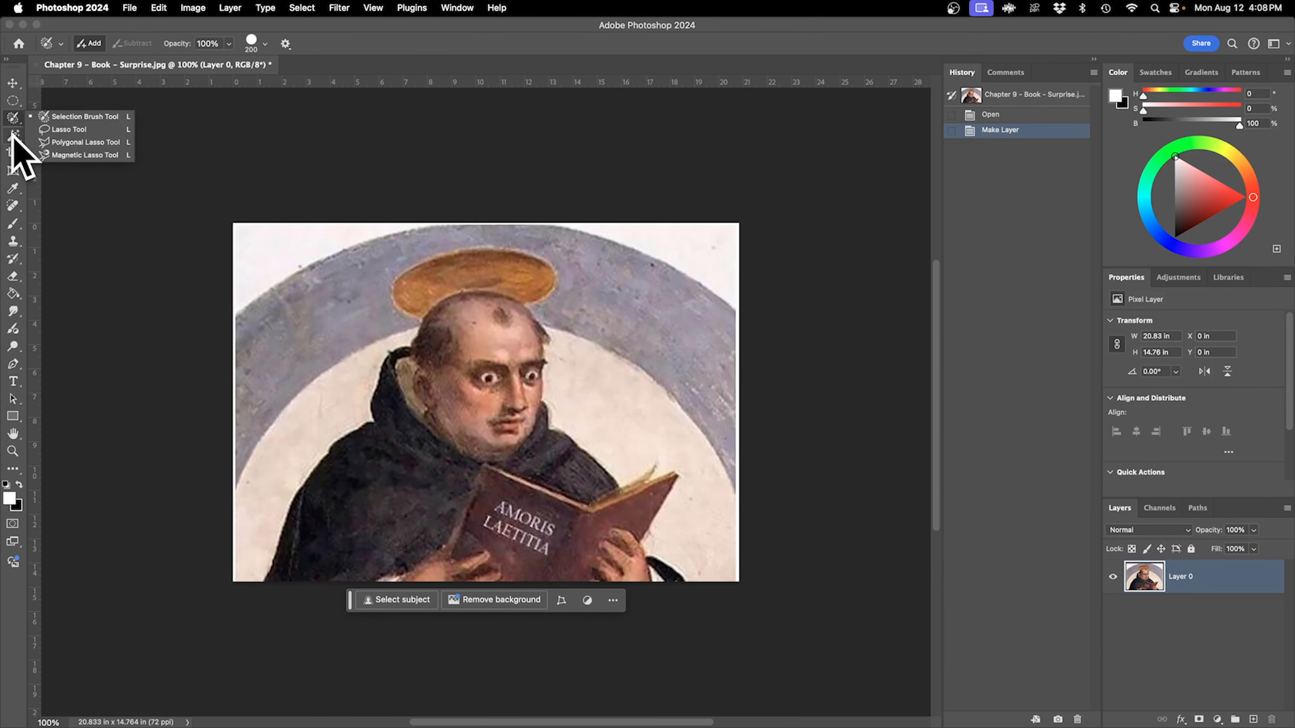
pyautogui.click(13, 135)
pyautogui.click(82, 148)
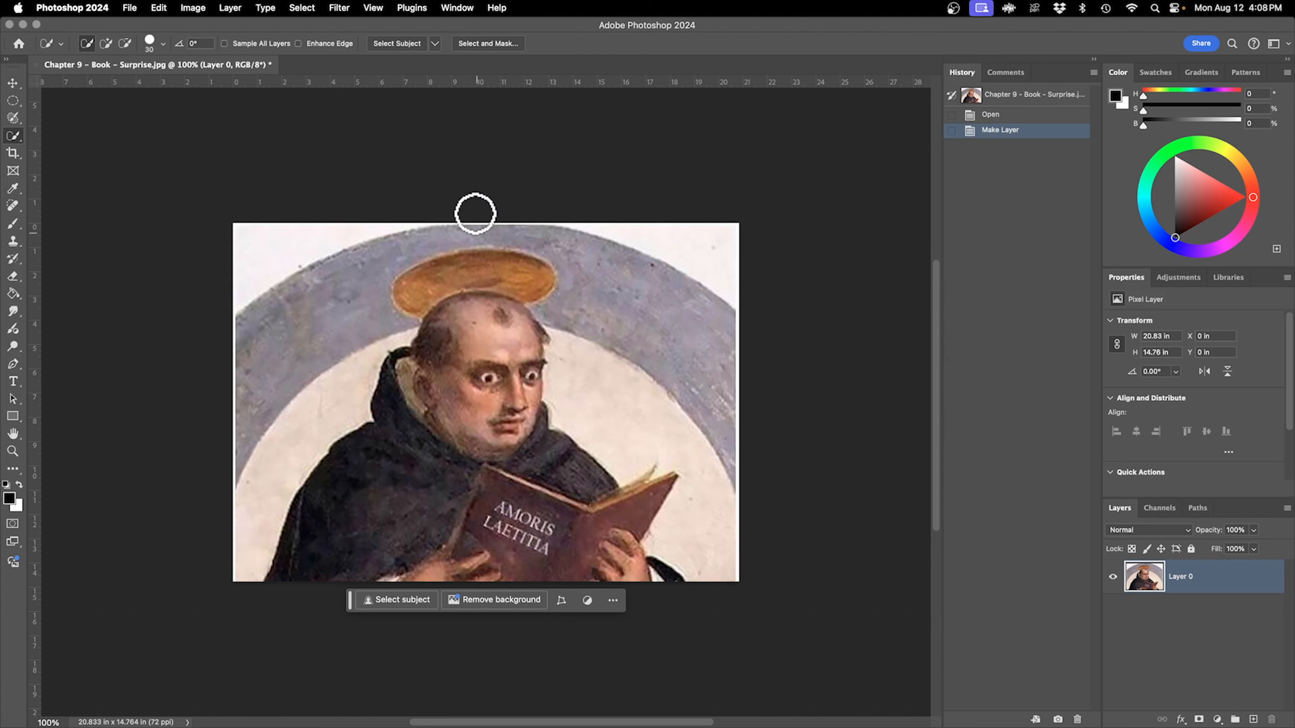
pyautogui.click(407, 43)
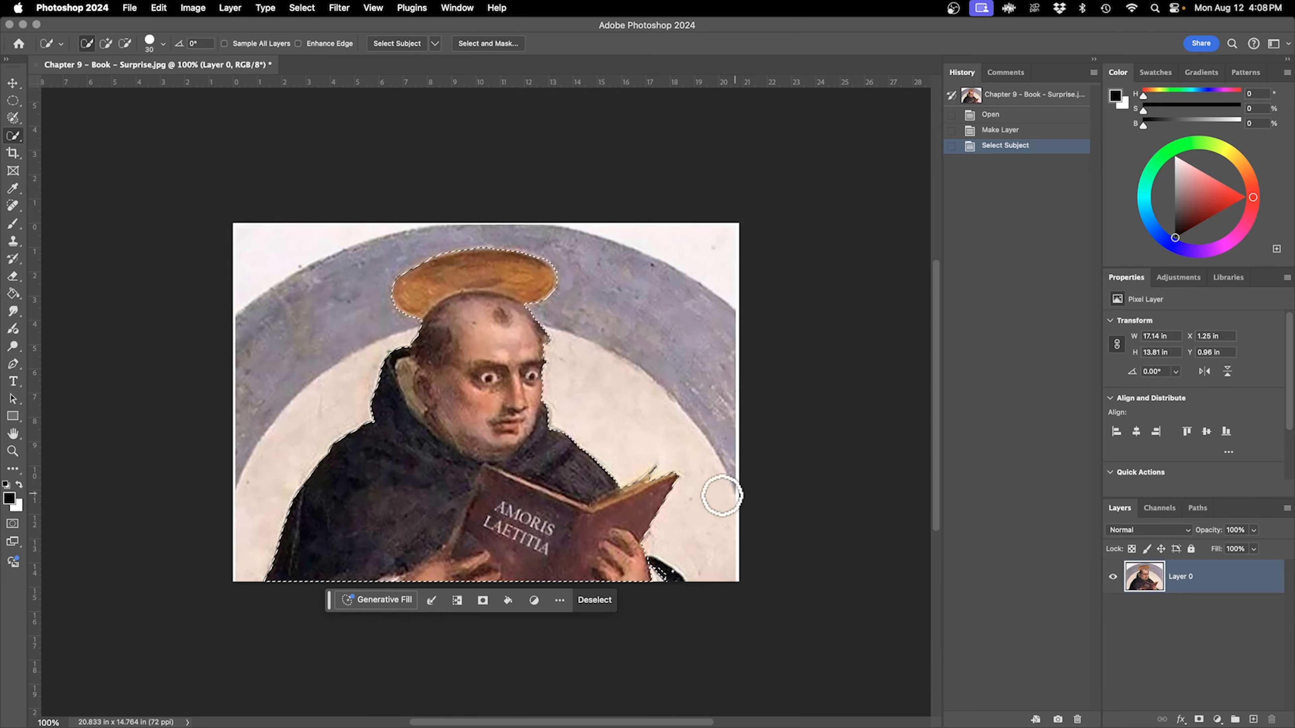
# Add the missed dark robe area beside the hand holding the book to the monk selection with the Quick Selection tool.
pyautogui.press('z')
pyautogui.moveTo(535, 403); pyautogui.dragTo(573, 425)
pyautogui.press('w')
pyautogui.moveTo(642, 454); pyautogui.dragTo(567, 410)
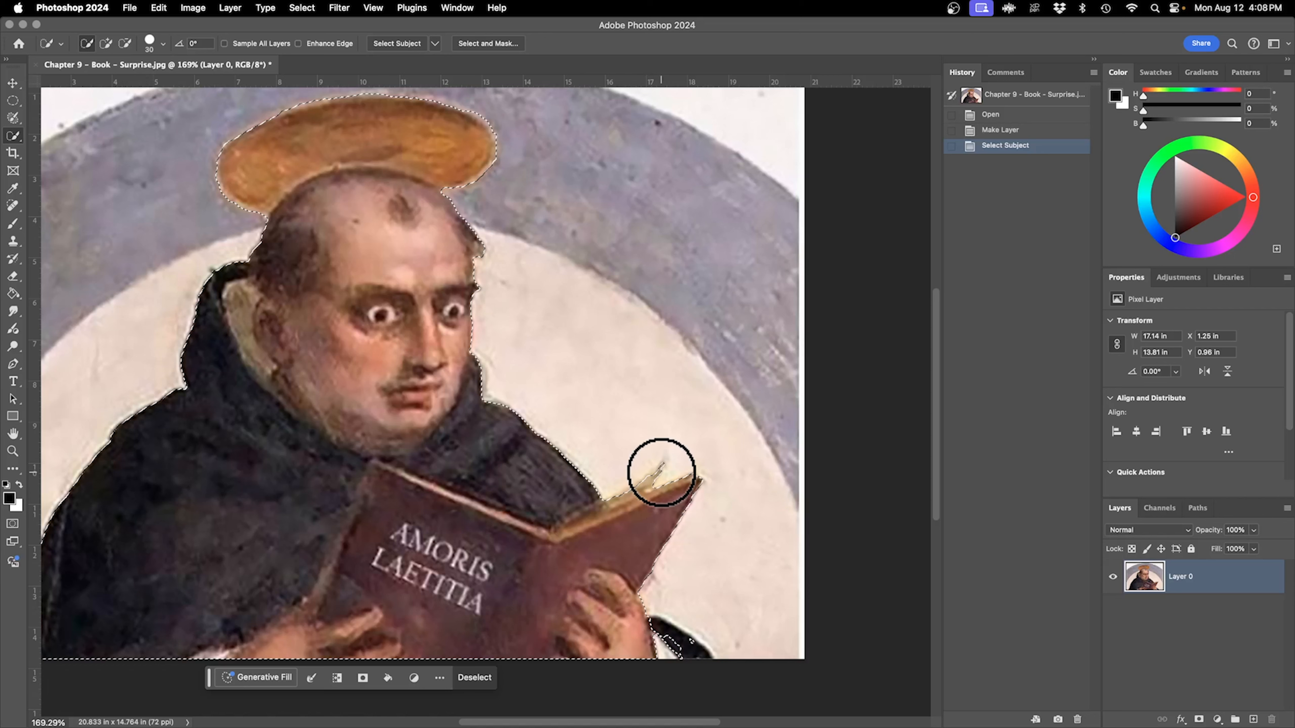
pyautogui.click(654, 634)
pyautogui.press('super+z')
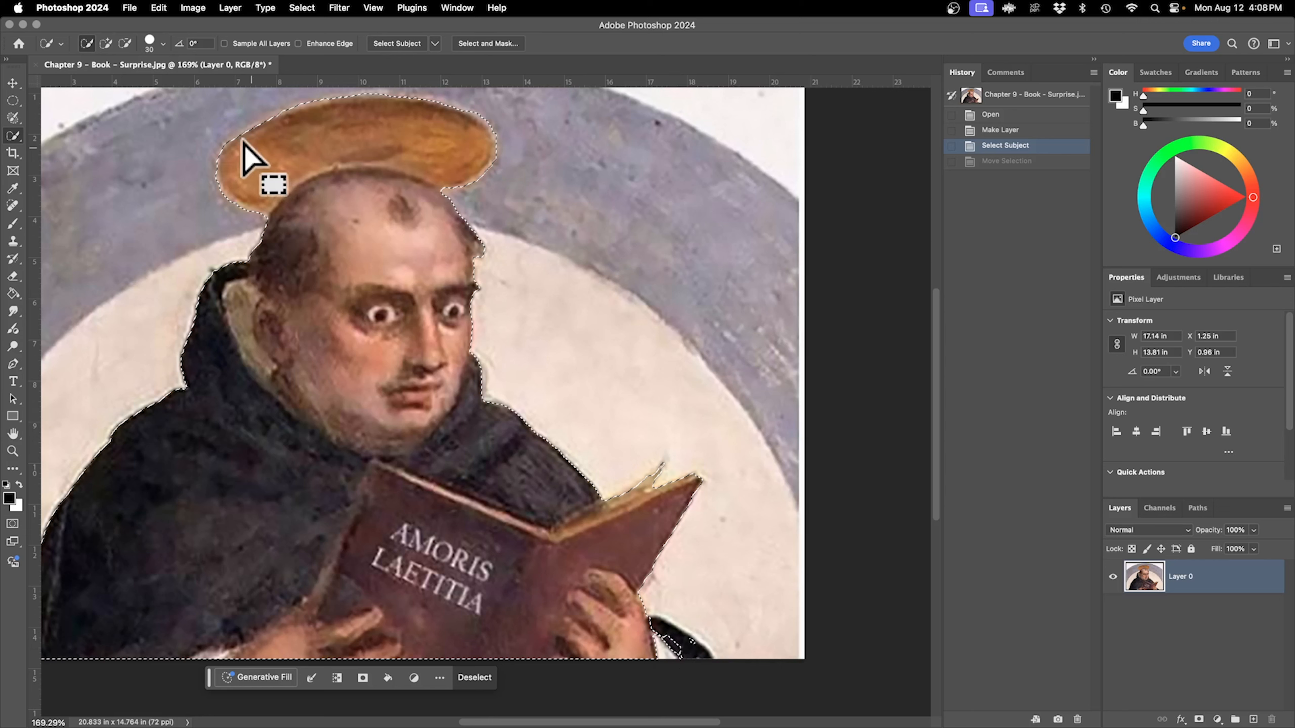
pyautogui.click(105, 44)
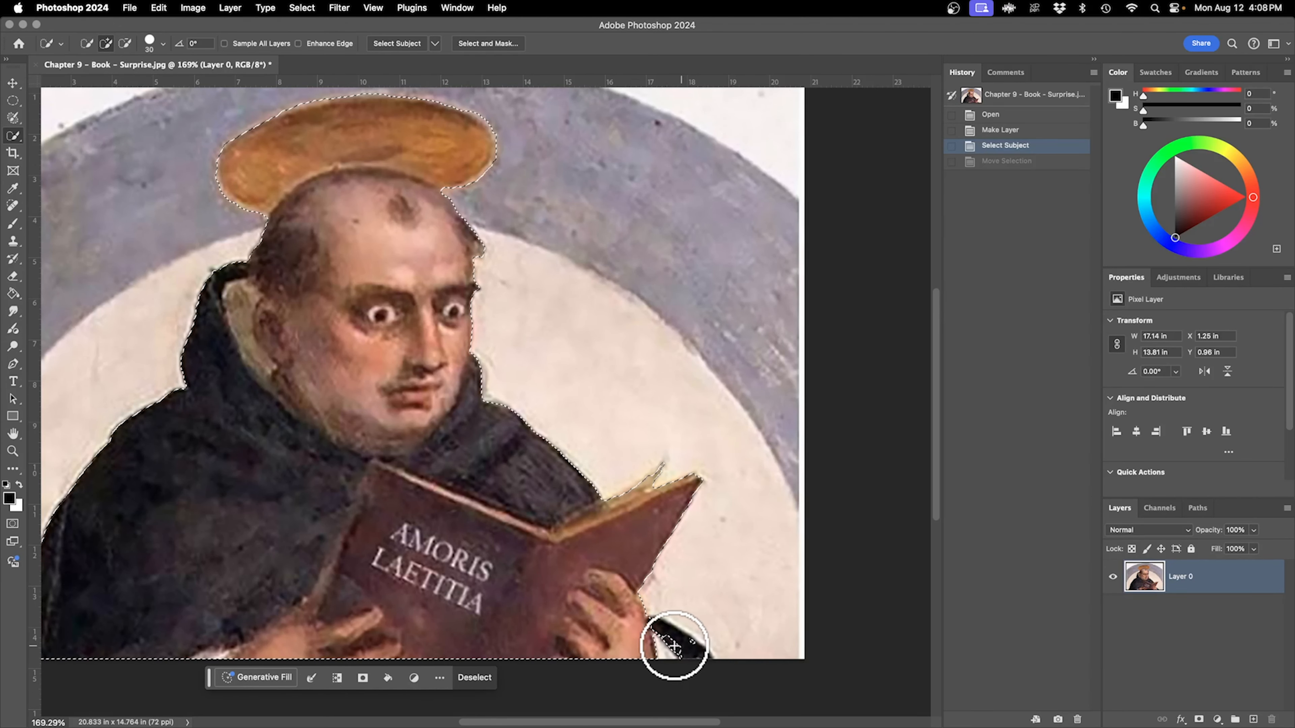
pyautogui.click(688, 658)
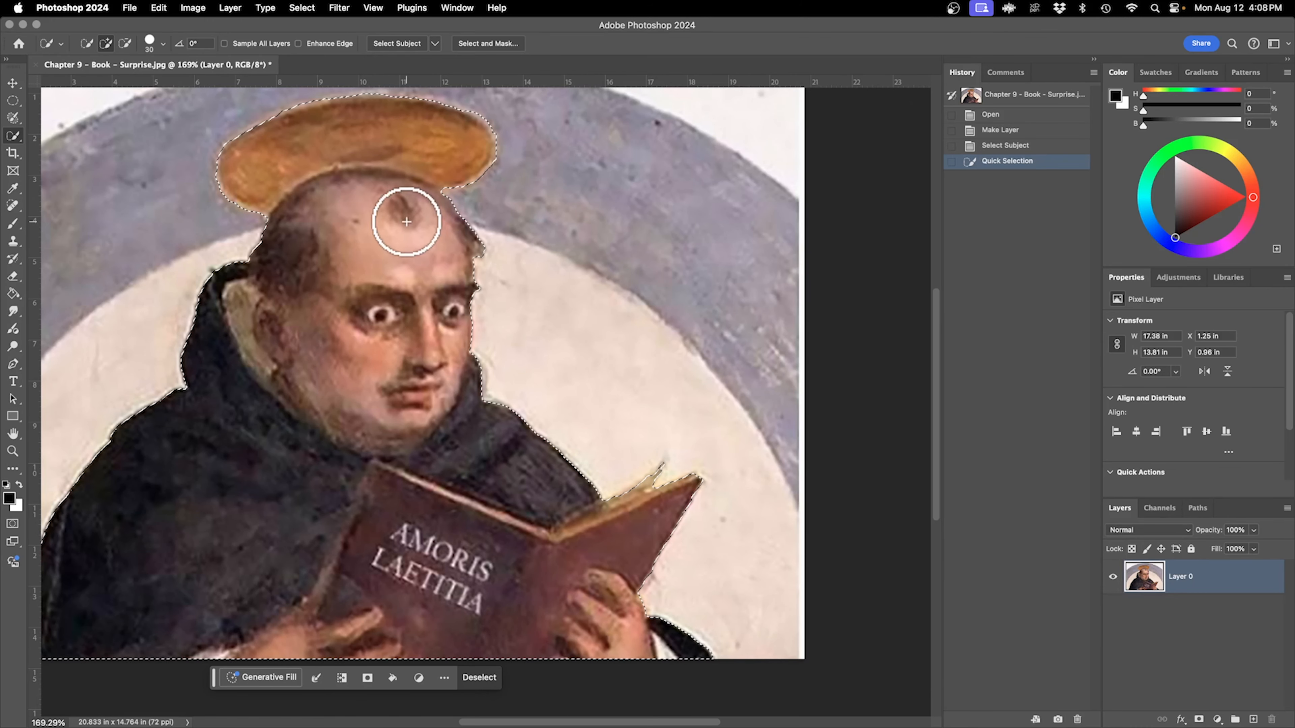
# Turn on Enhance Edge, and invert the monk selection to clear the background around him, leaving nothing selected.
pyautogui.click(298, 43)
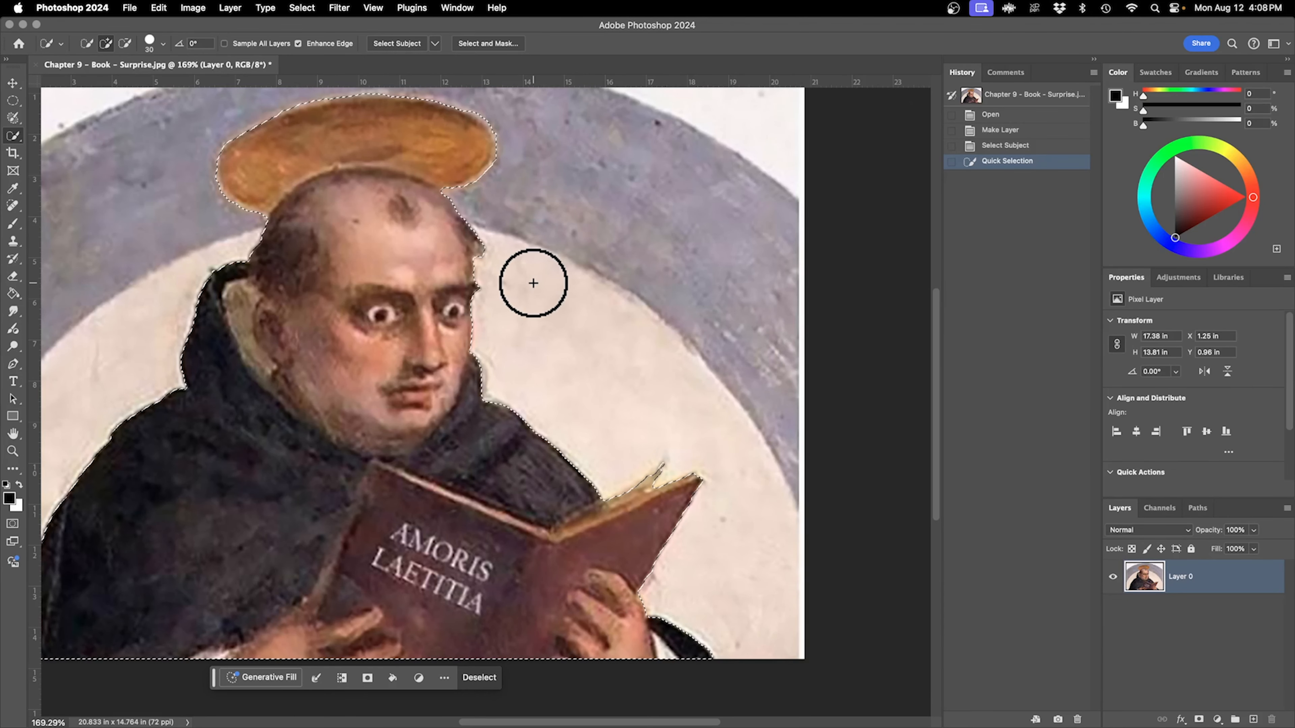
pyautogui.press('super+0')
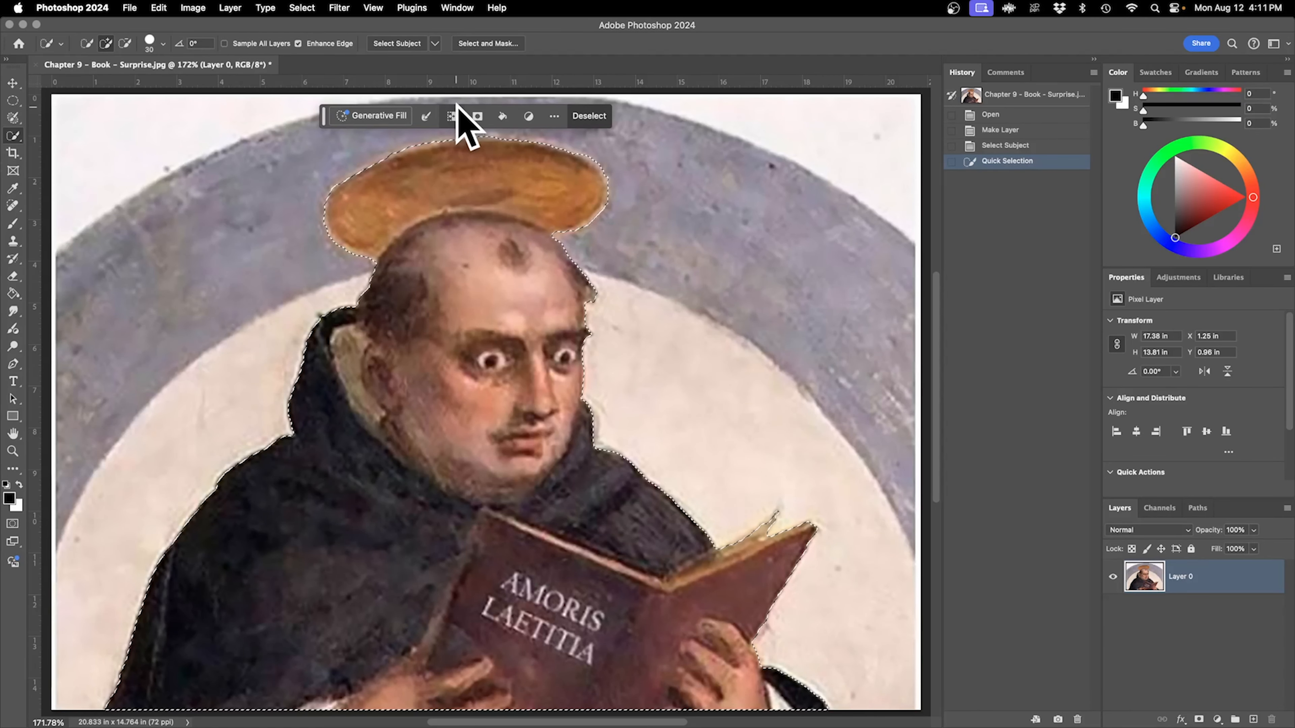
pyautogui.click(477, 115)
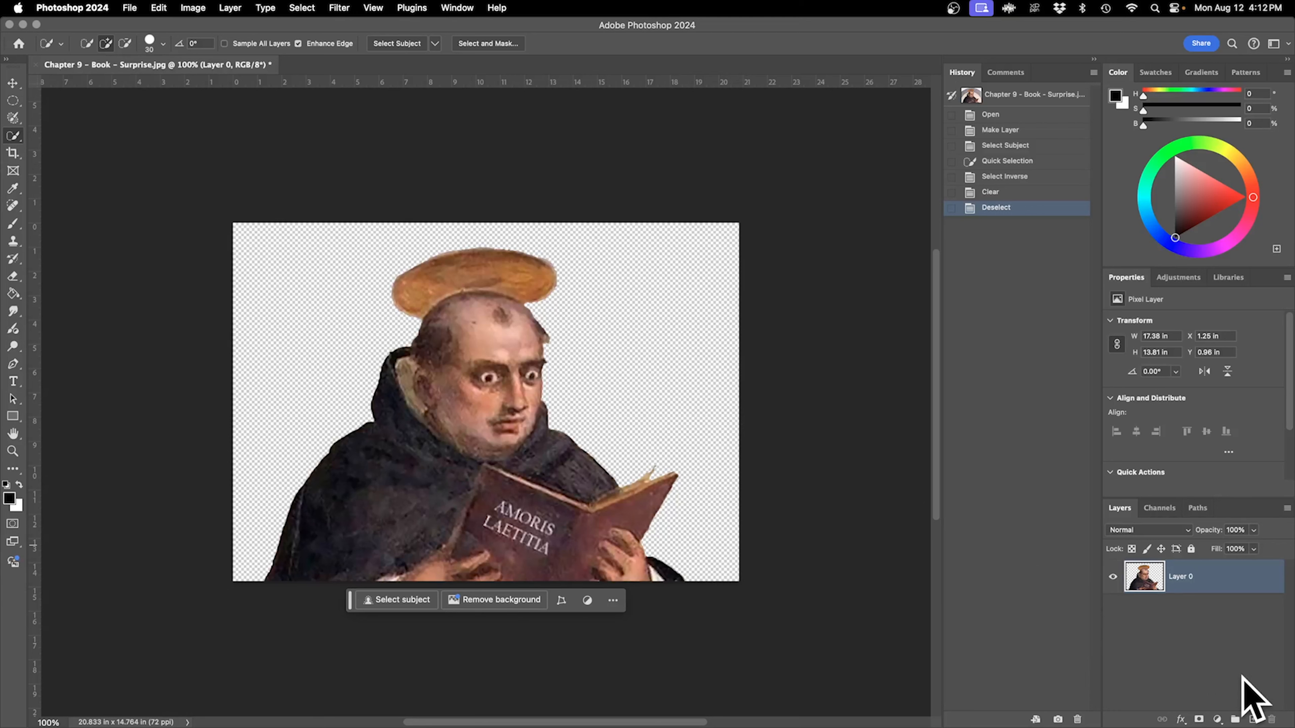
# Add a new layer beneath the monk layer and name it White Backgroun.
pyautogui.click(1253, 719)
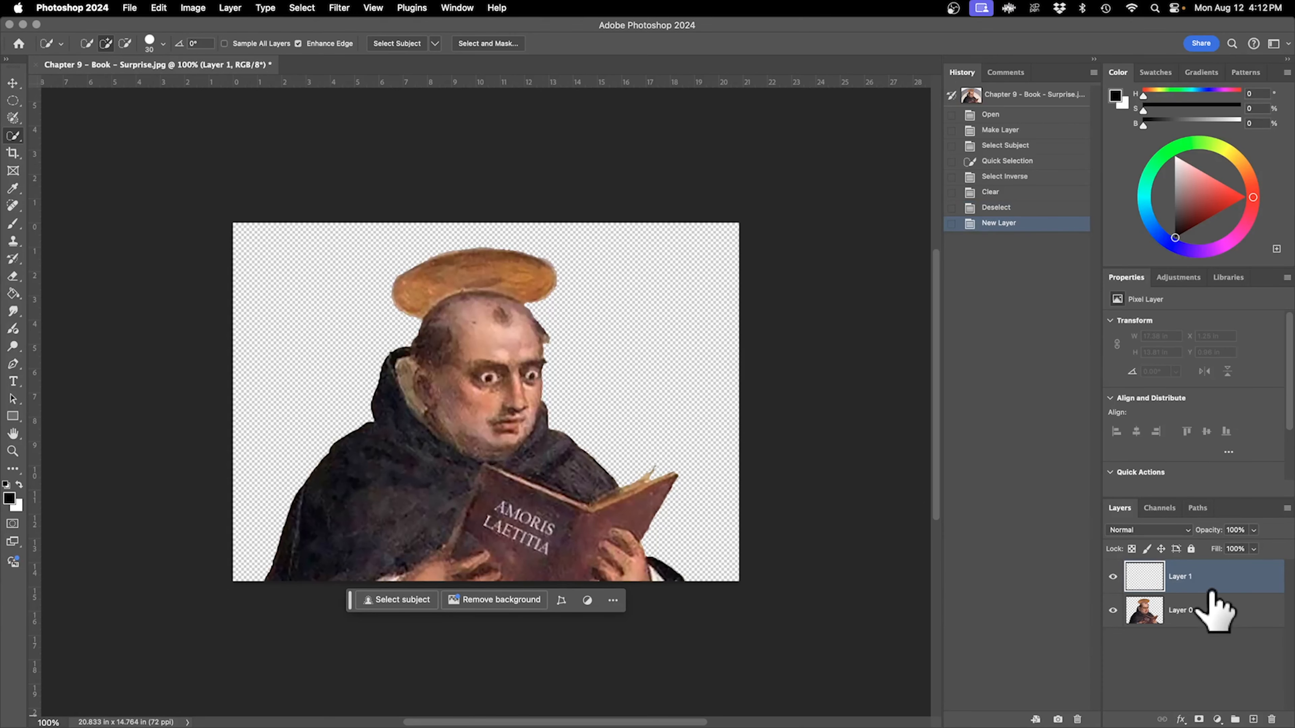
pyautogui.moveTo(1200, 586); pyautogui.dragTo(1205, 625)
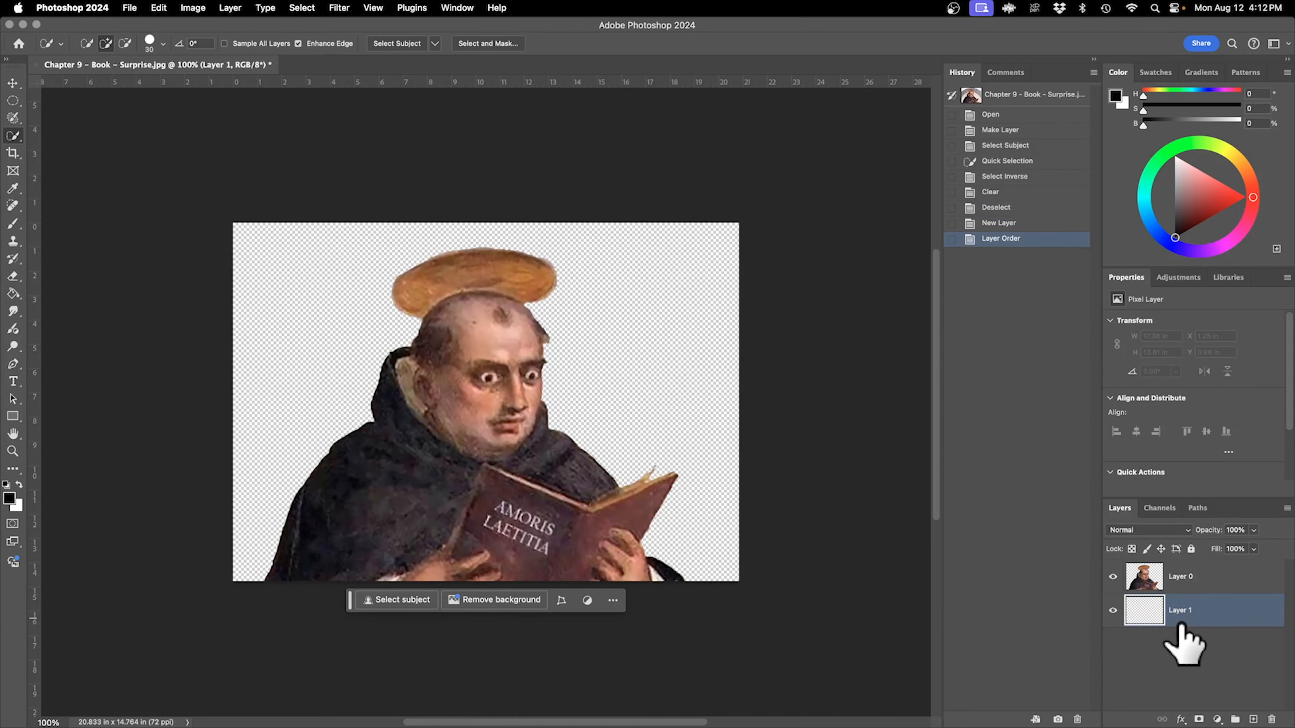
pyautogui.doubleClick(1182, 610)
pyautogui.write('W')
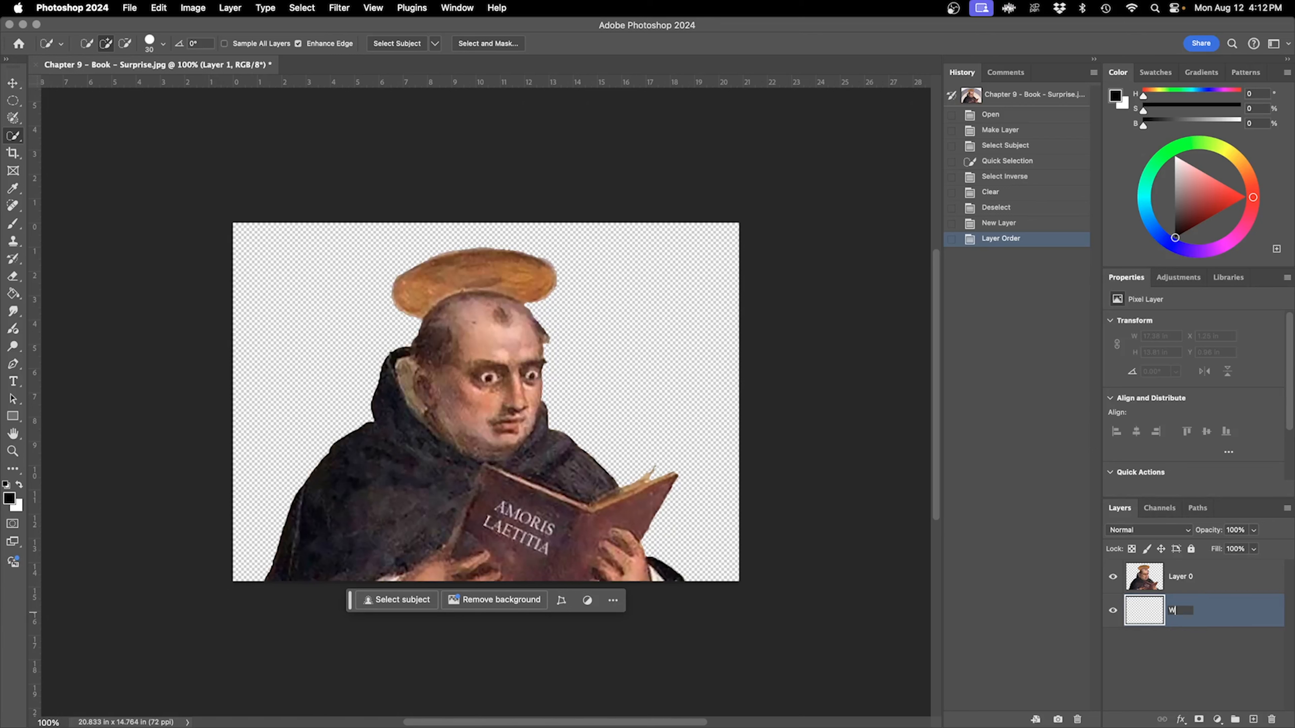
pyautogui.write('n')
pyautogui.press('Return')
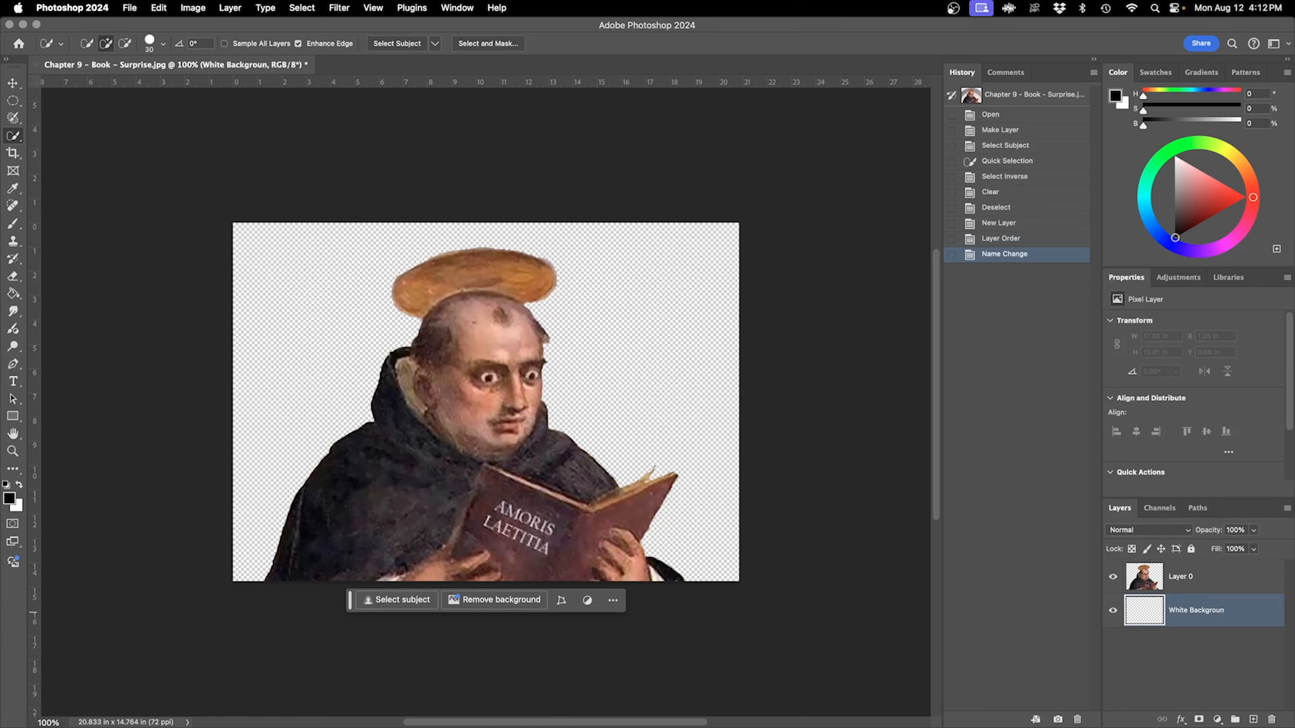
# Correct the name of the layer beneath the monk to White Background and rename Layer 0 as Monk.
pyautogui.doubleClick(1223, 610)
pyautogui.click(1223, 610)
pyautogui.write('d')
pyautogui.doubleClick(1186, 577)
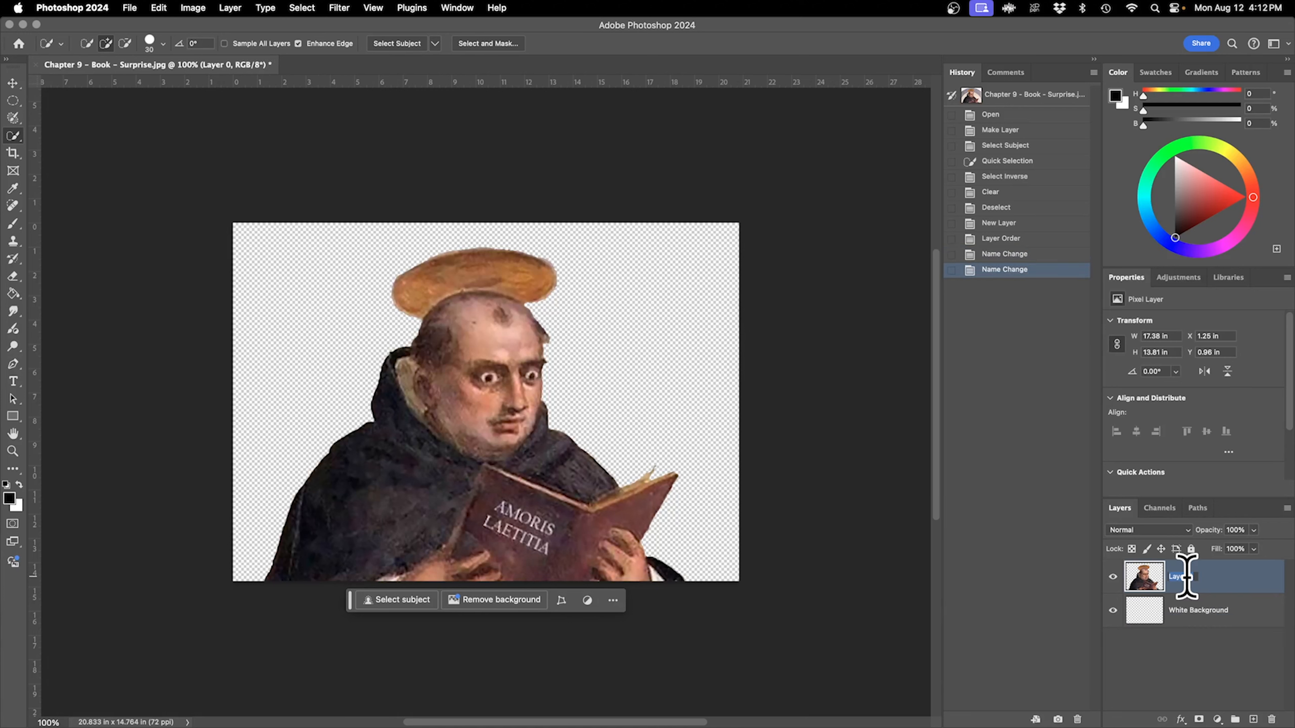
pyautogui.write('Monk')
pyautogui.press('Return')
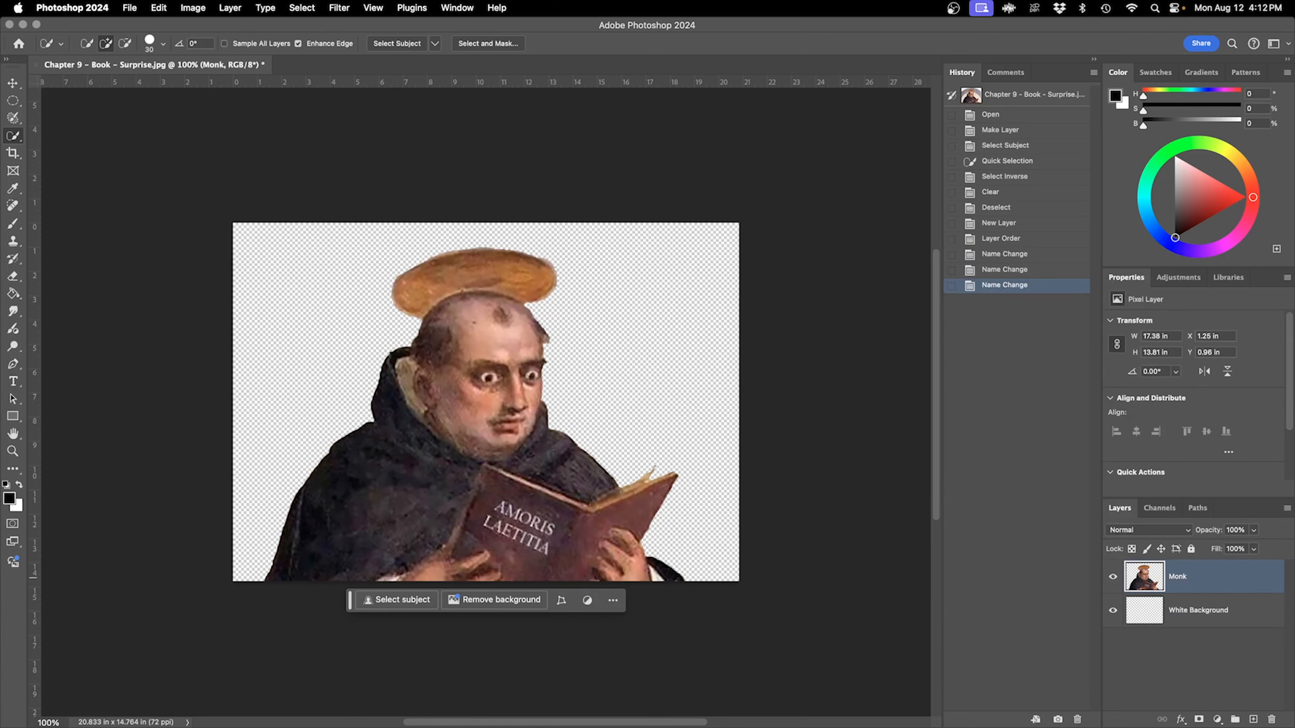
# Select the whole canvas on the White Background layer, fill it with white at 100% opacity, and clear the selection.
pyautogui.click(1152, 612)
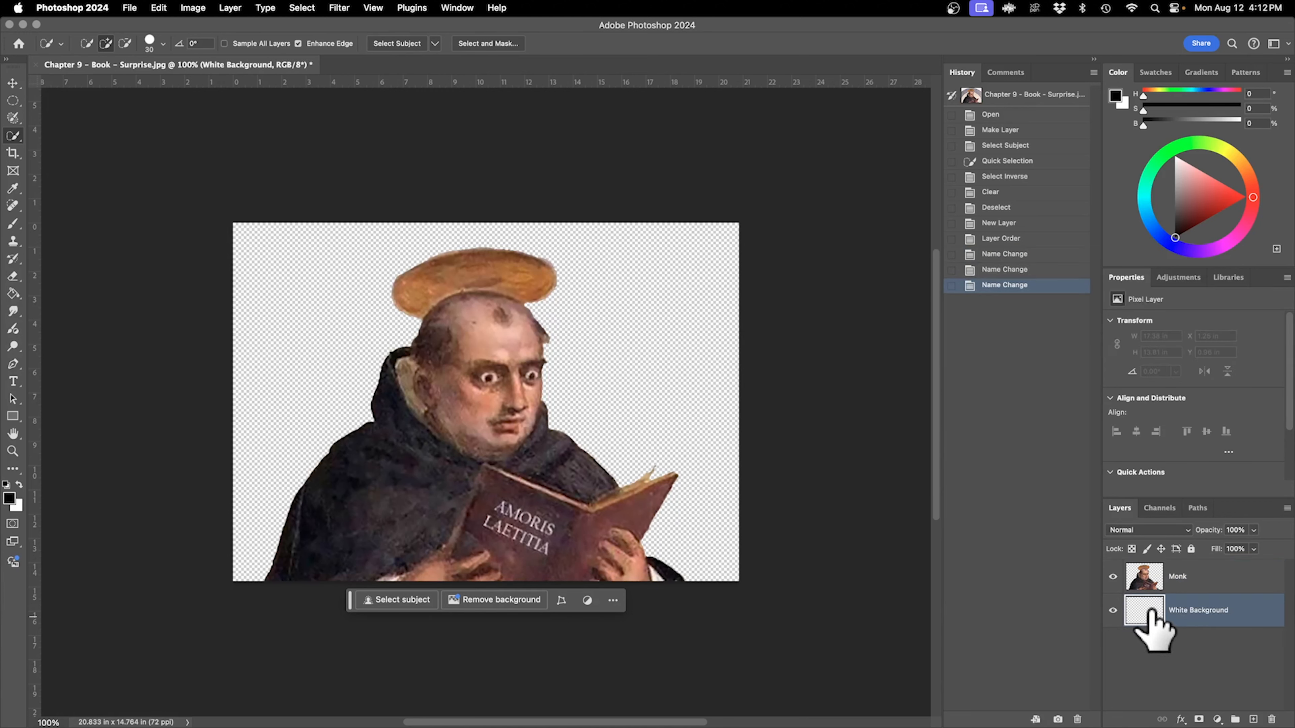
pyautogui.click(302, 8)
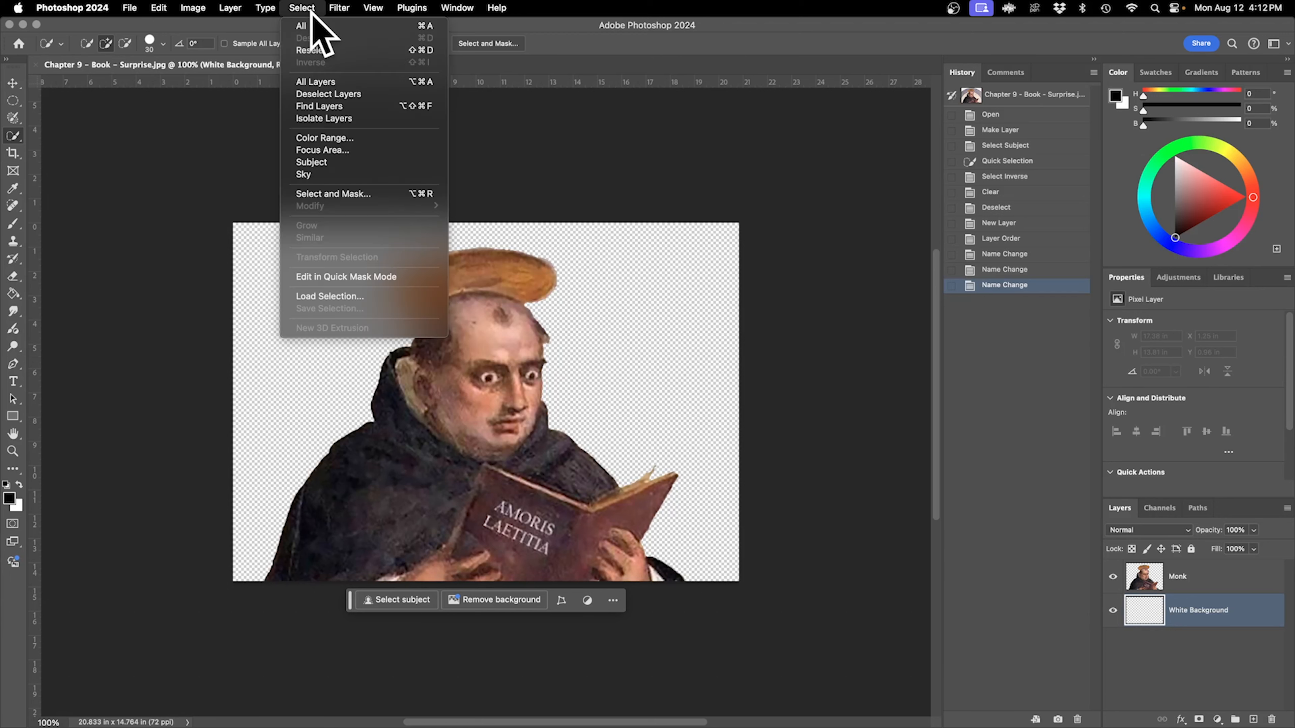
pyautogui.click(314, 27)
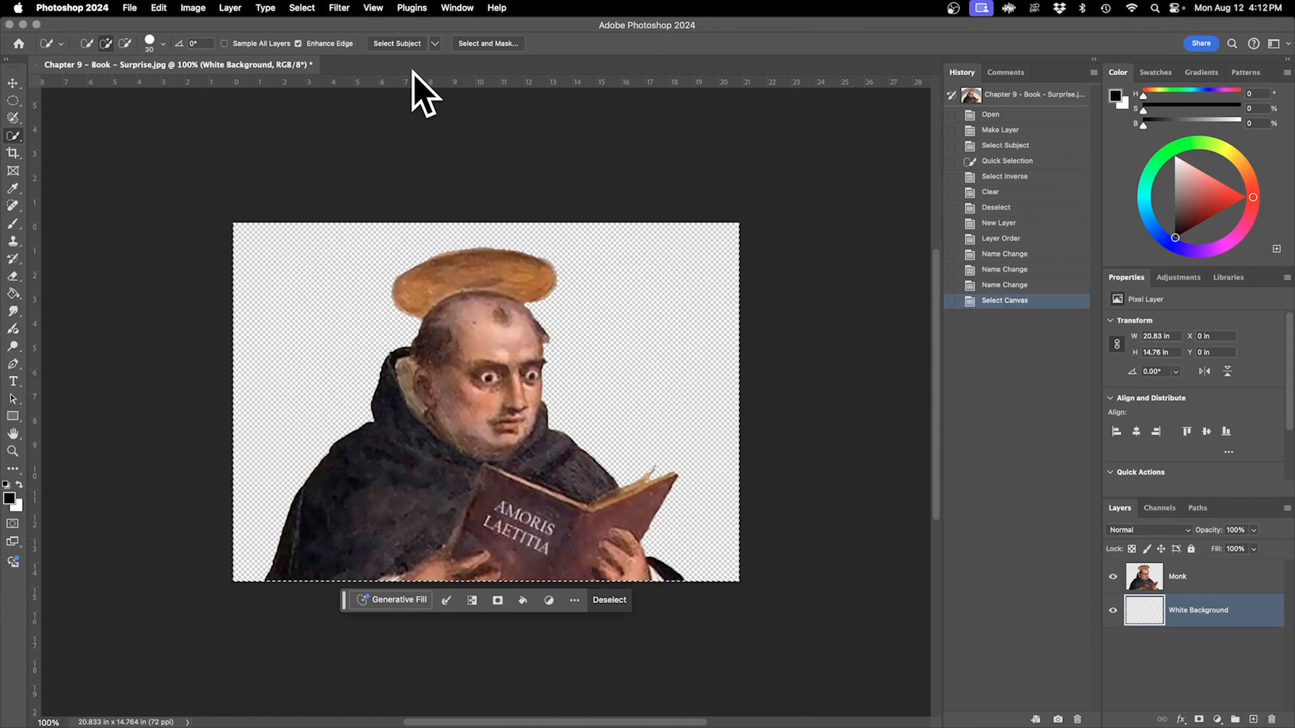
pyautogui.hotkey('shift', 'BackSpace')
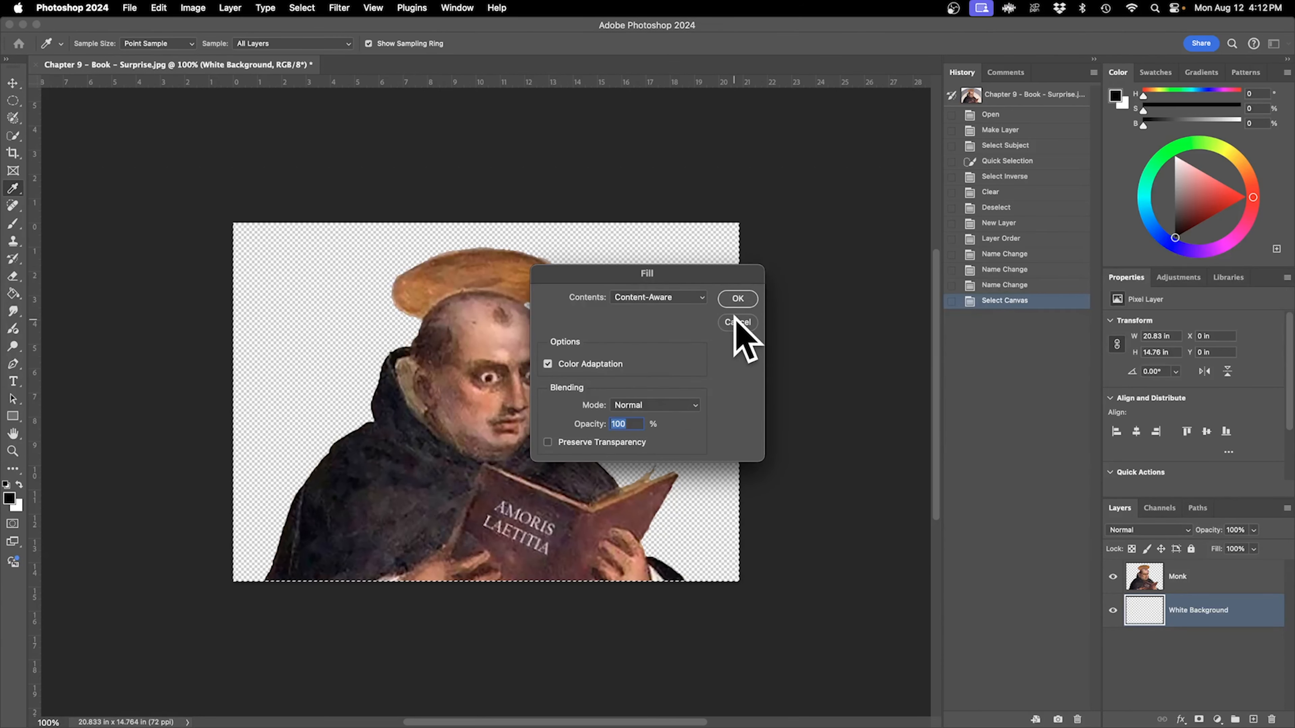
pyautogui.click(681, 297)
pyautogui.click(663, 377)
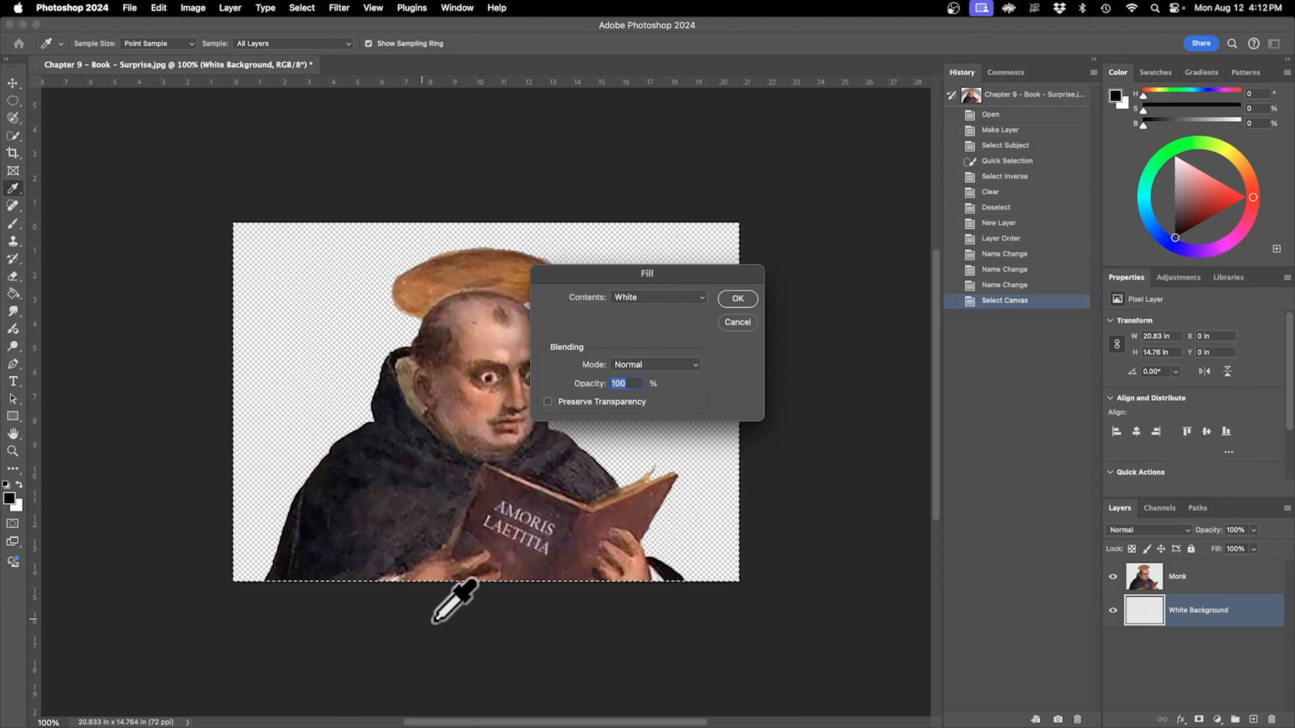
pyautogui.click(748, 301)
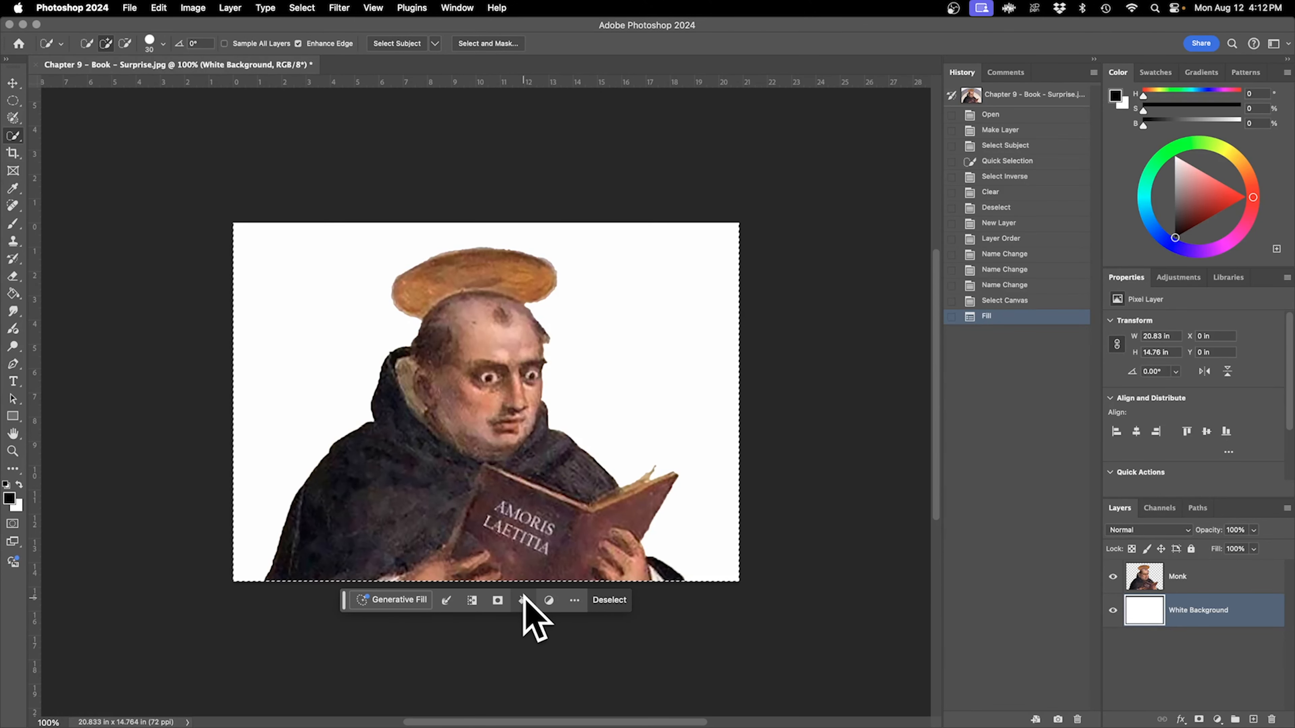
pyautogui.click(523, 600)
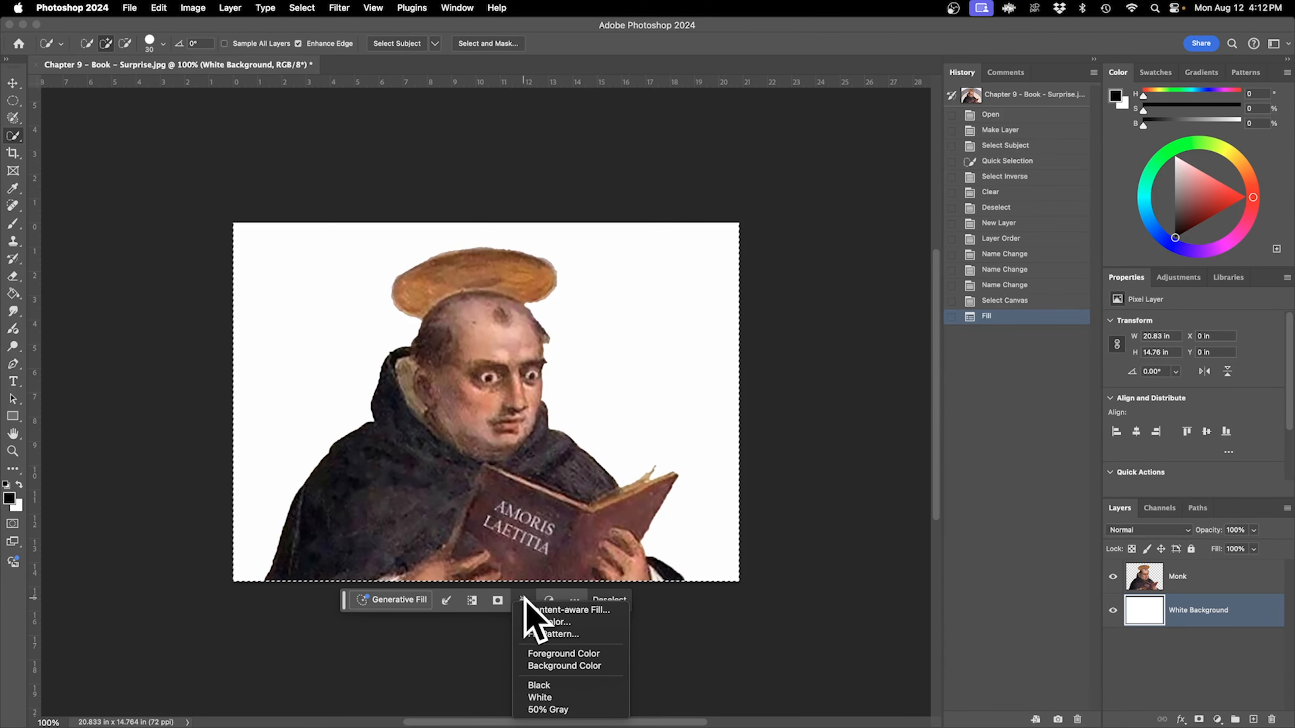
pyautogui.click(572, 695)
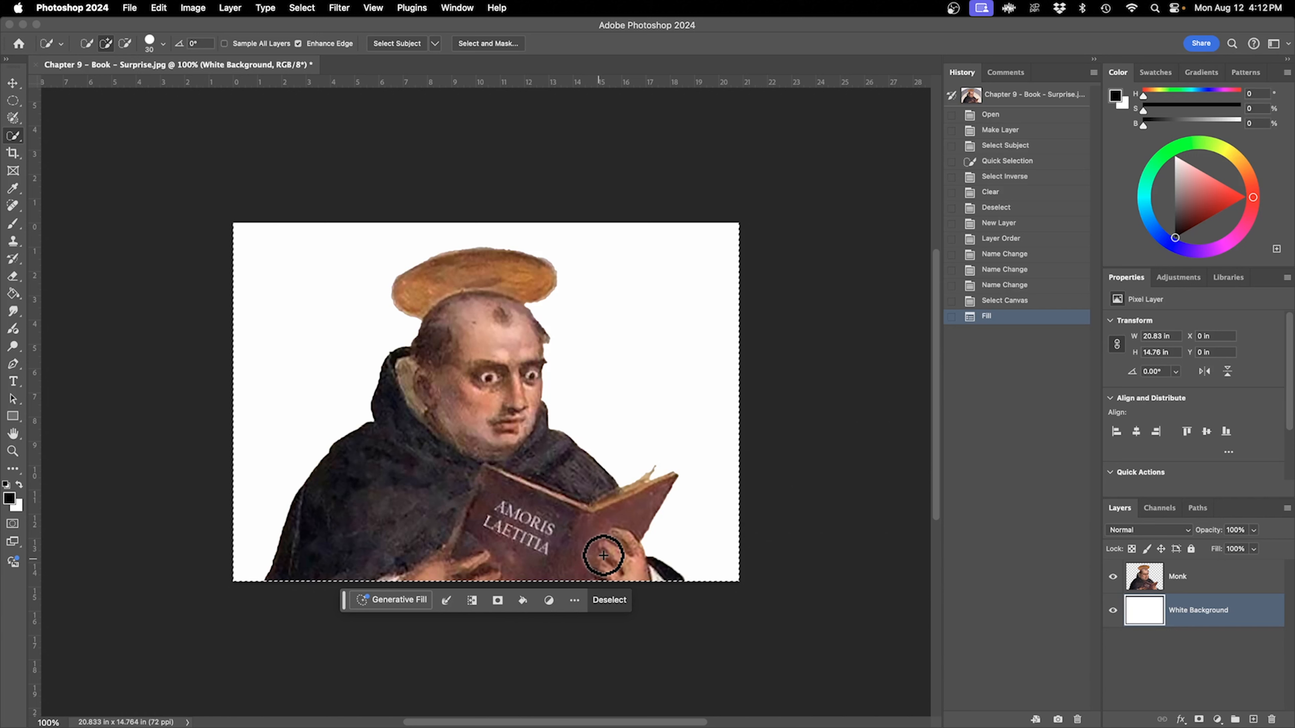
pyautogui.click(611, 601)
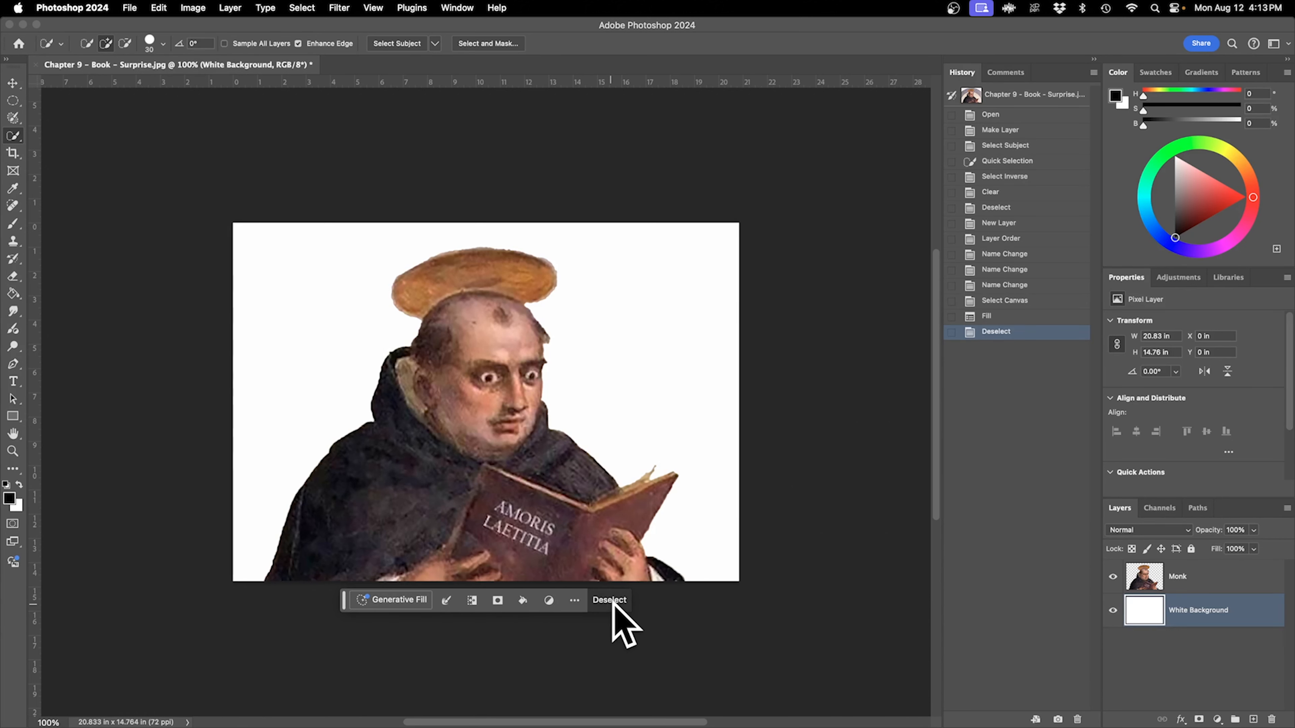
# Try moving the monk over the white background, and undo the move.
pyautogui.press('super')
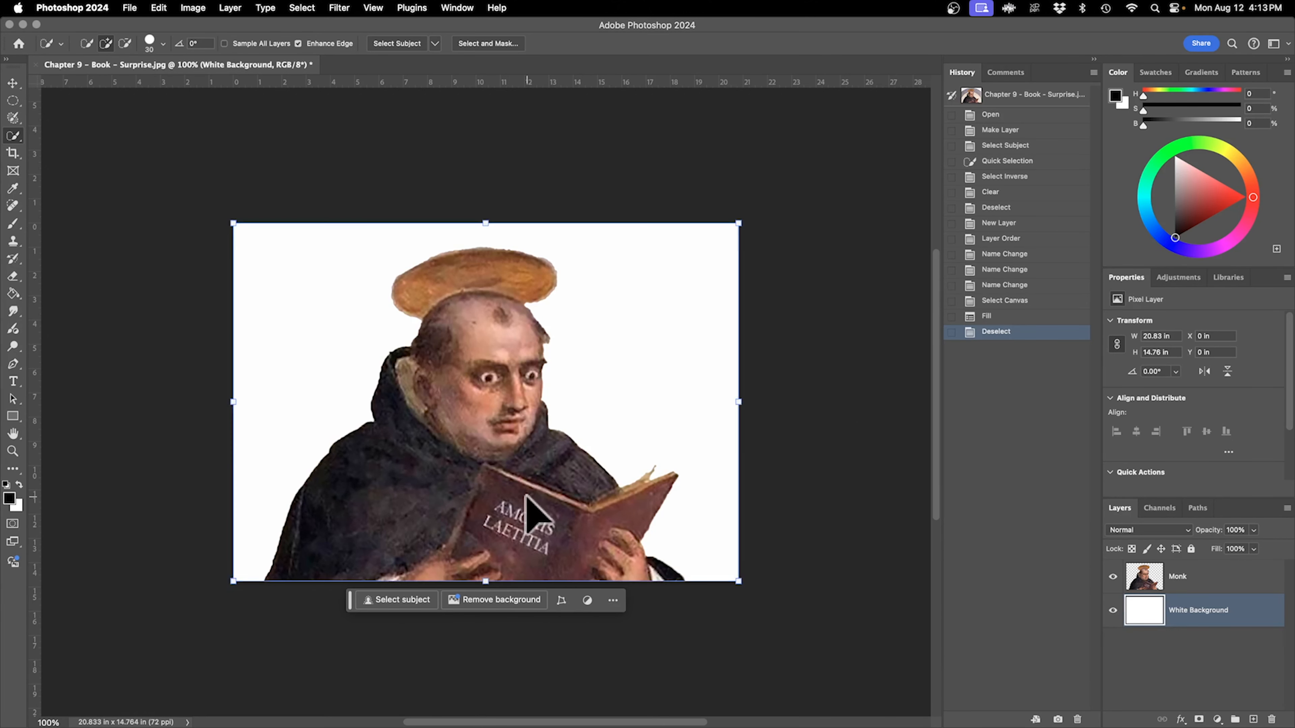
pyautogui.moveTo(525, 493); pyautogui.dragTo(510, 517)
pyautogui.press('z')
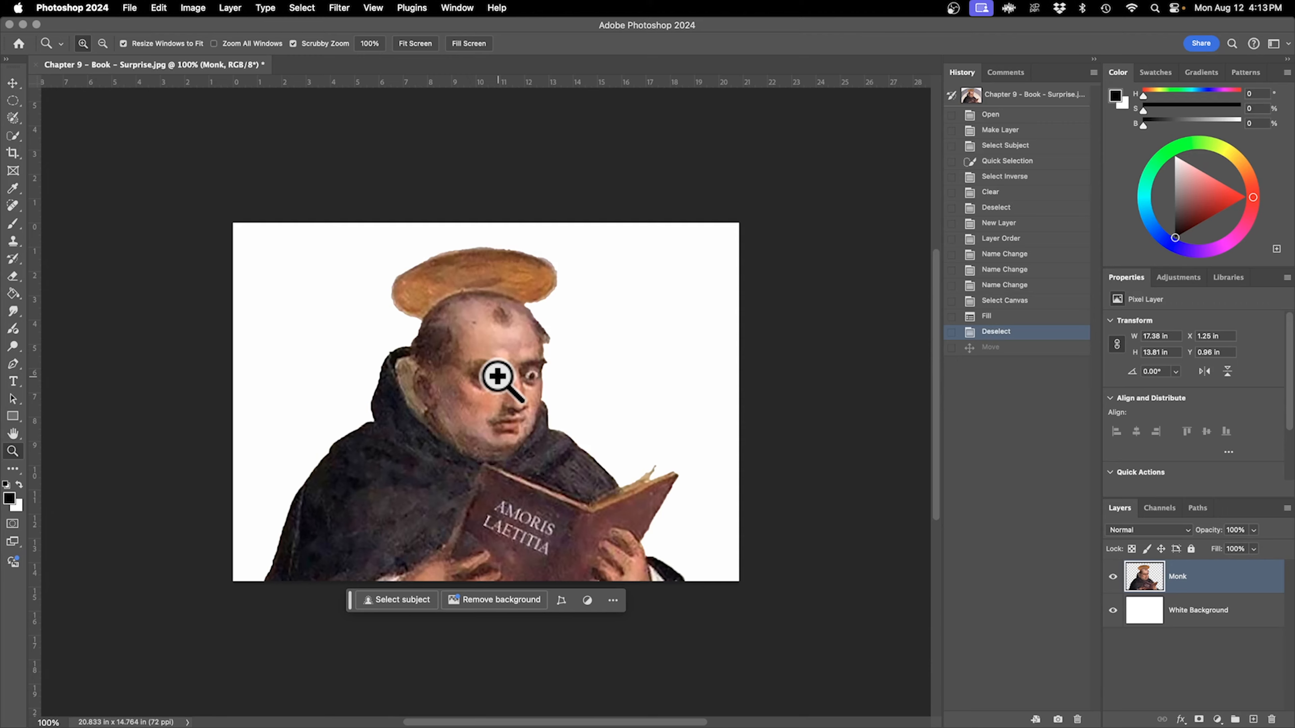
# Set the Quick Selection brush size to 15 for working on the monk's eyes.
pyautogui.moveTo(498, 376); pyautogui.dragTo(575, 390)
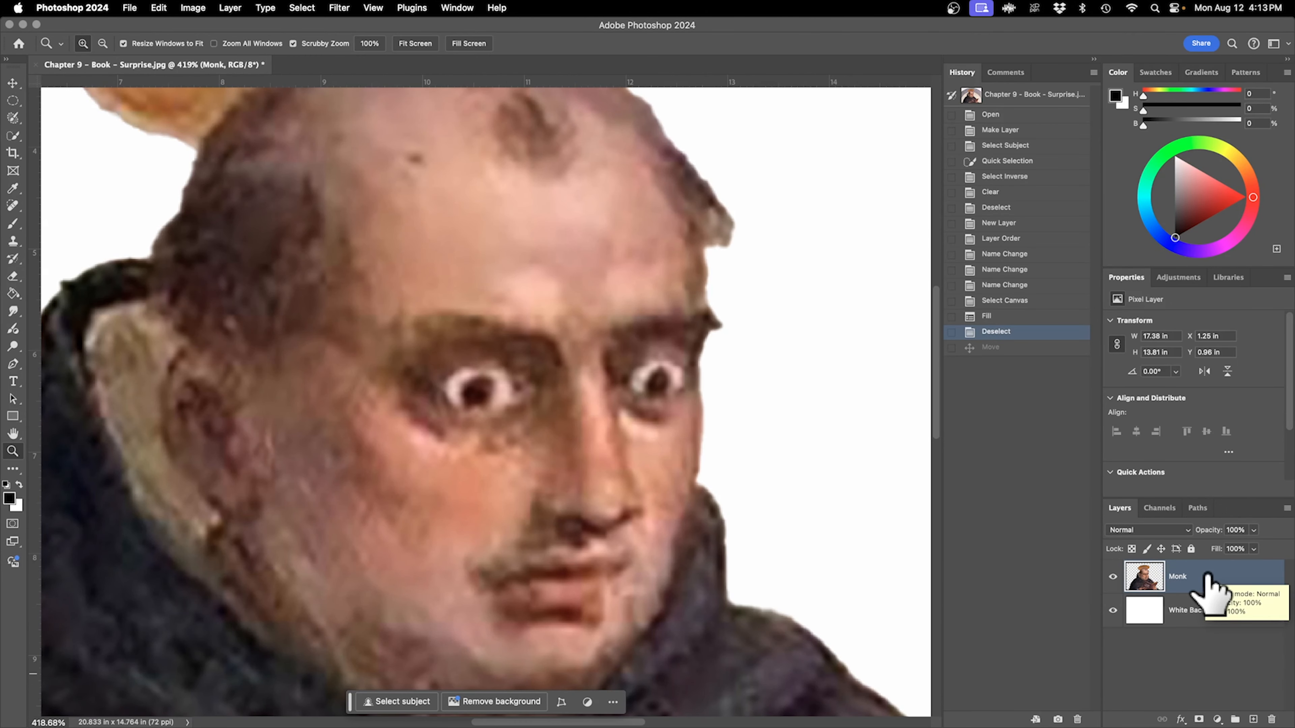
pyautogui.click(11, 136)
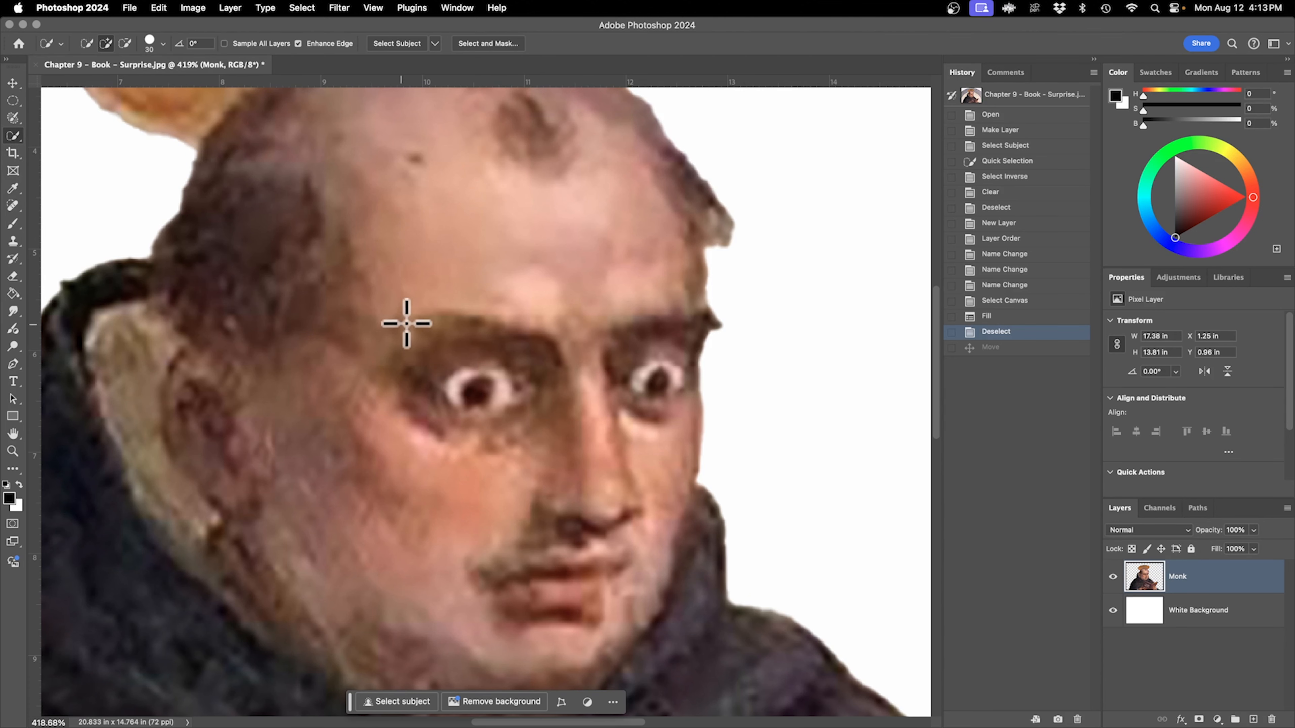
pyautogui.rightClick(454, 320)
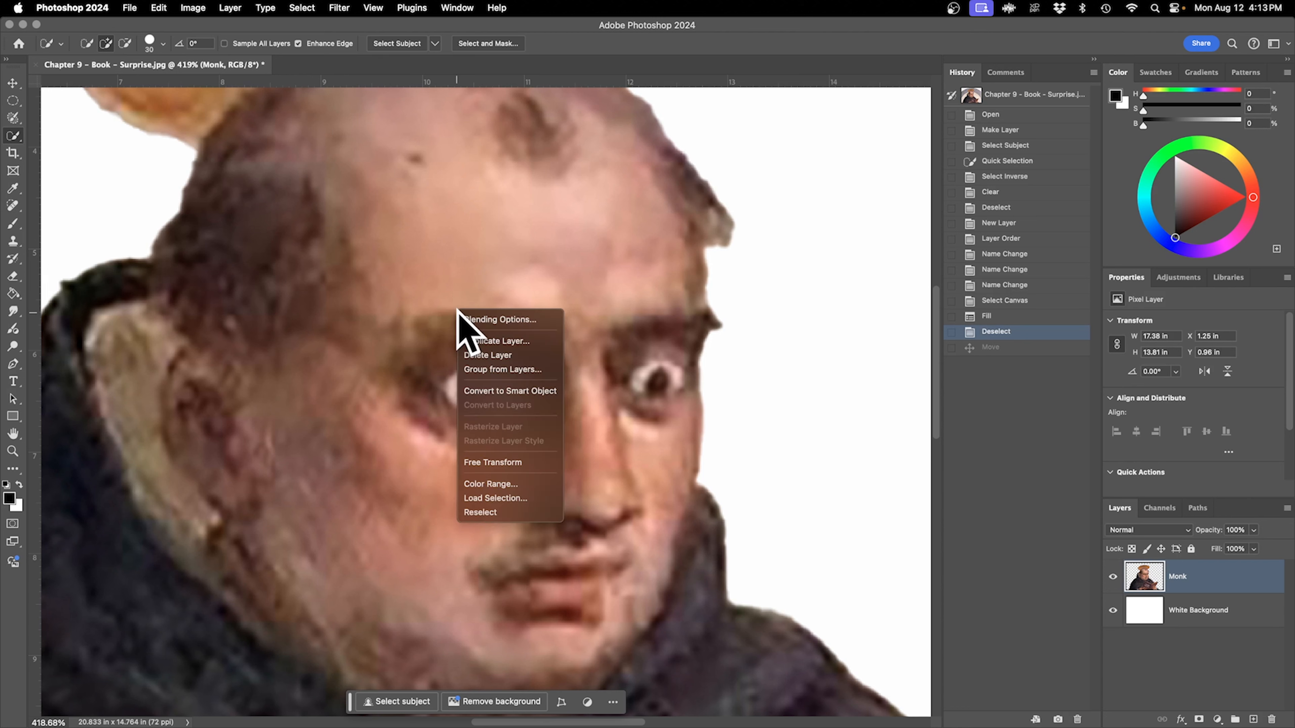
pyautogui.click(168, 63)
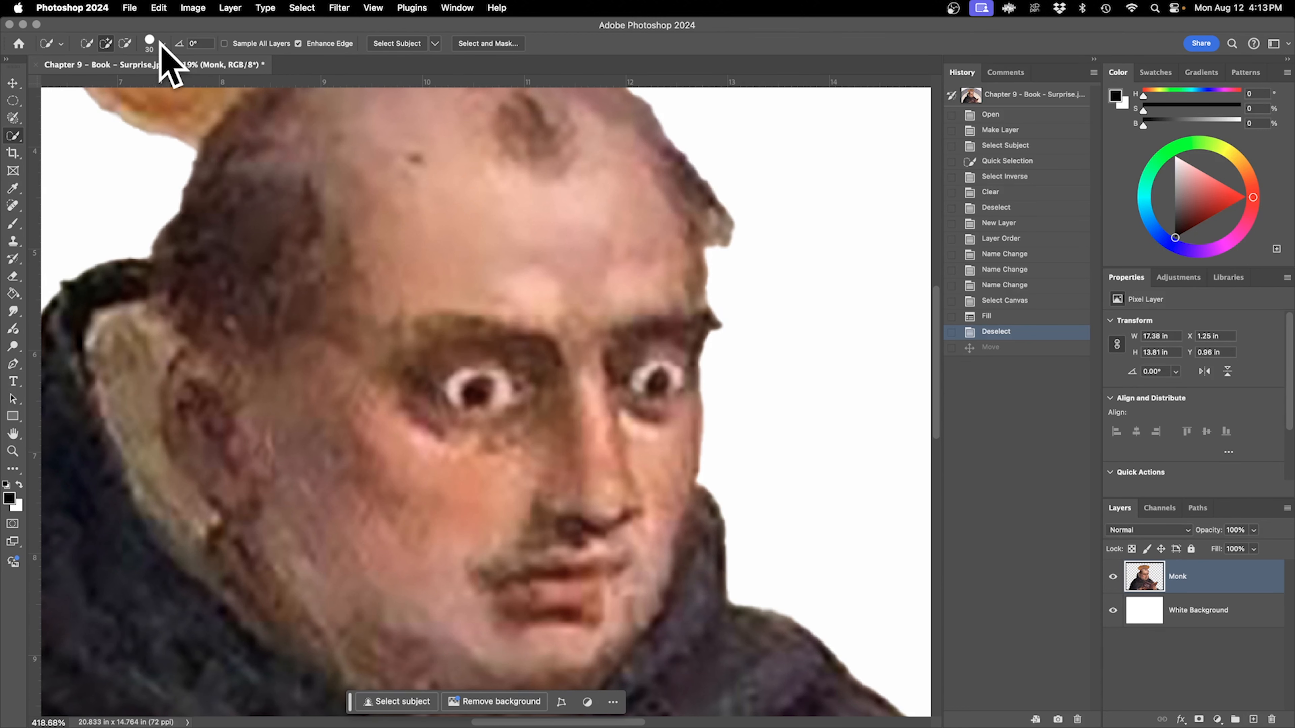
pyautogui.click(161, 43)
pyautogui.write('15')
pyautogui.press('Return')
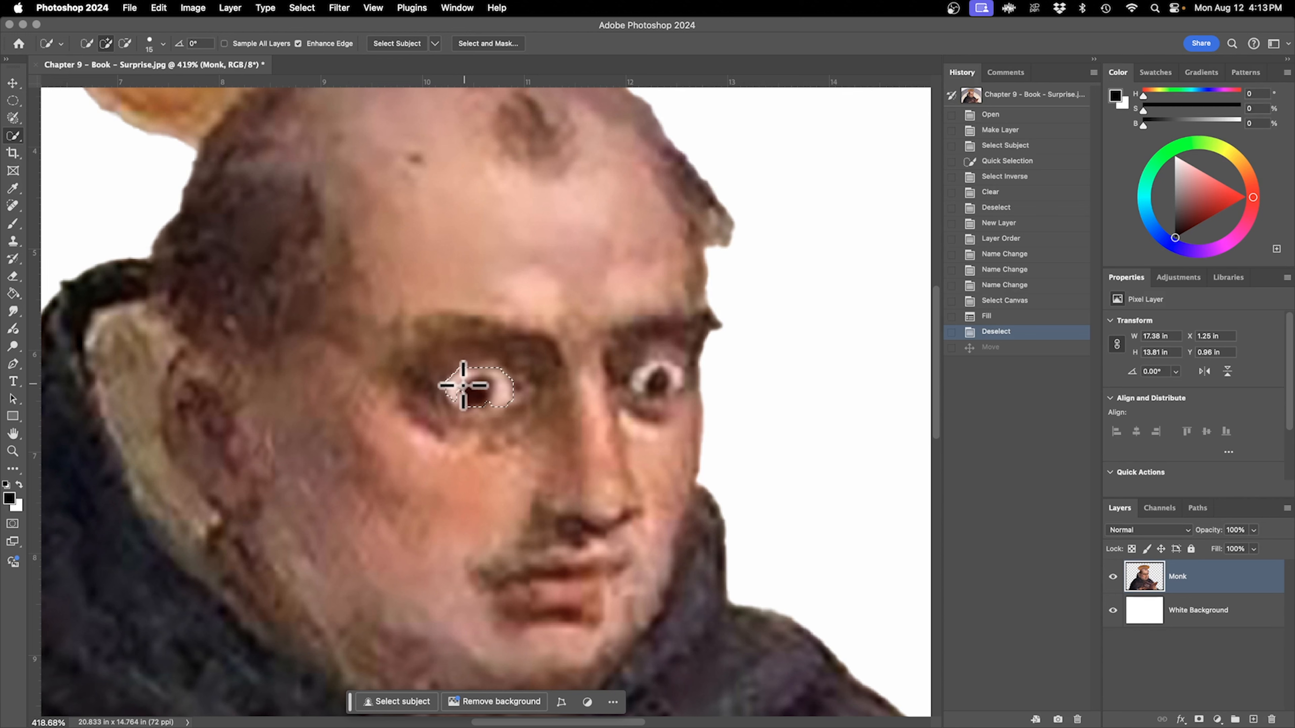
# Select both of the monk's eyes on the Monk layer with Quick Selection, trimming the surrounding skin from the selection.
pyautogui.moveTo(463, 392)
pyautogui.mouseDown()
pyautogui.moveTo(515, 392)
pyautogui.moveTo(481, 411)
pyautogui.mouseUp()
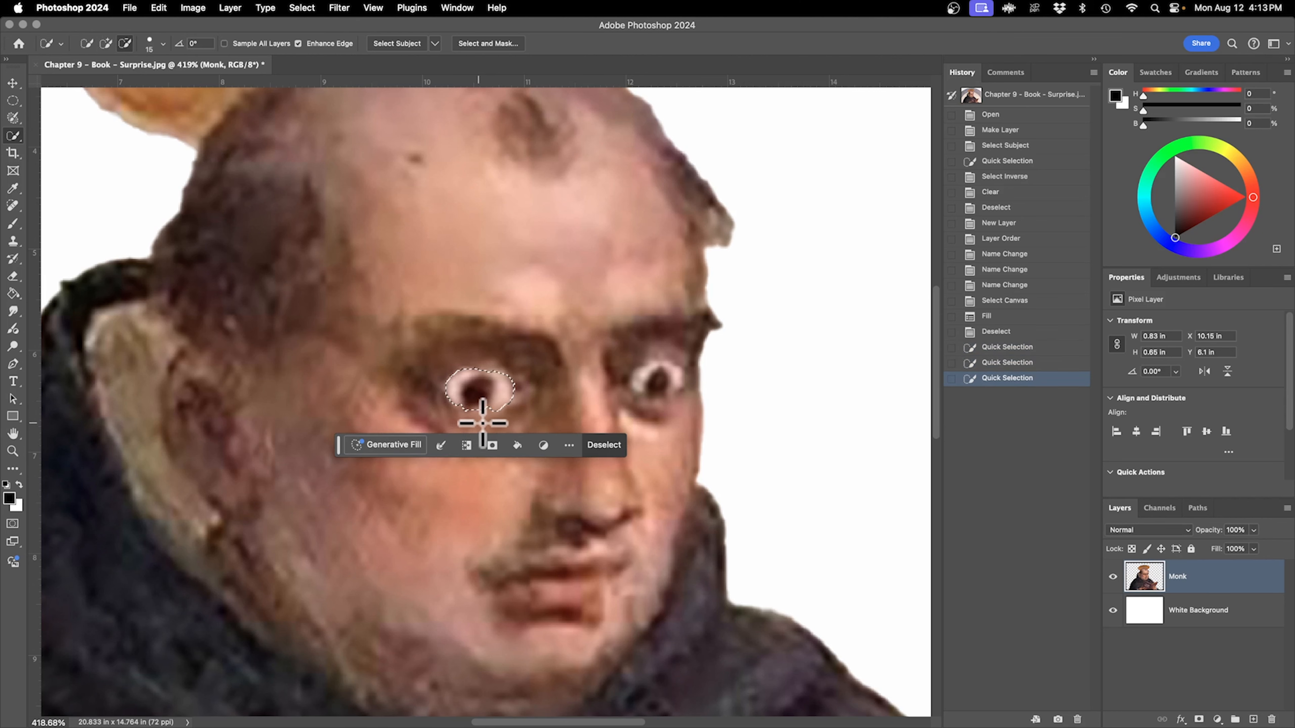
pyautogui.moveTo(482, 423); pyautogui.dragTo(507, 416)
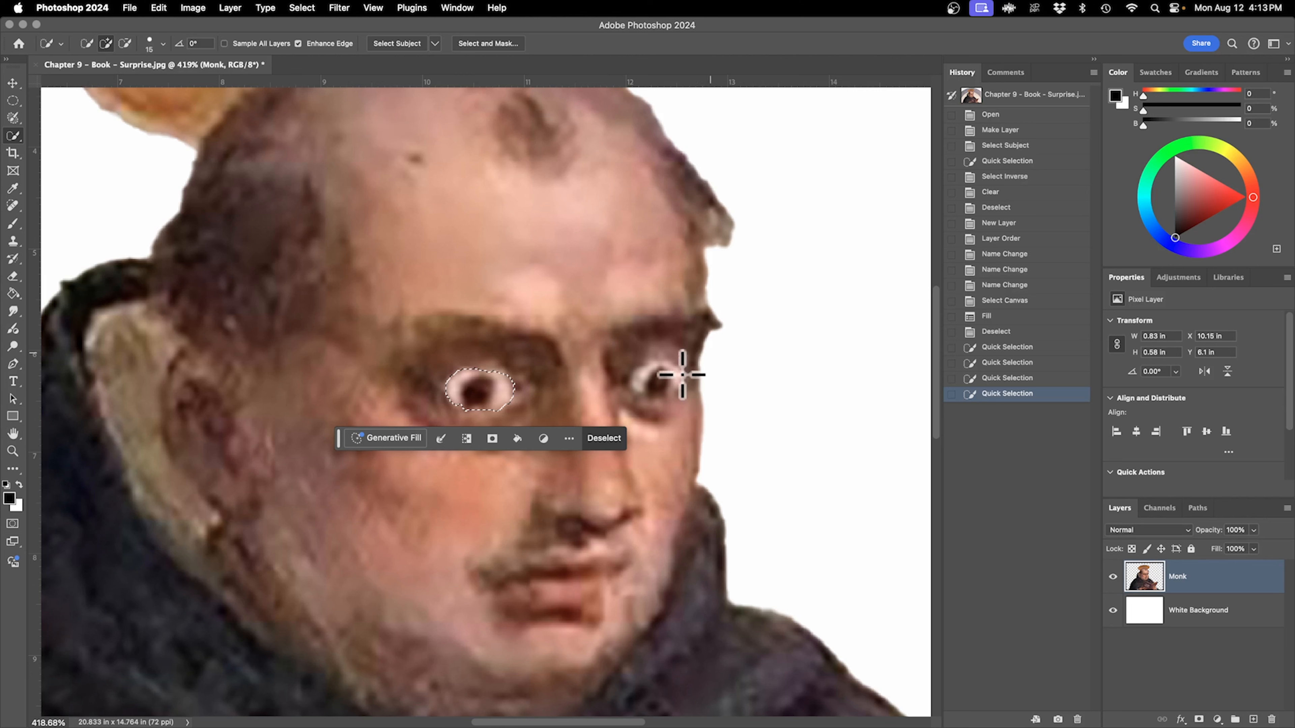
pyautogui.moveTo(632, 219)
pyautogui.mouseDown()
pyautogui.moveTo(667, 346)
pyautogui.moveTo(661, 380)
pyautogui.moveTo(670, 370)
pyautogui.moveTo(647, 389)
pyautogui.mouseUp()
pyautogui.press('super+z')
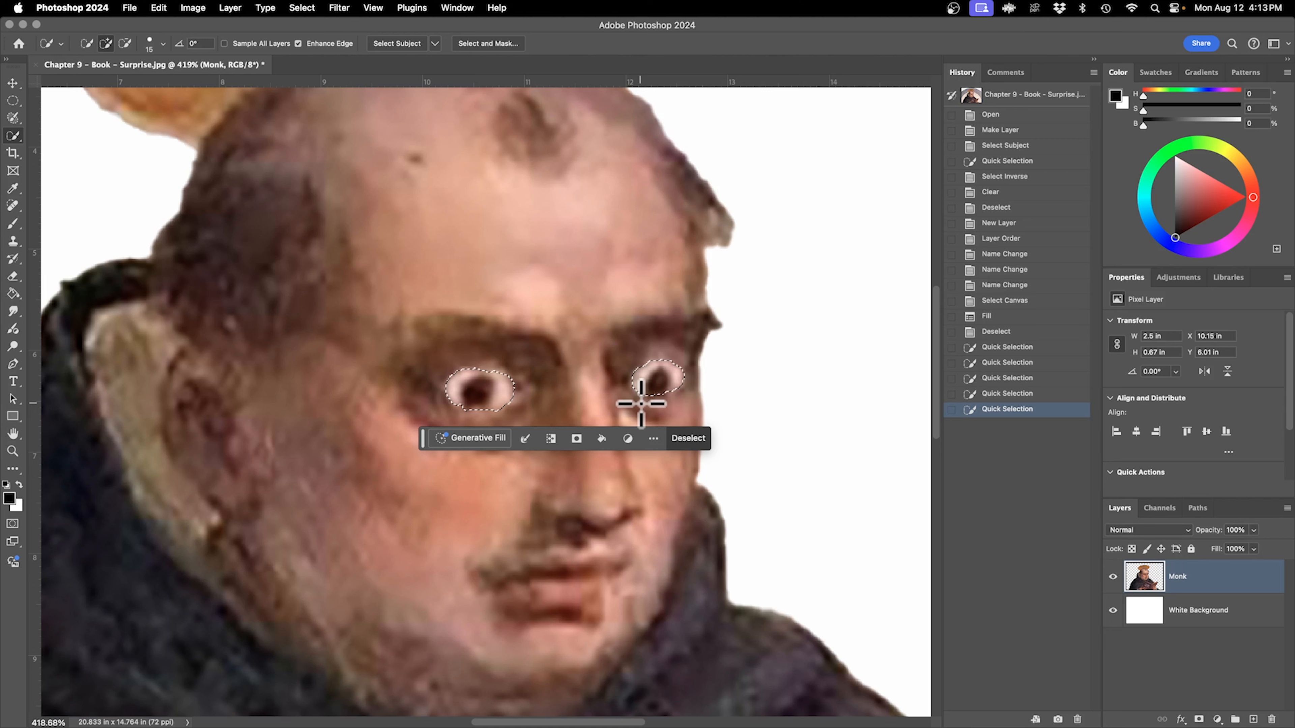
pyautogui.press('alt')
pyautogui.keyDown('alt'); pyautogui.click(642, 406); pyautogui.keyUp('alt')
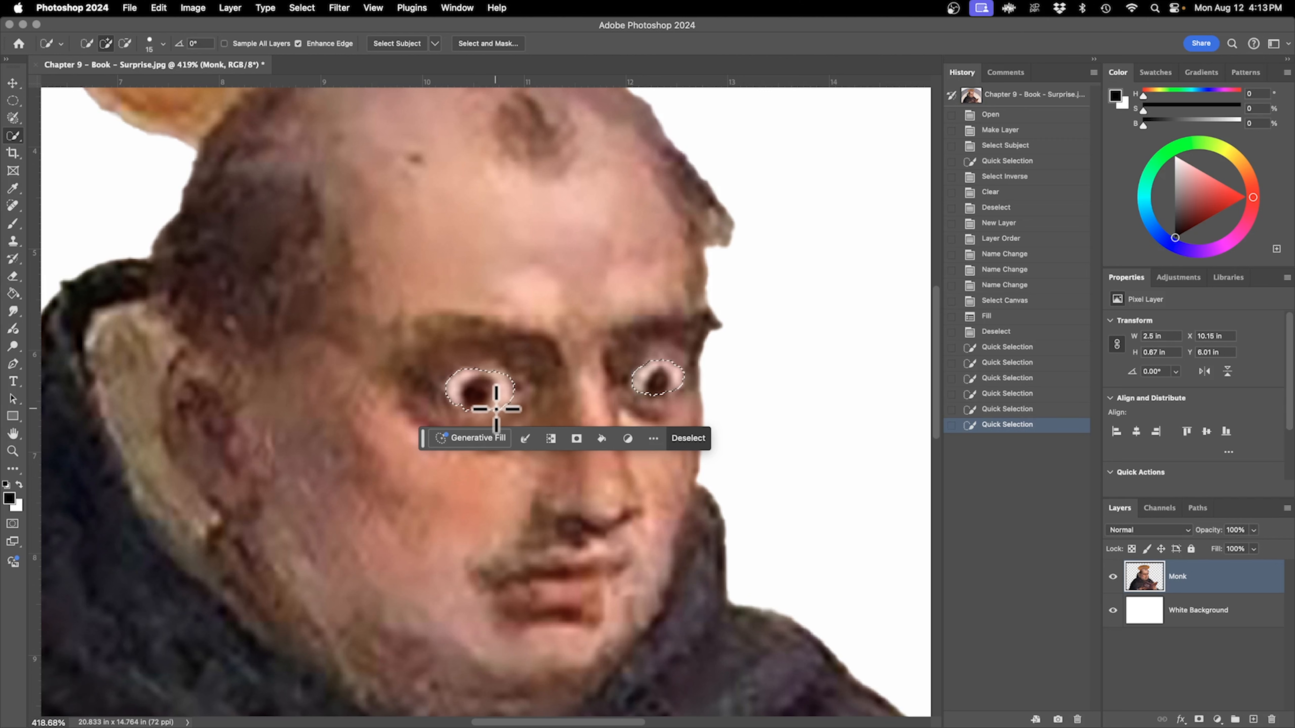
pyautogui.click(463, 397)
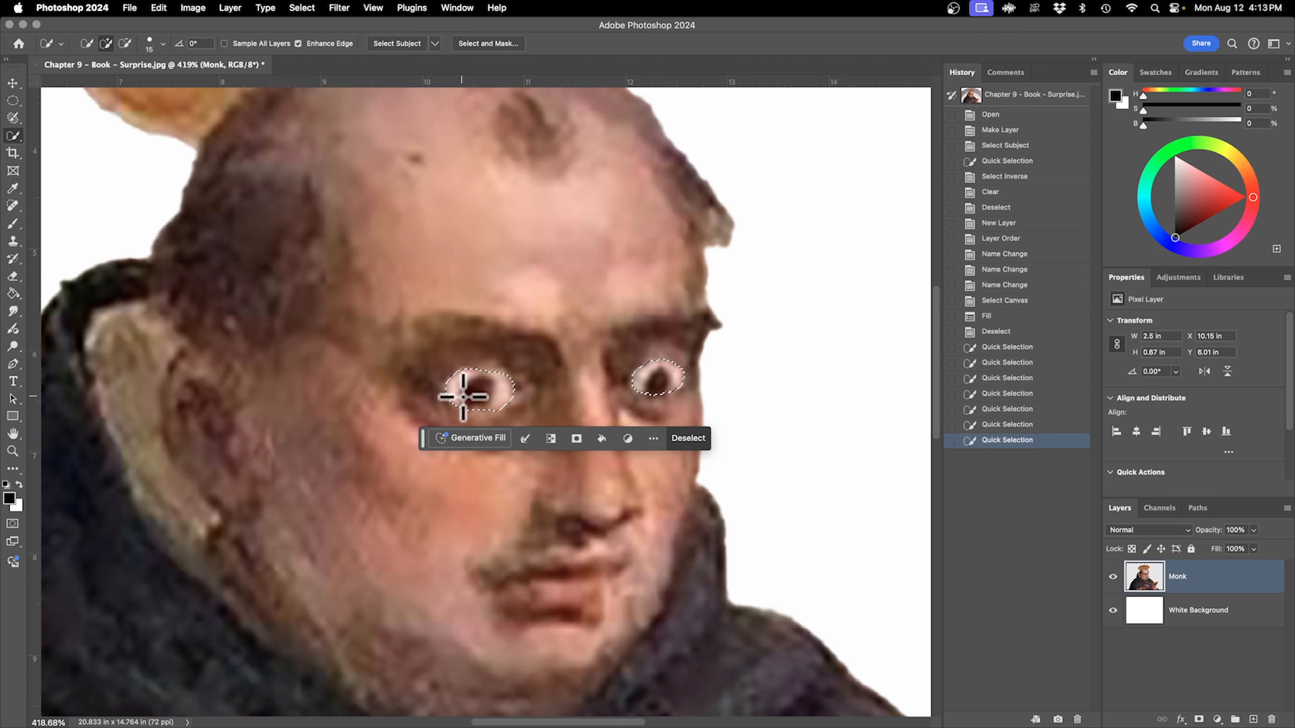
pyautogui.keyDown('alt'); pyautogui.click(468, 424); pyautogui.keyUp('alt')
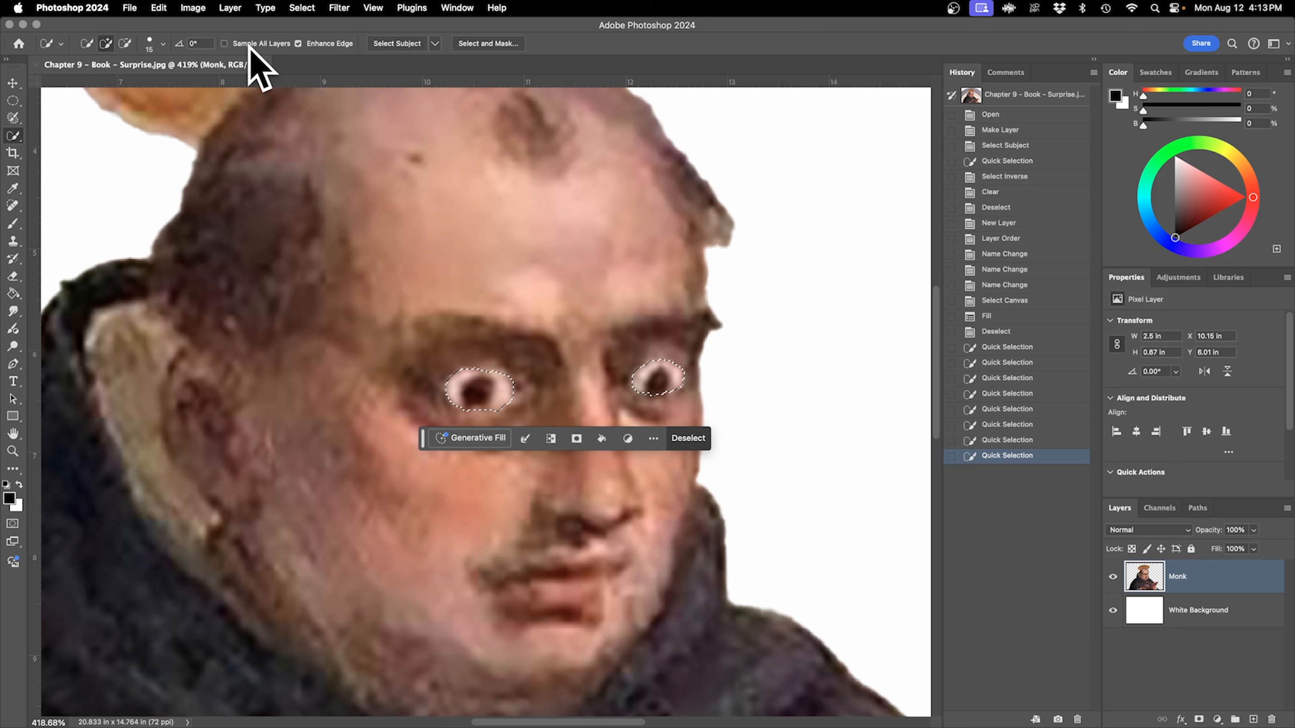
# Cut the selected eyes out of the Monk layer, and revert the history to the Deselect state before the eye selections.
pyautogui.click(158, 8)
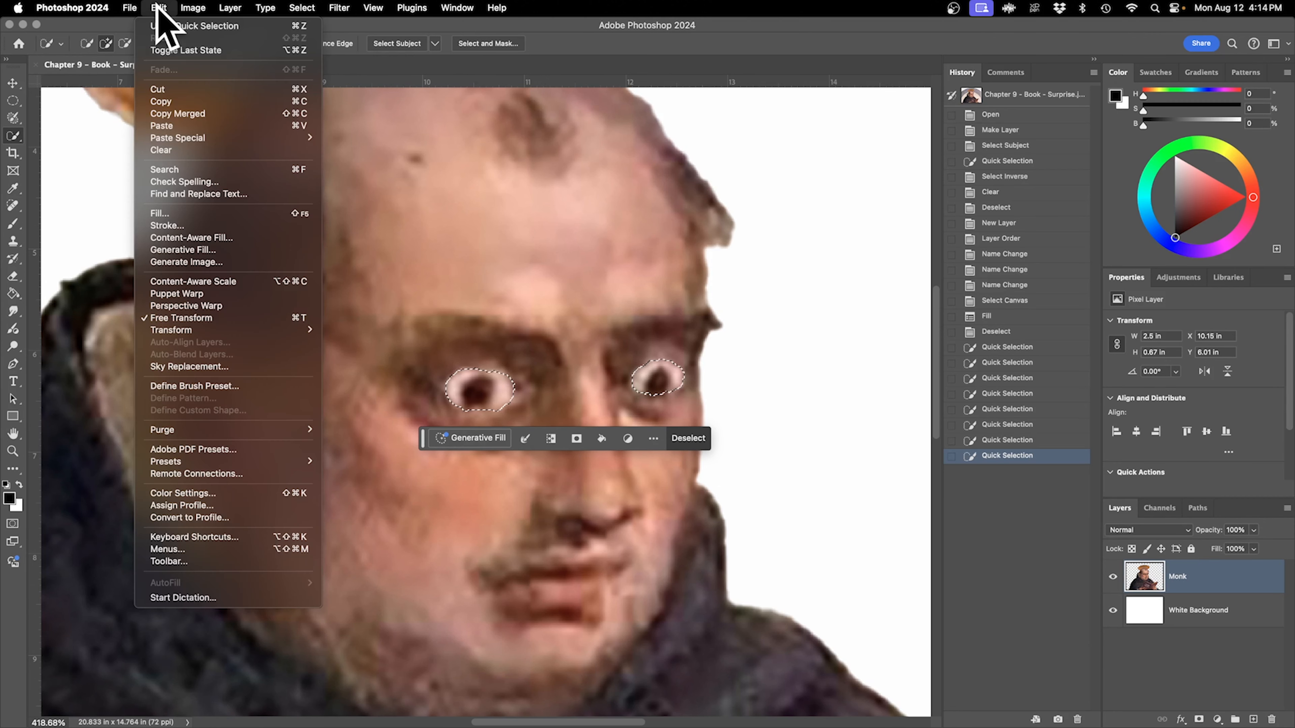
pyautogui.click(212, 90)
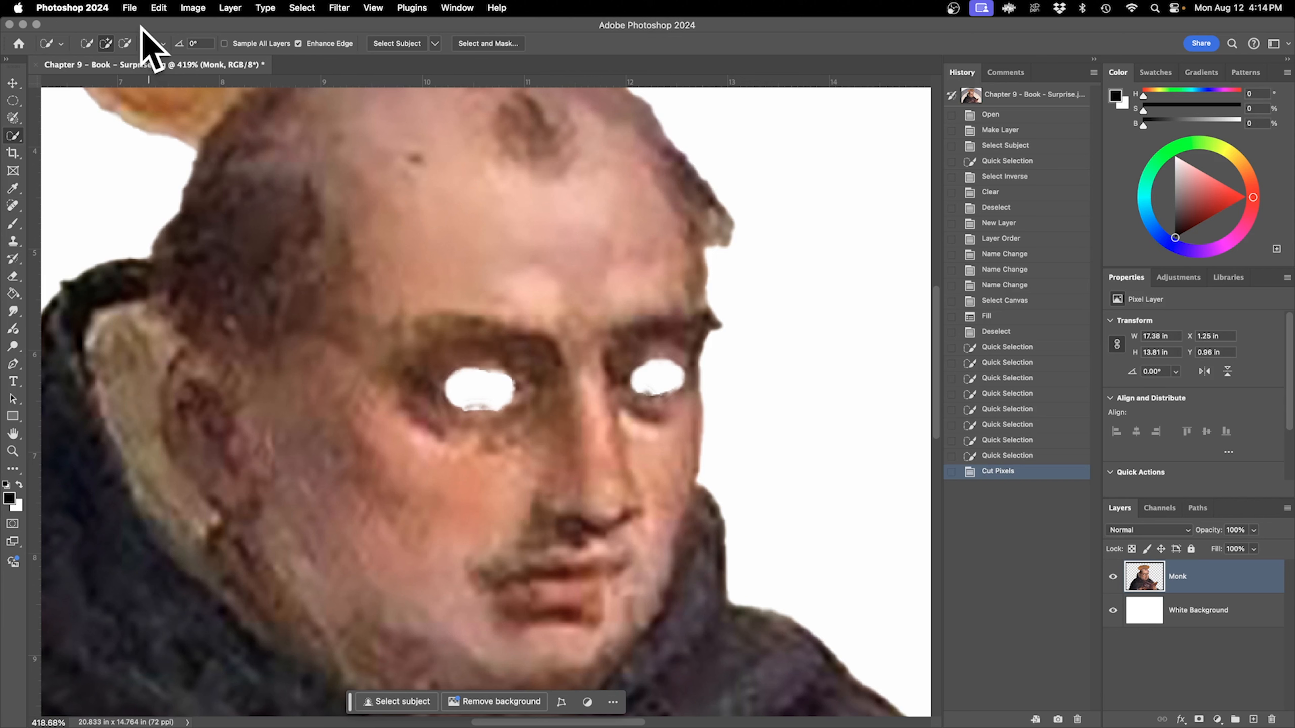
pyautogui.click(135, 6)
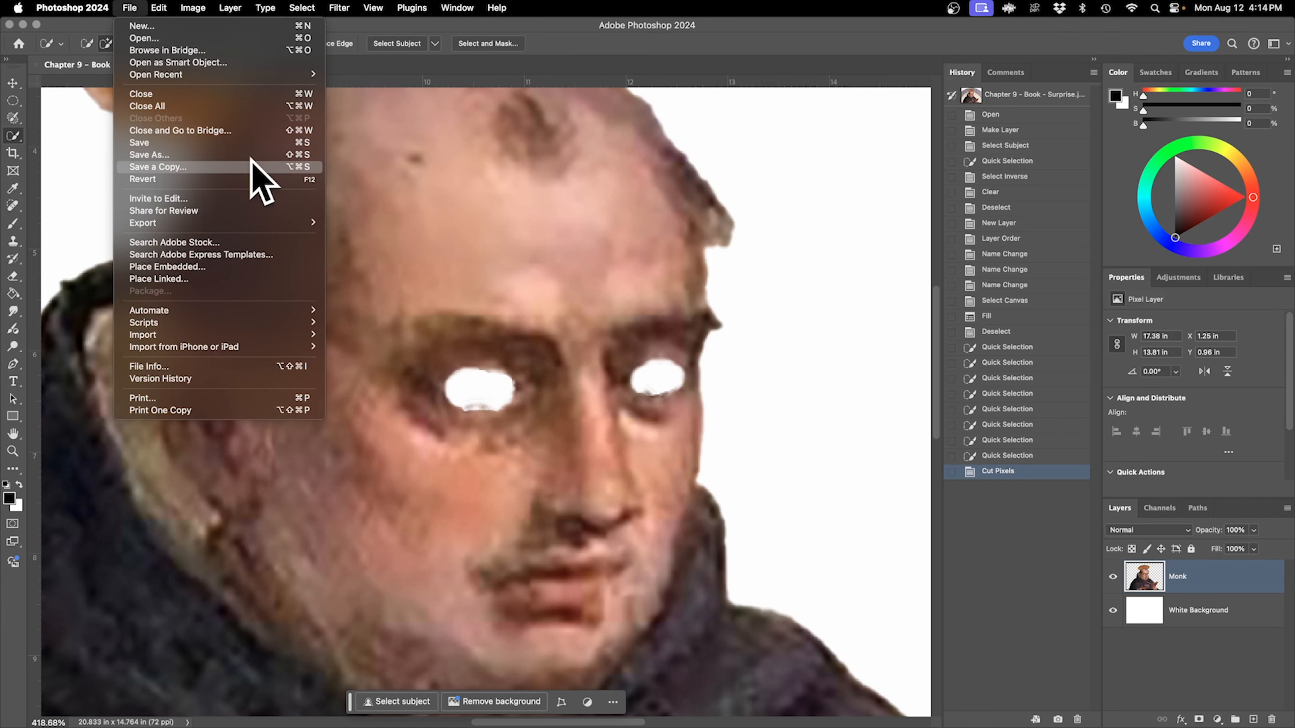
pyautogui.moveTo(197, 323)
pyautogui.click(576, 377)
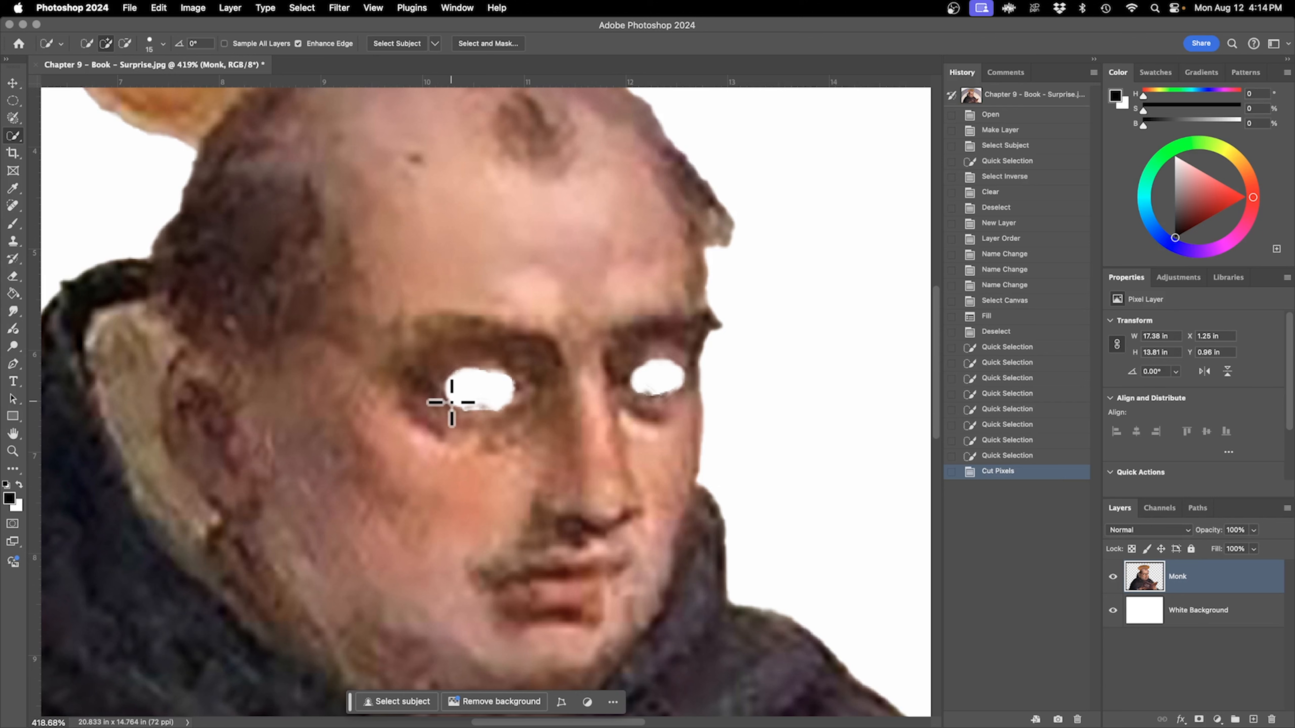
pyautogui.click(995, 332)
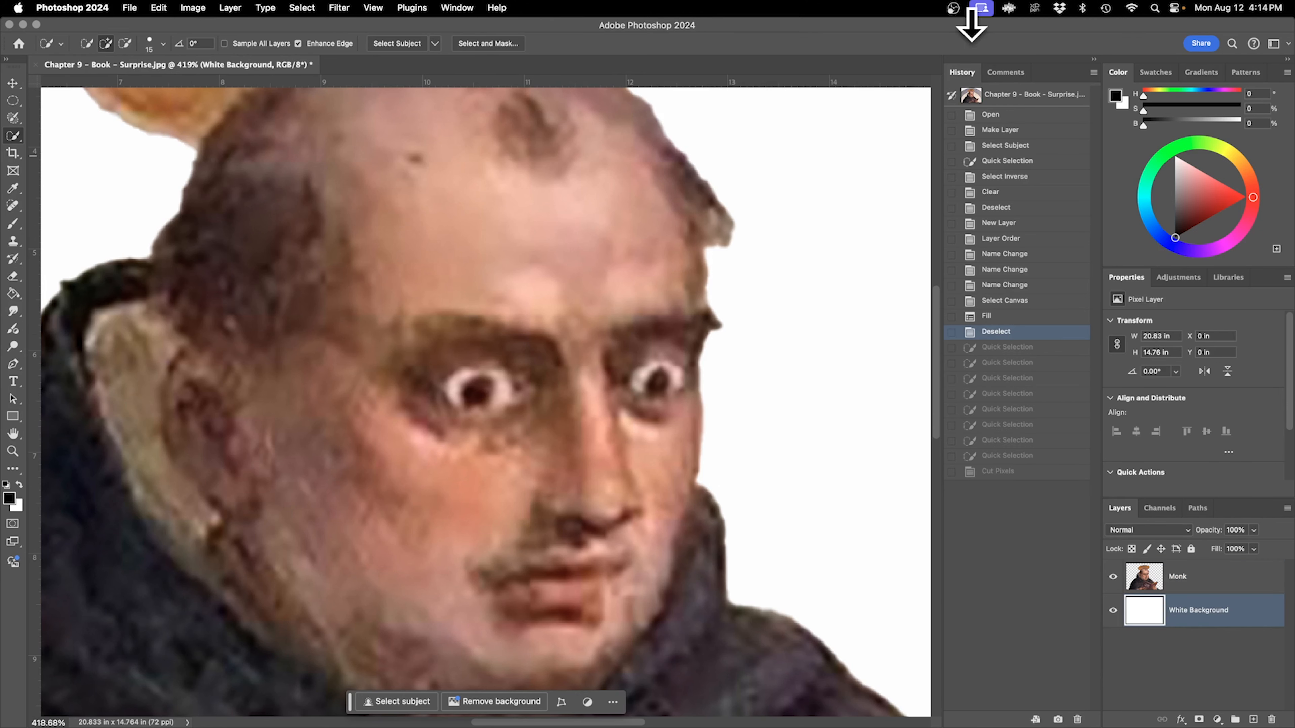
# Turn off Enhance Edge and select the eye nearer the ear with Quick Selection, refining the selection around its corners.
pyautogui.click(298, 44)
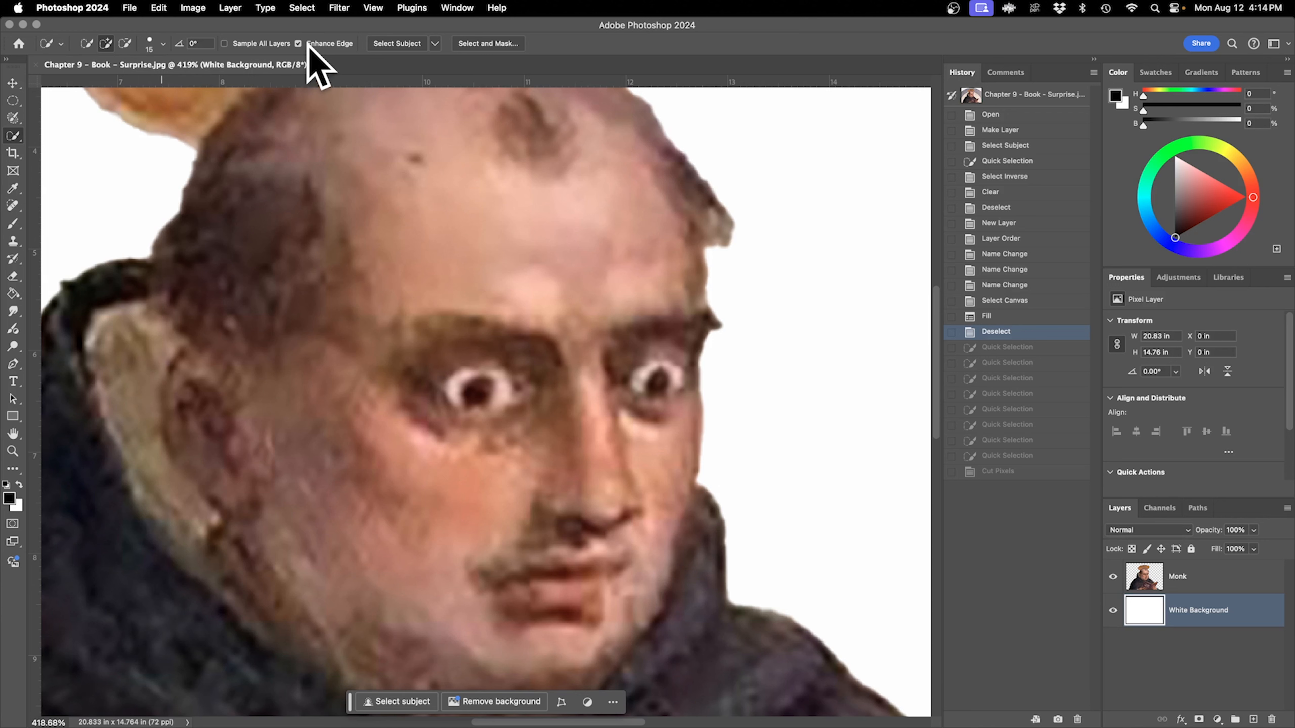
pyautogui.moveTo(499, 380); pyautogui.dragTo(495, 381)
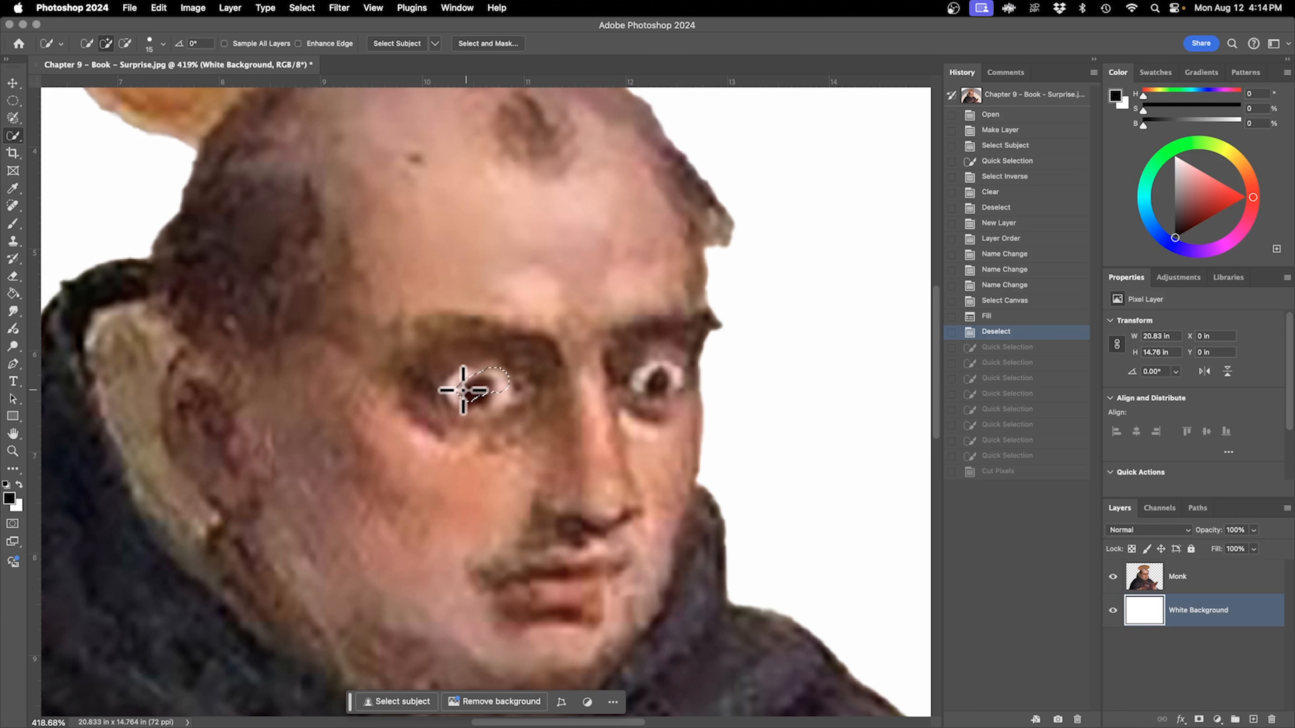
pyautogui.moveTo(441, 396); pyautogui.dragTo(442, 402)
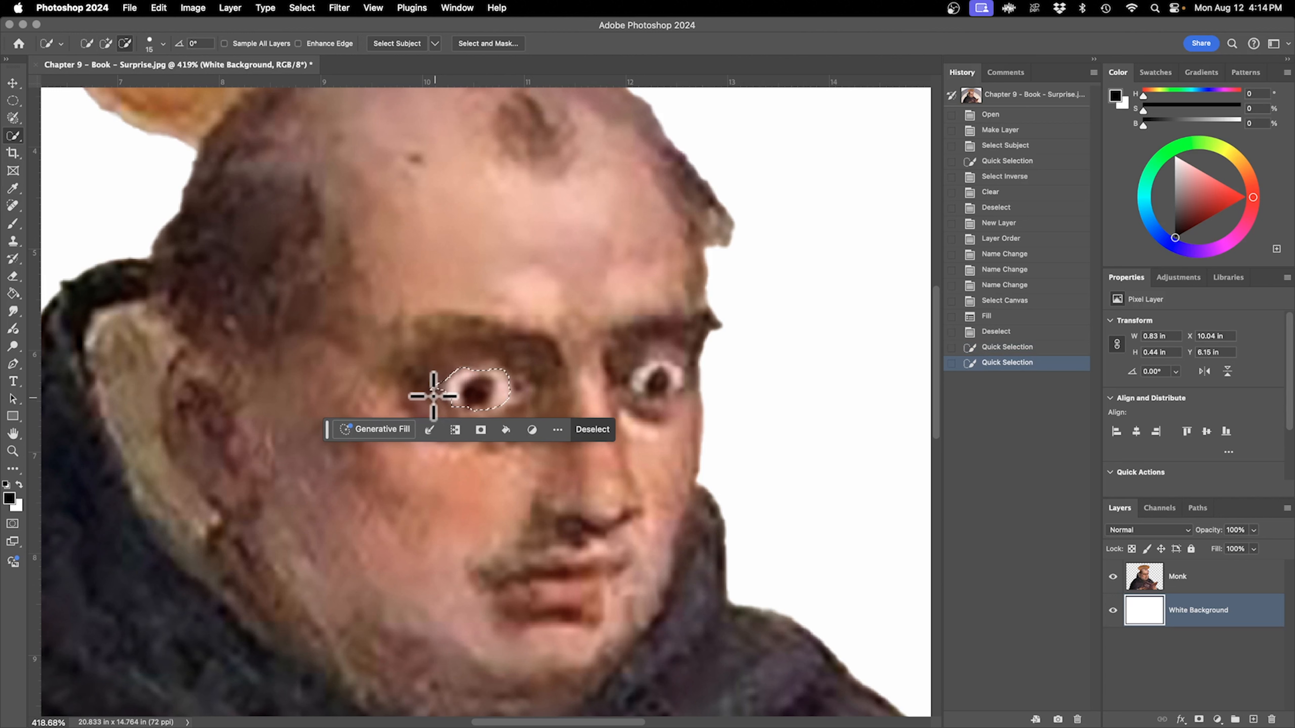
pyautogui.keyDown('alt'); pyautogui.click(434, 396); pyautogui.keyUp('alt')
pyautogui.click(456, 388)
pyautogui.click(502, 390)
pyautogui.moveTo(508, 395)
pyautogui.mouseDown()
pyautogui.moveTo(462, 415)
pyautogui.moveTo(511, 385)
pyautogui.mouseUp()
# Add the monk's other eye to the selection and cut both selected eye areas from the White Background layer.
pyautogui.press('alt')
pyautogui.moveTo(671, 379)
pyautogui.mouseDown()
pyautogui.moveTo(648, 380)
pyautogui.moveTo(659, 367)
pyautogui.moveTo(671, 371)
pyautogui.moveTo(651, 386)
pyautogui.mouseUp()
pyautogui.click(650, 387)
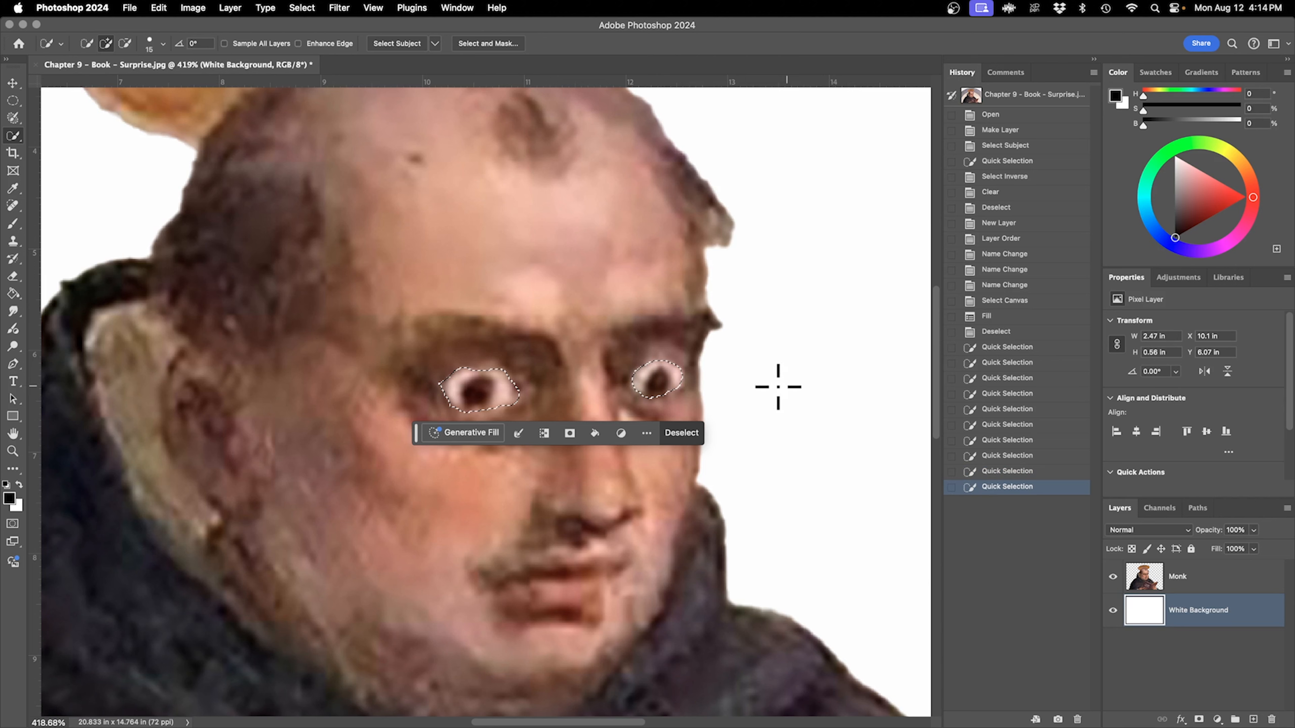
pyautogui.click(159, 8)
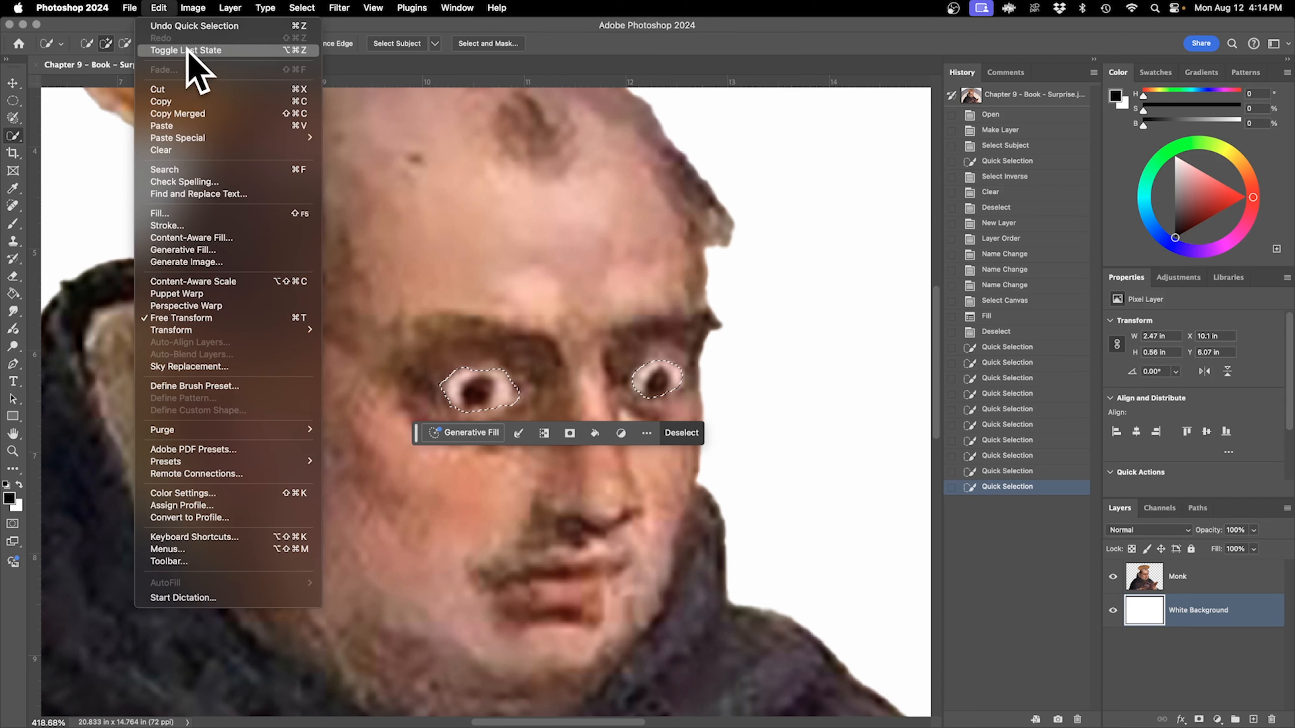
pyautogui.click(193, 89)
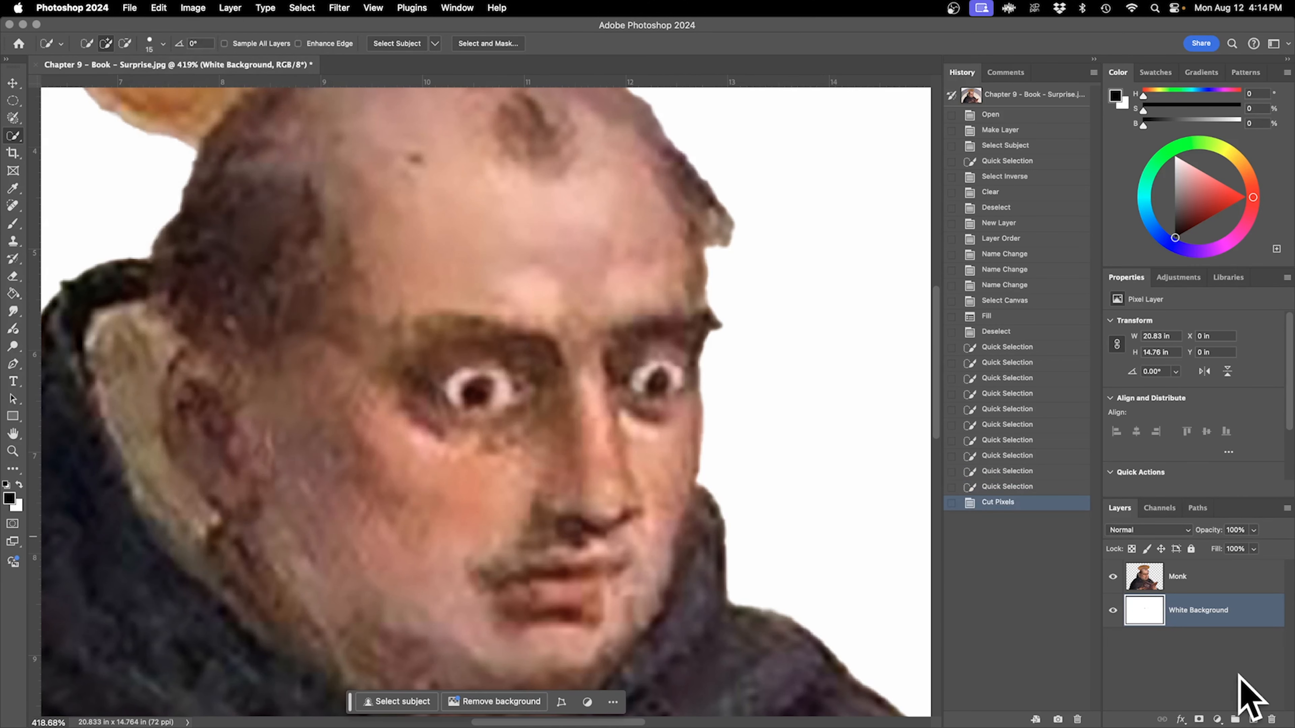
# Undo the cut on White Background and cut the selected eyes out of the Monk layer instead.
pyautogui.press('super+z')
pyautogui.click(1177, 576)
pyautogui.click(193, 8)
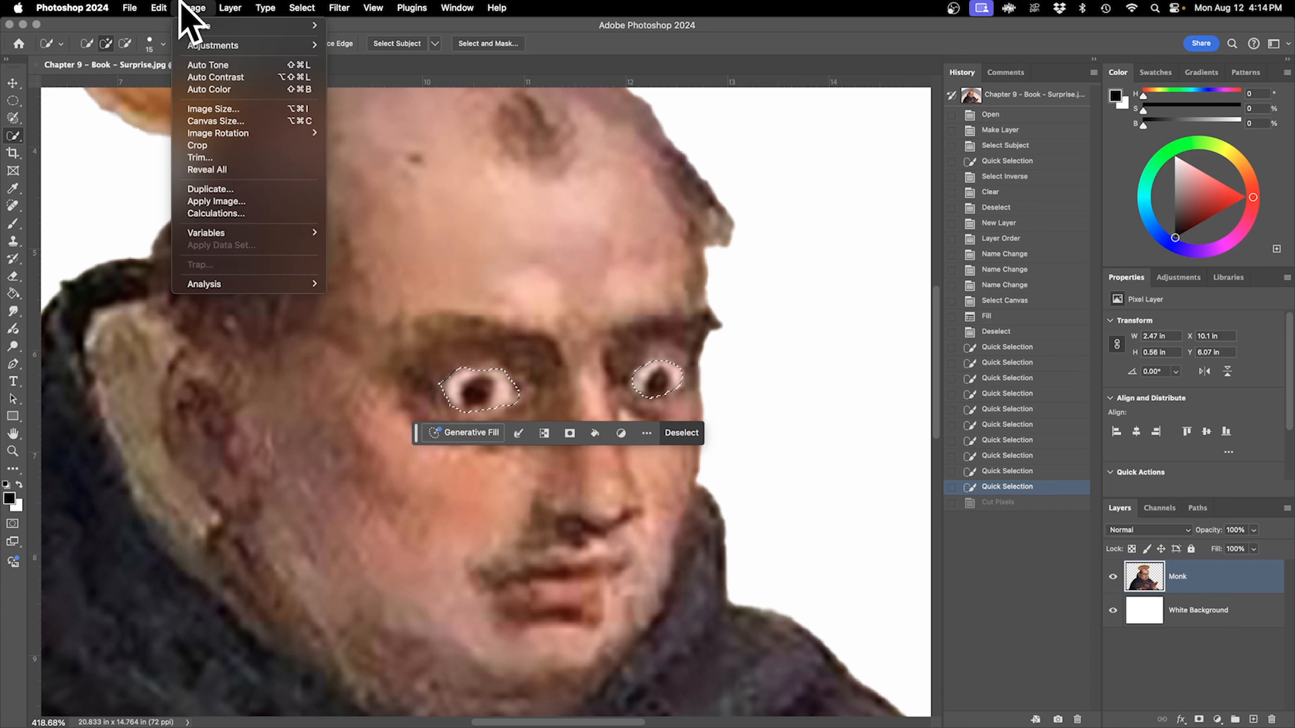
pyautogui.moveTo(160, 8)
pyautogui.click(188, 90)
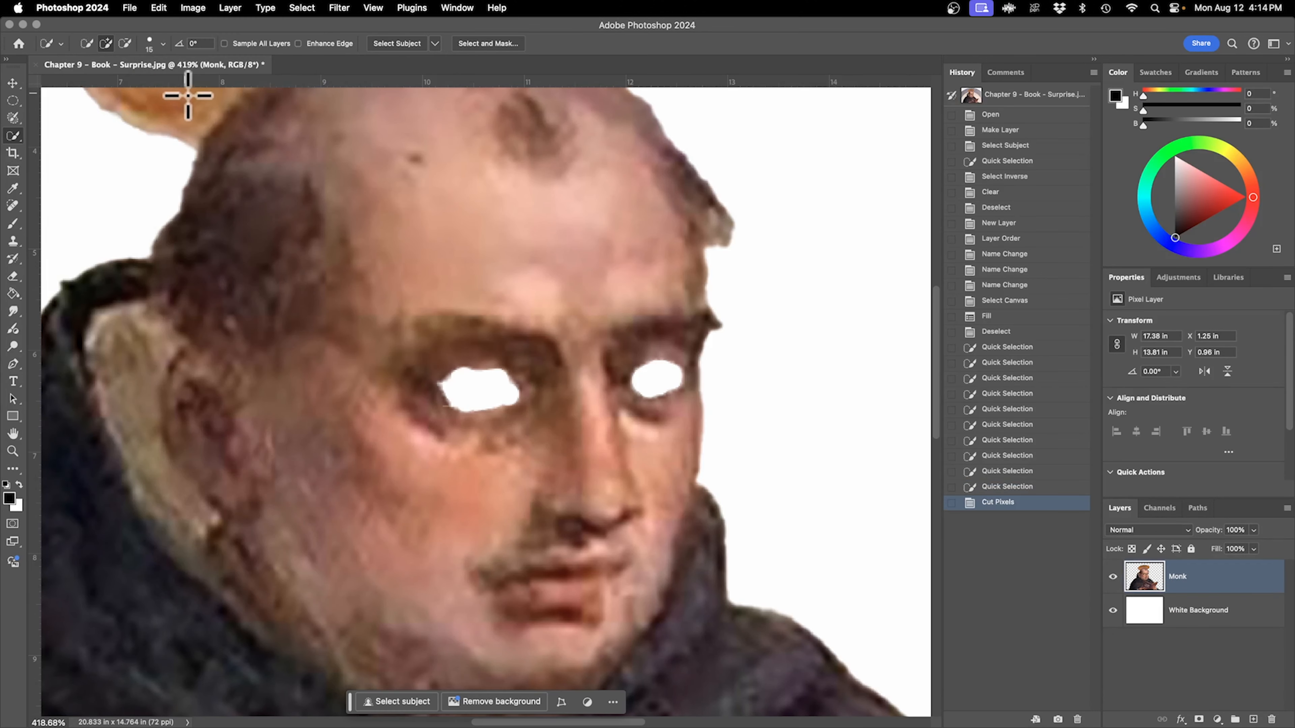
# Paste the cut eyes in place as a new layer and toggle that layer's visibility to check it.
pyautogui.click(159, 8)
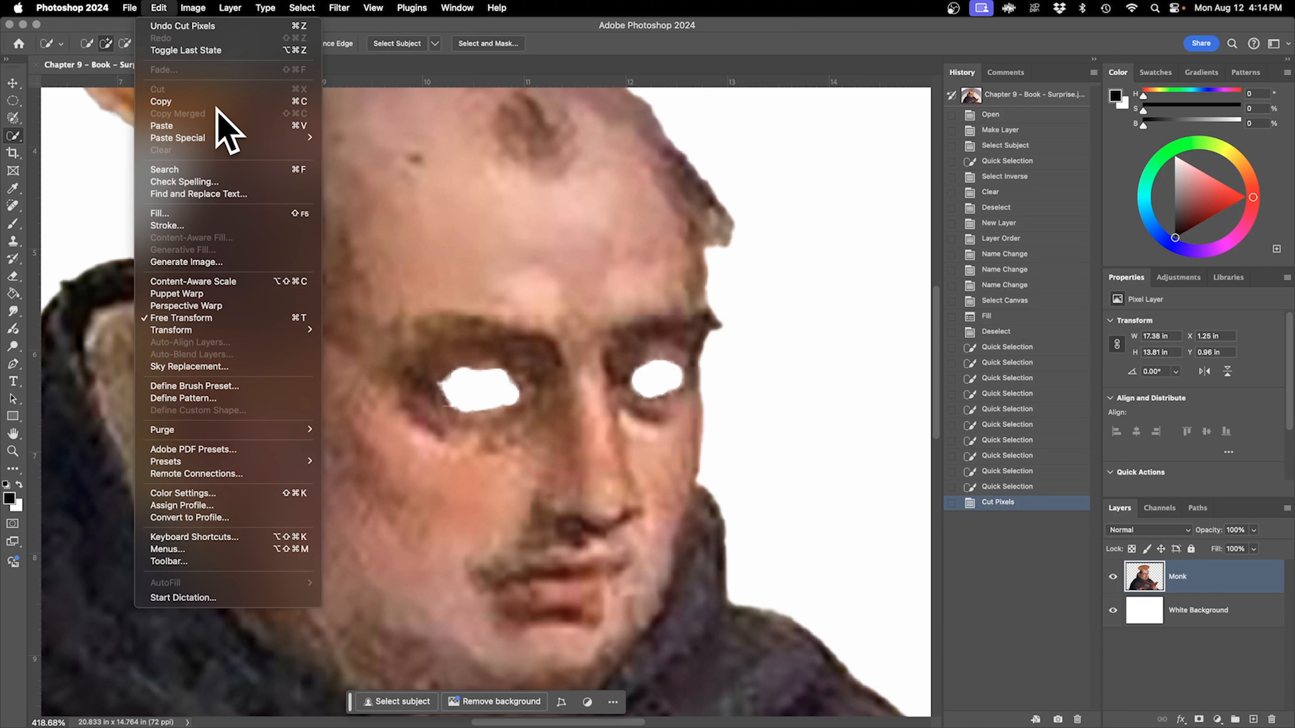
pyautogui.click(384, 153)
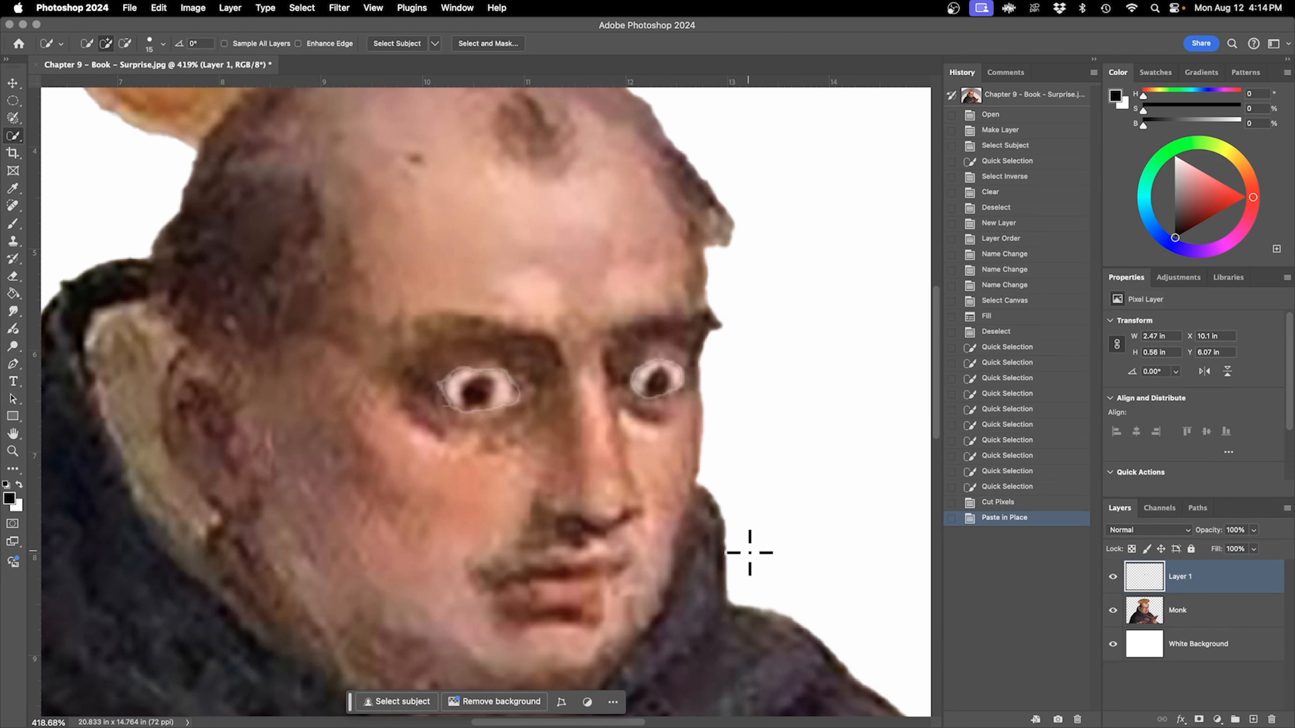
pyautogui.click(1113, 576)
pyautogui.click(1112, 576)
pyautogui.click(1113, 577)
pyautogui.click(1113, 576)
# Move the pasted eyes layer between Monk and White Background and rename it EYES.
pyautogui.moveTo(1140, 573); pyautogui.dragTo(1142, 617)
pyautogui.doubleClick(1181, 610)
pyautogui.write('EYES')
pyautogui.press('Return')
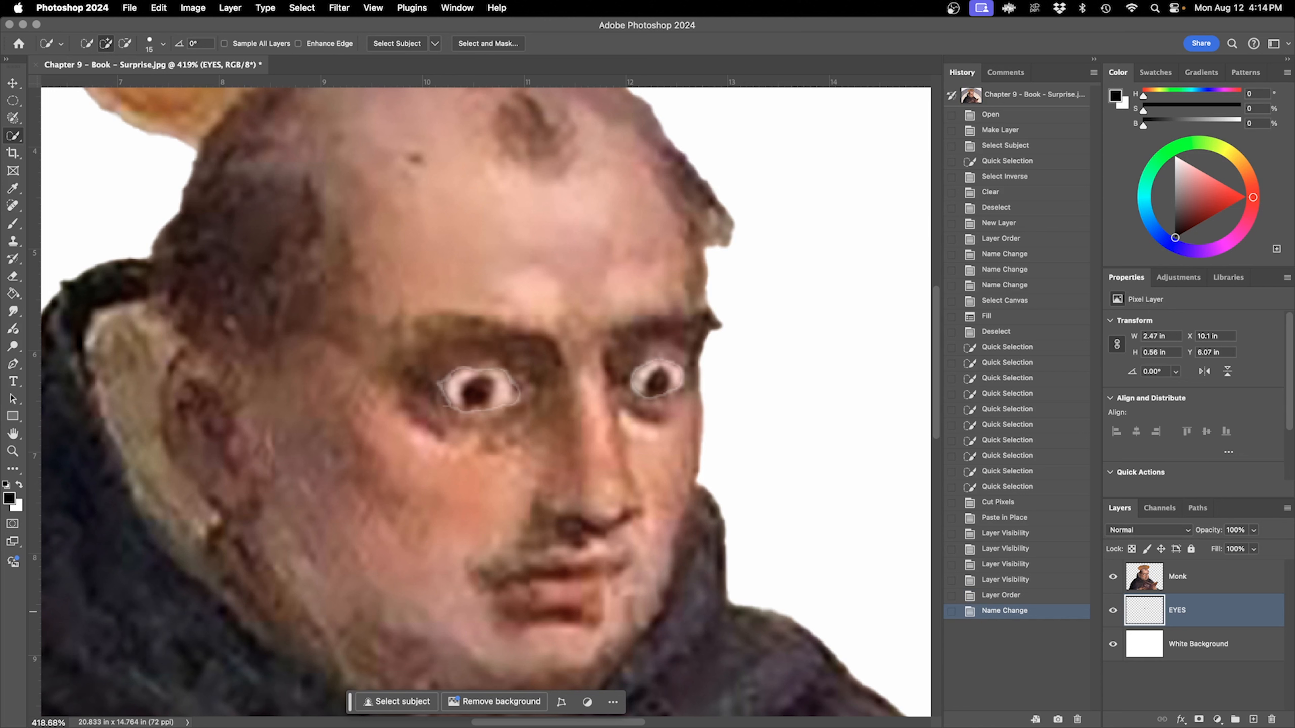
# Hide the Monk layer and set up a Hard Round brush at 15 px with 100% hardness.
pyautogui.click(1113, 576)
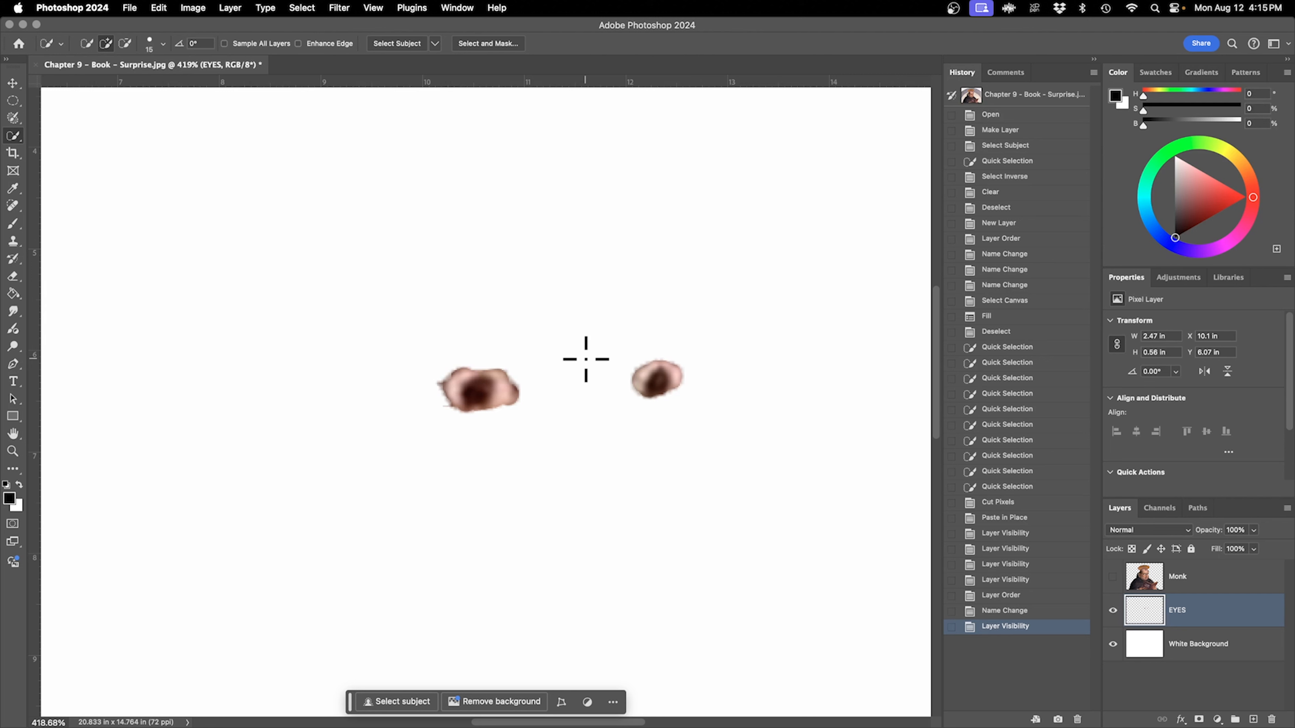
pyautogui.press('b')
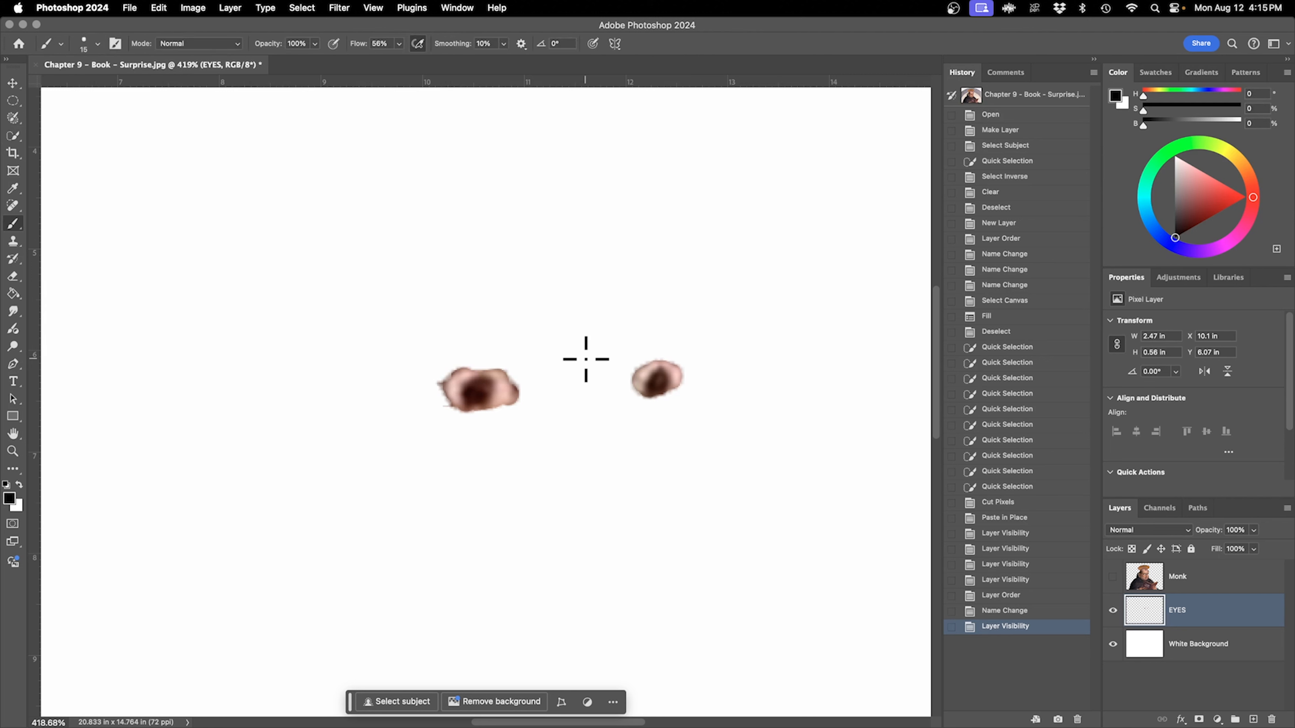
pyautogui.rightClick(572, 283)
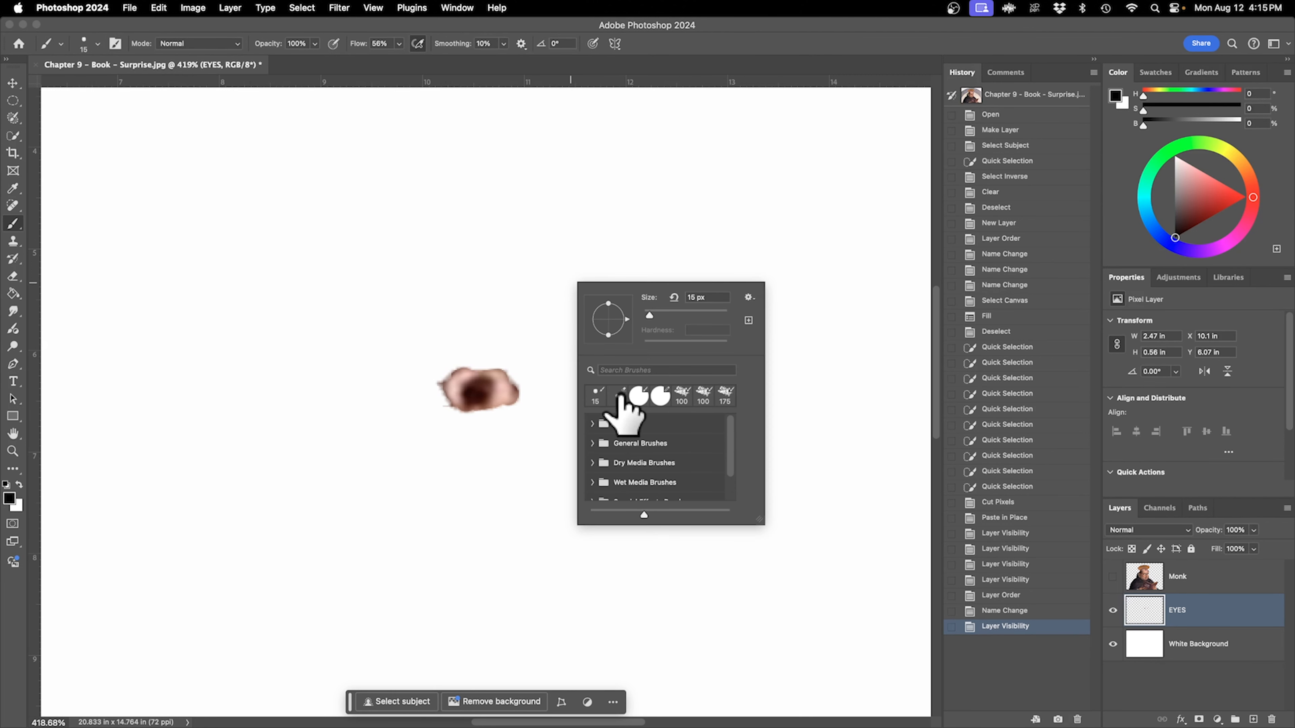
pyautogui.click(593, 443)
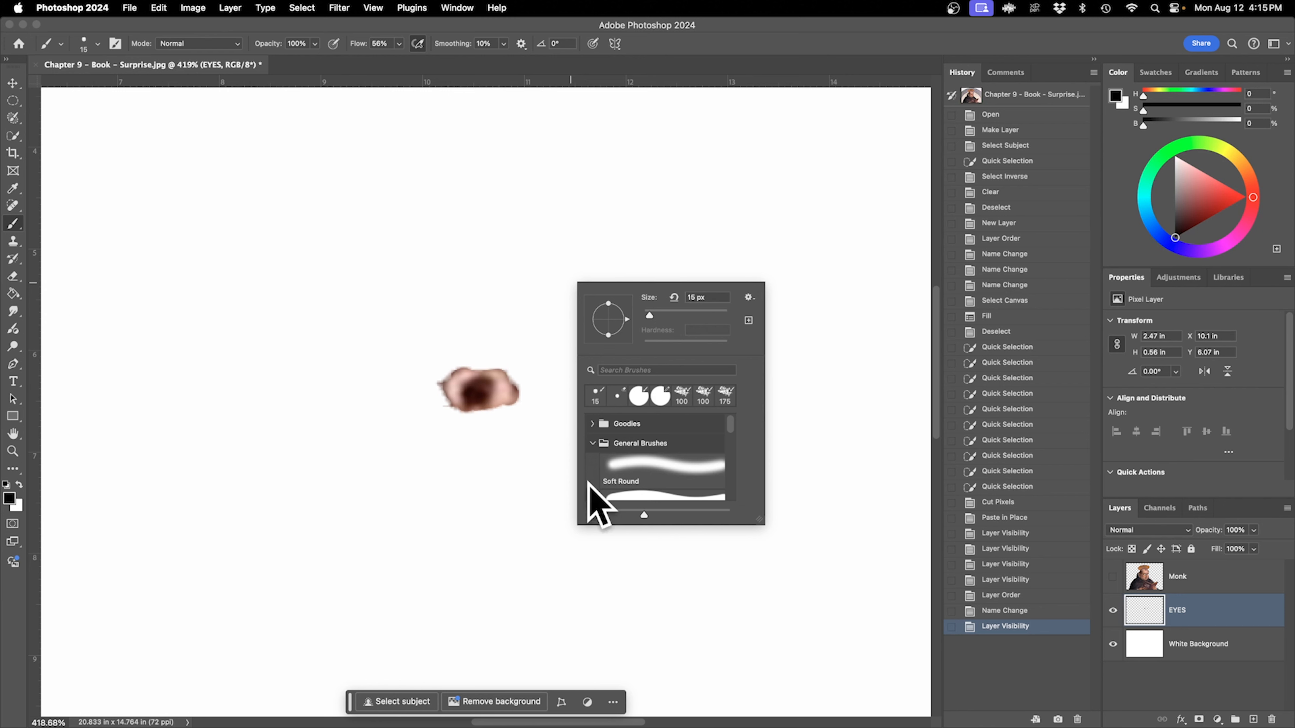
pyautogui.scroll(-1, 730, 433)
pyautogui.scroll(-1, 730, 434)
pyautogui.click(667, 457)
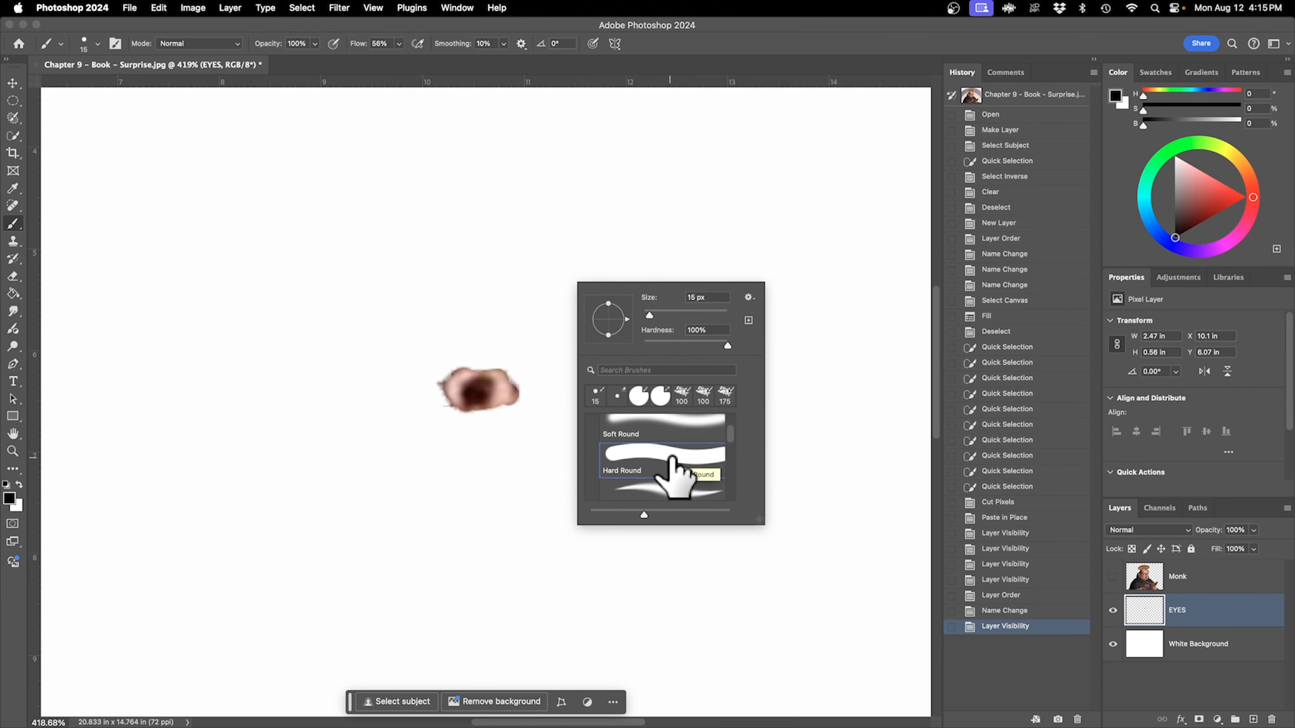
pyautogui.click(705, 298)
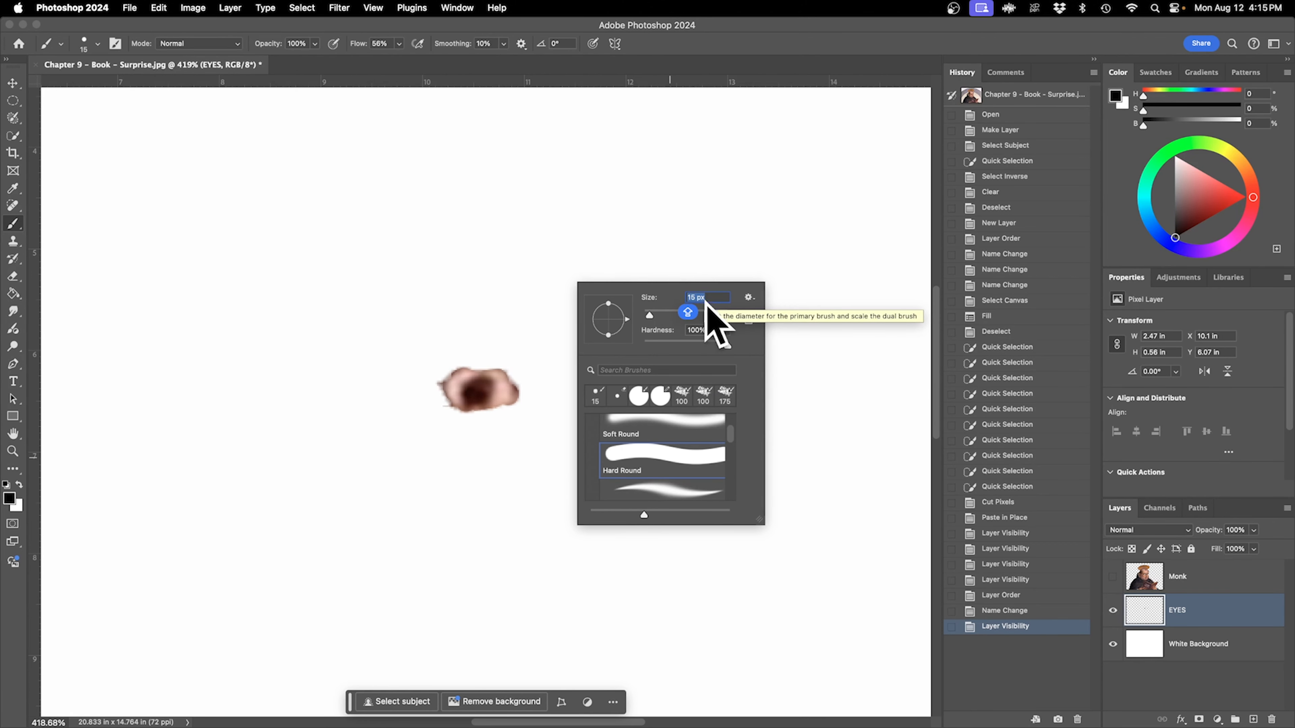
pyautogui.click(722, 329)
pyautogui.write('15')
pyautogui.press('Return')
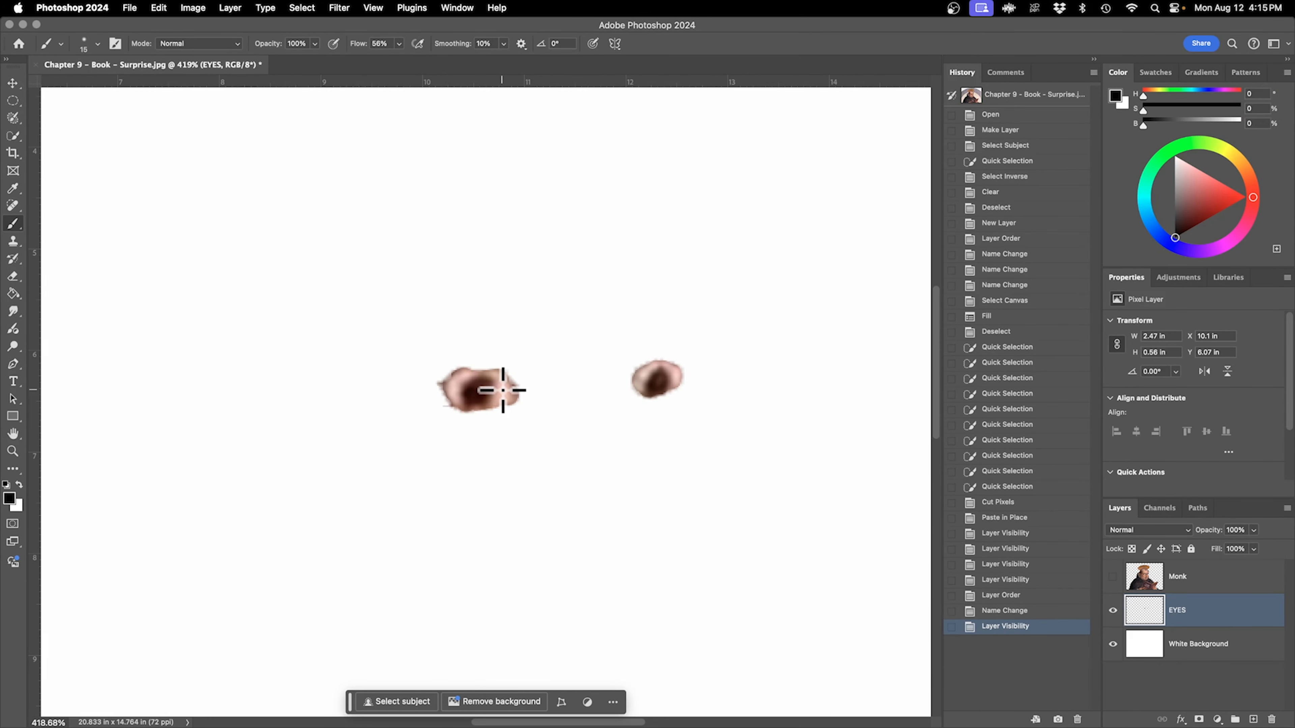
# Sample the pale pink of an eye white and paint it generously around both pupils on the EYES layer.
pyautogui.press('i')
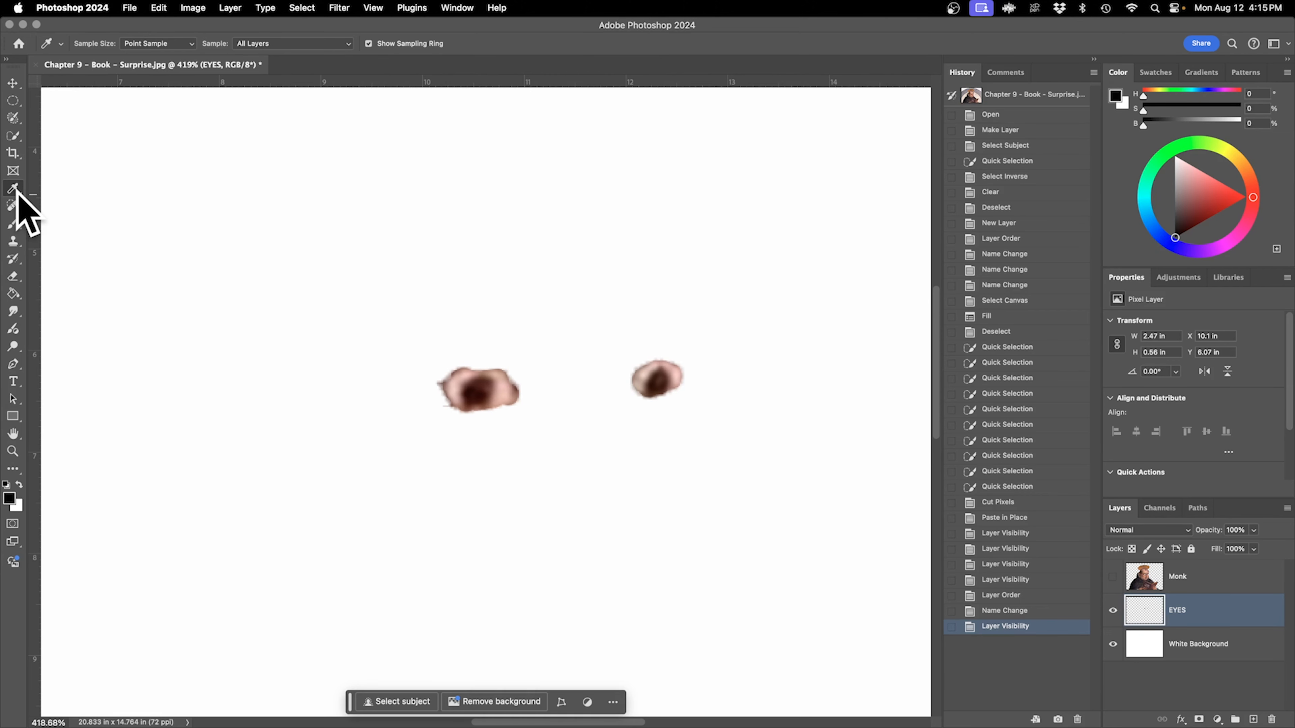
pyautogui.click(500, 393)
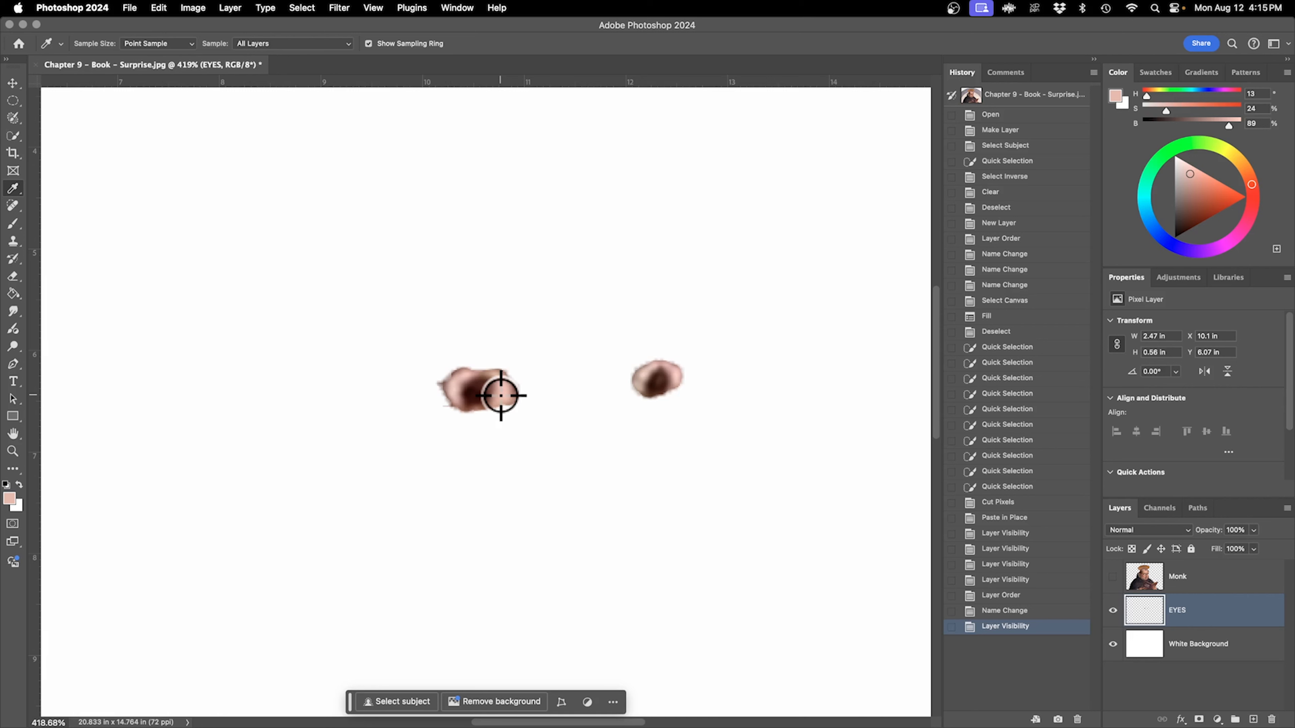
pyautogui.press('b')
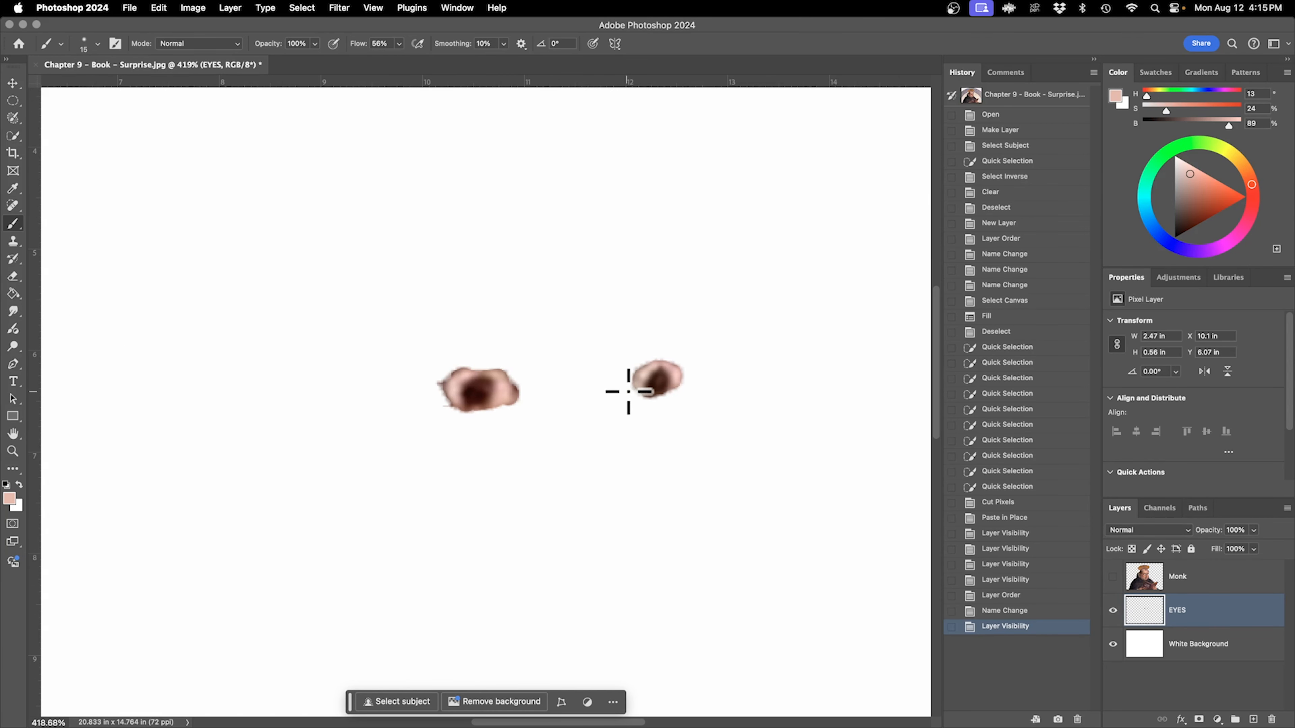
pyautogui.moveTo(629, 378)
pyautogui.mouseDown()
pyautogui.moveTo(645, 362)
pyautogui.moveTo(679, 366)
pyautogui.moveTo(677, 399)
pyautogui.moveTo(636, 396)
pyautogui.moveTo(615, 353)
pyautogui.moveTo(609, 401)
pyautogui.mouseUp()
pyautogui.moveTo(647, 417)
pyautogui.mouseDown()
pyautogui.moveTo(700, 392)
pyautogui.moveTo(702, 372)
pyautogui.moveTo(681, 415)
pyautogui.moveTo(691, 361)
pyautogui.moveTo(655, 348)
pyautogui.moveTo(631, 360)
pyautogui.moveTo(619, 405)
pyautogui.moveTo(665, 421)
pyautogui.moveTo(710, 407)
pyautogui.moveTo(718, 373)
pyautogui.moveTo(677, 341)
pyautogui.moveTo(653, 341)
pyautogui.moveTo(597, 393)
pyautogui.mouseUp()
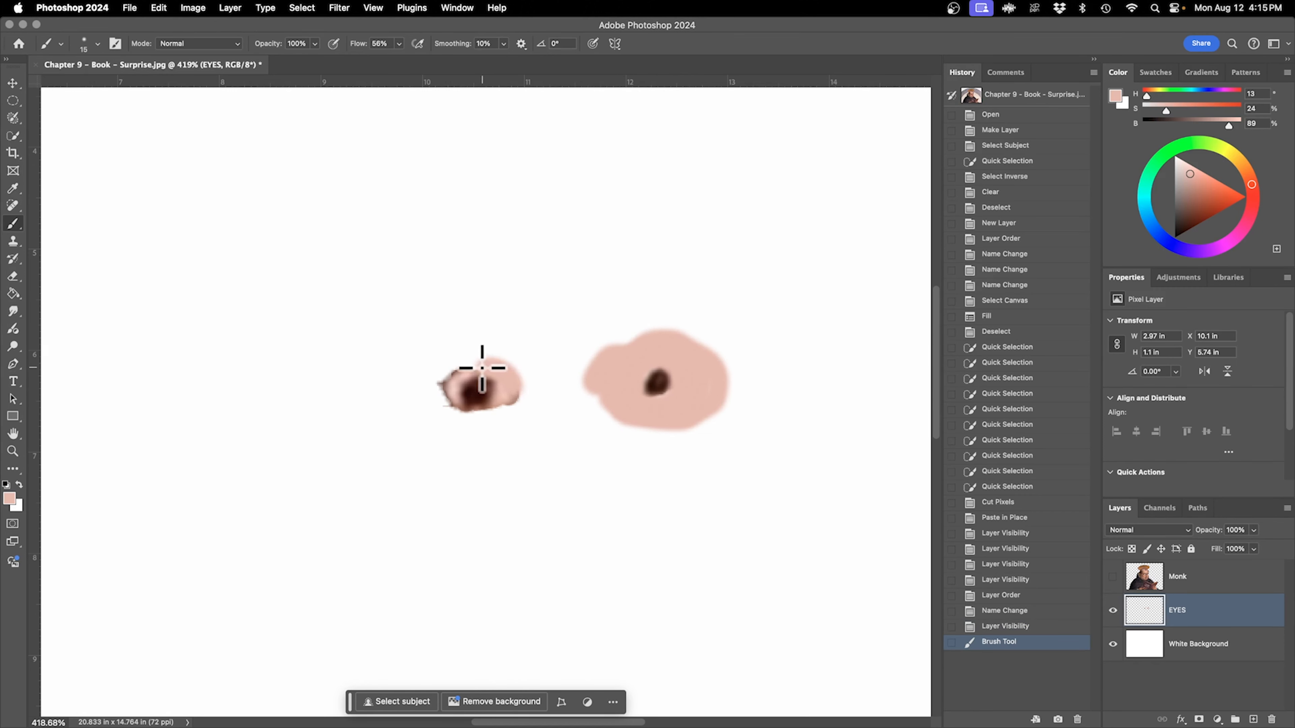
pyautogui.moveTo(459, 421)
pyautogui.mouseDown()
pyautogui.moveTo(526, 402)
pyautogui.moveTo(464, 419)
pyautogui.moveTo(526, 406)
pyautogui.moveTo(502, 411)
pyautogui.moveTo(517, 390)
pyautogui.moveTo(506, 370)
pyautogui.moveTo(451, 351)
pyautogui.moveTo(427, 388)
pyautogui.moveTo(421, 419)
pyautogui.moveTo(433, 430)
pyautogui.moveTo(435, 359)
pyautogui.moveTo(443, 426)
pyautogui.moveTo(540, 425)
pyautogui.moveTo(529, 374)
pyautogui.moveTo(541, 436)
pyautogui.moveTo(527, 364)
pyautogui.moveTo(455, 352)
pyautogui.moveTo(413, 379)
pyautogui.moveTo(447, 432)
pyautogui.moveTo(523, 445)
pyautogui.moveTo(525, 419)
pyautogui.moveTo(574, 403)
pyautogui.moveTo(604, 365)
pyautogui.moveTo(597, 347)
pyautogui.moveTo(562, 411)
pyautogui.moveTo(602, 383)
pyautogui.moveTo(584, 350)
pyautogui.moveTo(563, 382)
pyautogui.moveTo(636, 431)
pyautogui.moveTo(597, 412)
pyautogui.mouseUp()
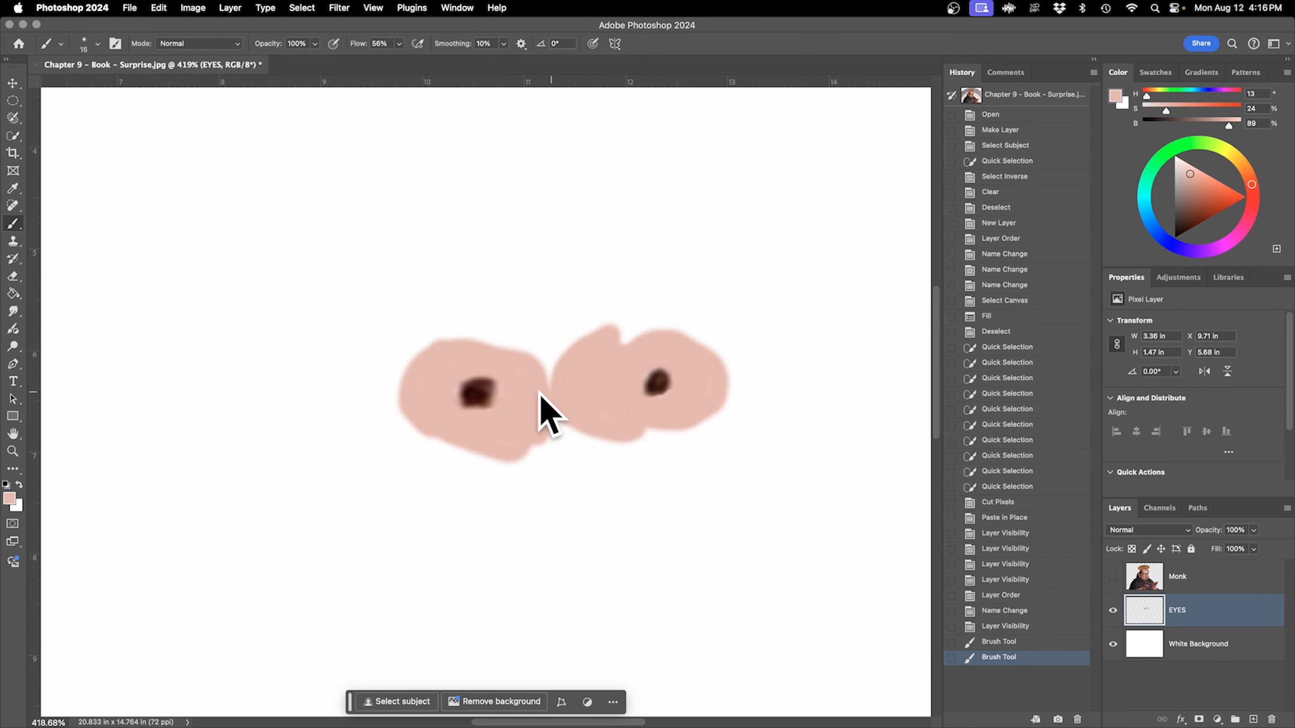
# Show the Monk layer and erase the pink paint on EYES that spills past the edge of the face.
pyautogui.click(1113, 577)
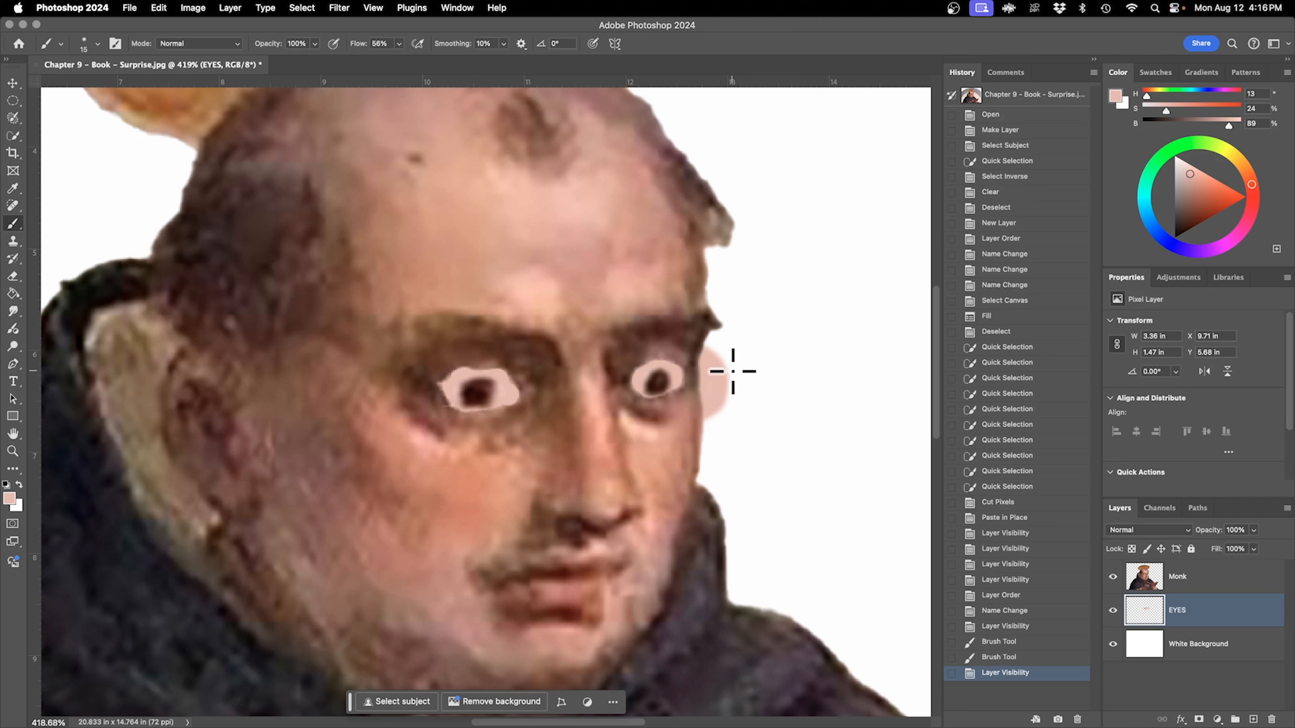
pyautogui.press('e')
pyautogui.moveTo(721, 353); pyautogui.dragTo(721, 401)
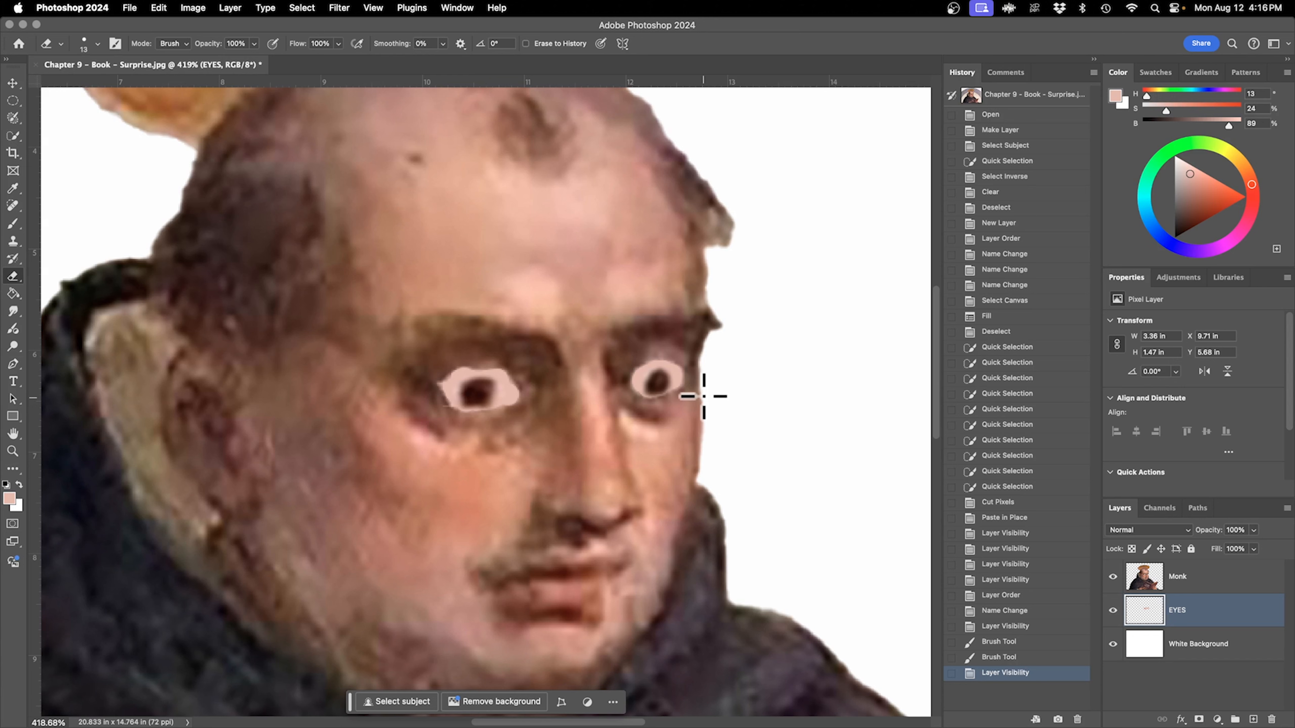
pyautogui.click(707, 346)
pyautogui.press('b')
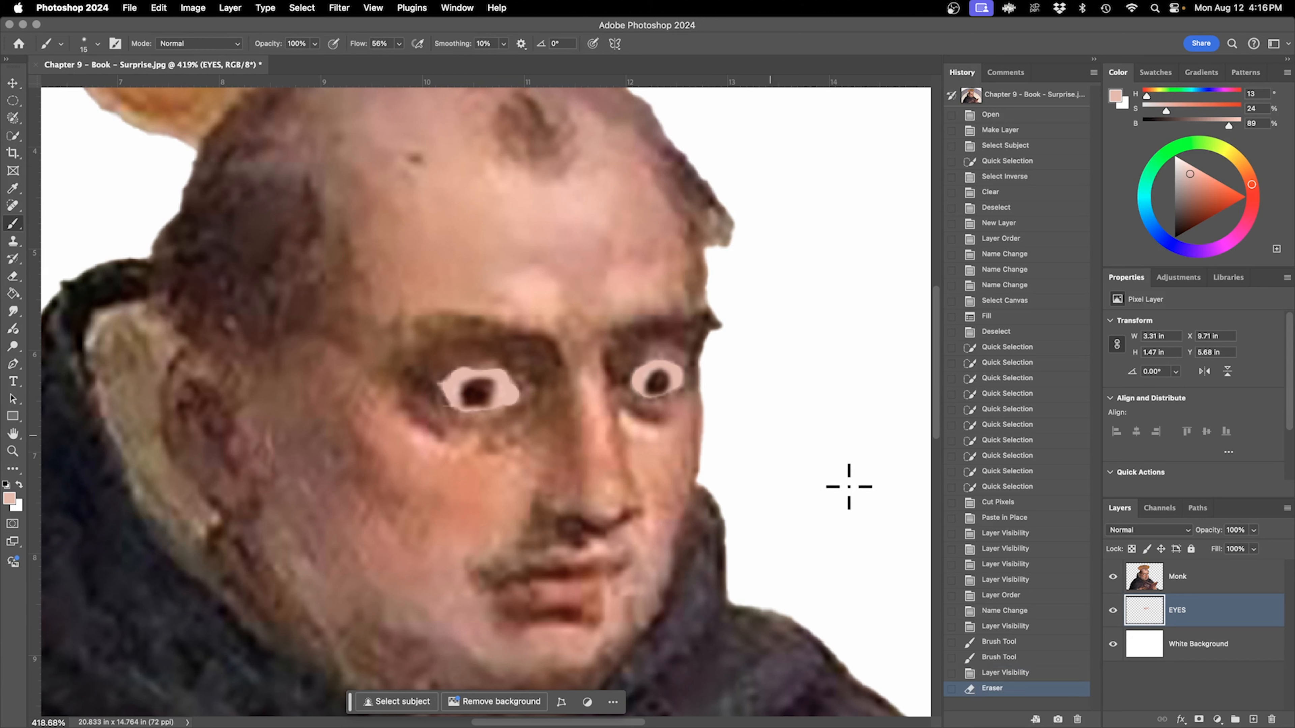
# Test shifting the EYES layer behind the monk's face, and undo the move.
pyautogui.press('v')
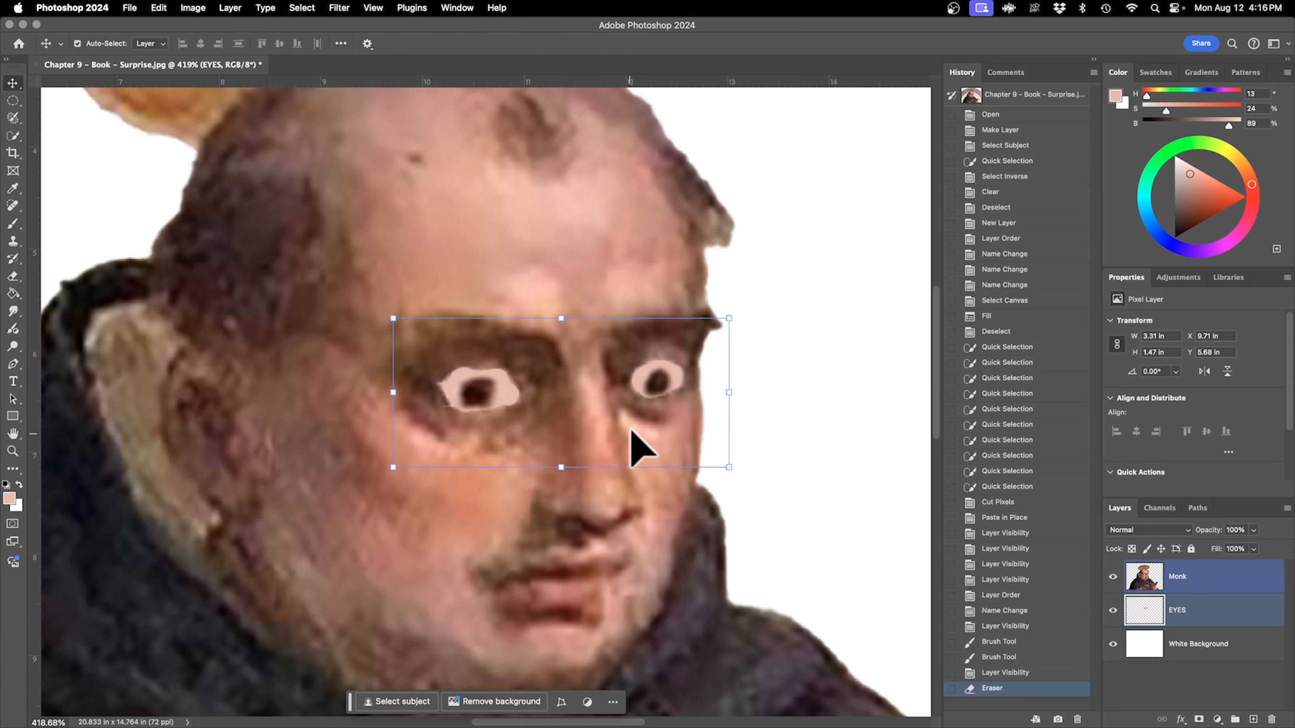
pyautogui.moveTo(653, 405)
pyautogui.mouseDown()
pyautogui.moveTo(635, 391)
pyautogui.moveTo(638, 363)
pyautogui.moveTo(630, 394)
pyautogui.moveTo(641, 388)
pyautogui.moveTo(625, 388)
pyautogui.moveTo(636, 386)
pyautogui.mouseUp()
pyautogui.press('super+z')
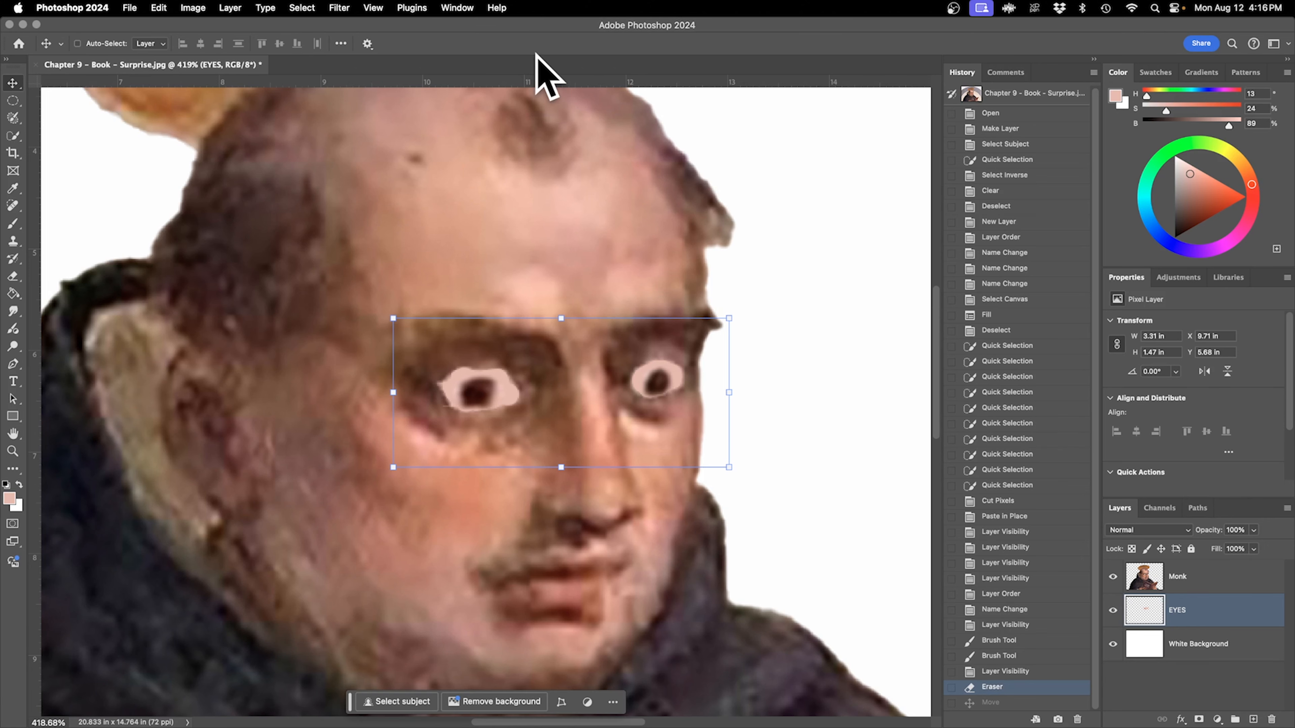
# Reset the colours to default and add black Arial Black text "NOPE" at 150 pt above the Monk layer, near the canvas's upper corner.
pyautogui.press('super+0')
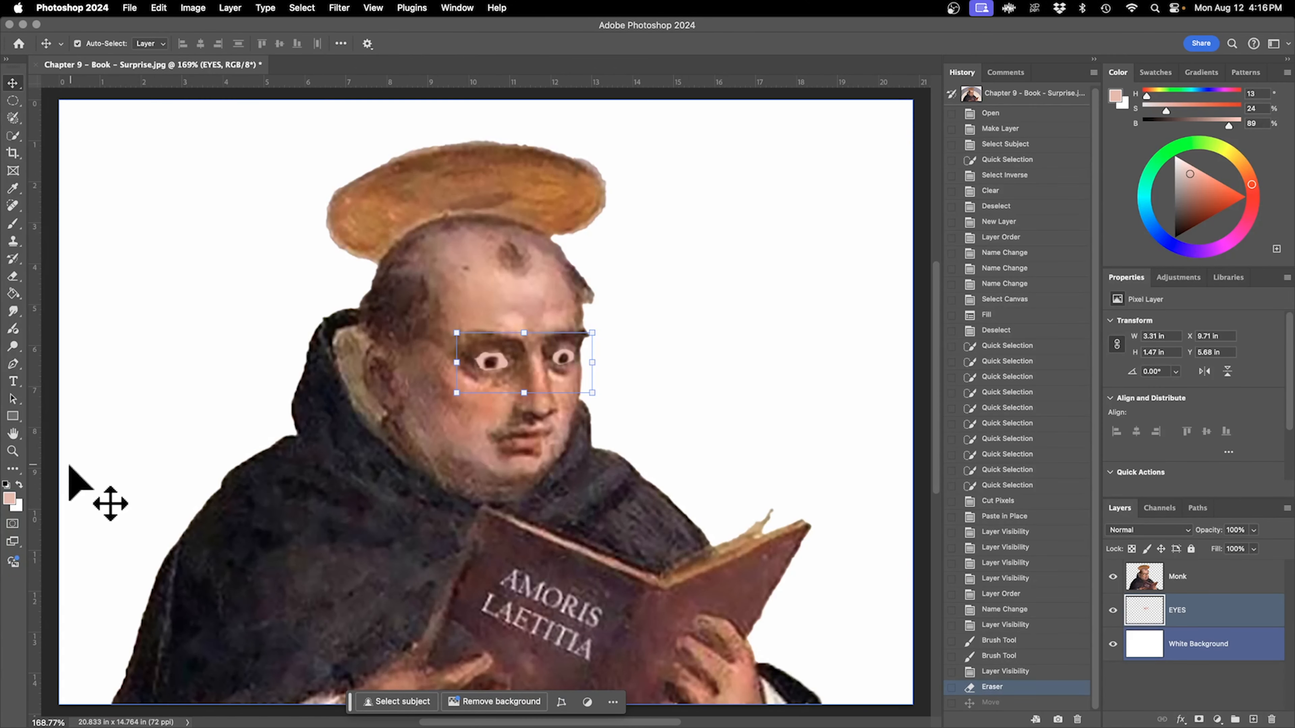
pyautogui.click(6, 485)
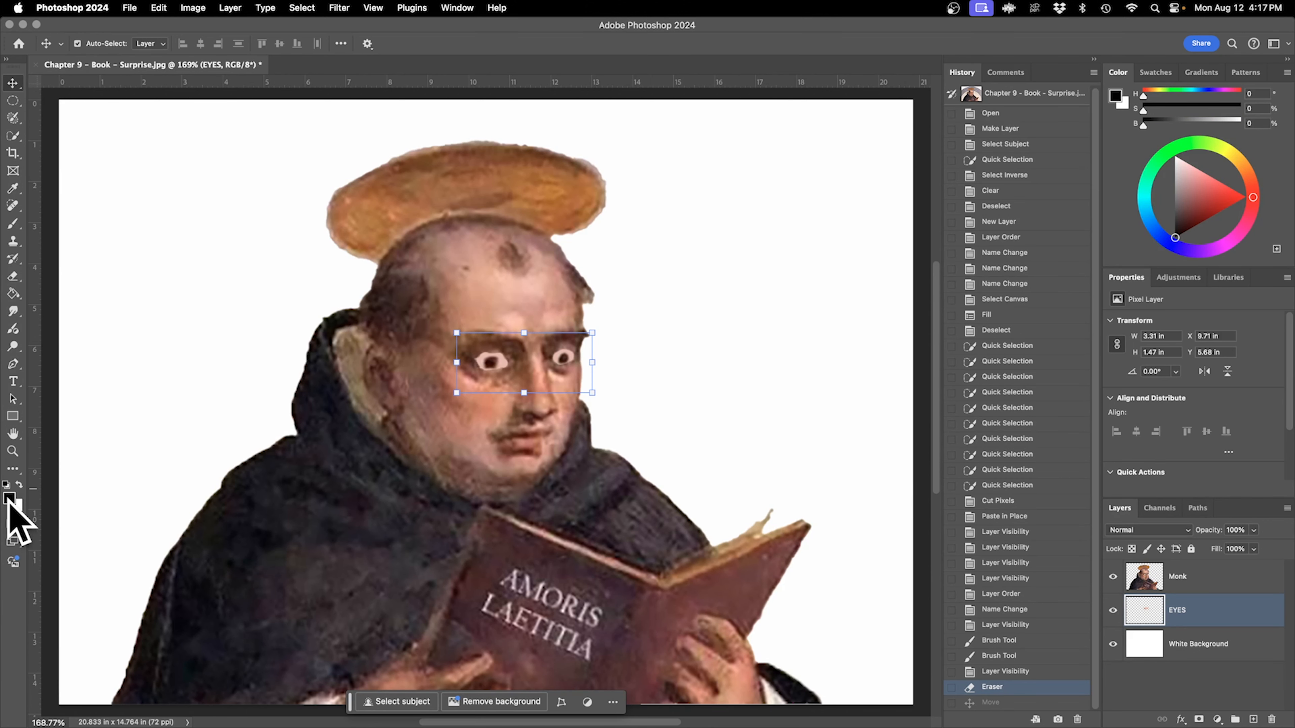
pyautogui.press('t')
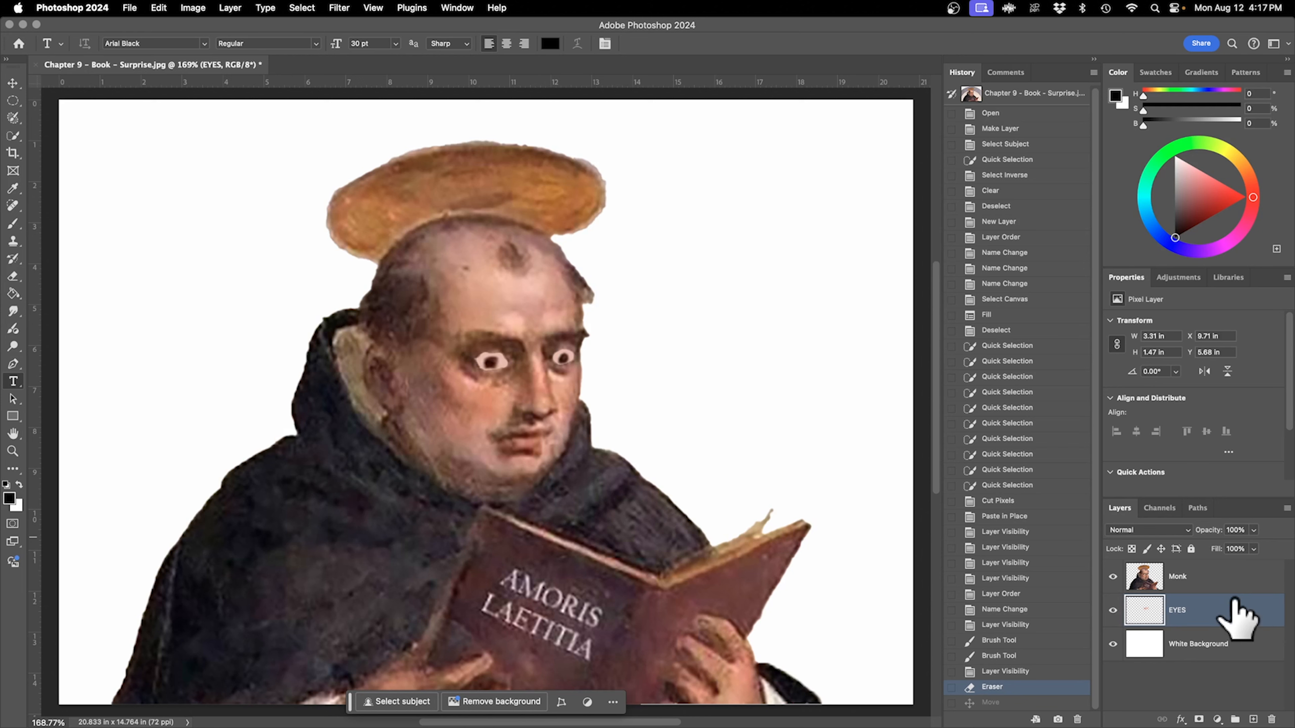
pyautogui.click(1208, 582)
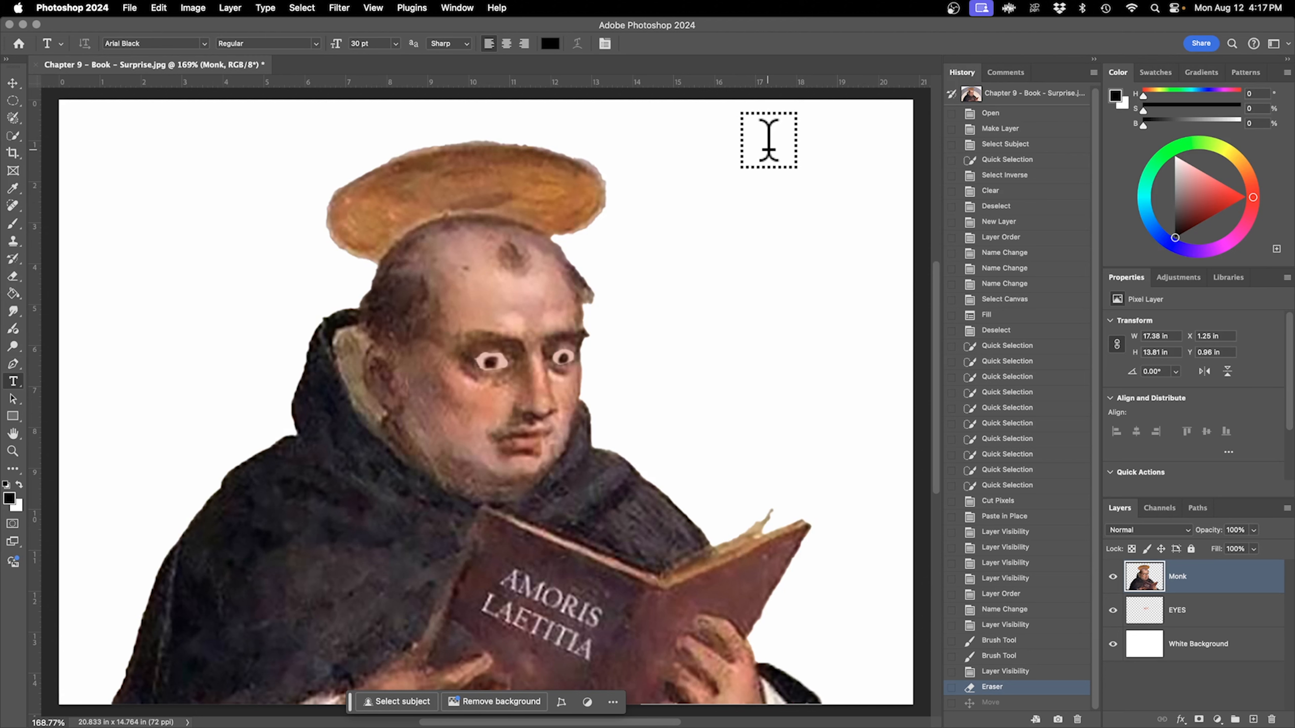
pyautogui.click(730, 149)
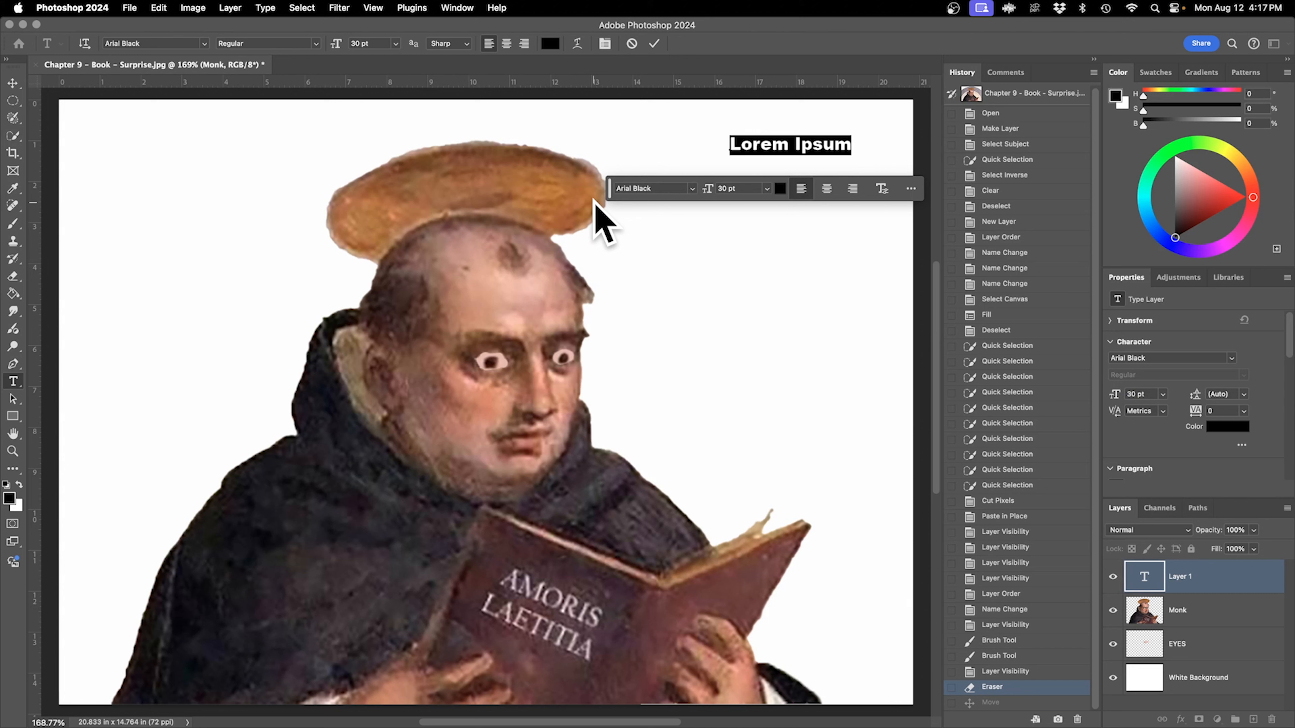
pyautogui.click(740, 189)
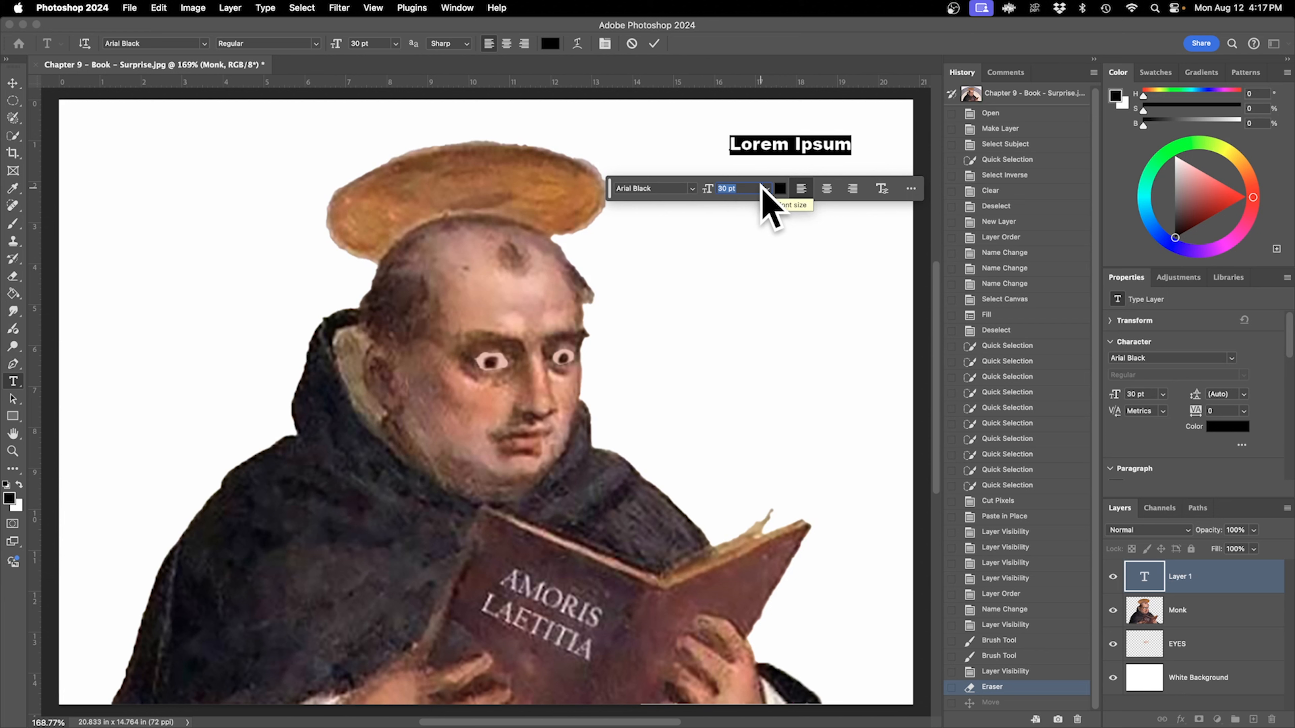
pyautogui.write('150')
pyautogui.press('Return')
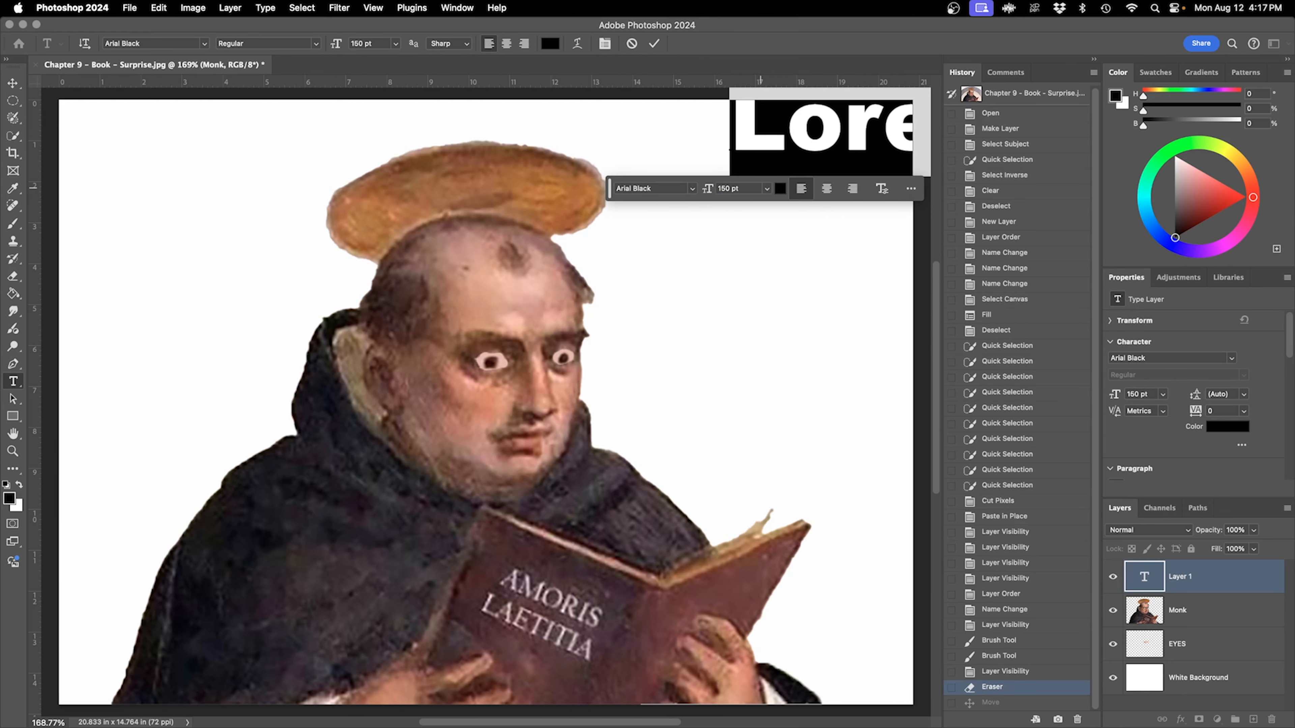
pyautogui.write('NOP')
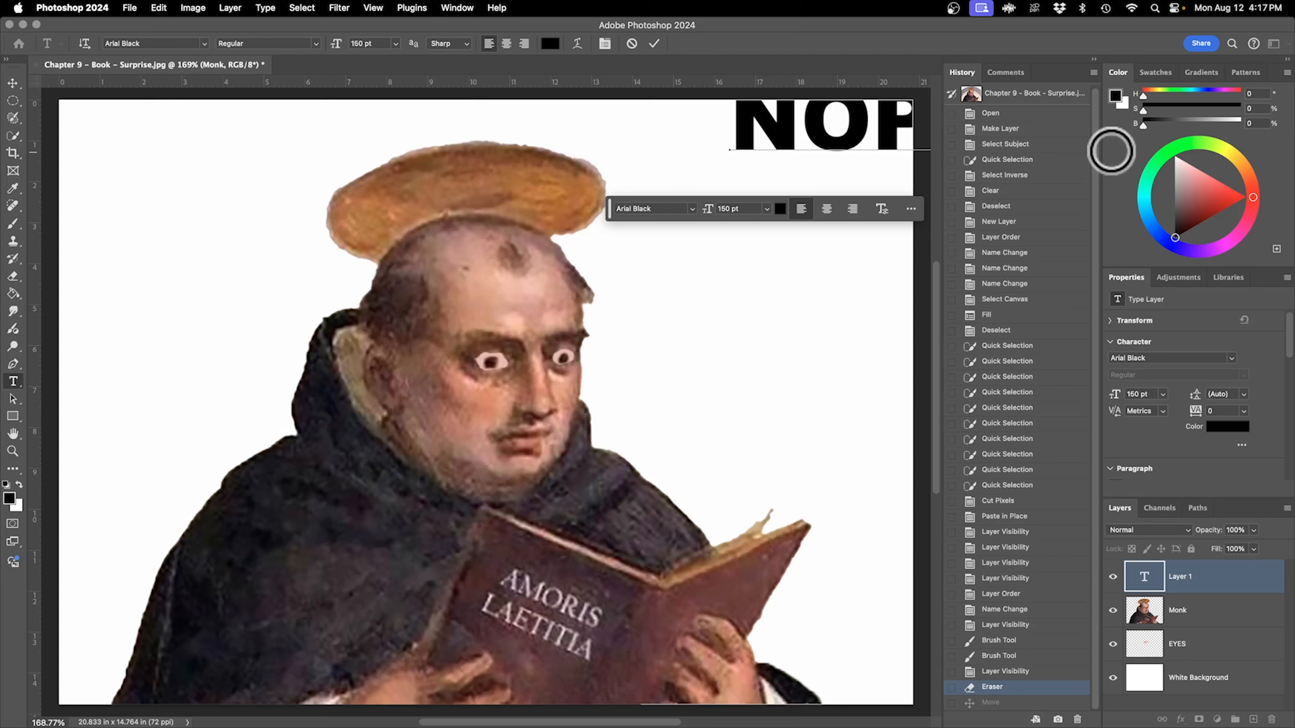
# Bring up the character formatting options, commit the NOPE text, and close the options.
pyautogui.click(455, 8)
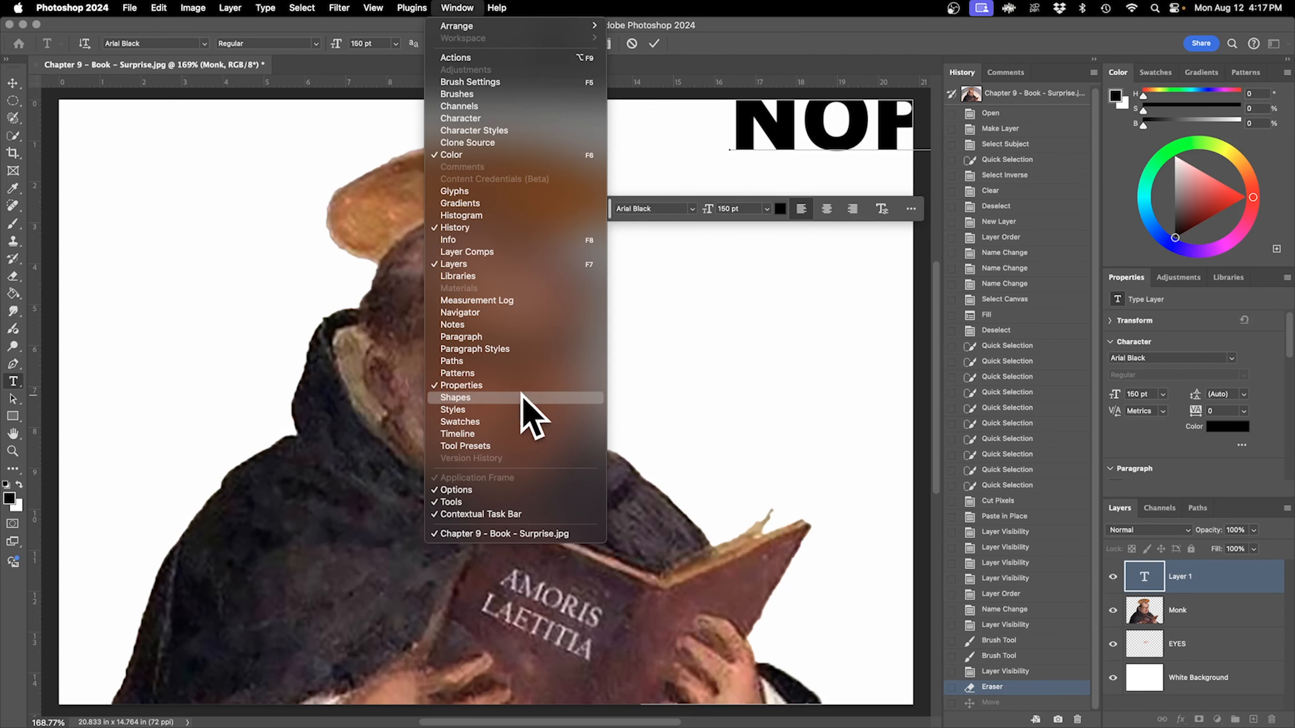
pyautogui.click(489, 119)
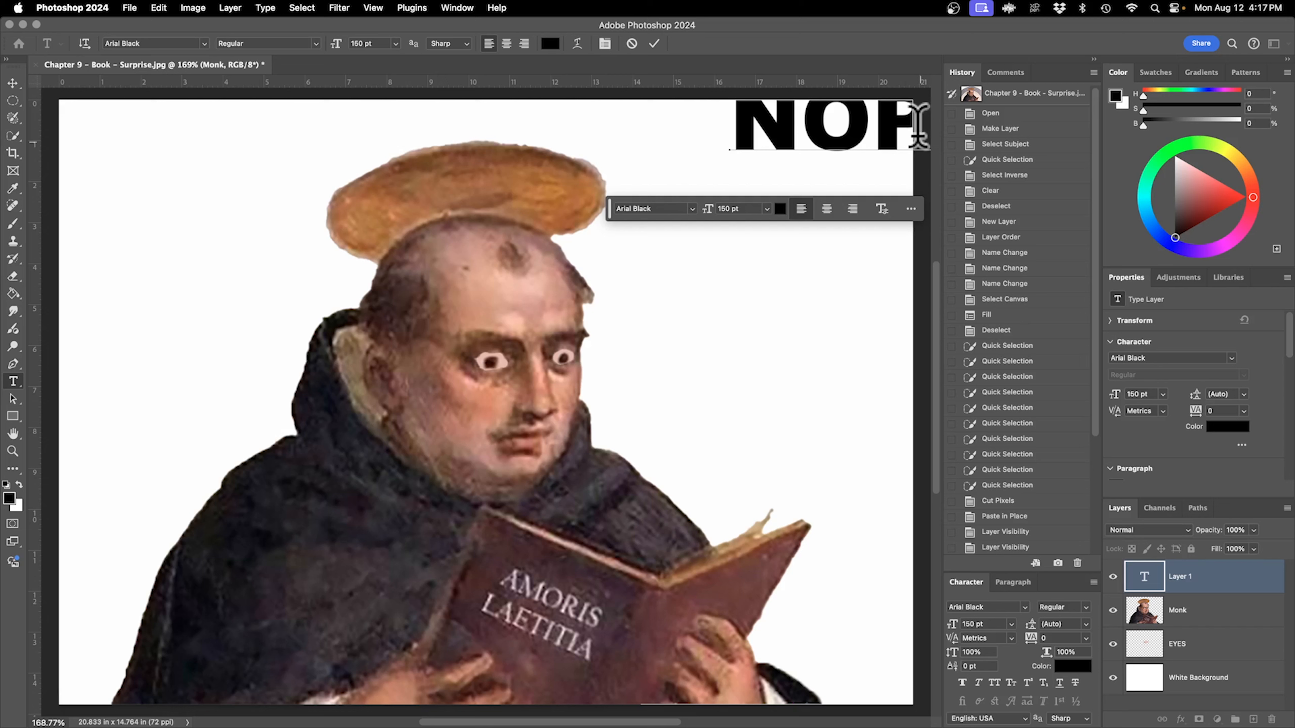
pyautogui.press('super+Return')
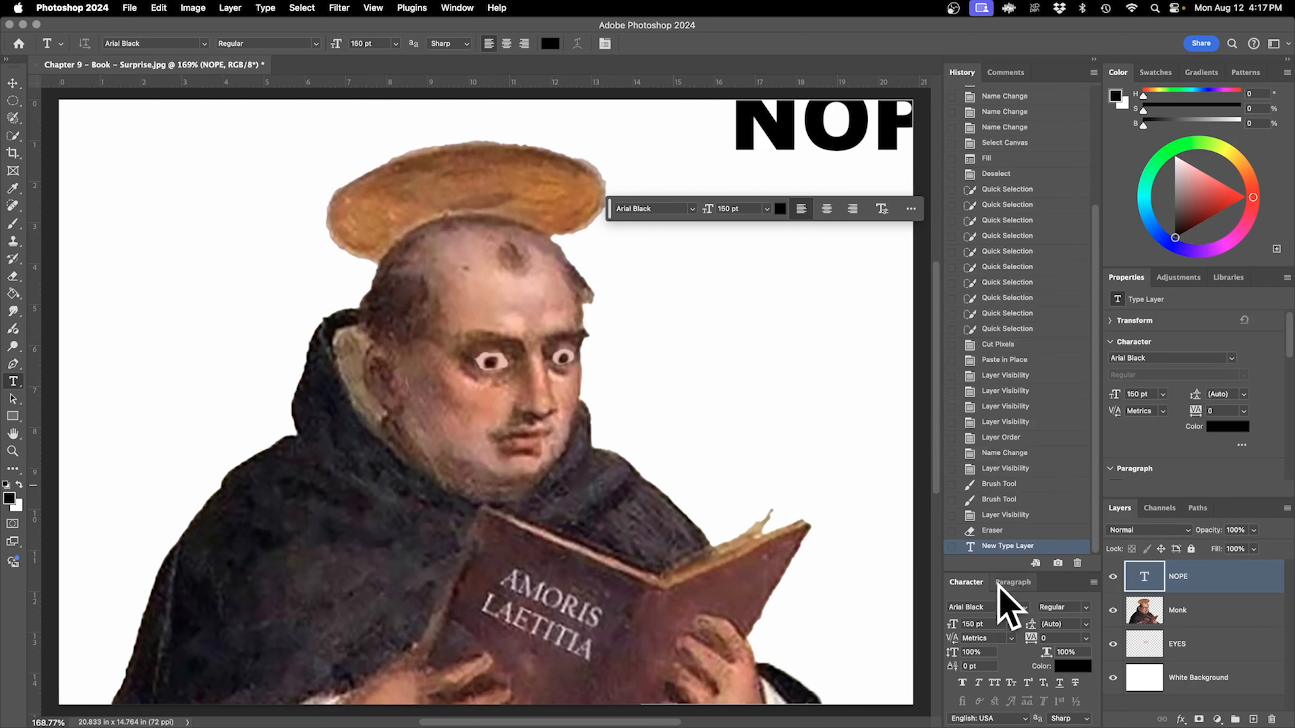
pyautogui.rightClick(987, 586)
pyautogui.click(1027, 615)
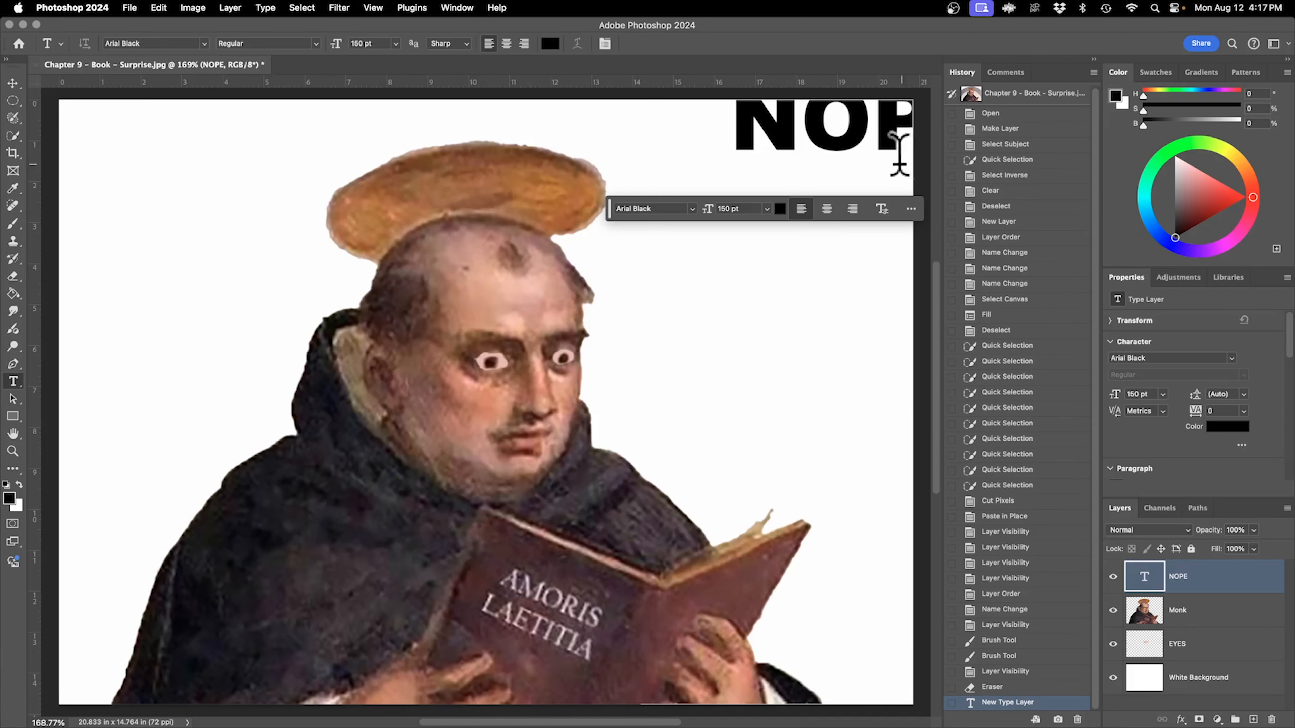
# Move the NOPE text fully onto the canvas and duplicate it twice, beside the back of the head and in front of the face.
pyautogui.press('v')
pyautogui.moveTo(826, 137); pyautogui.dragTo(727, 174)
pyautogui.moveTo(754, 179); pyautogui.dragTo(722, 426)
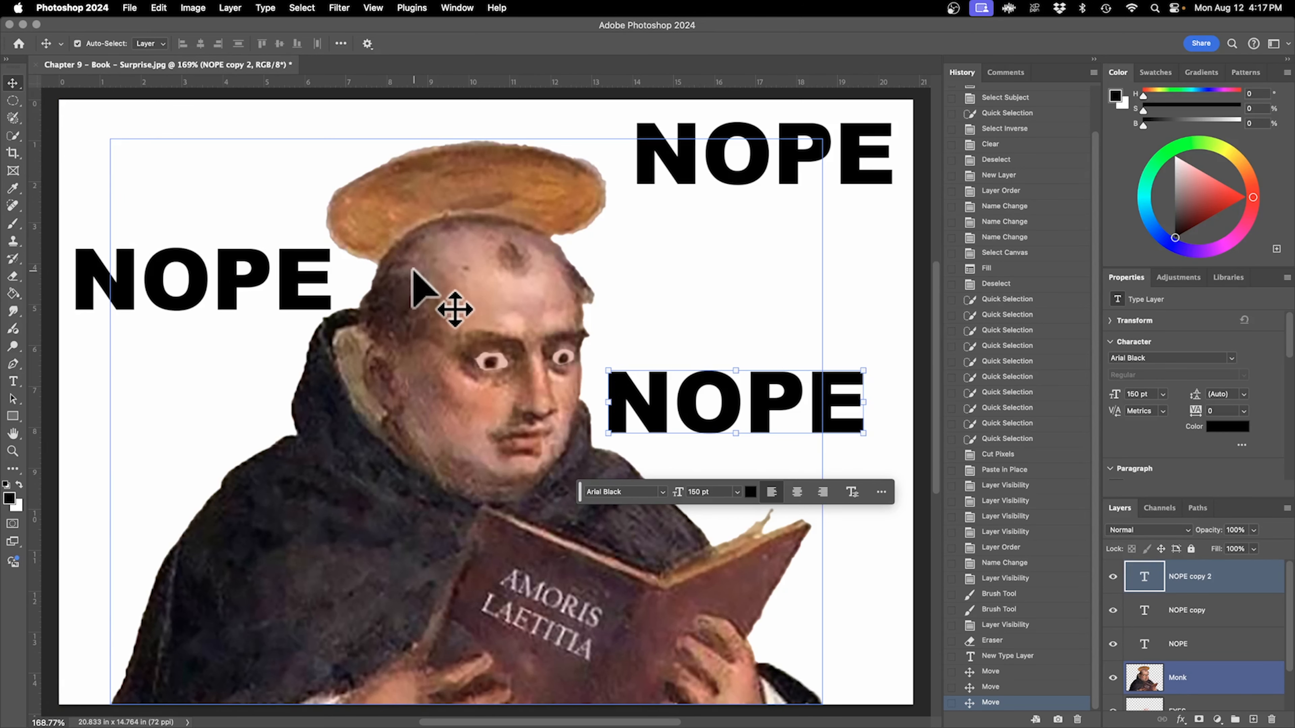
# Rename the three text layers NOPE 1, NOPE 2 and NOPE 3, from the lowest to the topmost.
pyautogui.doubleClick(1174, 644)
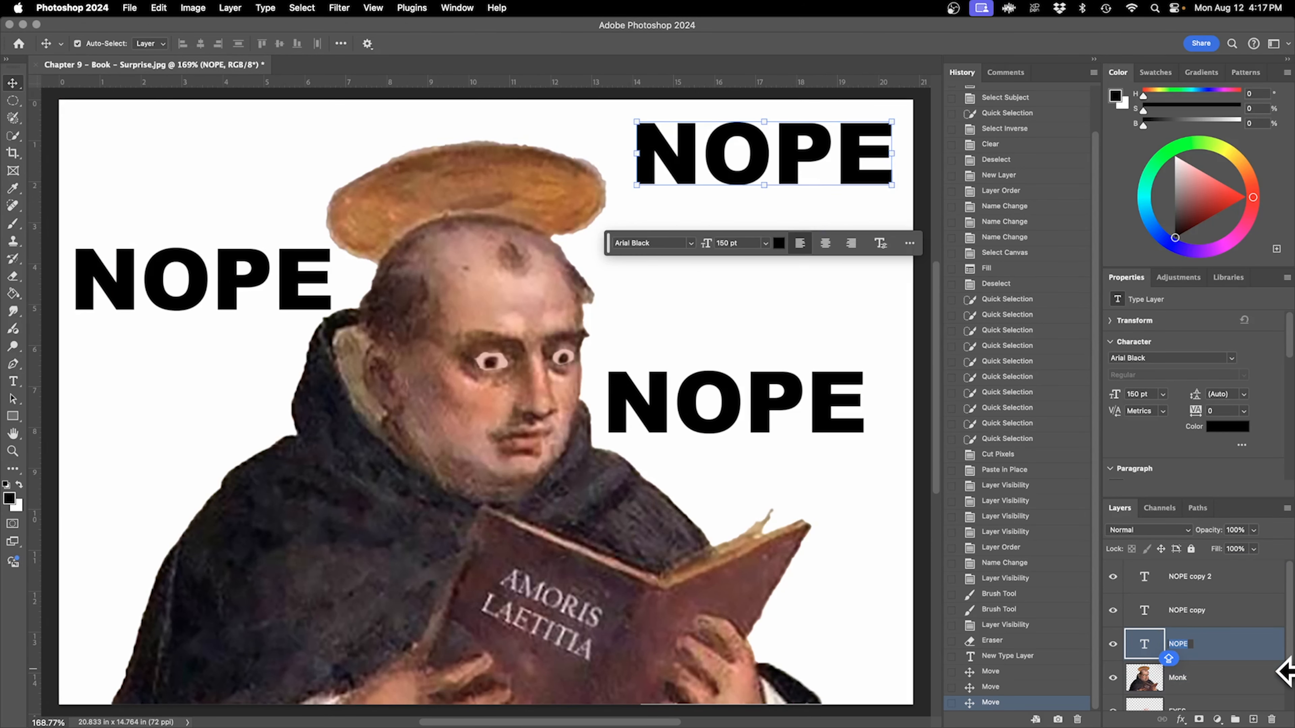
pyautogui.press('Return')
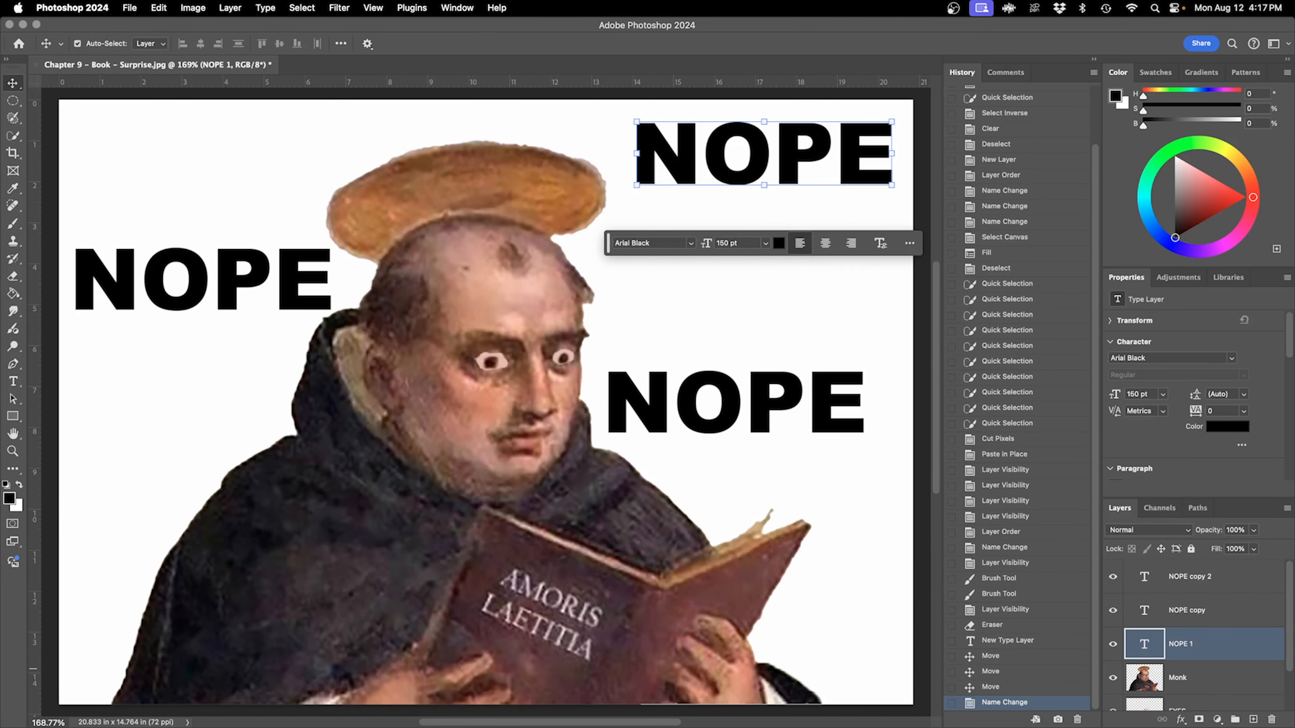
pyautogui.click(1198, 618)
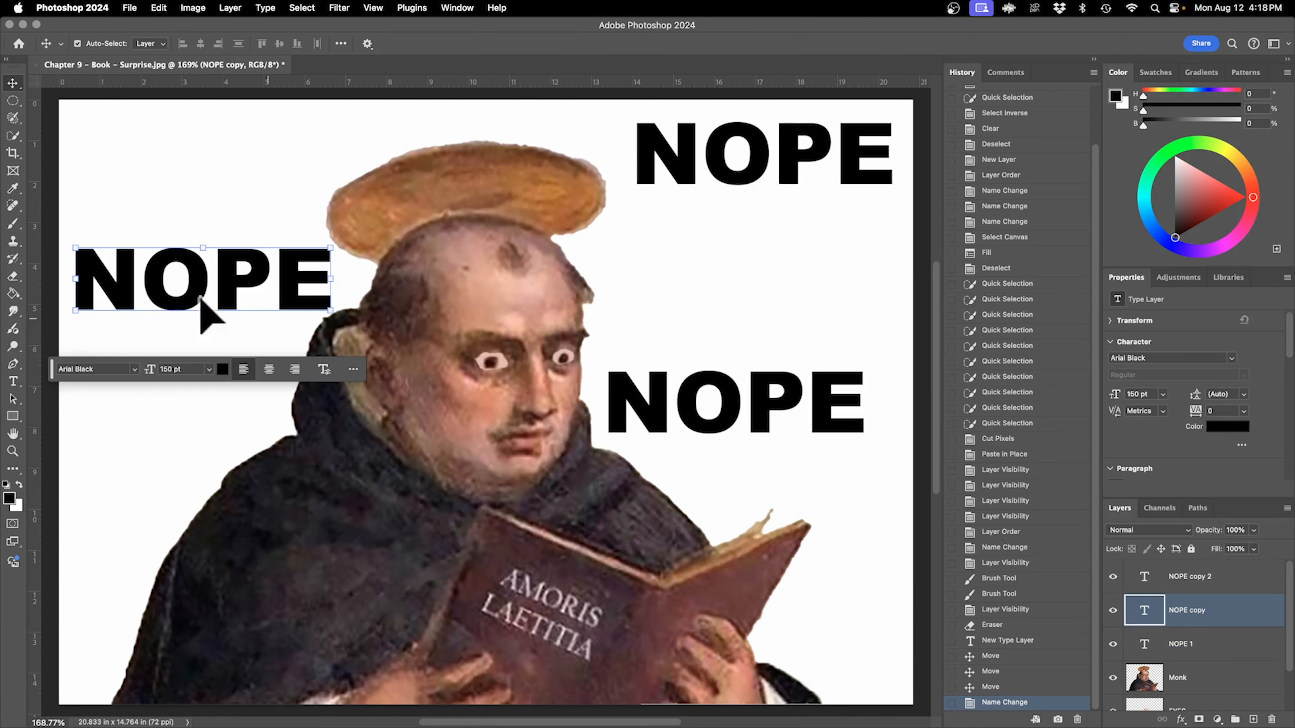
pyautogui.doubleClick(1175, 612)
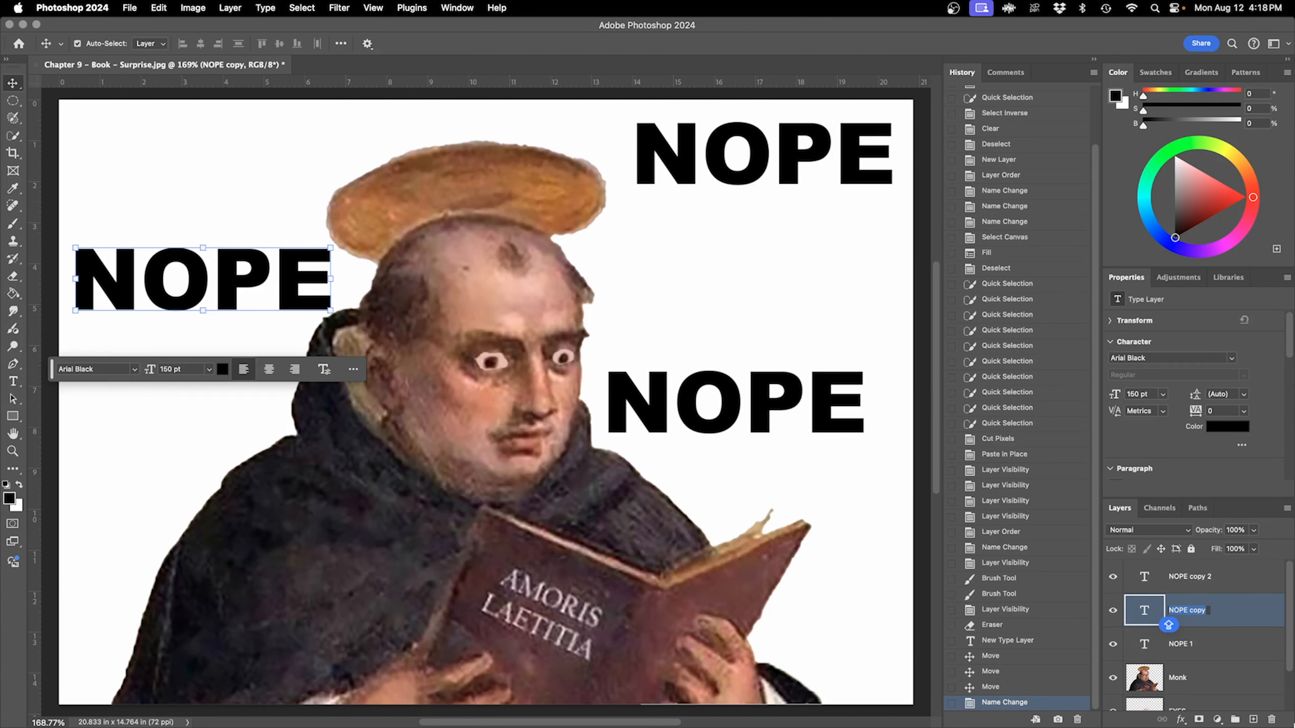
pyautogui.press('Return')
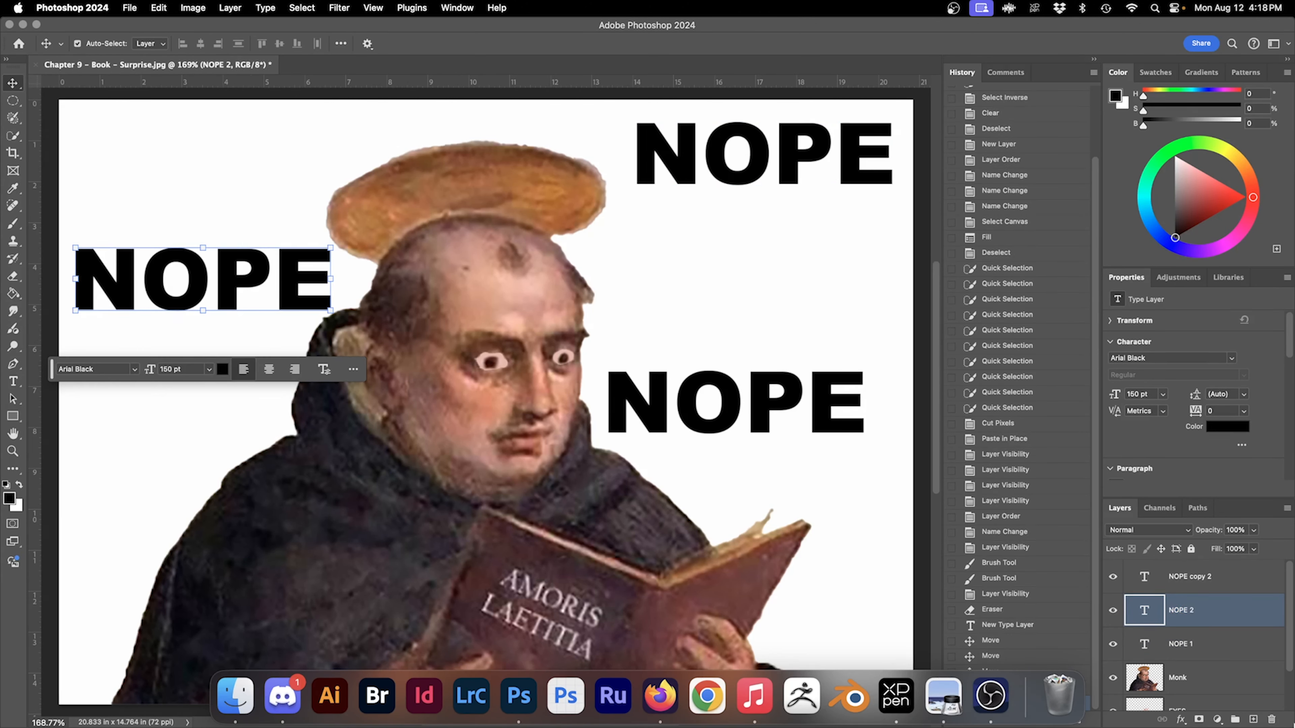
pyautogui.click(1205, 579)
pyautogui.doubleClick(1200, 576)
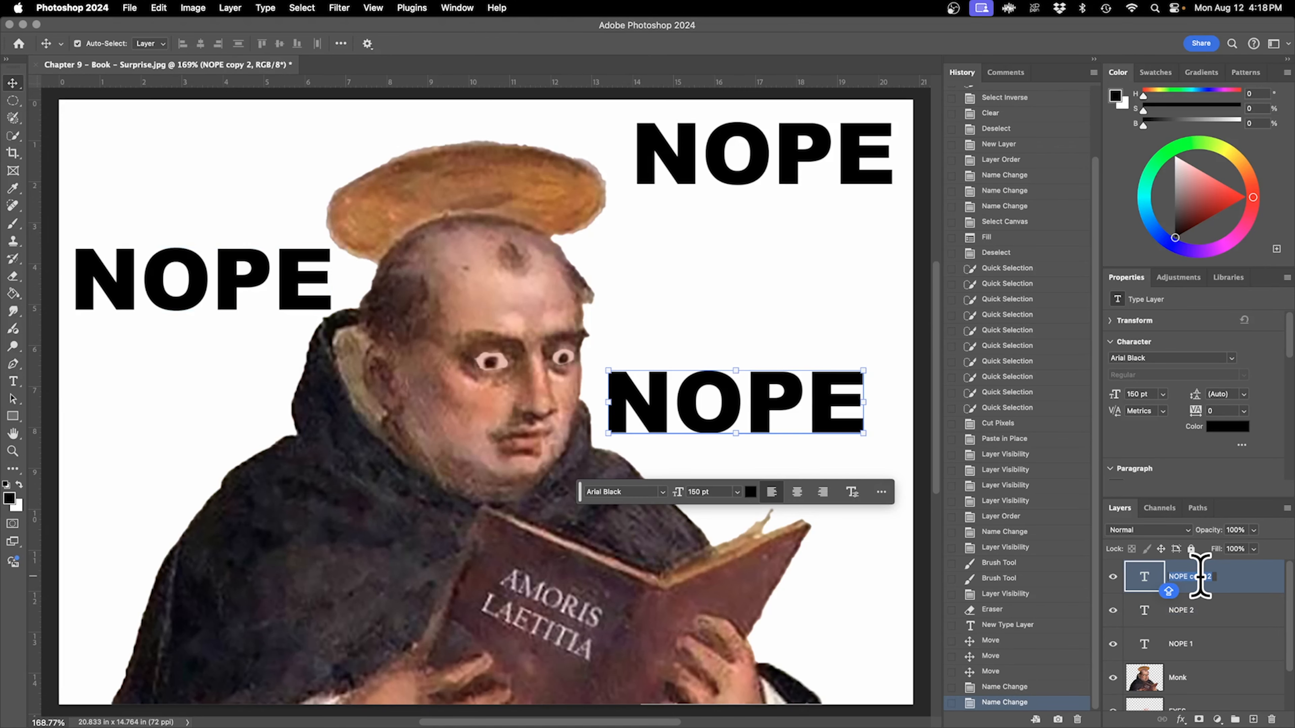
pyautogui.write('NOPE 3')
pyautogui.press('Return')
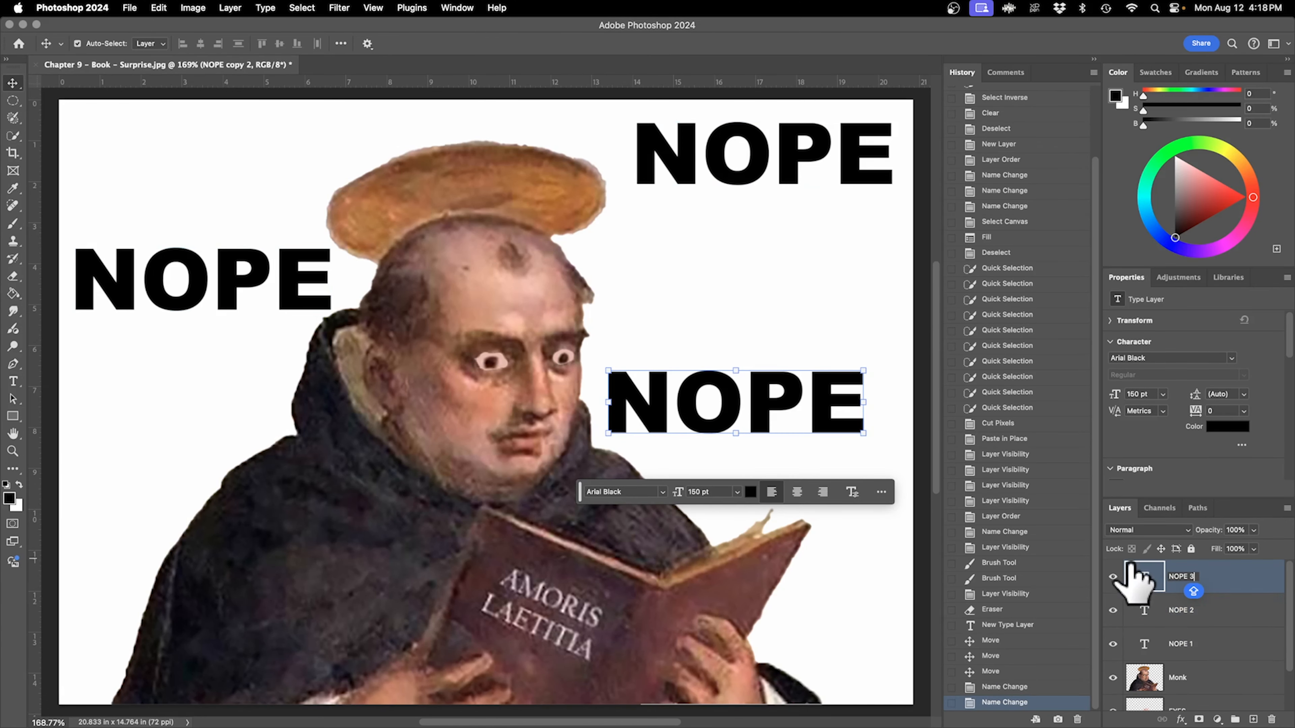
# Hide the NOPE 1, NOPE 2 and NOPE 3 layers and the floating contextual task bar, and view the image at 100%.
pyautogui.click(1113, 610)
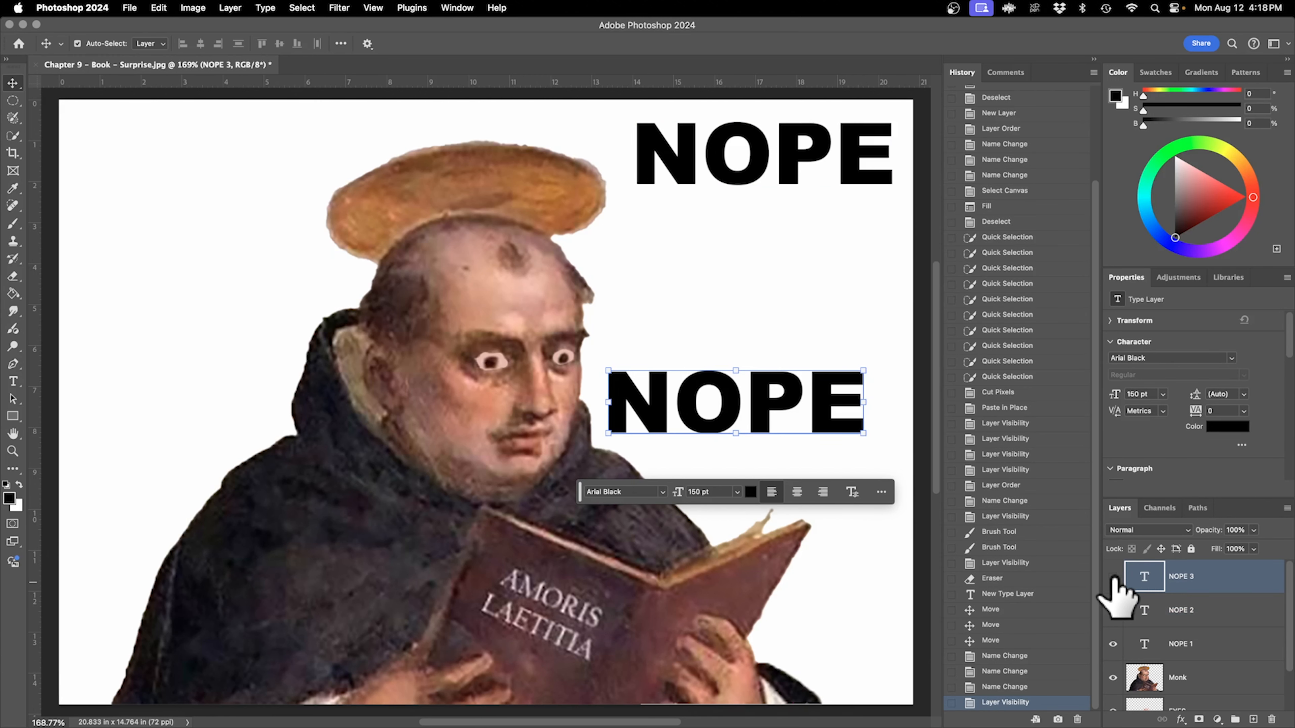
pyautogui.click(1113, 576)
pyautogui.click(1113, 644)
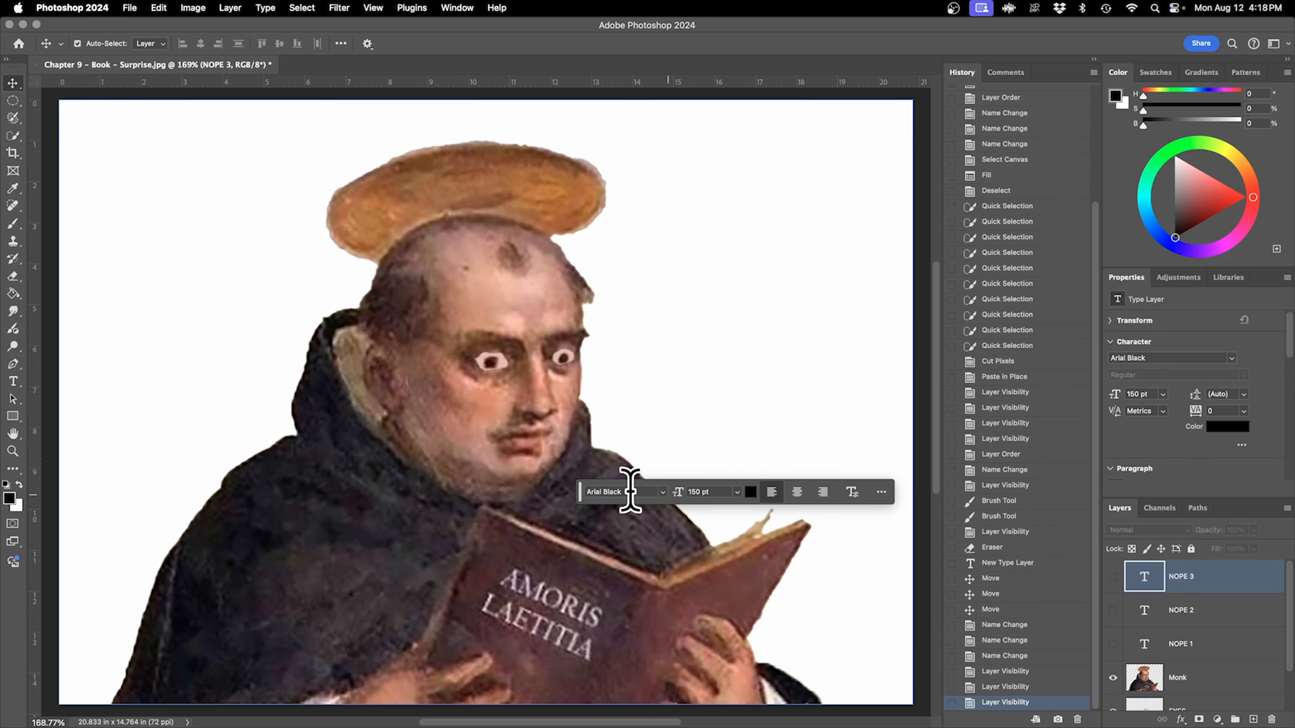
pyautogui.click(880, 492)
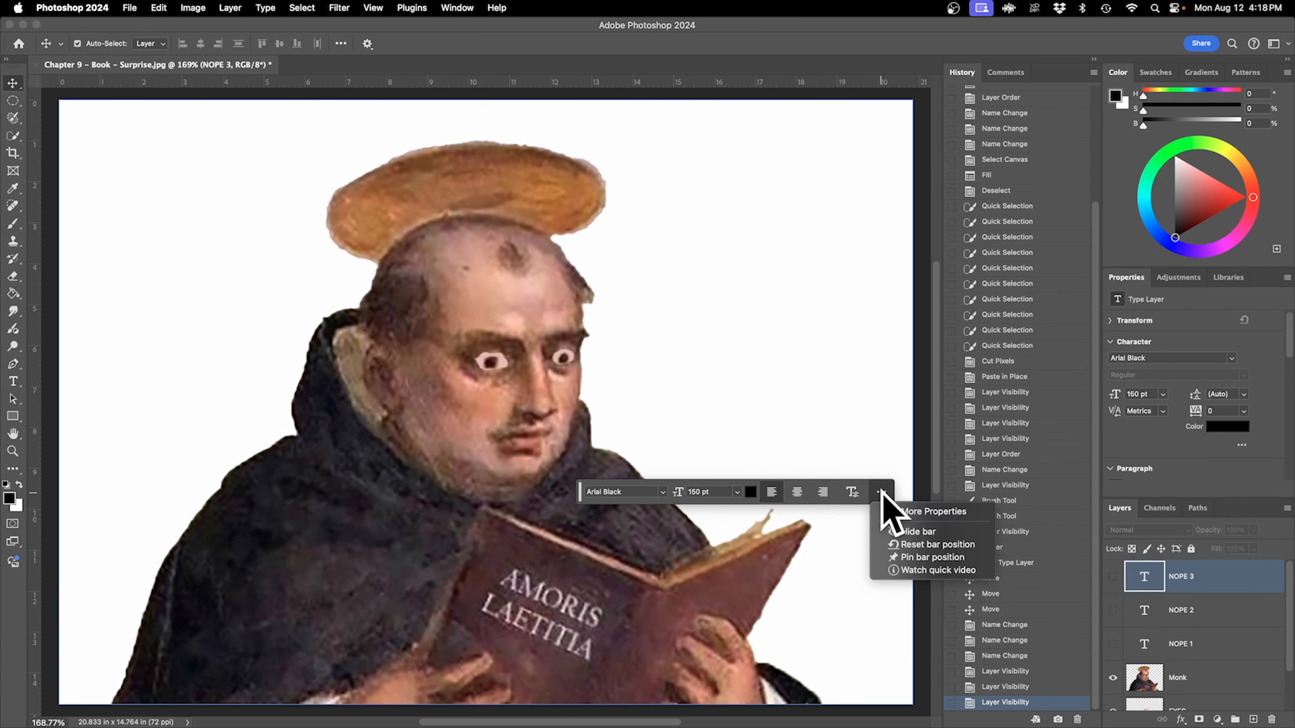
pyautogui.click(956, 533)
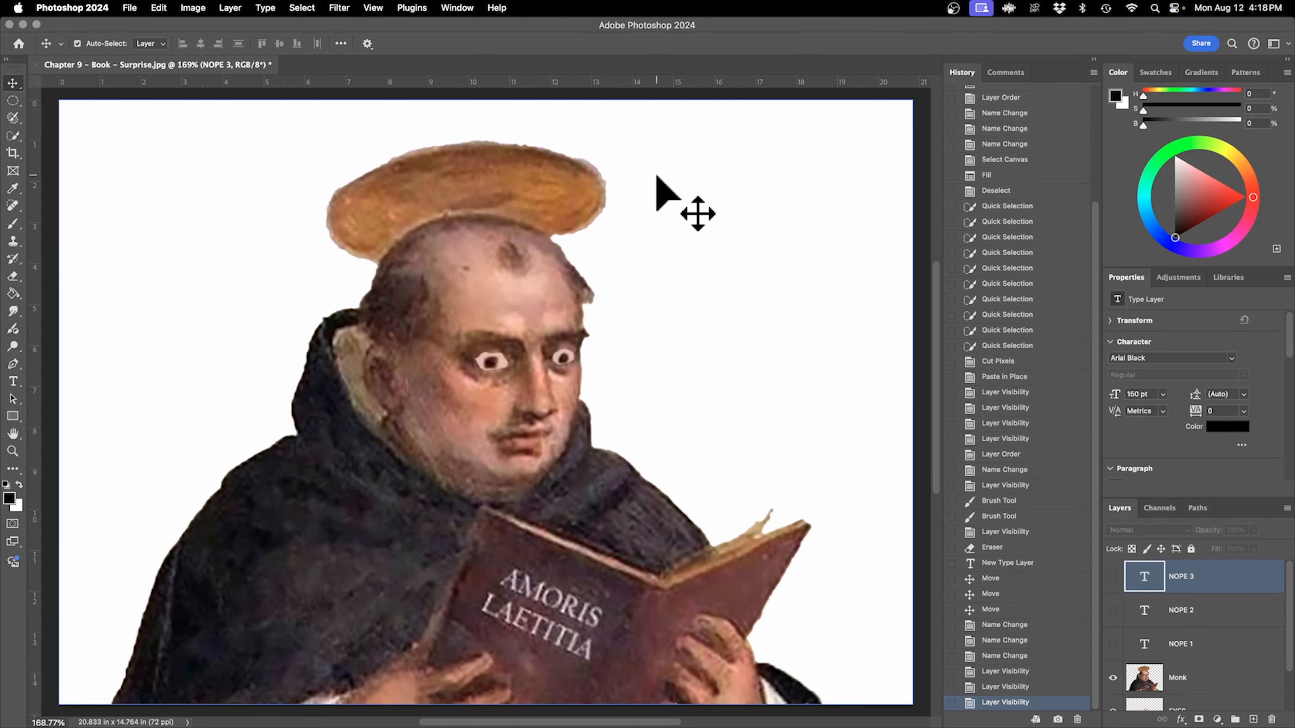
pyautogui.press('super+1')
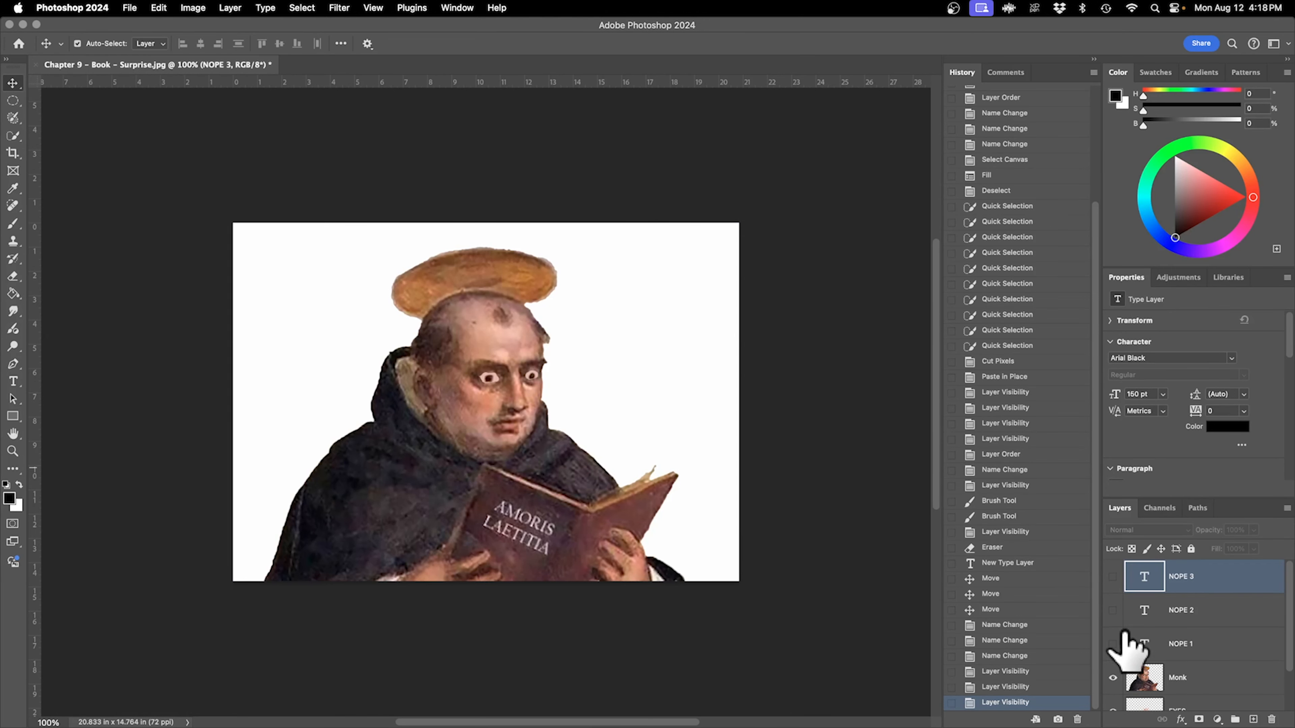
pyautogui.scroll(-3, 1179, 654)
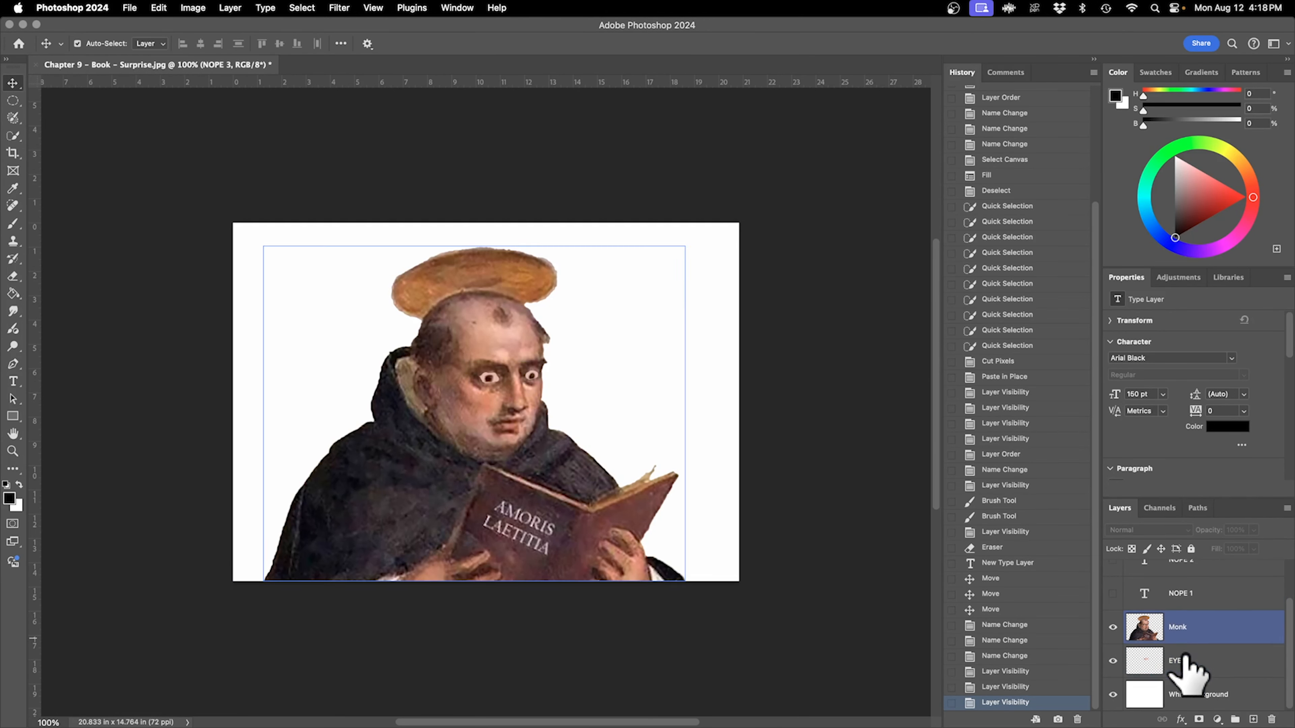
pyautogui.scroll(2, 1186, 658)
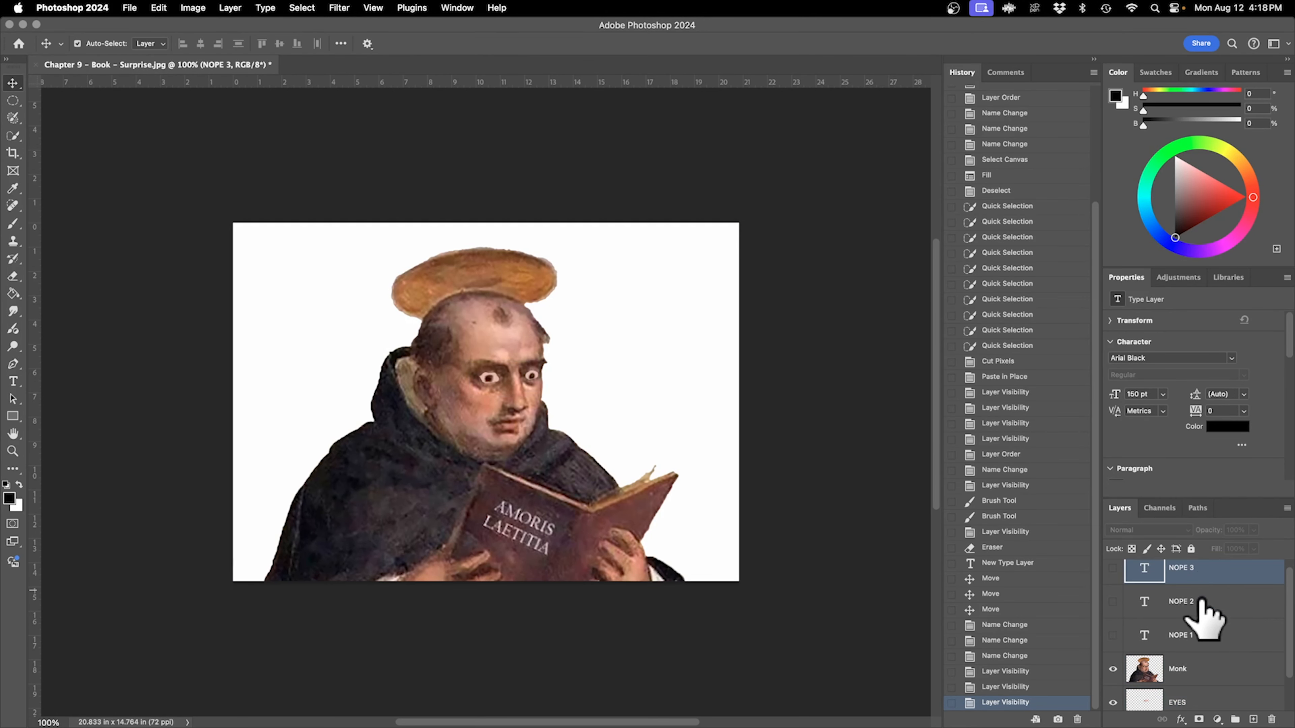
pyautogui.scroll(-2, 1206, 650)
pyautogui.click(1195, 695)
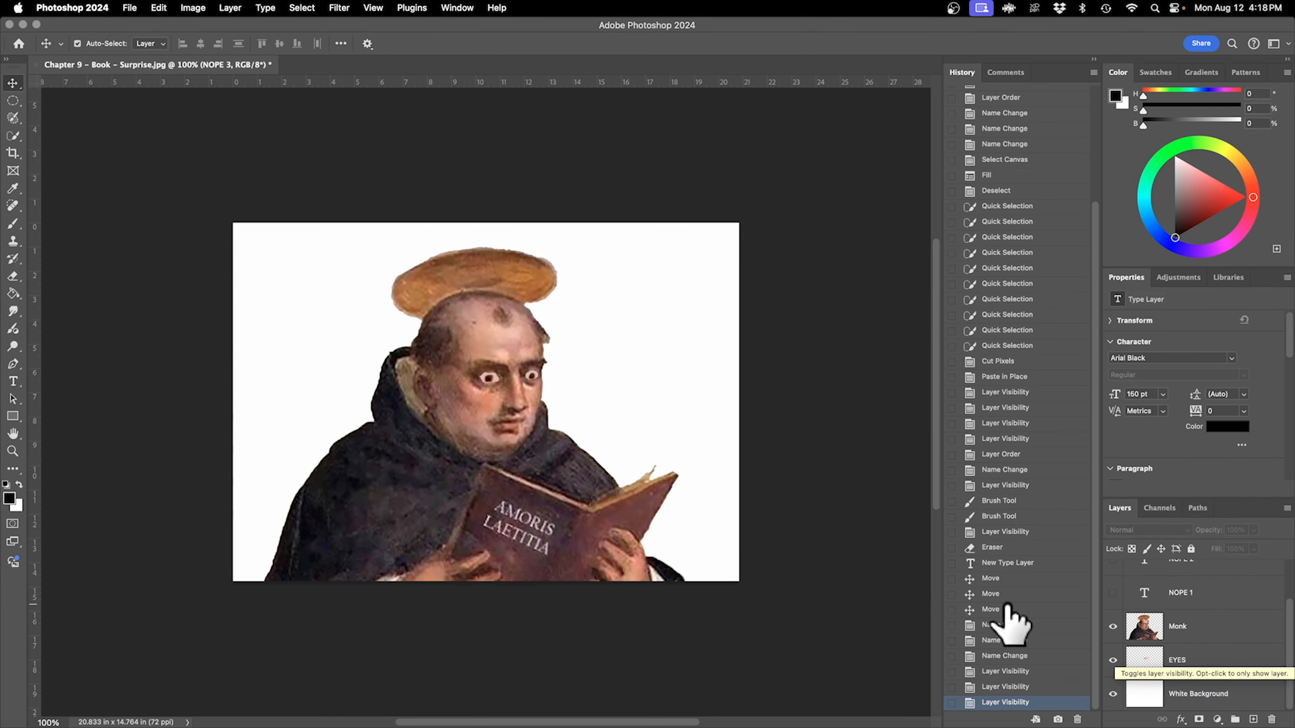
pyautogui.click(554, 448)
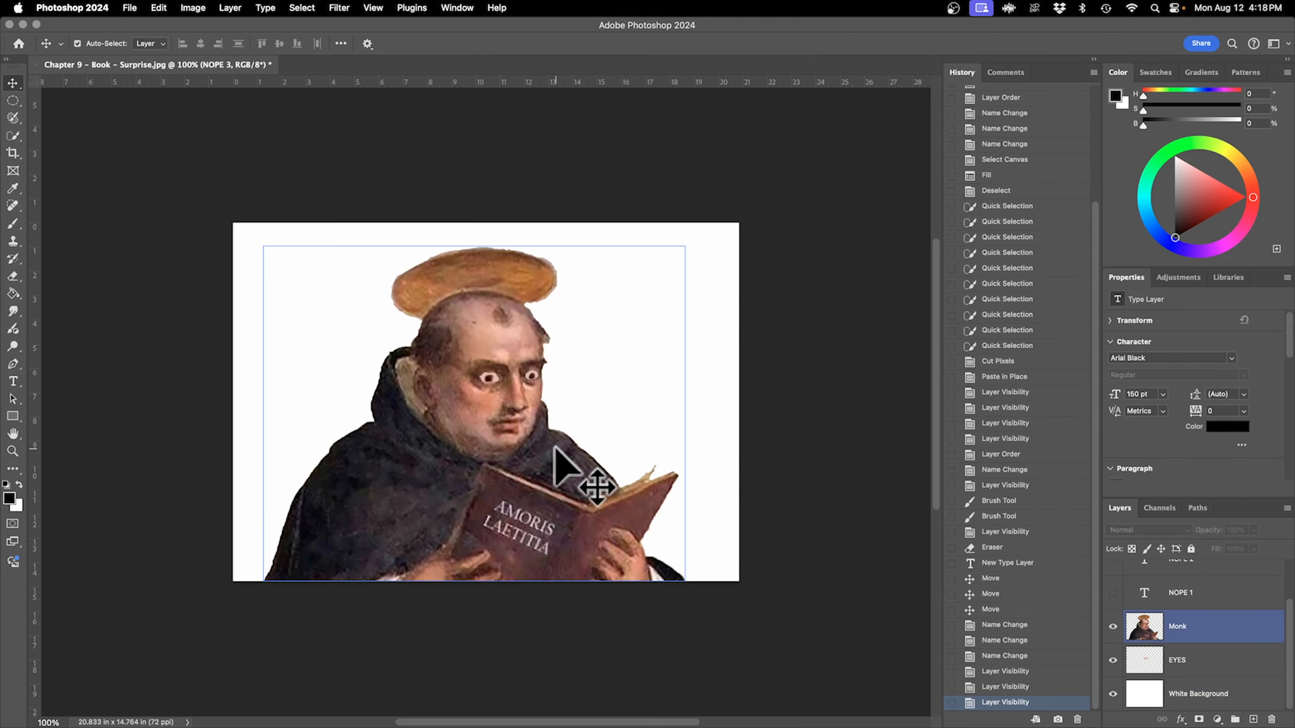
# Switch to the Motion workspace and create a frame animation in the timeline.
pyautogui.click(1275, 45)
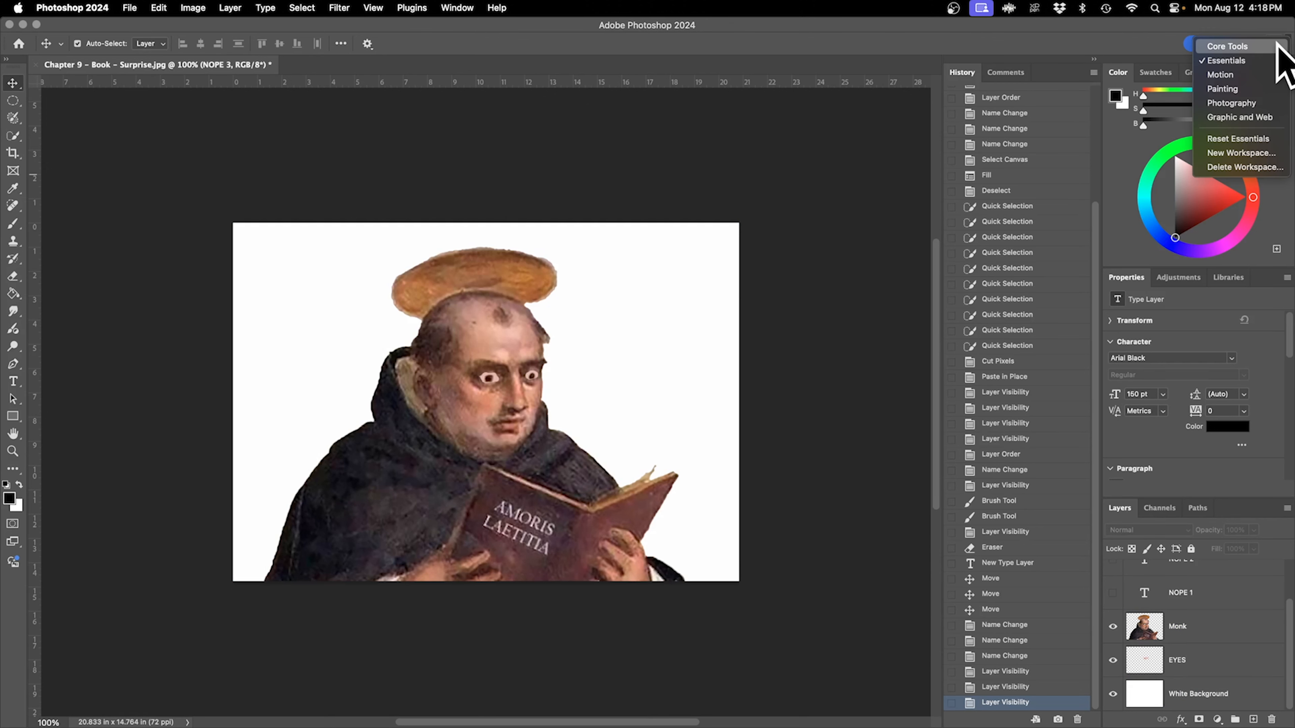
pyautogui.click(1270, 76)
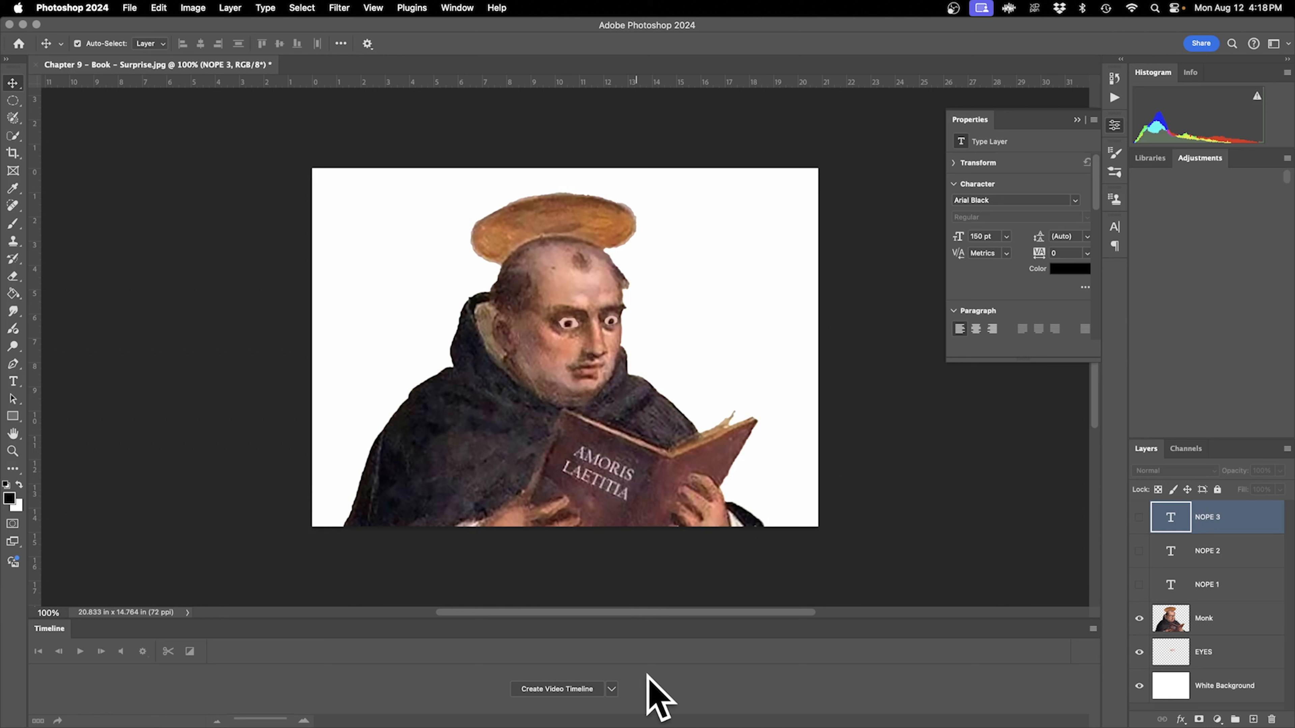
pyautogui.click(612, 689)
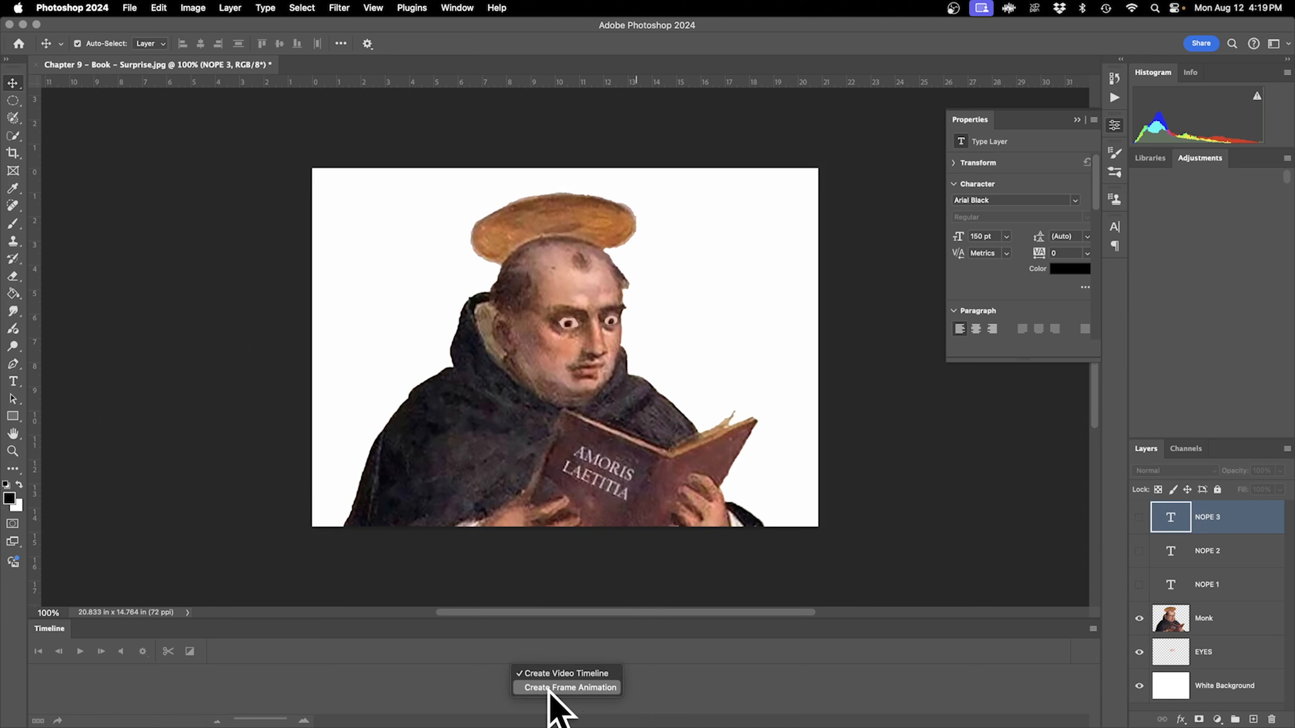
pyautogui.click(580, 688)
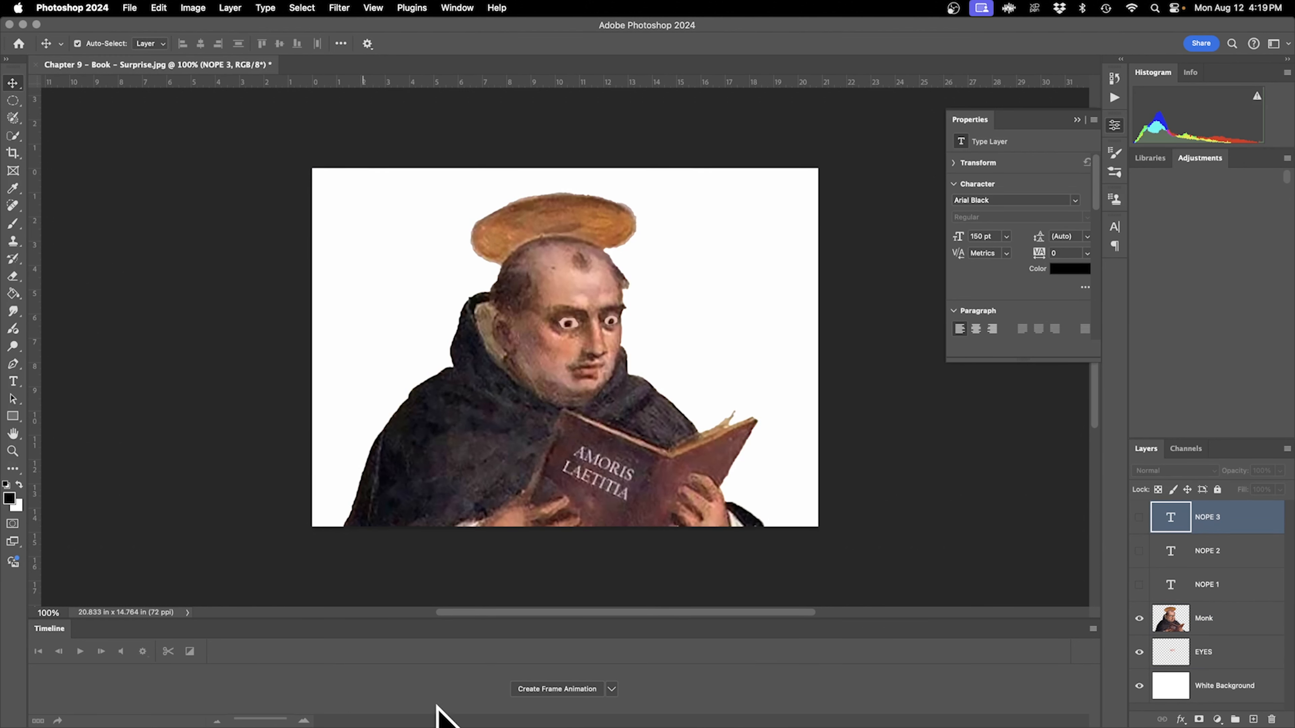
pyautogui.click(559, 689)
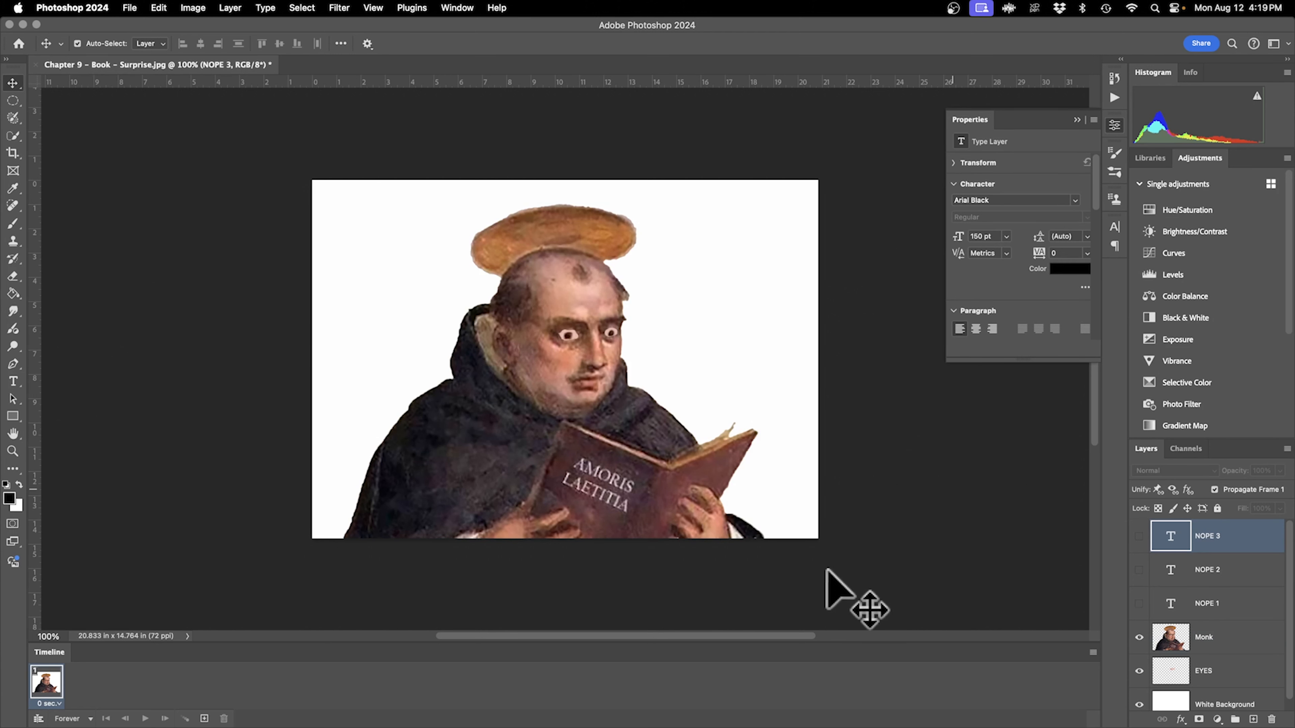
pyautogui.moveTo(621, 456); pyautogui.dragTo(616, 498)
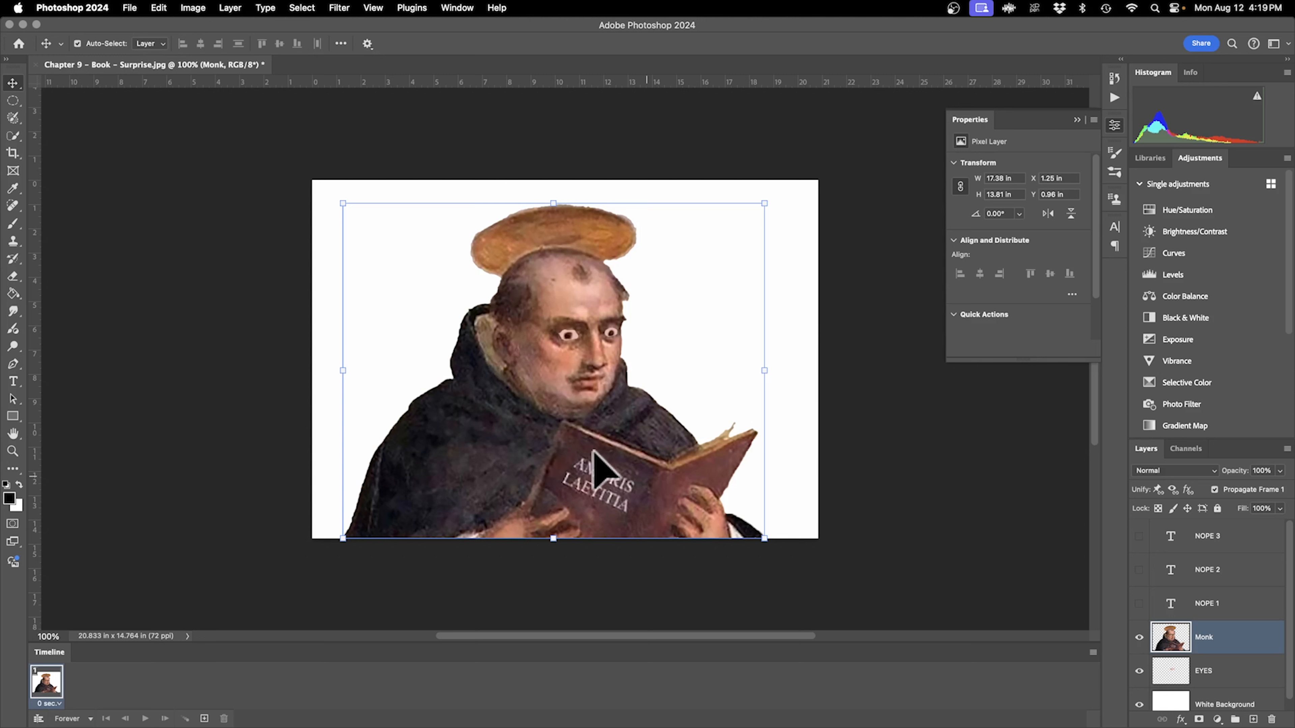
pyautogui.press('super+minus')
pyautogui.moveTo(586, 456); pyautogui.dragTo(365, 574)
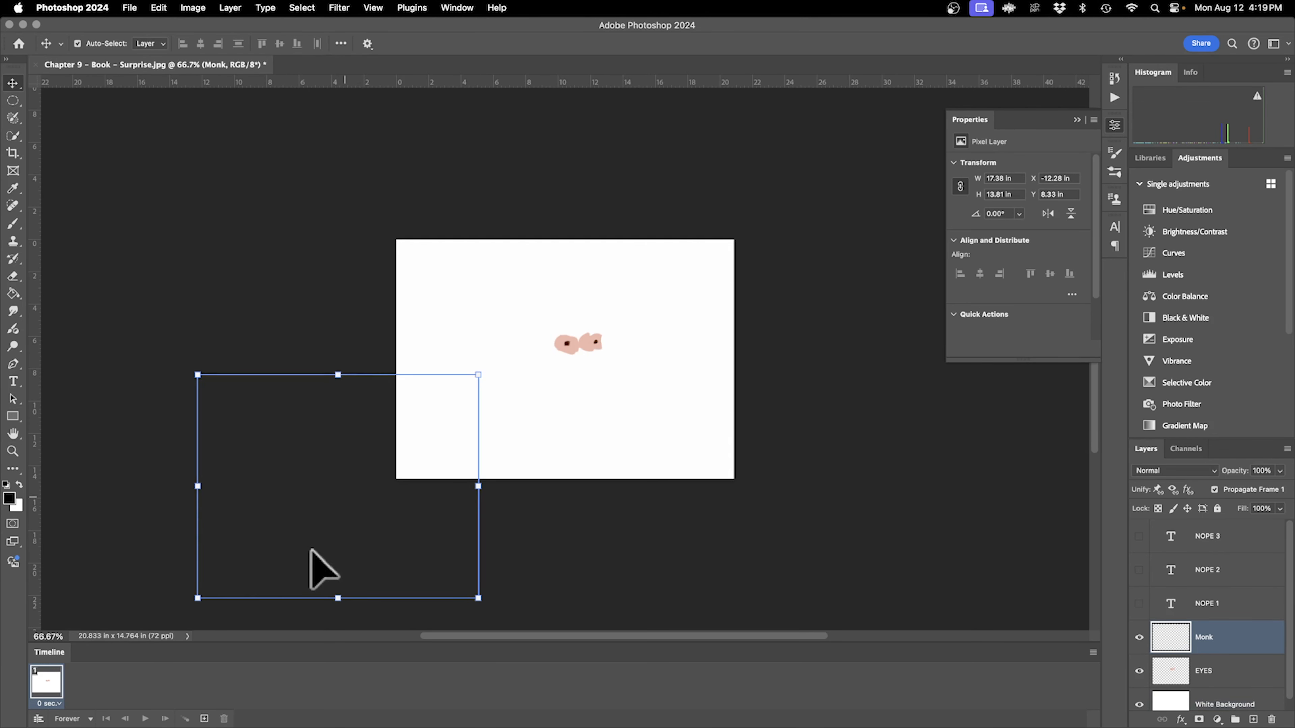
pyautogui.click(206, 718)
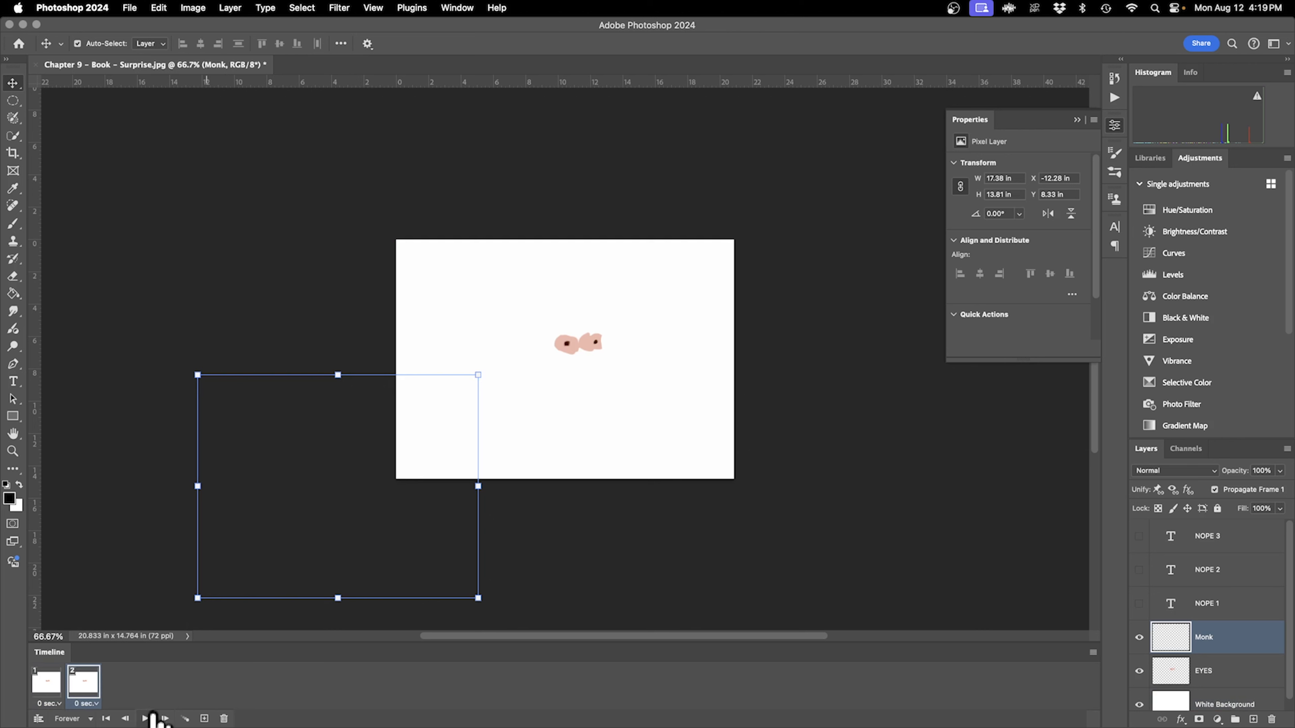
pyautogui.click(55, 689)
pyautogui.moveTo(328, 524); pyautogui.dragTo(529, 405)
pyautogui.press('super+z')
pyautogui.press('super+z')
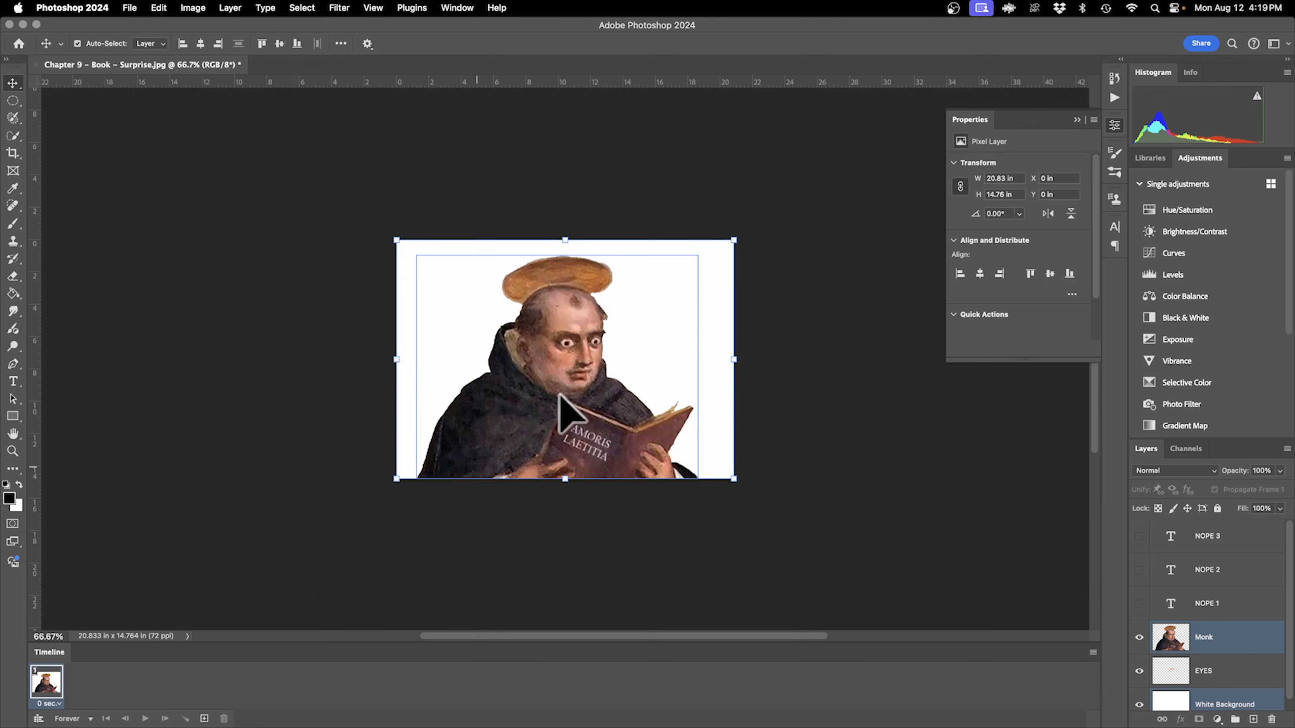
# Add a second animation frame and try to move the monk off the canvas in it.
pyautogui.click(204, 718)
pyautogui.moveTo(548, 431); pyautogui.dragTo(339, 547)
pyautogui.click(46, 686)
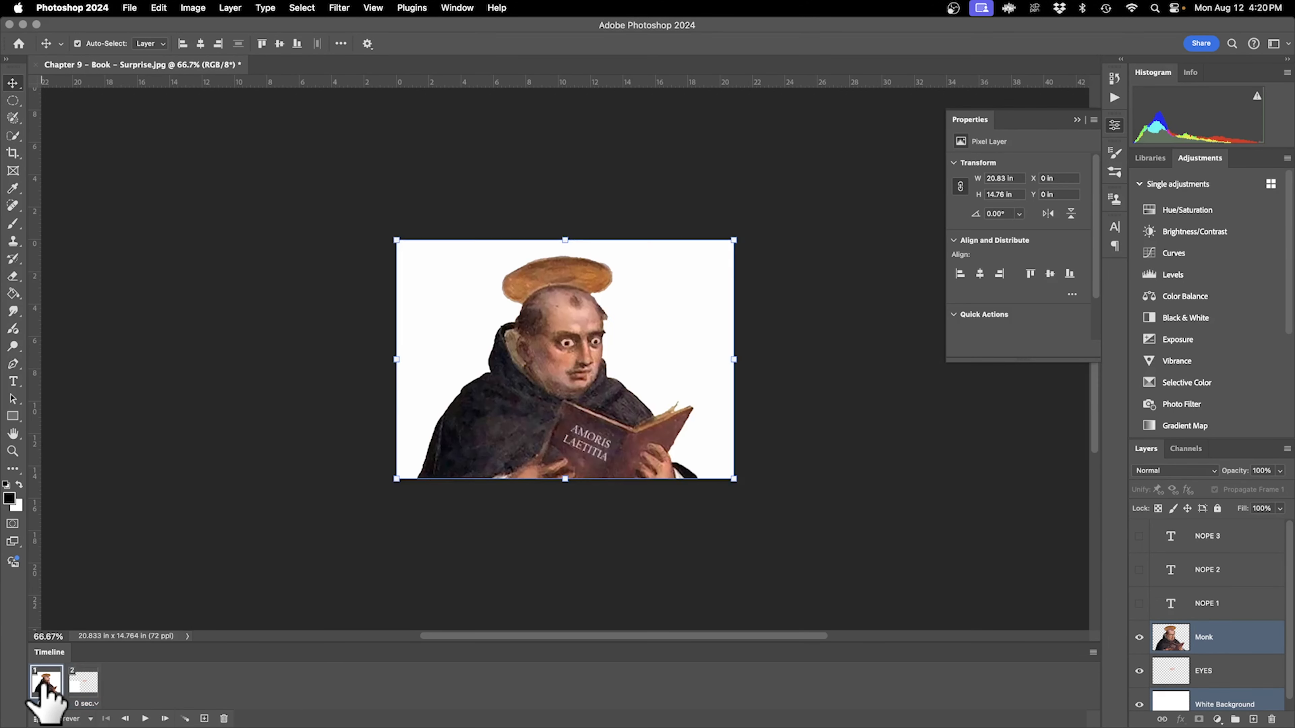
# In frame 2, move only the Monk layer off the canvas past its lower-left corner, and compare it with frame 1.
pyautogui.click(83, 684)
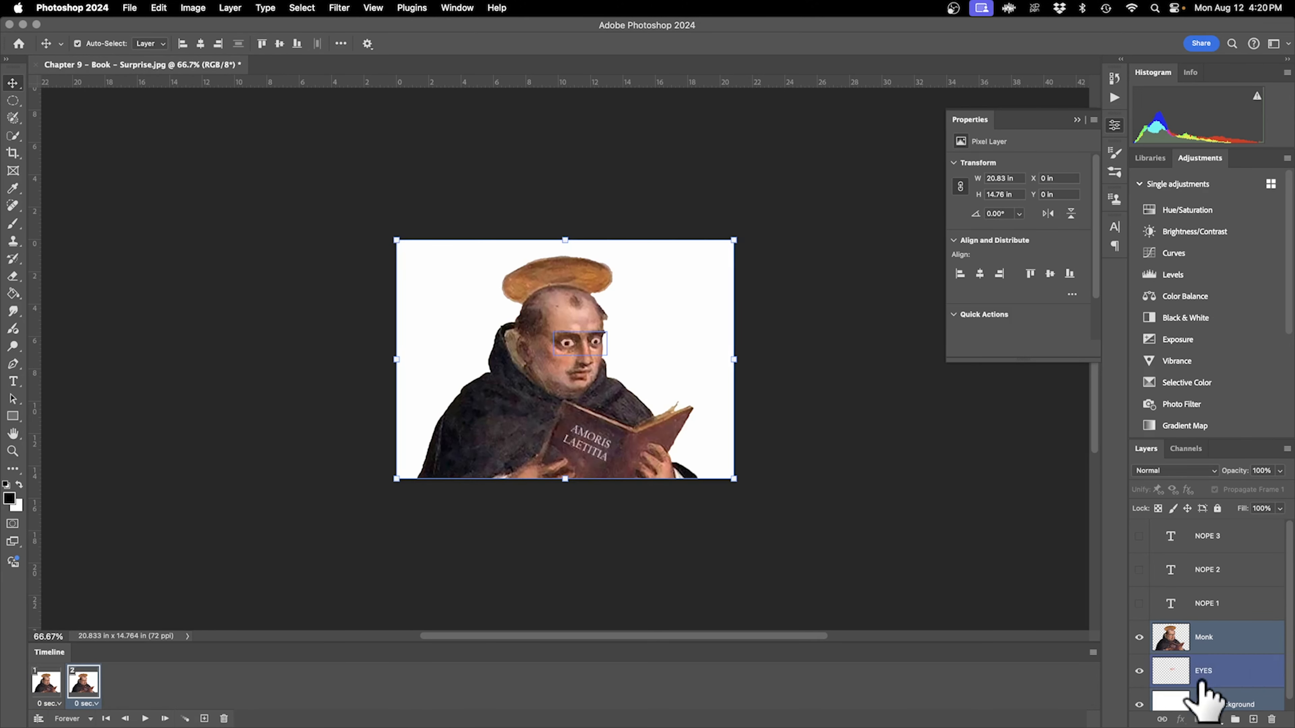
pyautogui.click(1244, 644)
pyautogui.moveTo(579, 409); pyautogui.dragTo(360, 528)
pyautogui.click(47, 684)
pyautogui.click(77, 689)
pyautogui.click(46, 684)
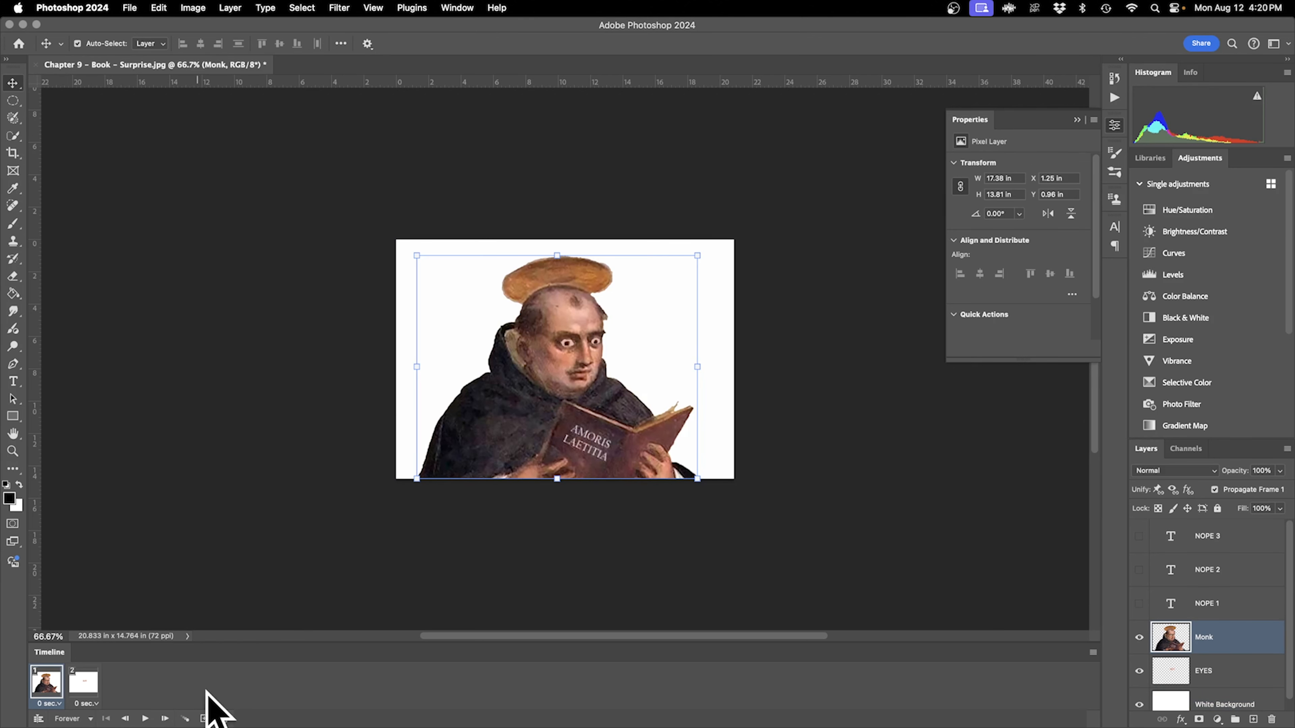
# Tween frame 1 with the next frame, adding 5 frames for all layers, and preview the animation.
pyautogui.click(185, 719)
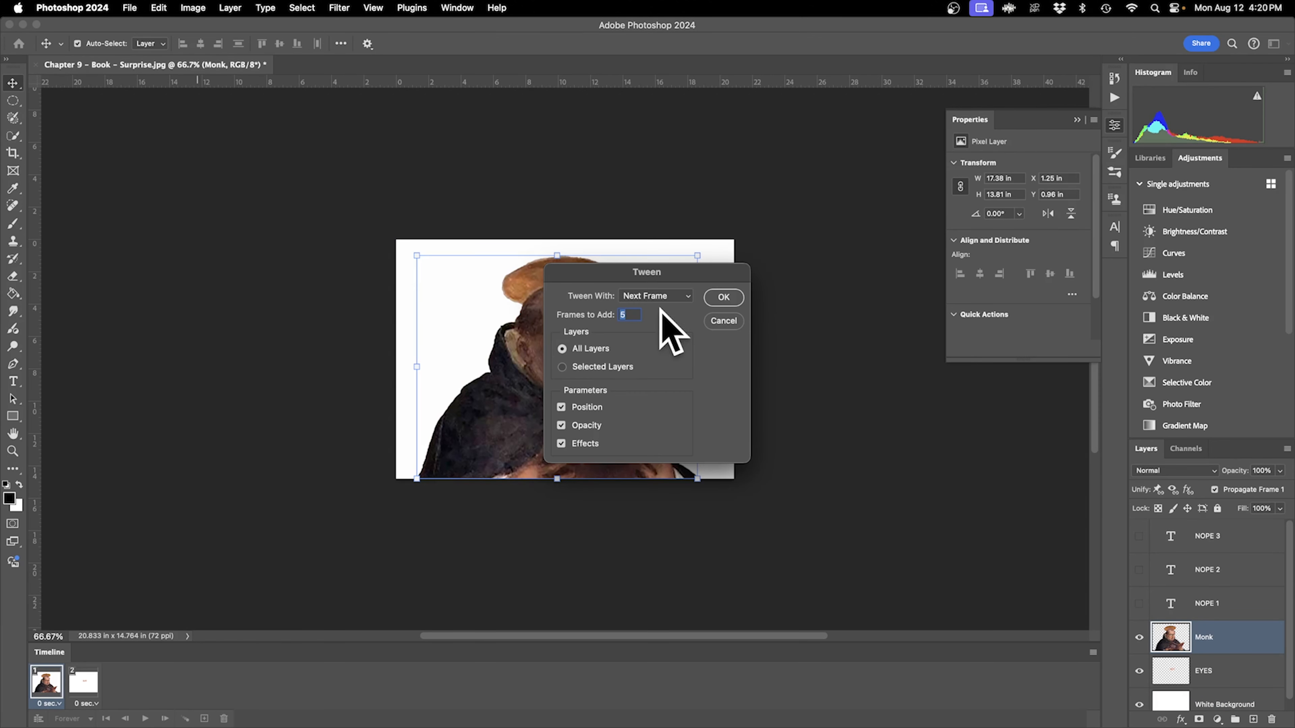
pyautogui.click(726, 297)
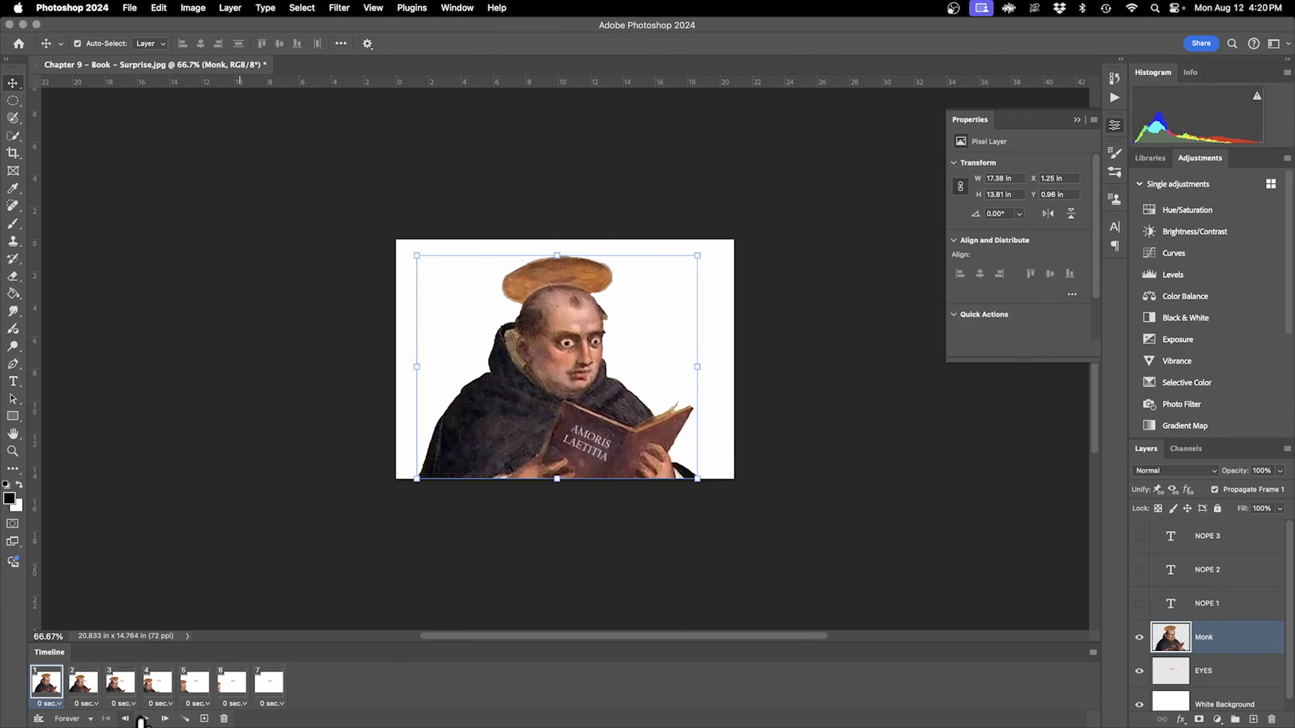
pyautogui.click(145, 718)
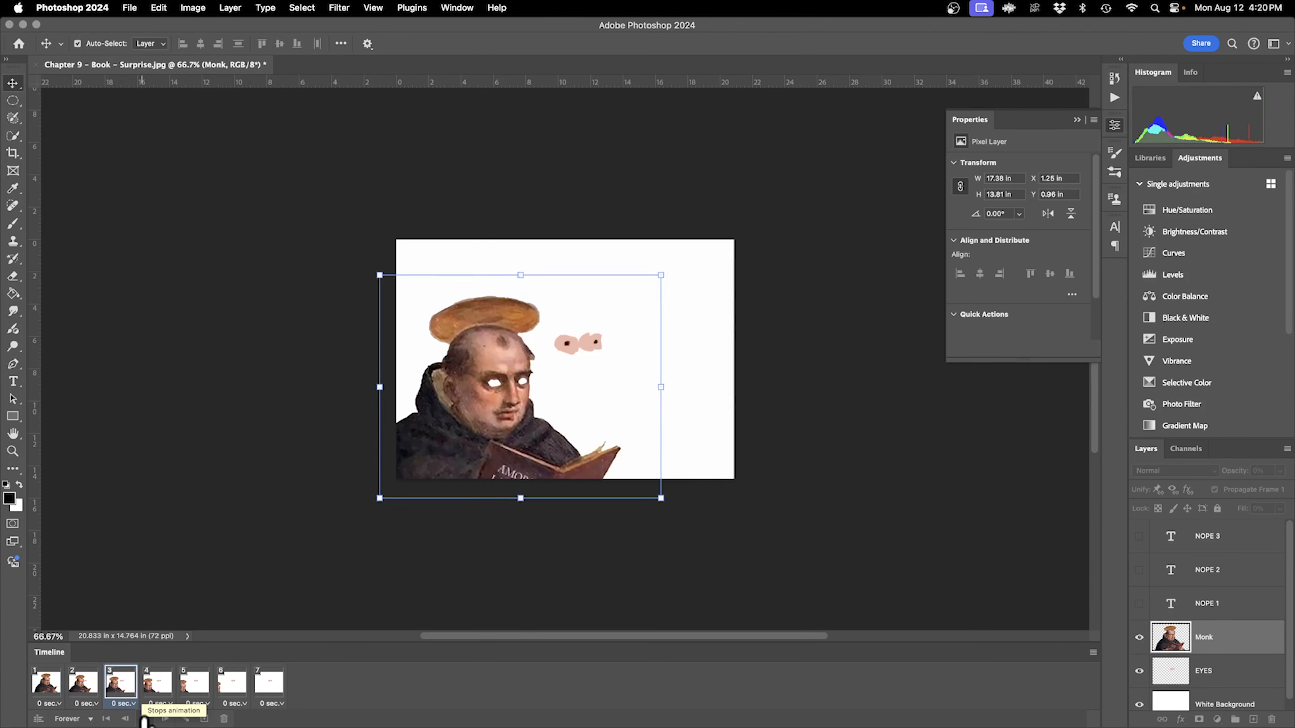
pyautogui.click(144, 718)
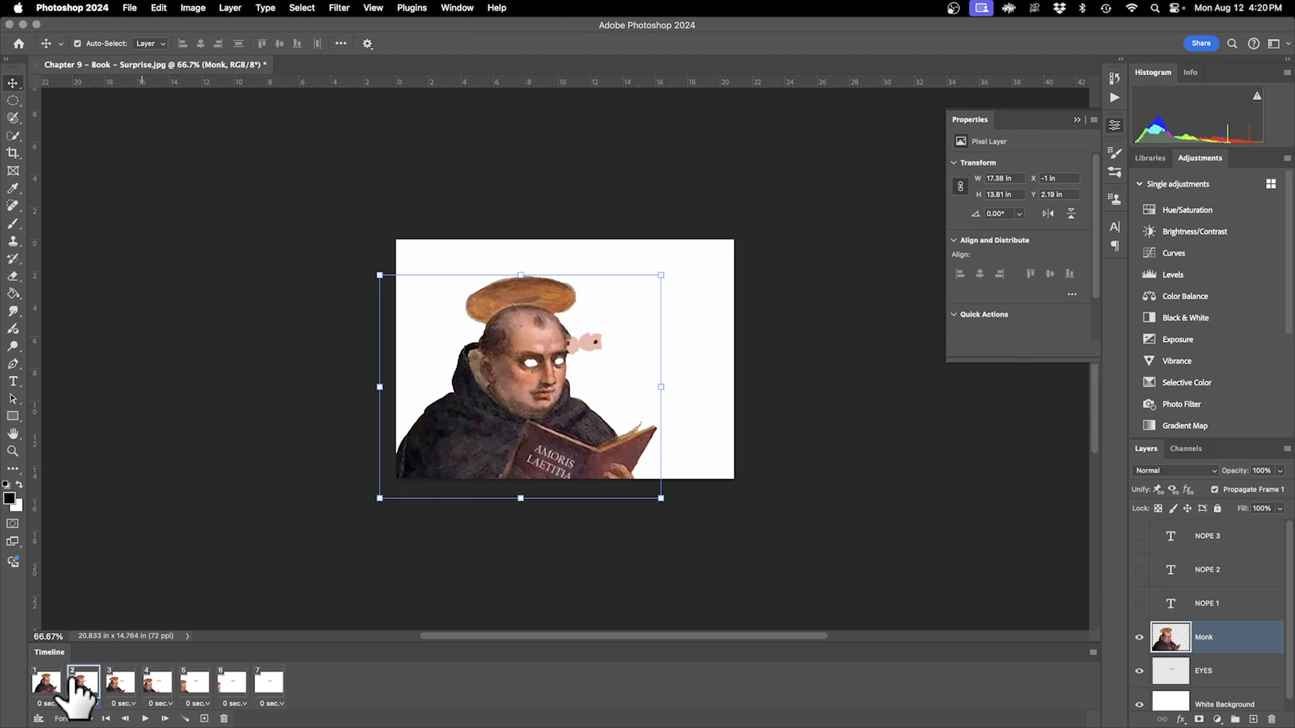
pyautogui.click(146, 718)
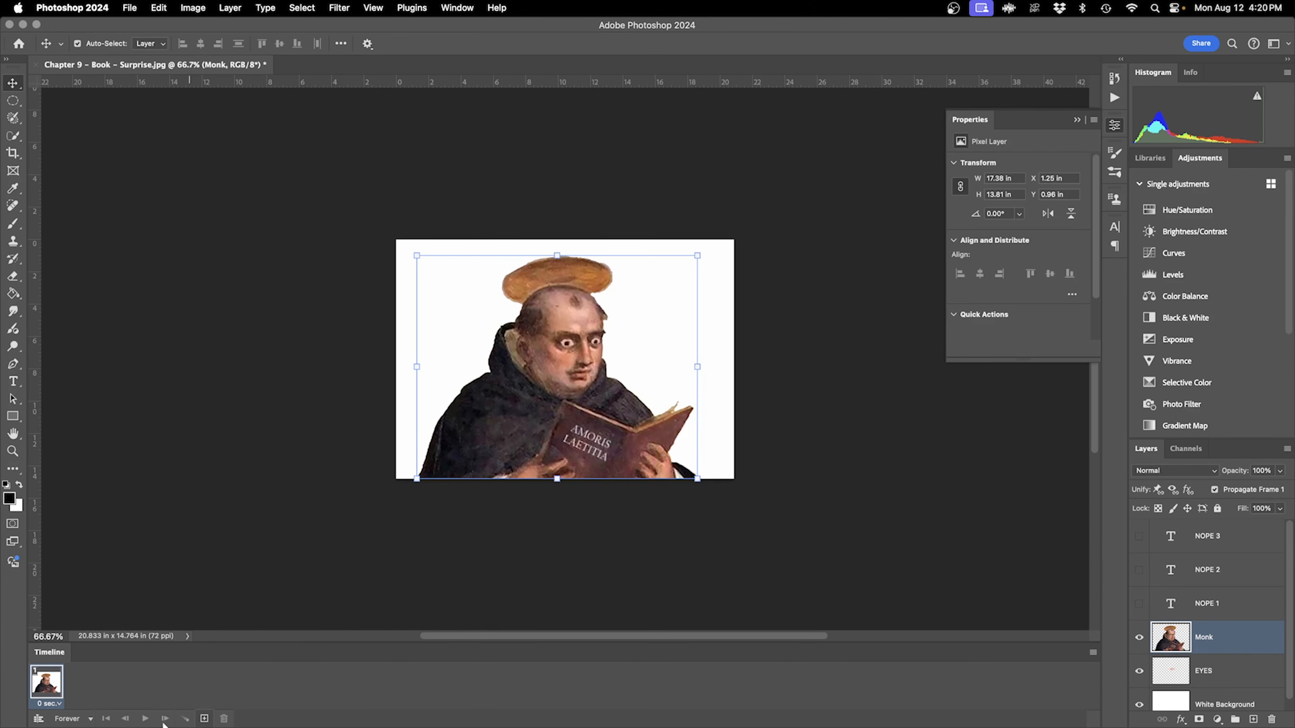
# Add a second frame, move the Monk layer off the canvas to about X -12 in, Y 8 in, and return to frame 1.
pyautogui.click(204, 719)
pyautogui.moveTo(520, 428); pyautogui.dragTo(249, 593)
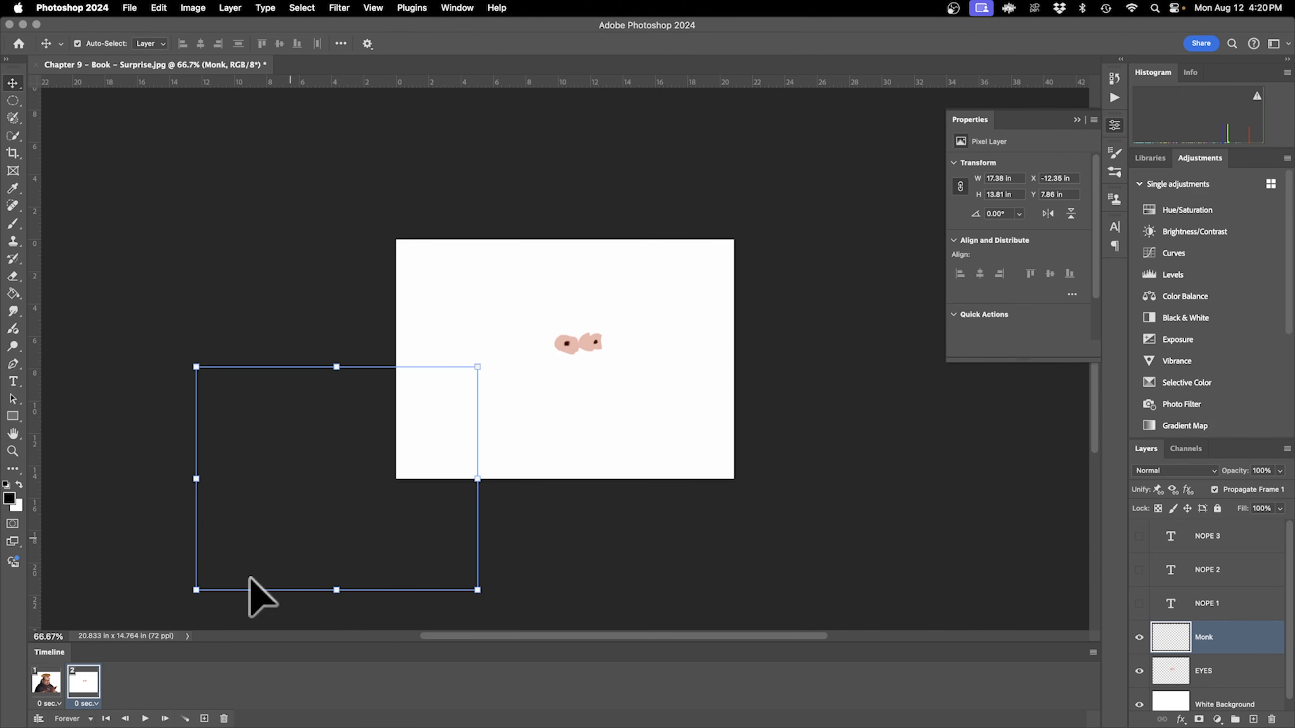
pyautogui.click(49, 683)
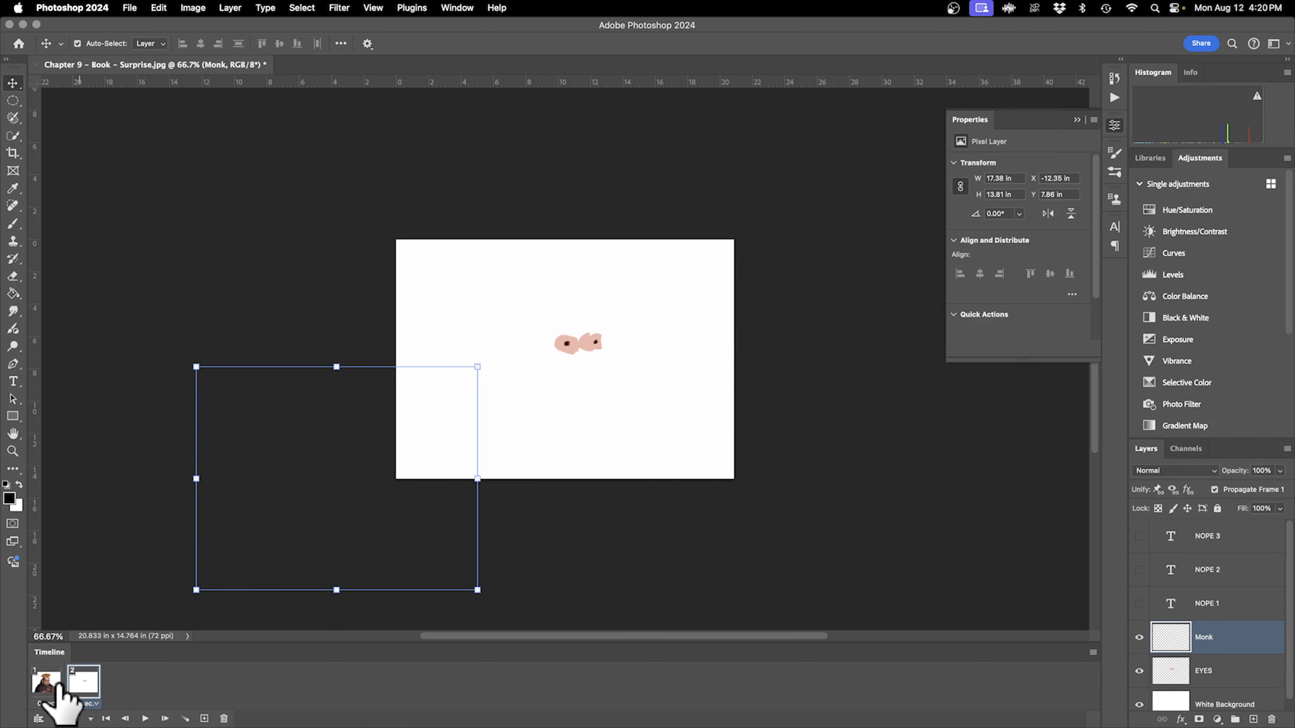
# Tween frame 1 with the next frame, adding 5 frames for all layers, and play the animation briefly.
pyautogui.click(186, 719)
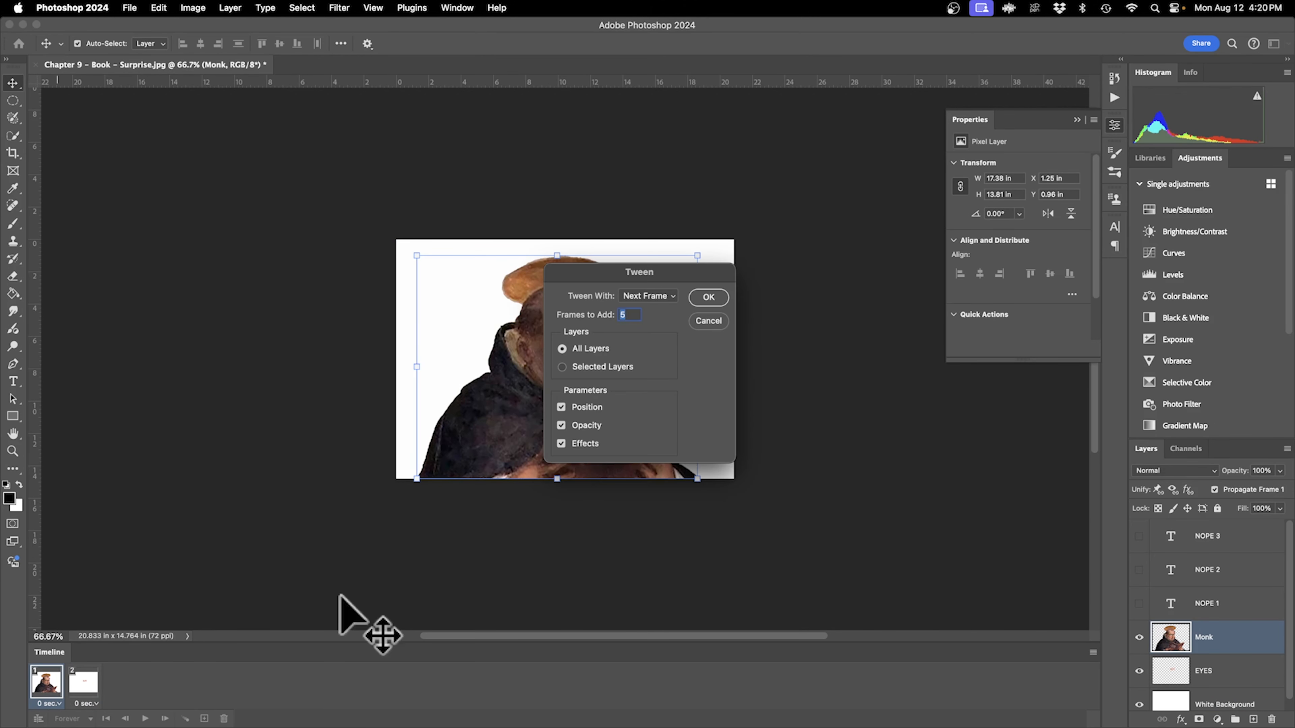
pyautogui.click(703, 294)
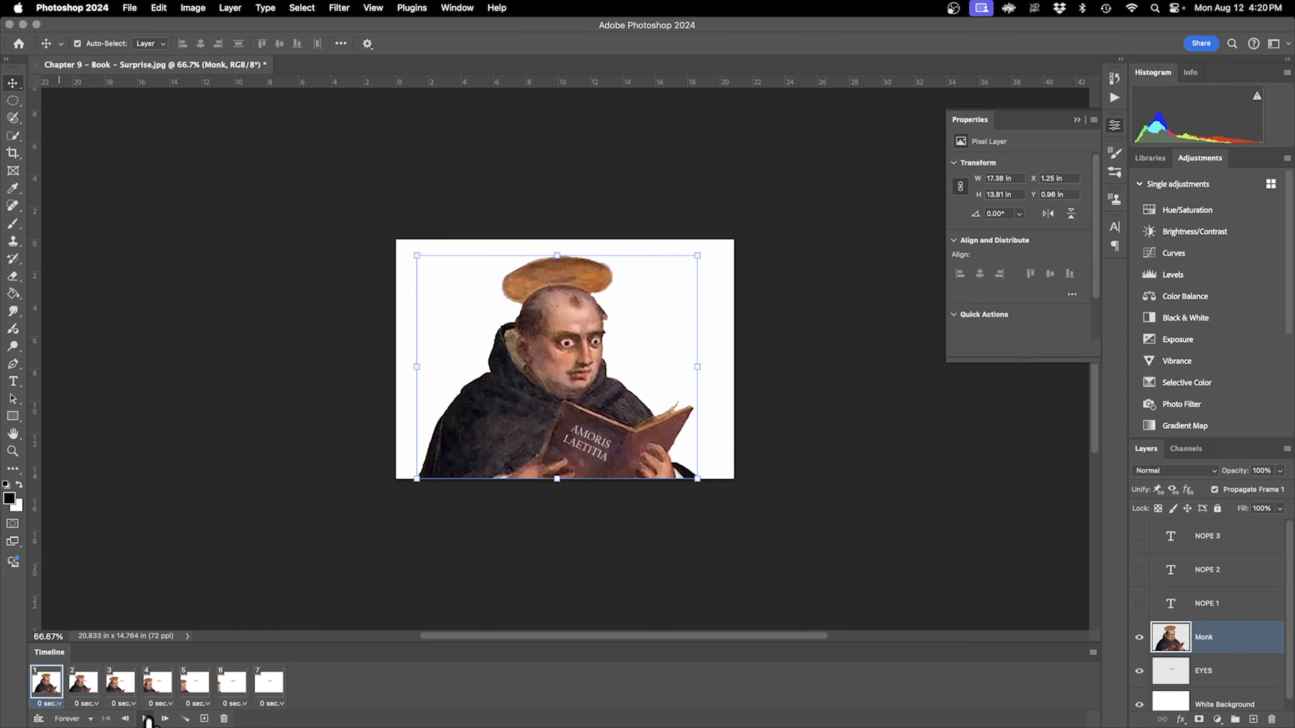
pyautogui.click(147, 718)
pyautogui.click(146, 719)
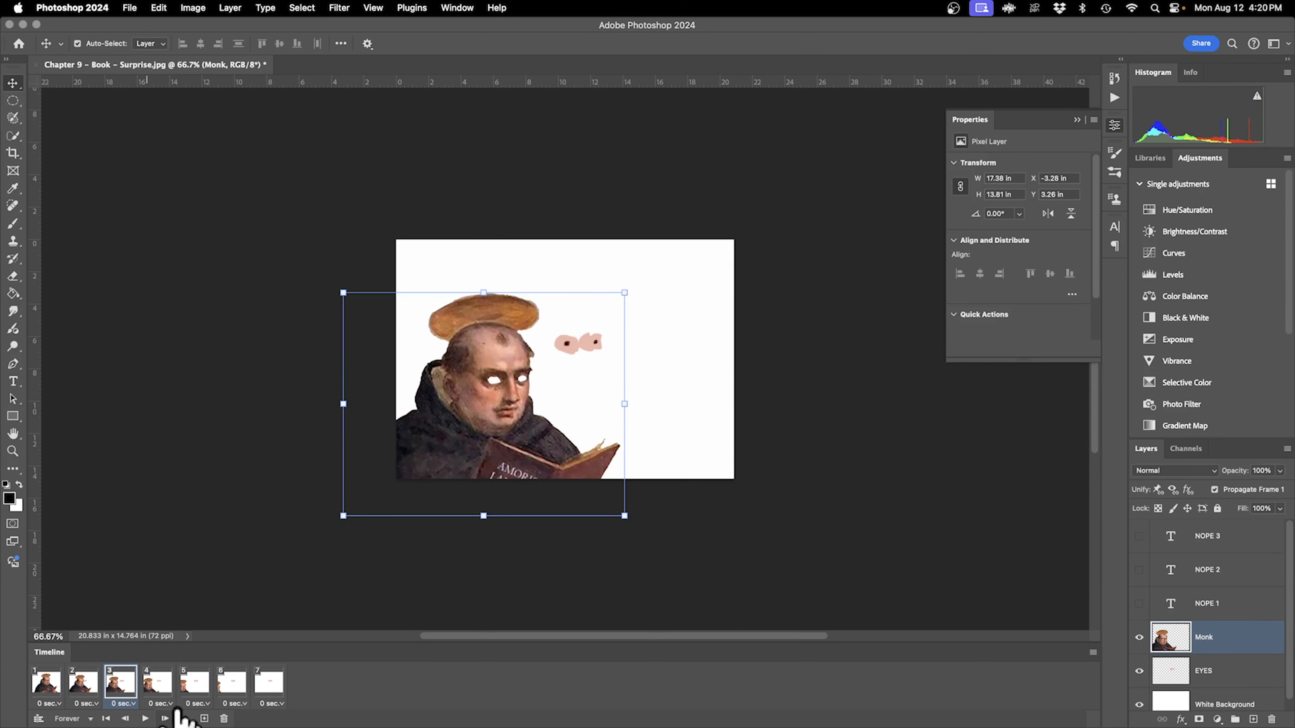
# Undo the tween, the Monk layer move and the added frame, back to a single frame.
pyautogui.press('super+z')
pyautogui.press('super+z')
pyautogui.press('super+z')
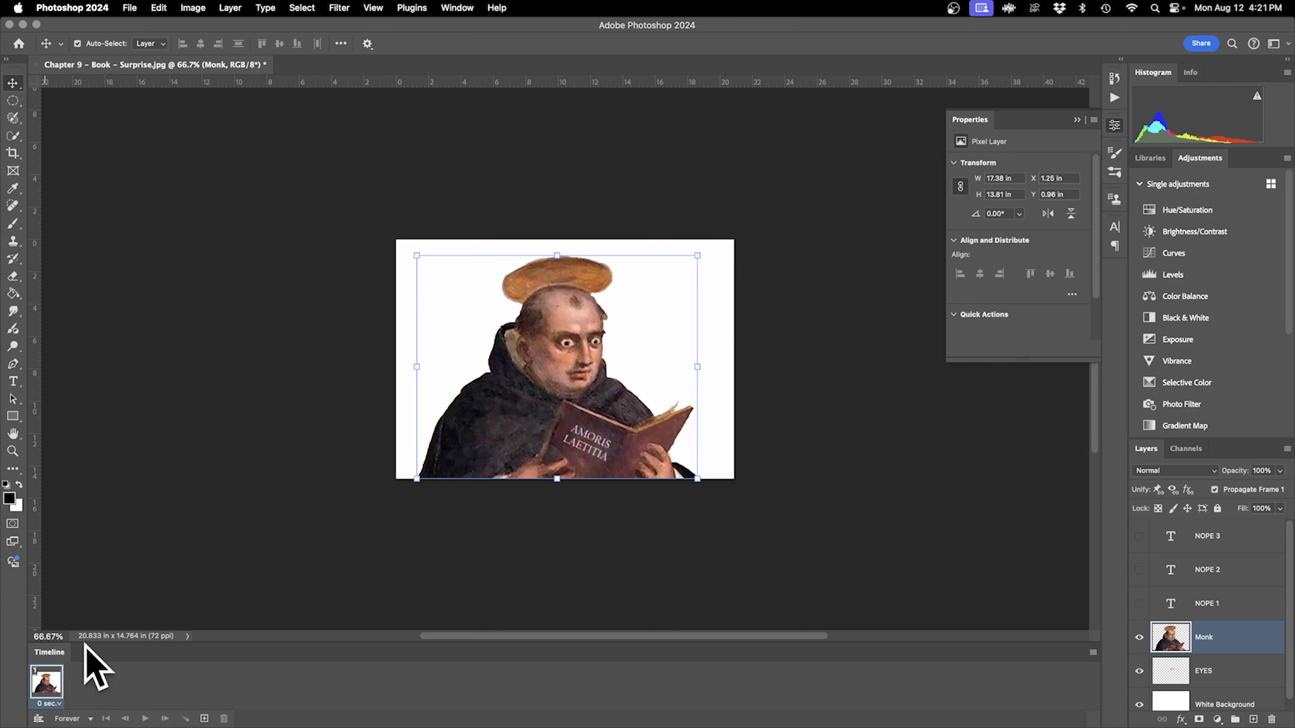
# Add a second frame and nudge only the EYES layer slightly up in it, to Y 5.63 in.
pyautogui.click(204, 719)
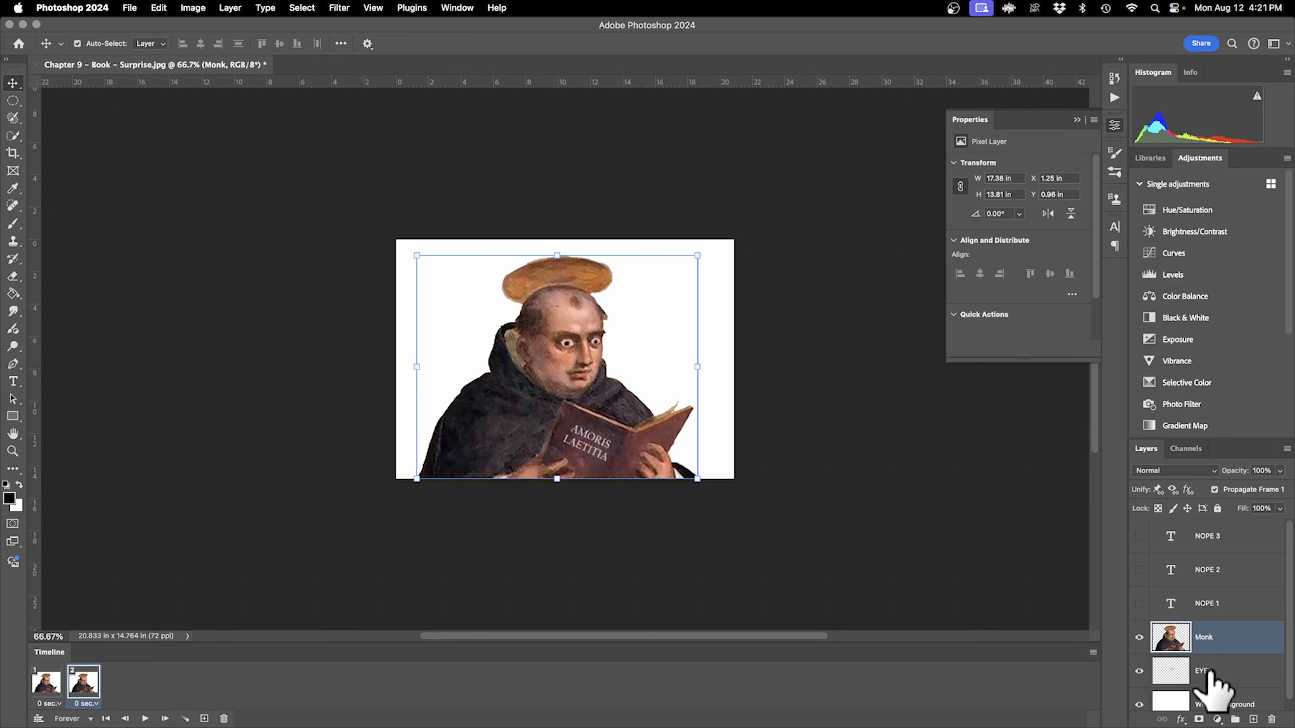
pyautogui.click(1224, 676)
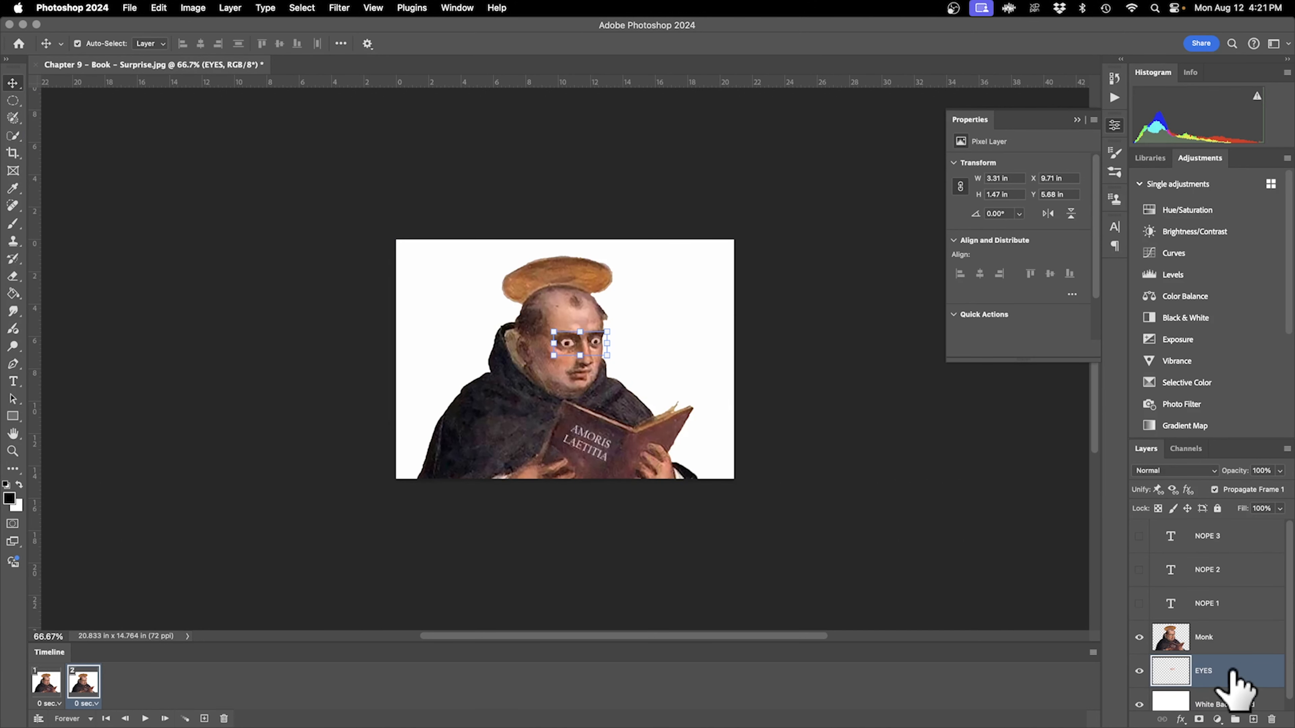
pyautogui.press('Up')
pyautogui.press('Up')
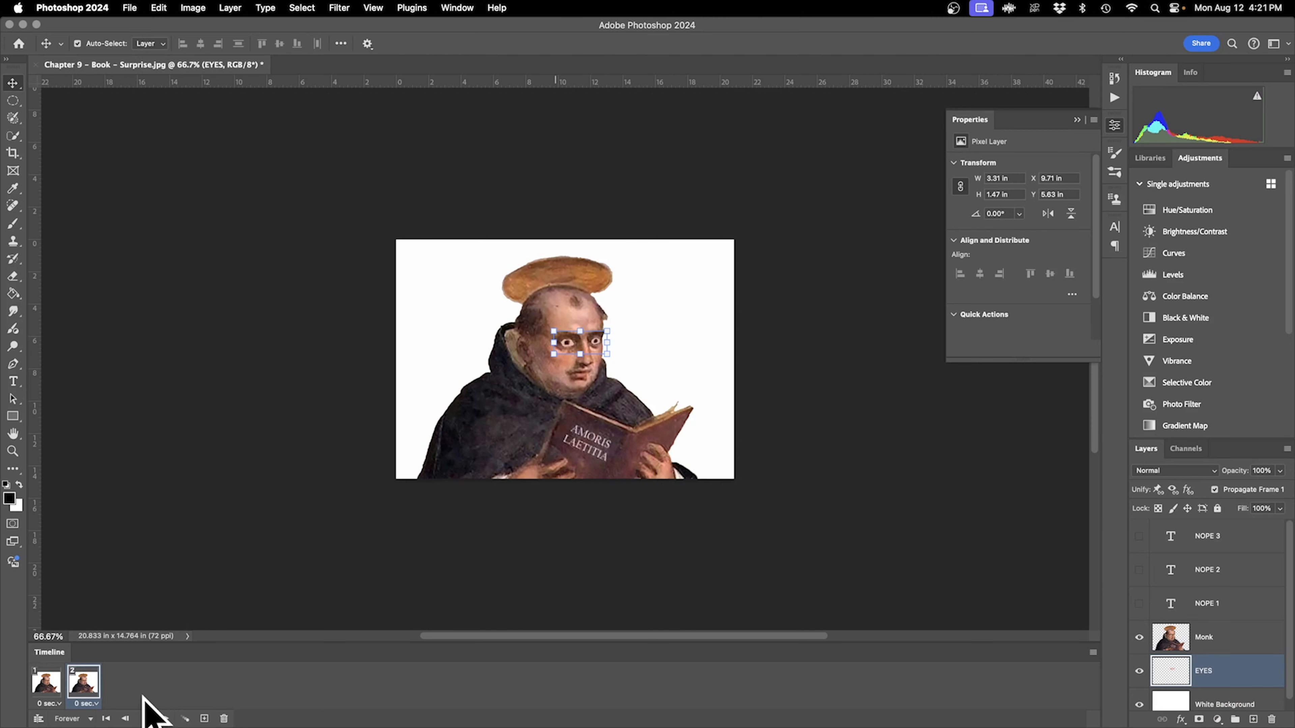
# Add a third frame, nudge the EYES layer slightly left to X 9.65 in, and compare the three frames.
pyautogui.click(205, 719)
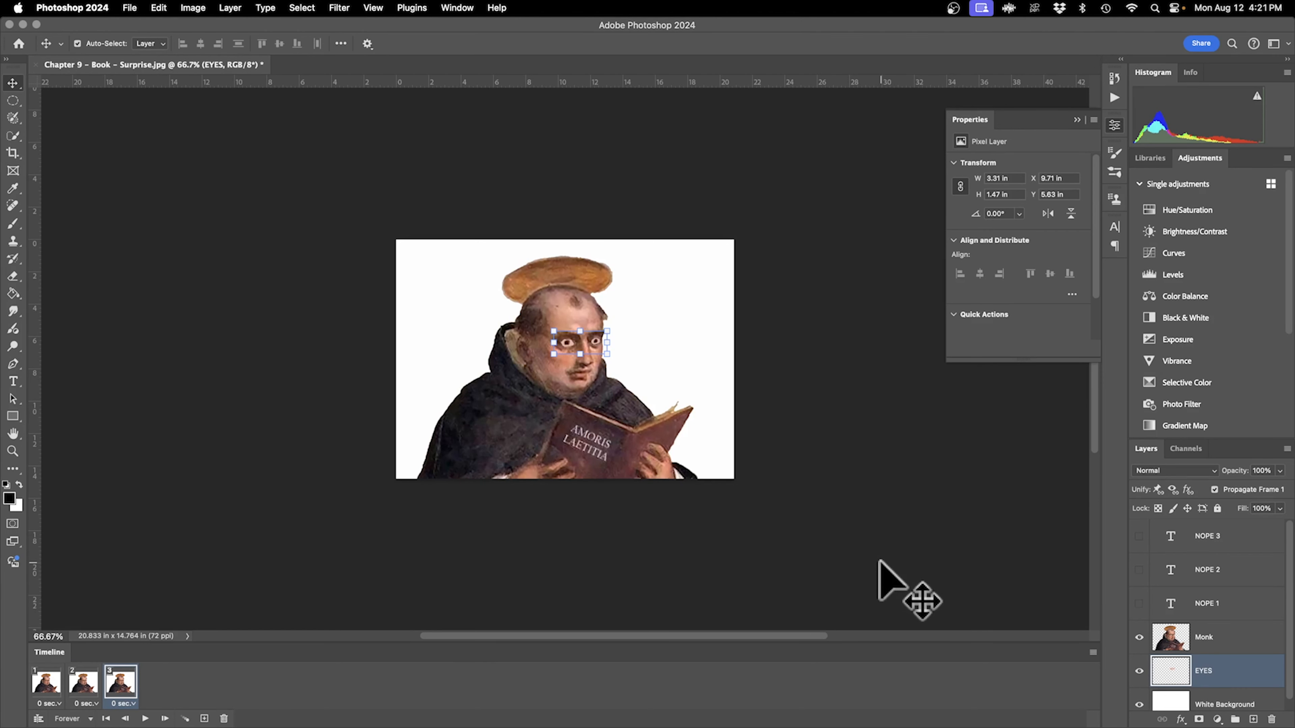
pyautogui.press('Left')
pyautogui.press('Left')
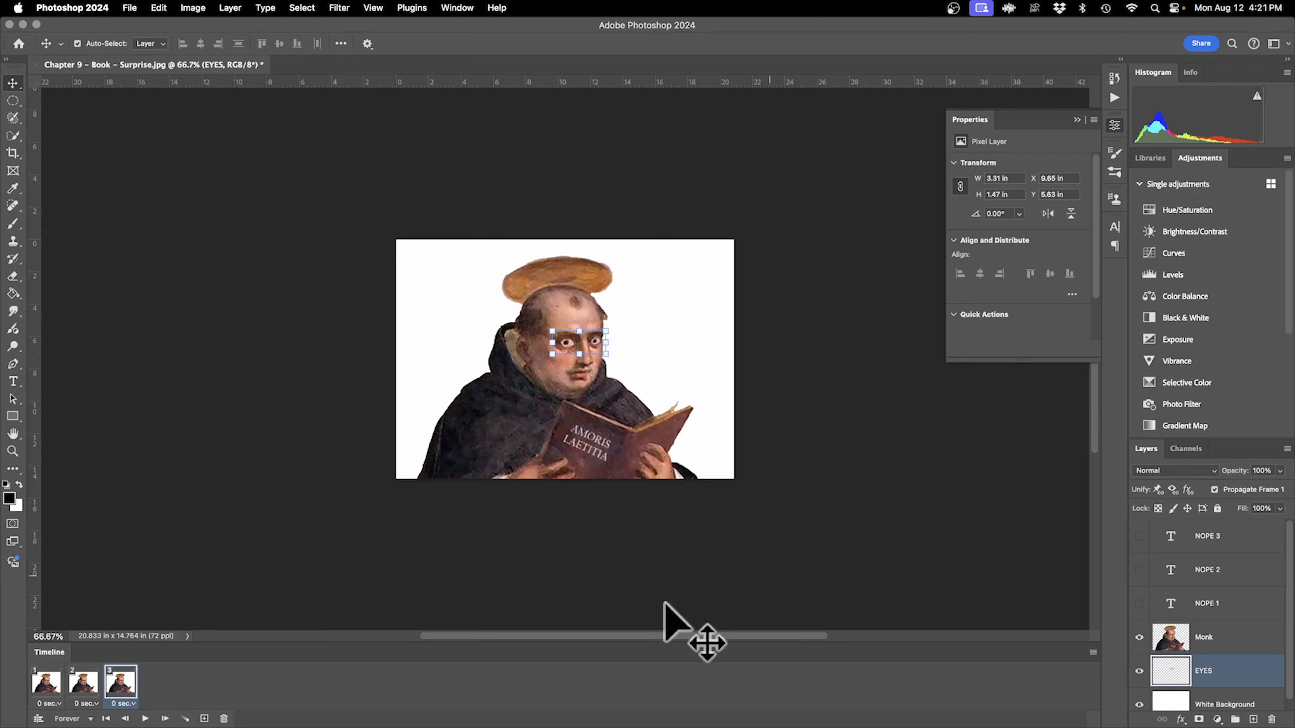
pyautogui.click(44, 689)
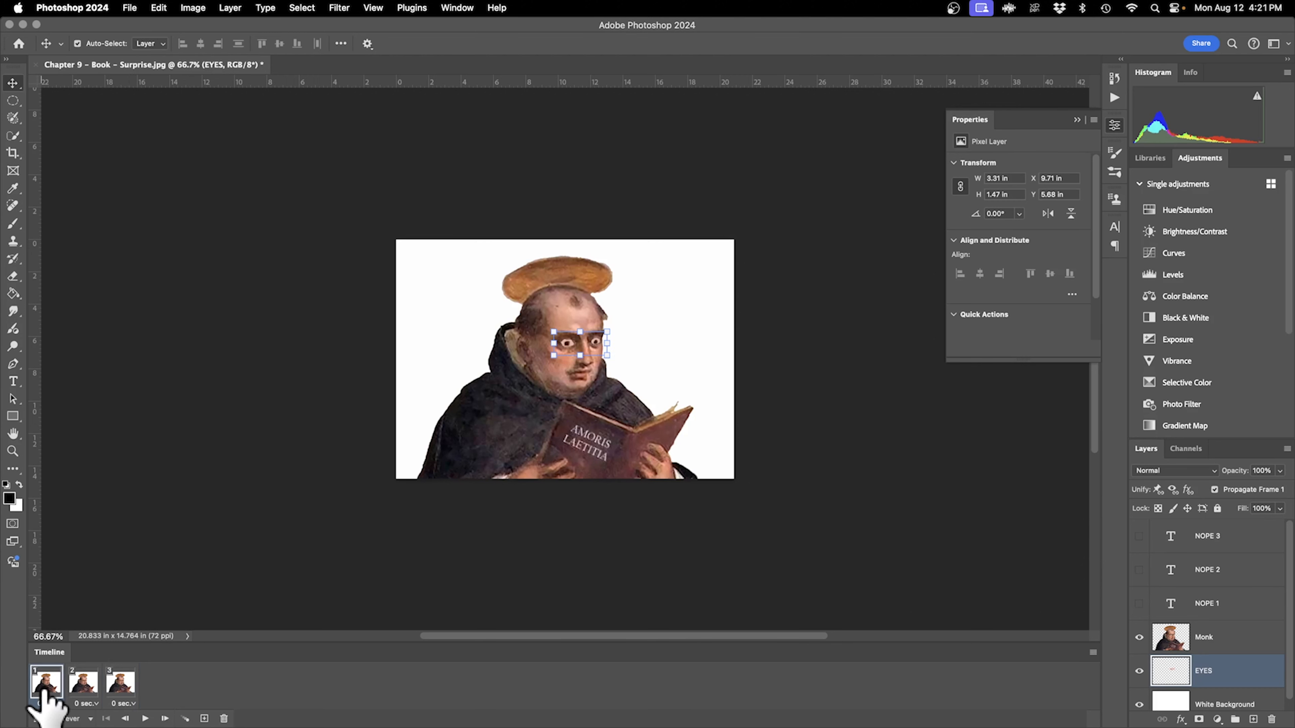
pyautogui.click(87, 686)
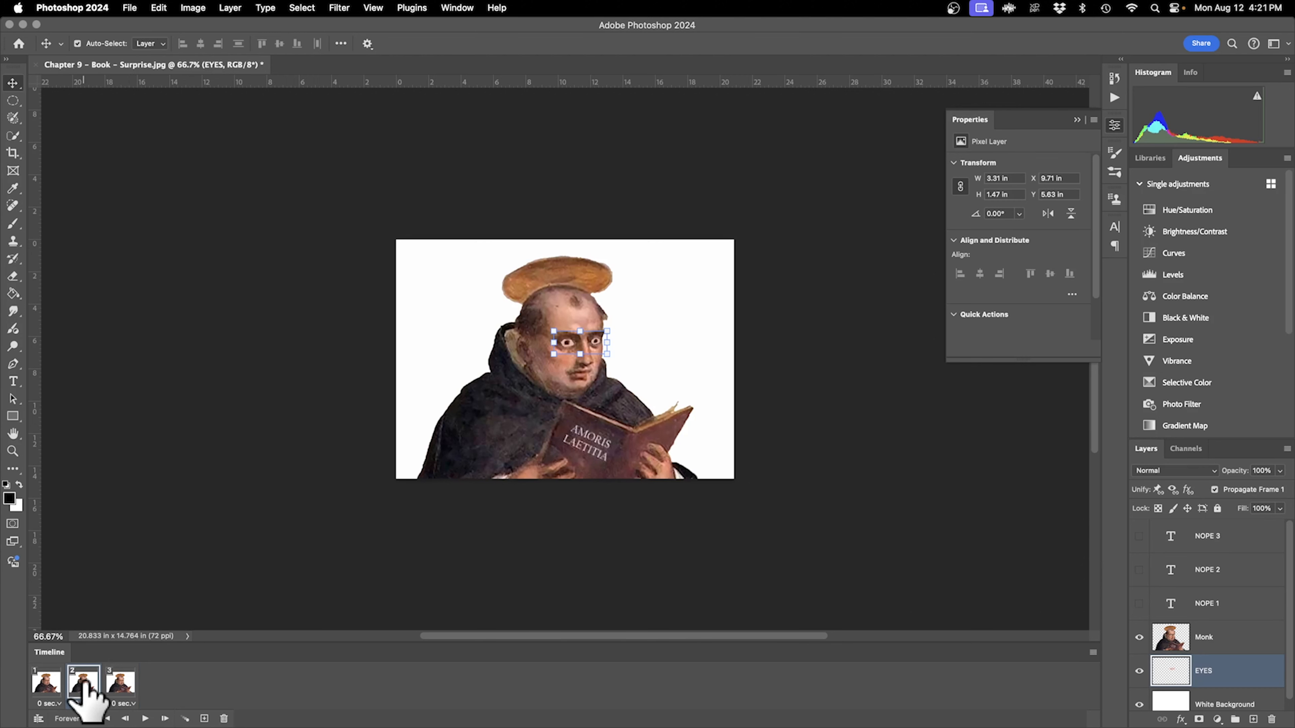
pyautogui.click(120, 686)
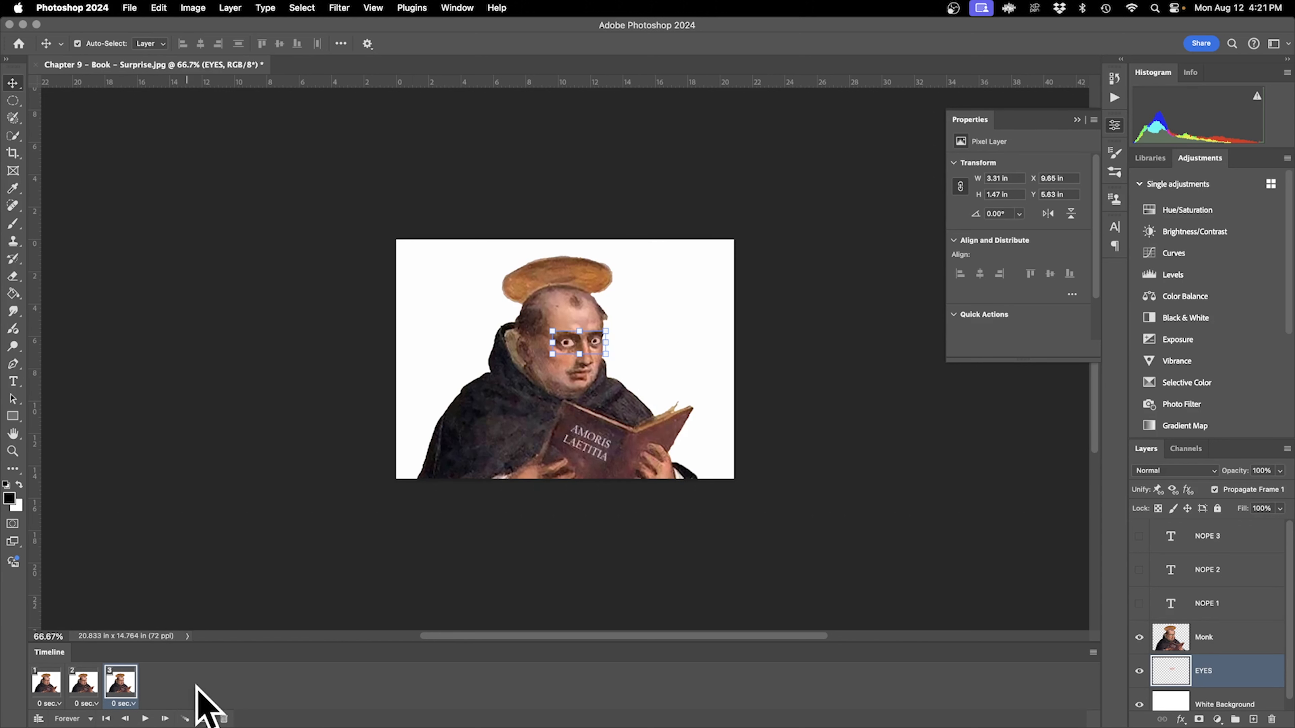
# Add a fourth frame and move the Monk and EYES layers together off the canvas's lower-left corner, to about X -12 in, Y 11 in.
pyautogui.click(204, 718)
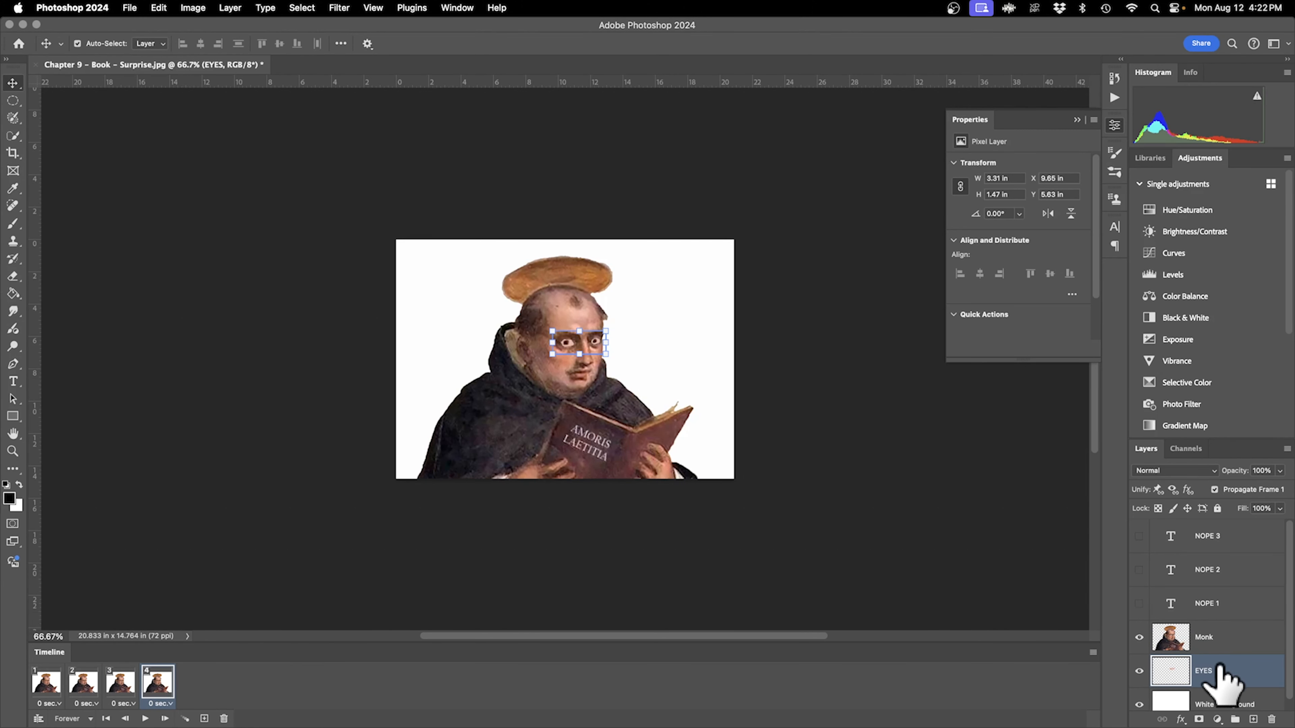
pyautogui.keyDown('shift'); pyautogui.click(1217, 647); pyautogui.keyUp('shift')
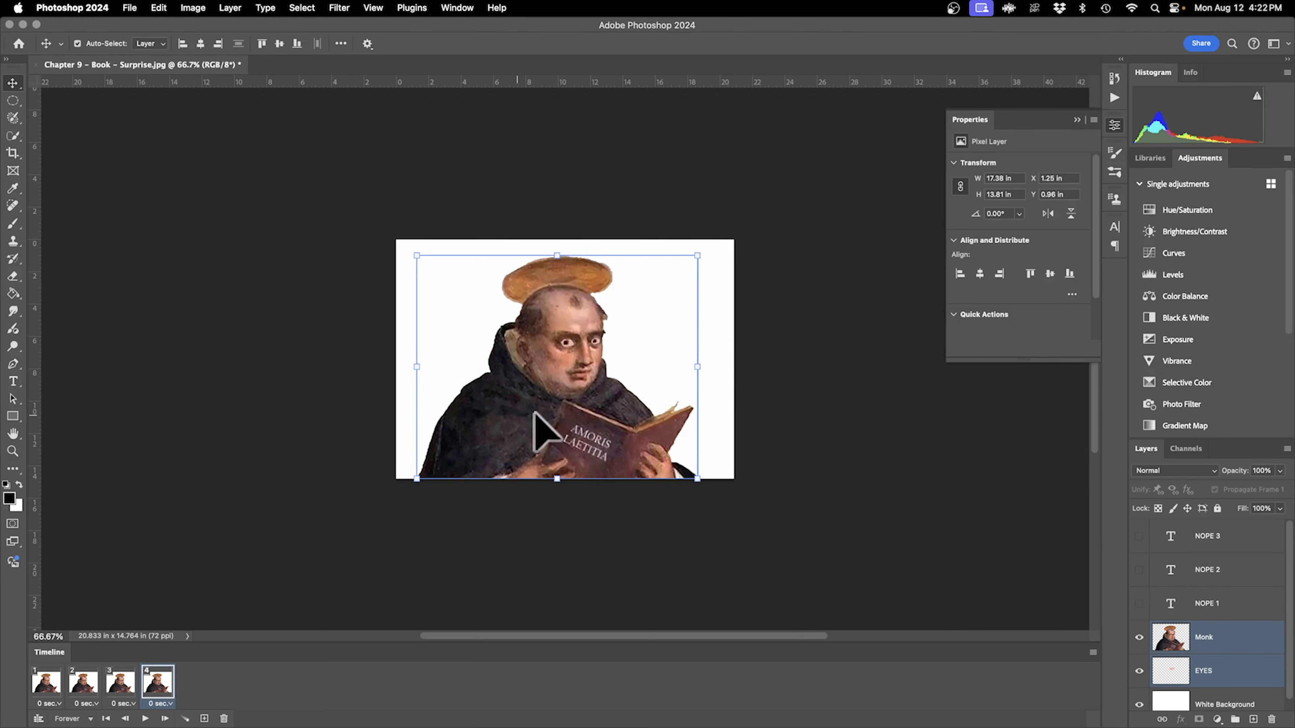
pyautogui.press('super+minus')
pyautogui.press('super+plus')
pyautogui.press('super+minus')
pyautogui.press('super+plus')
pyautogui.moveTo(582, 359); pyautogui.dragTo(364, 508)
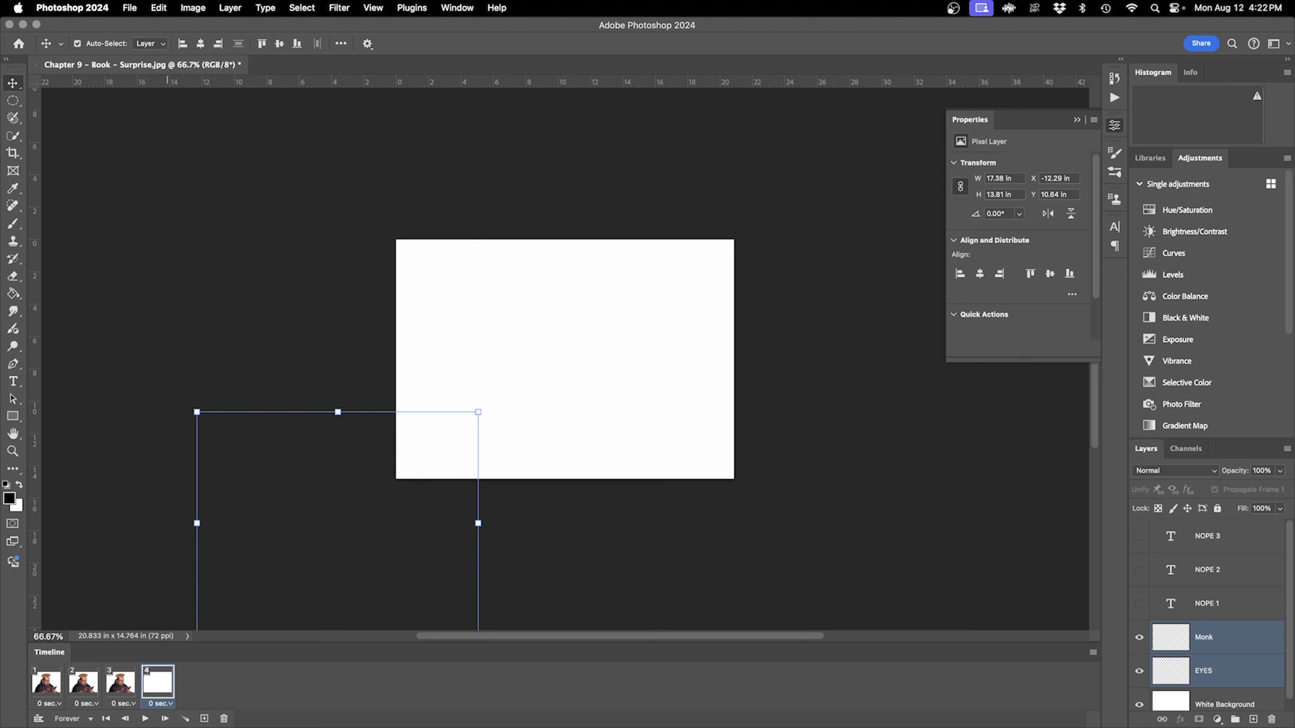
pyautogui.press('super+Tab')
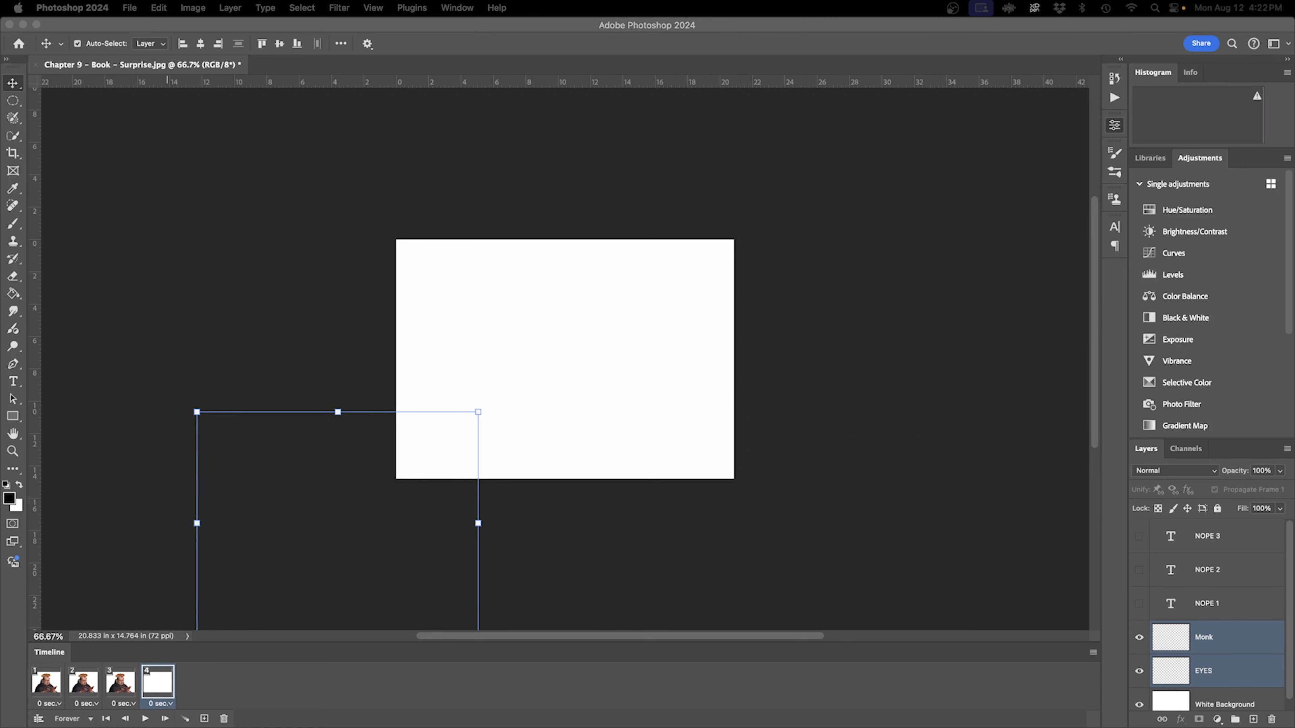
# Tween frame 1 with the next frame, adding 5 frames for all layers.
pyautogui.click(51, 686)
pyautogui.click(84, 683)
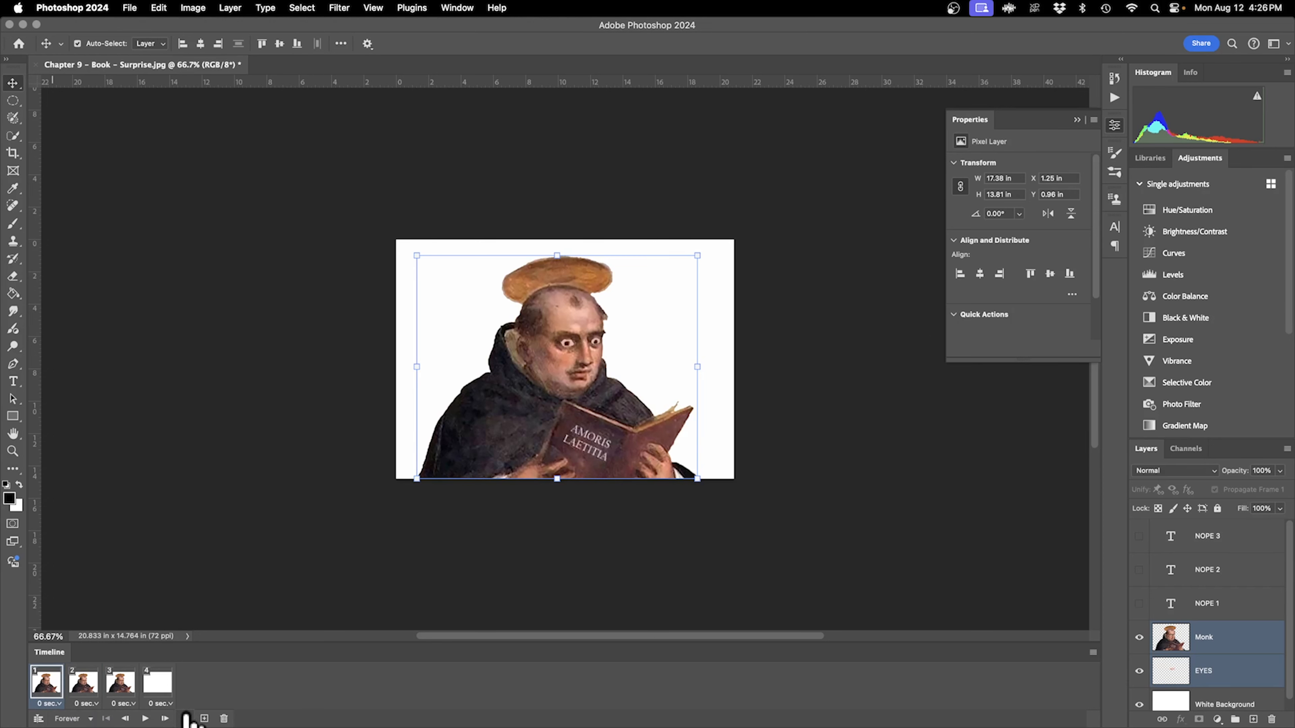
pyautogui.click(185, 718)
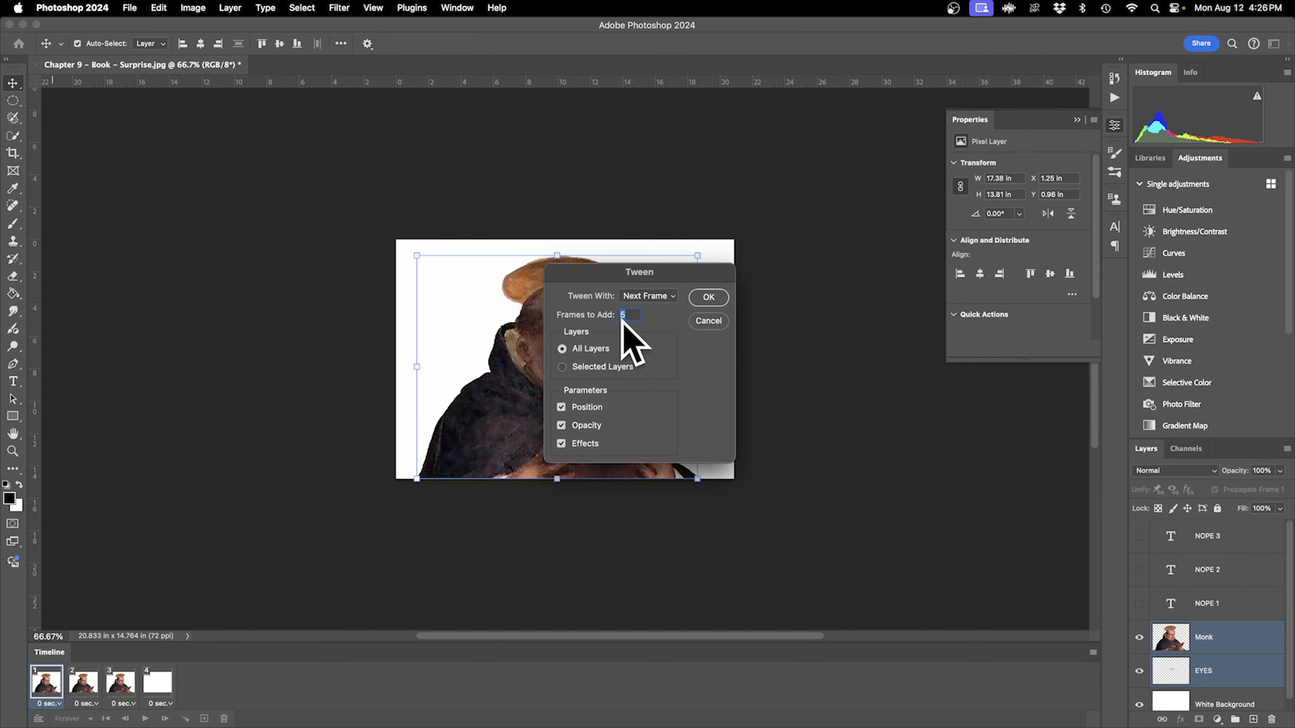
pyautogui.click(709, 298)
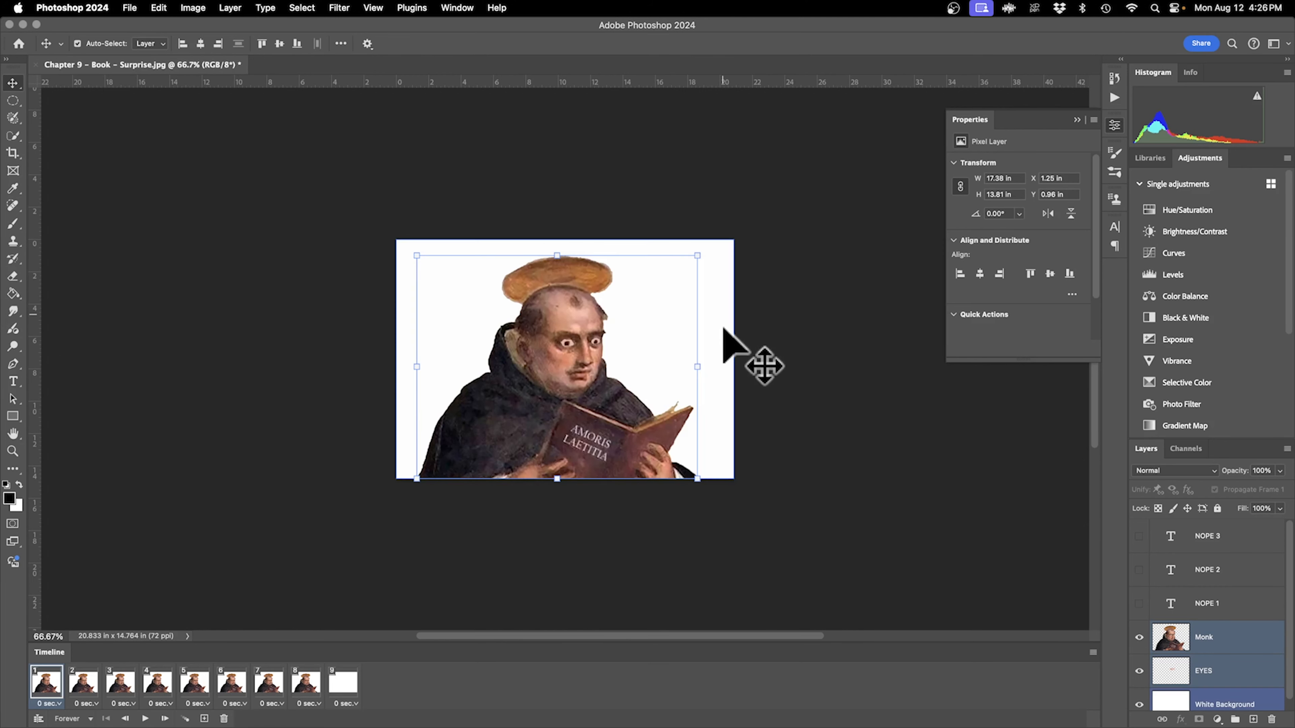
# Tween frame 8 with the final empty-canvas frame, adding 5 frames for all layers.
pyautogui.click(343, 683)
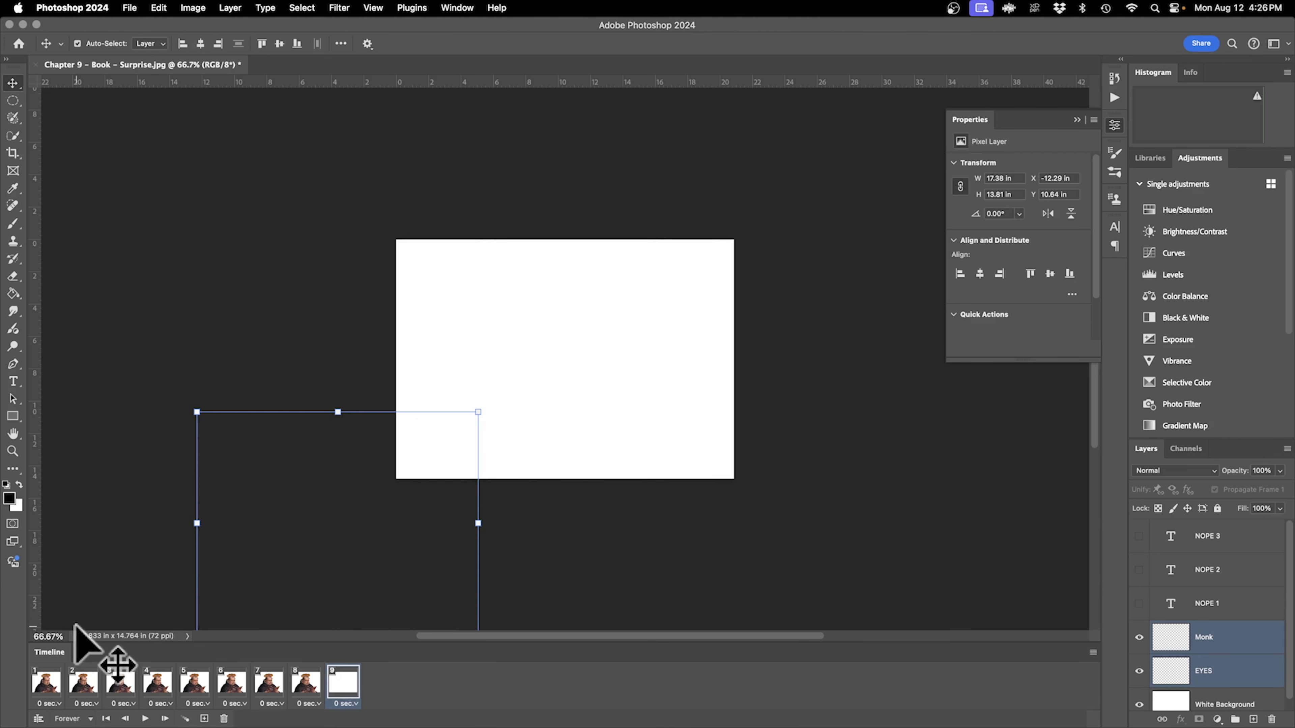
pyautogui.click(190, 406)
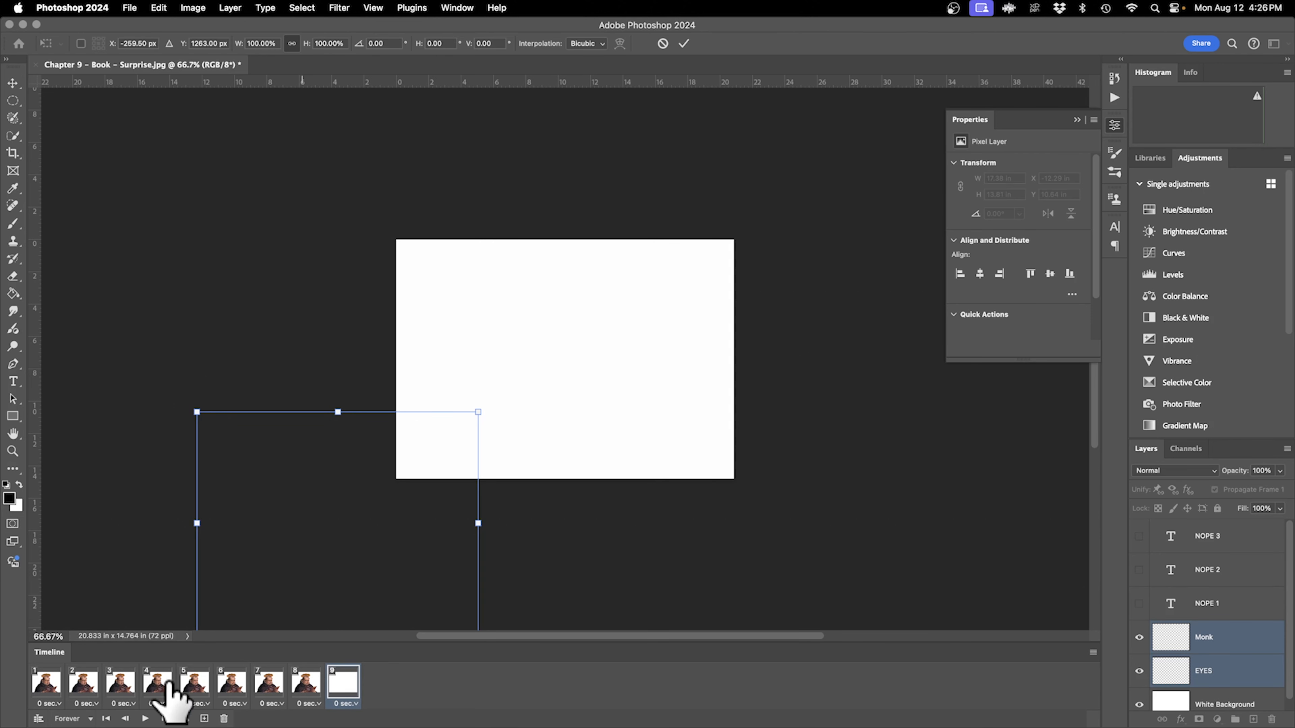
pyautogui.click(305, 683)
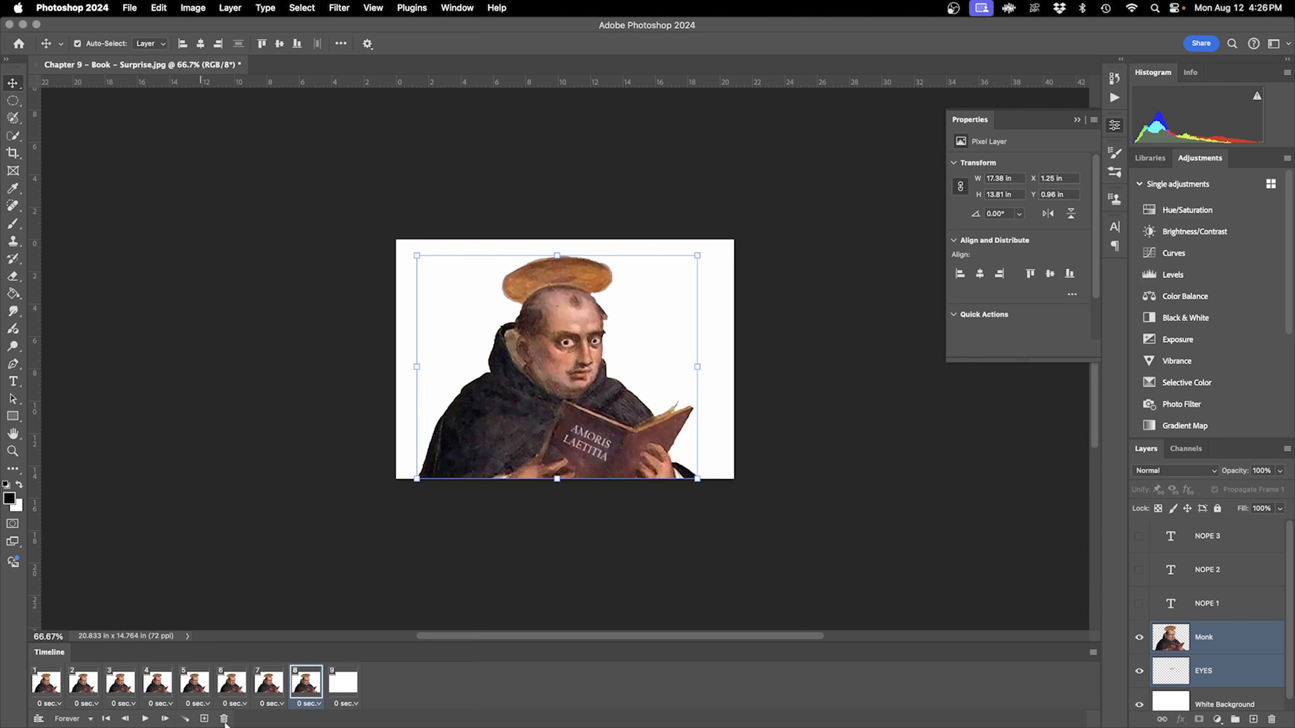
pyautogui.click(187, 718)
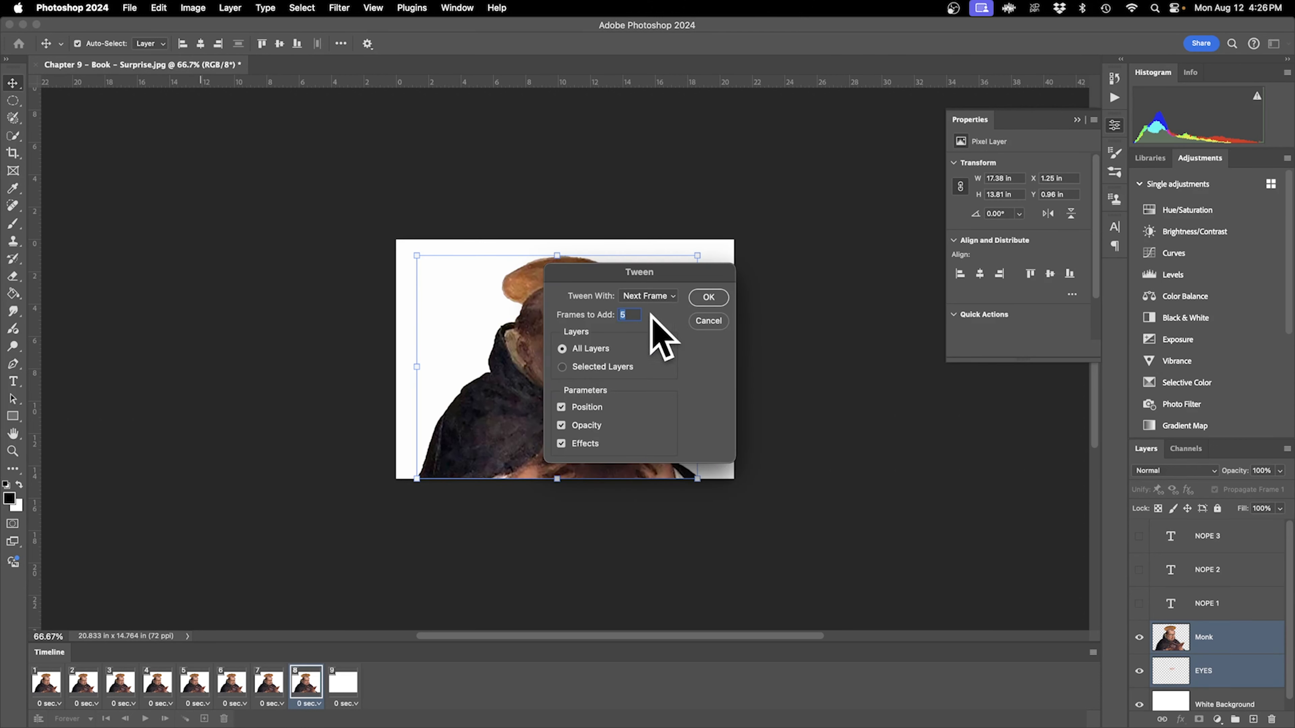
pyautogui.click(711, 296)
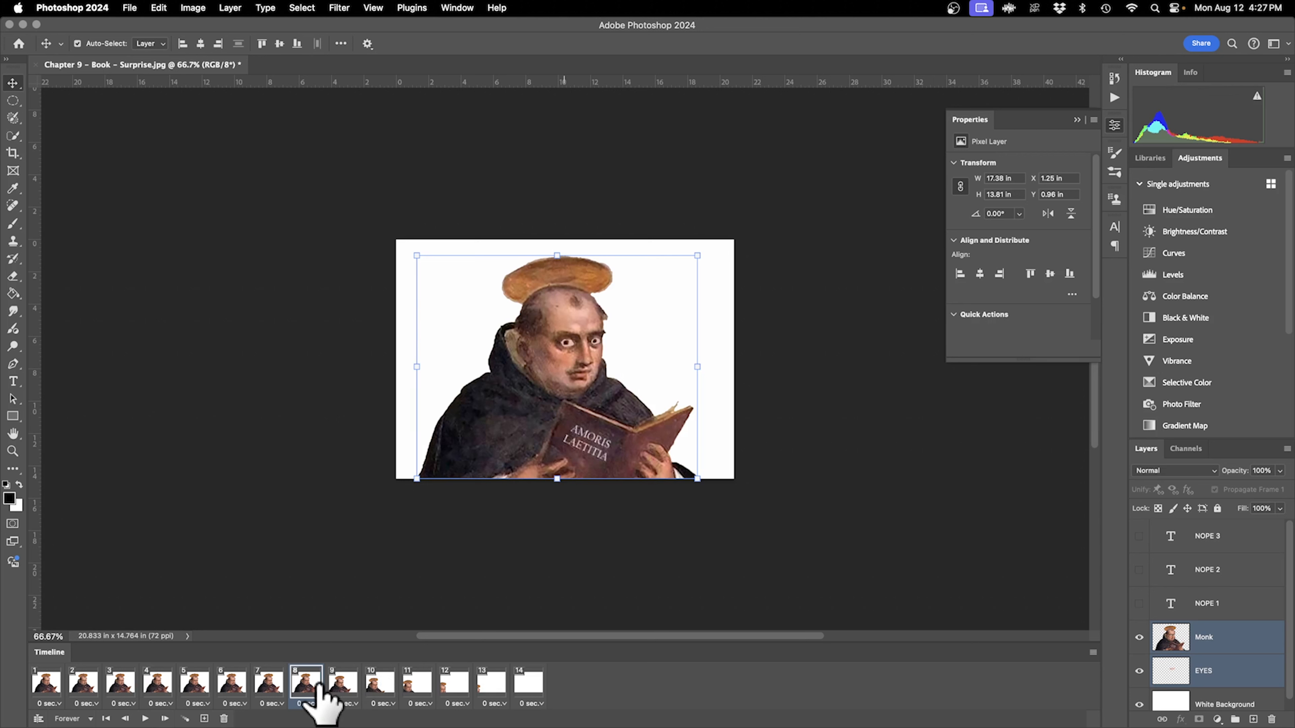
# Set the delay of frames 8 and 9 to 1 second each and preview the animation.
pyautogui.click(318, 705)
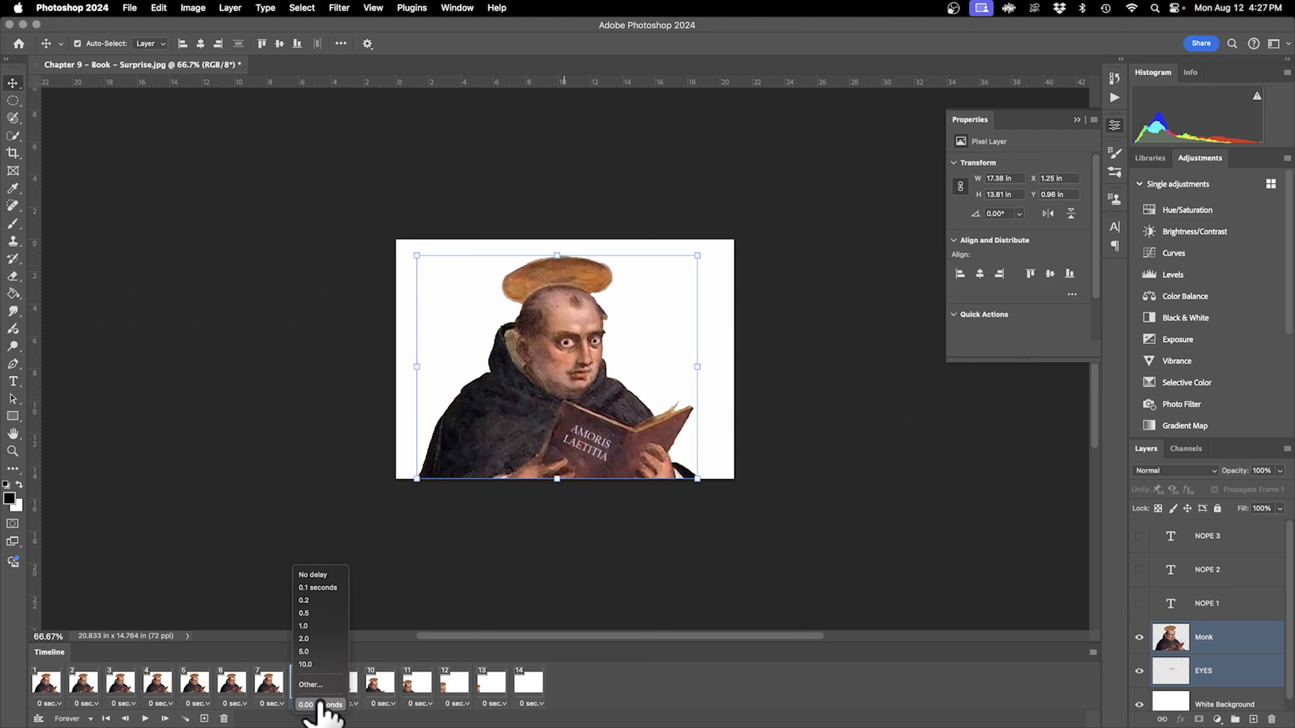
pyautogui.click(326, 625)
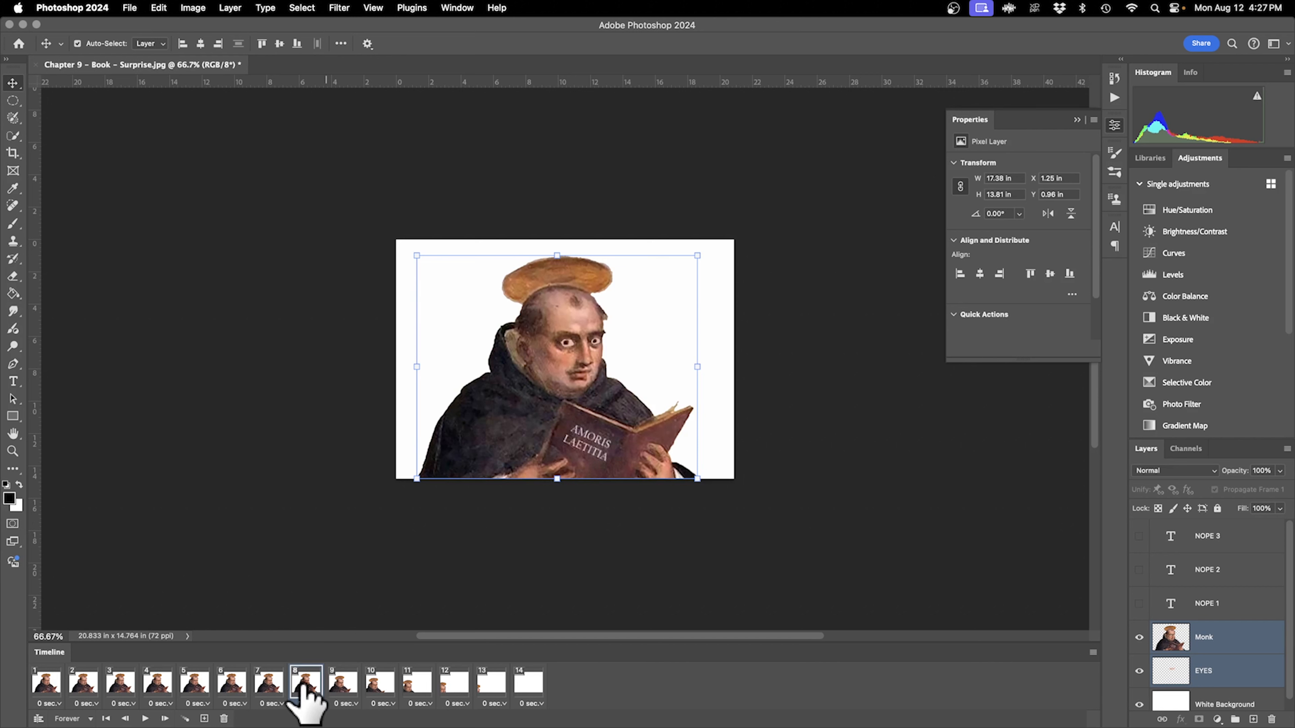
pyautogui.click(355, 703)
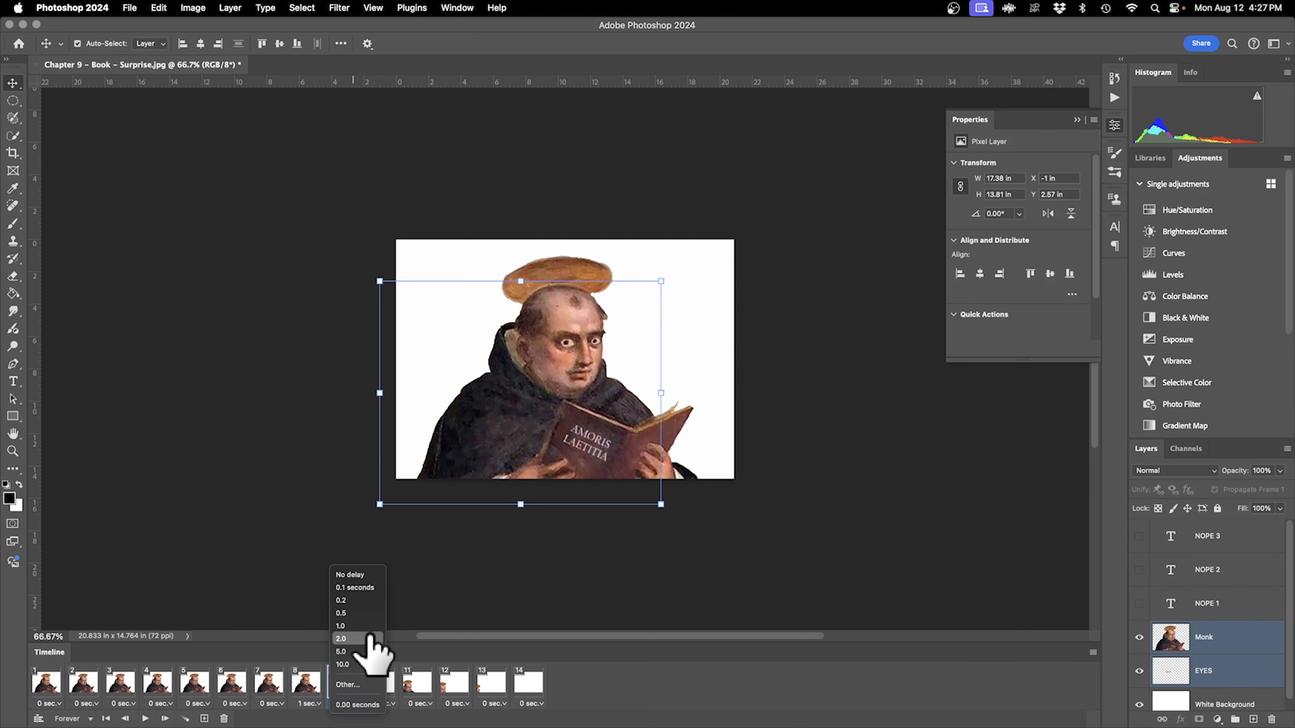
pyautogui.click(308, 704)
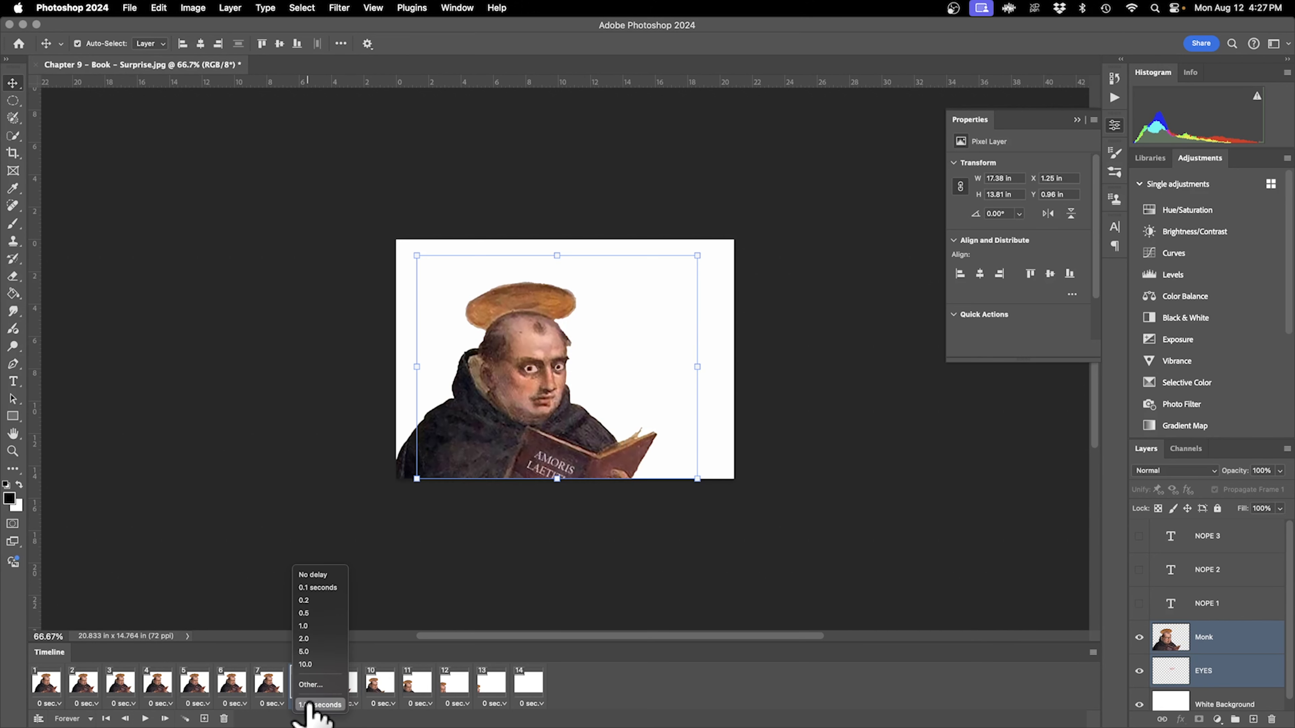
pyautogui.click(386, 634)
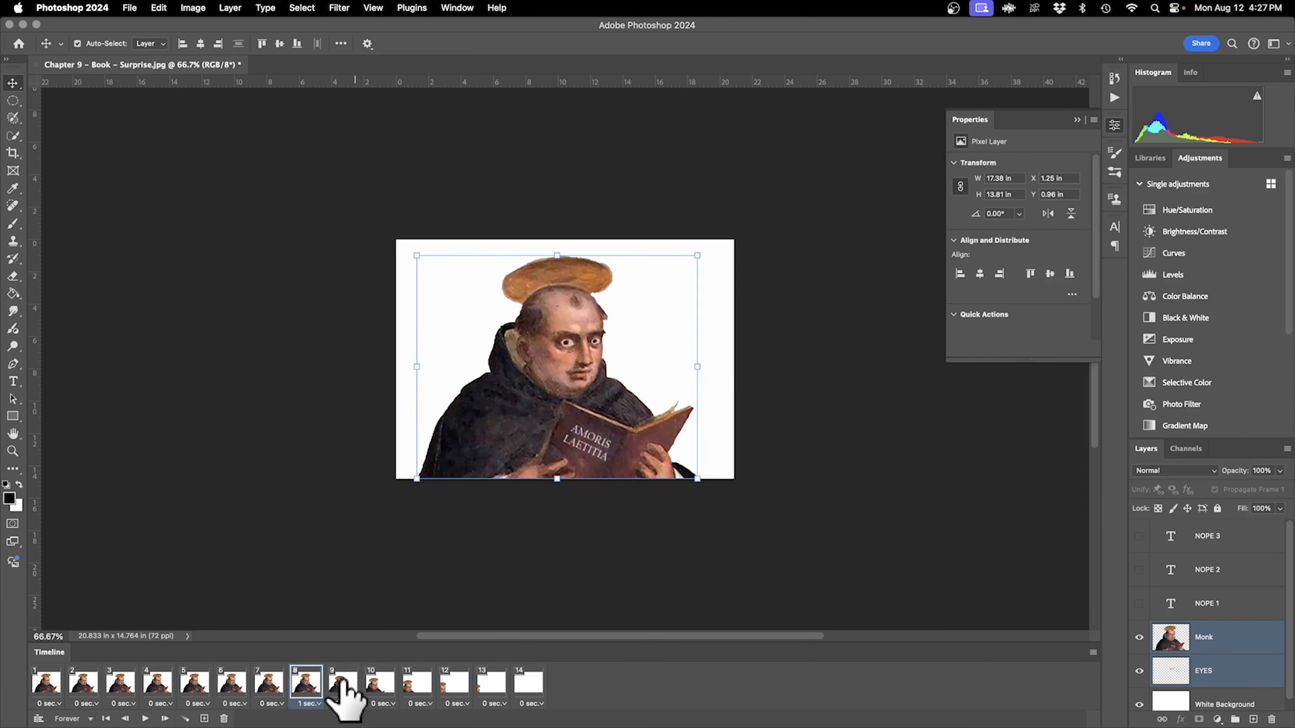
pyautogui.click(339, 684)
pyautogui.click(146, 719)
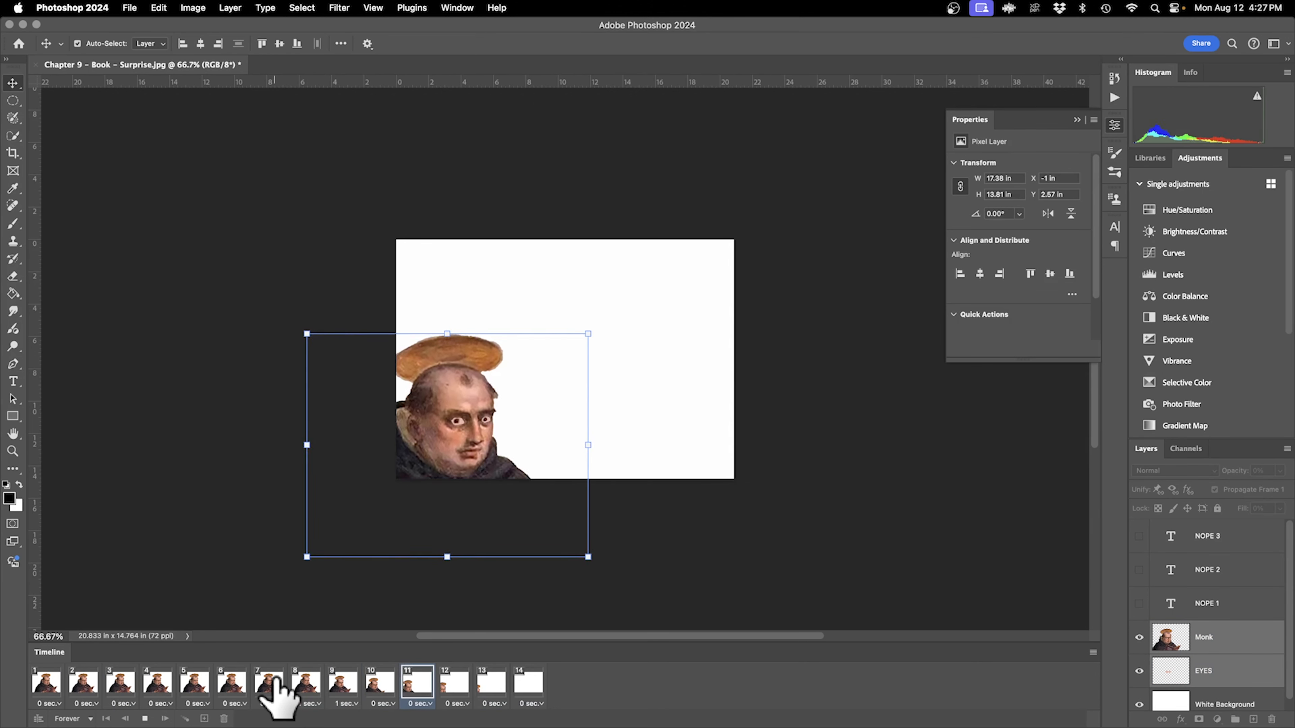
pyautogui.click(145, 719)
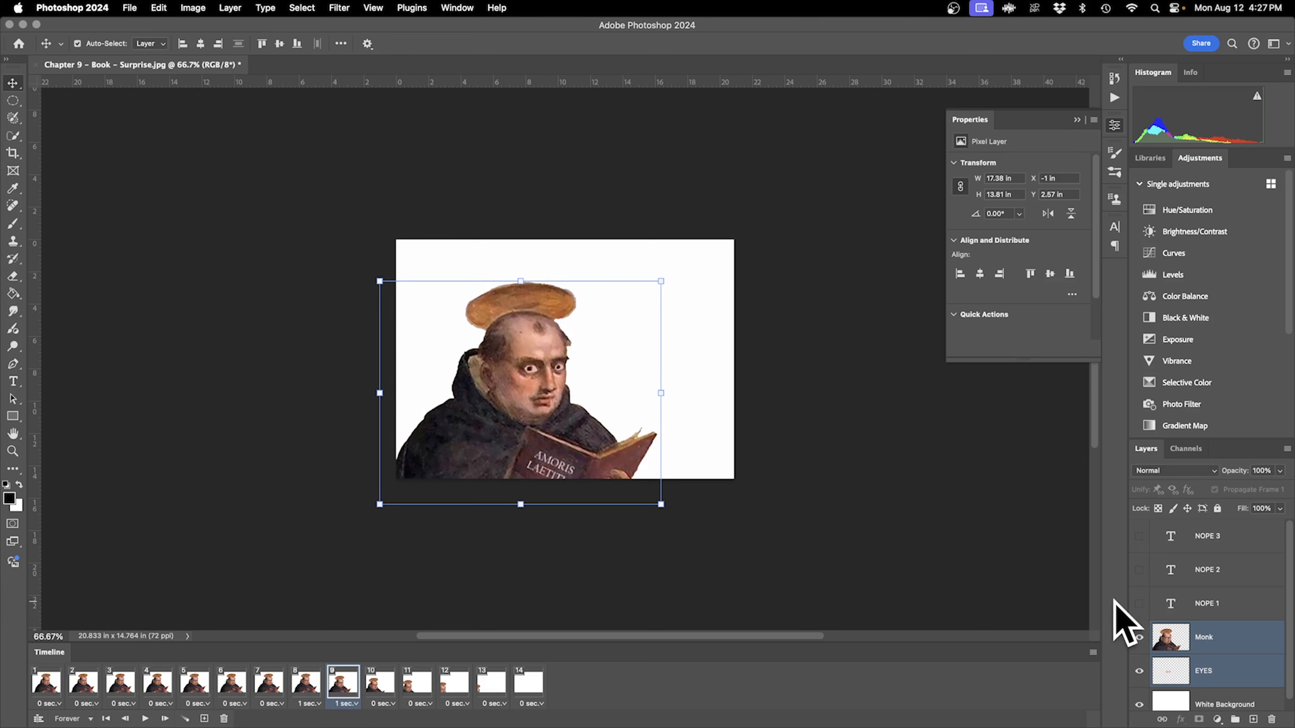
# Show the NOPE 1 layer in frame 9, NOPE 2 in frame 10, NOPE 3 in frame 11 and NOPE 1 in frame 12.
pyautogui.click(1139, 604)
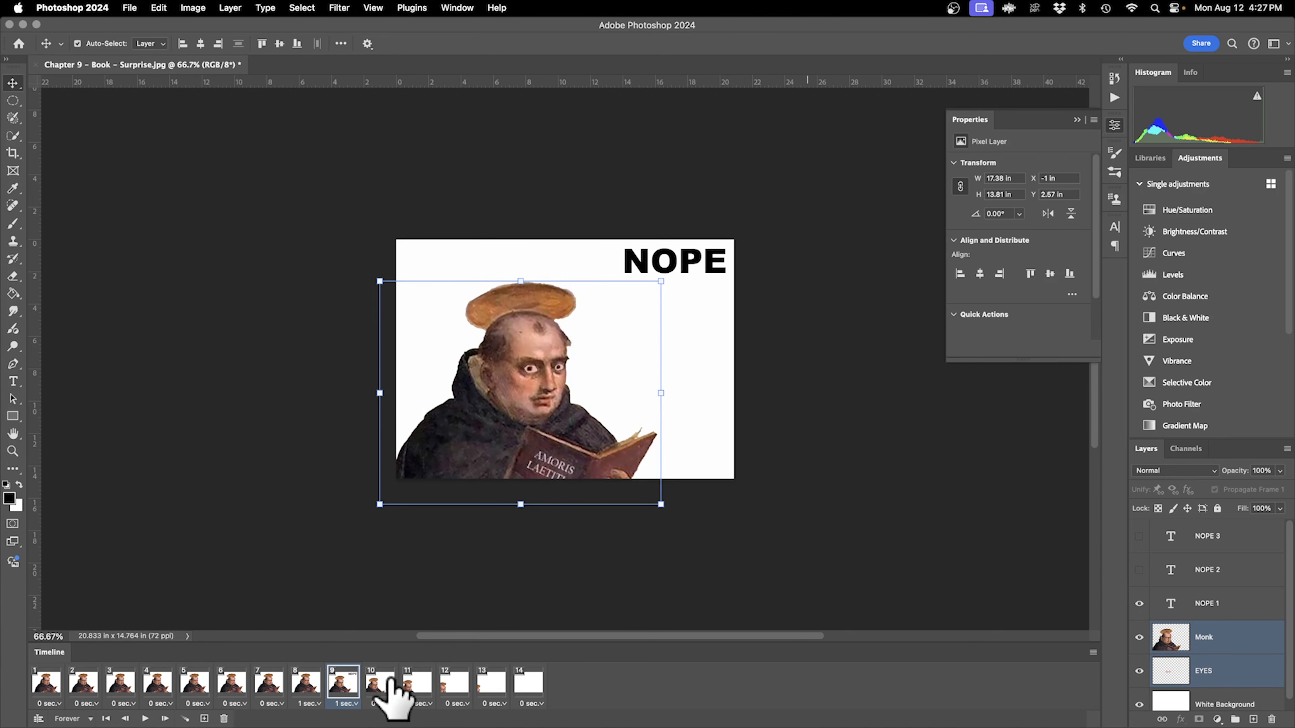
pyautogui.click(381, 683)
pyautogui.click(1138, 575)
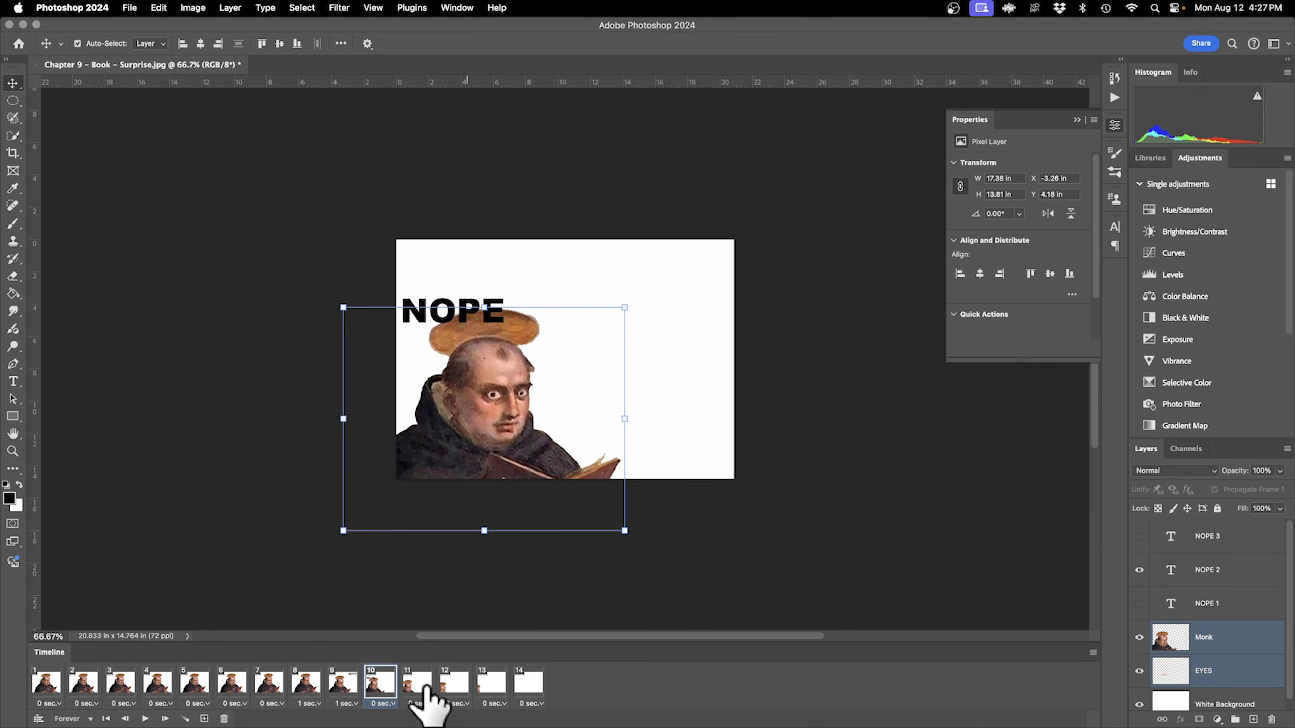
pyautogui.click(418, 683)
pyautogui.click(1139, 536)
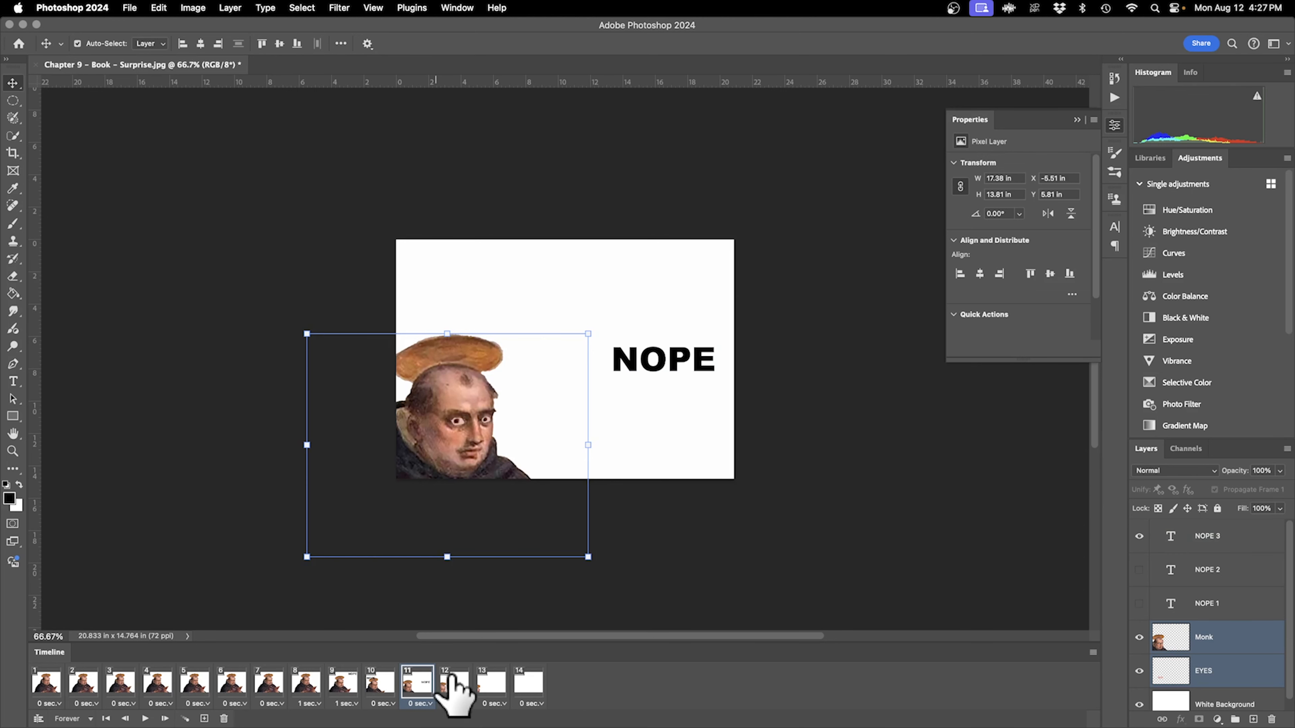
pyautogui.click(454, 682)
pyautogui.click(1138, 603)
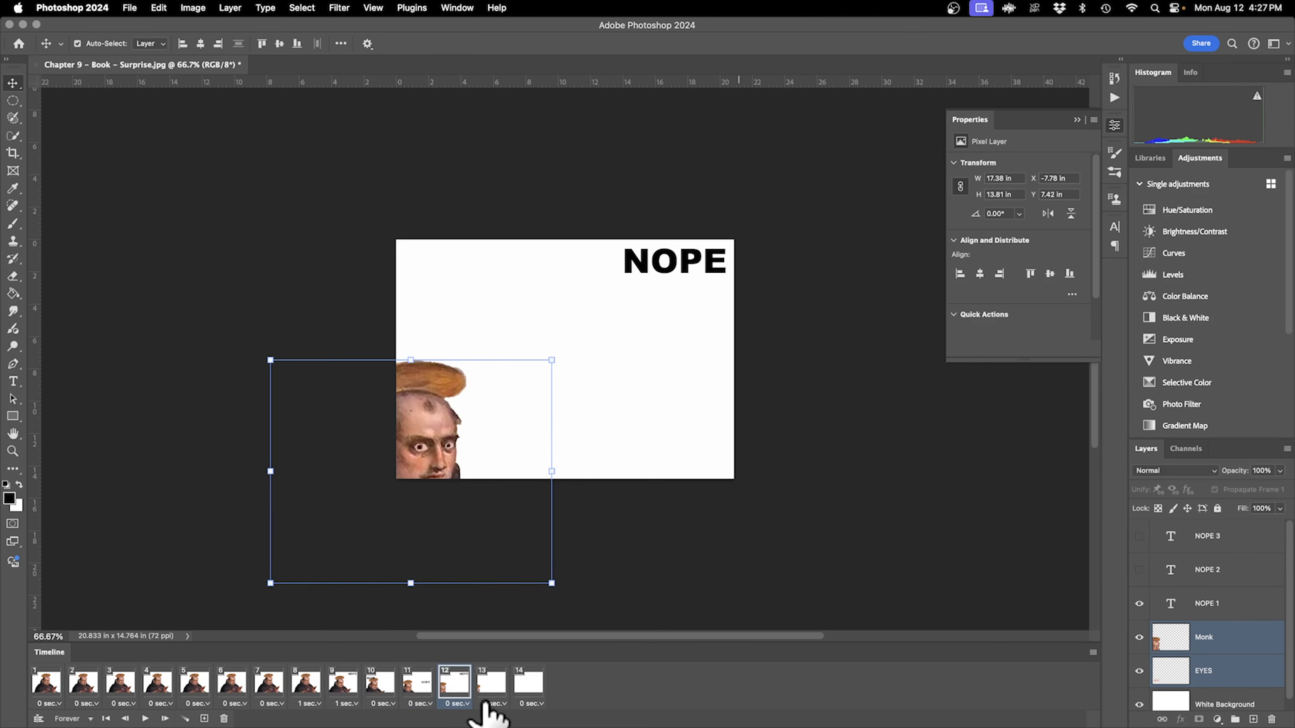
# Show the NOPE 2 layer in frame 13 and NOPE 3 in frame 14, and preview the animation.
pyautogui.click(491, 683)
pyautogui.click(1138, 569)
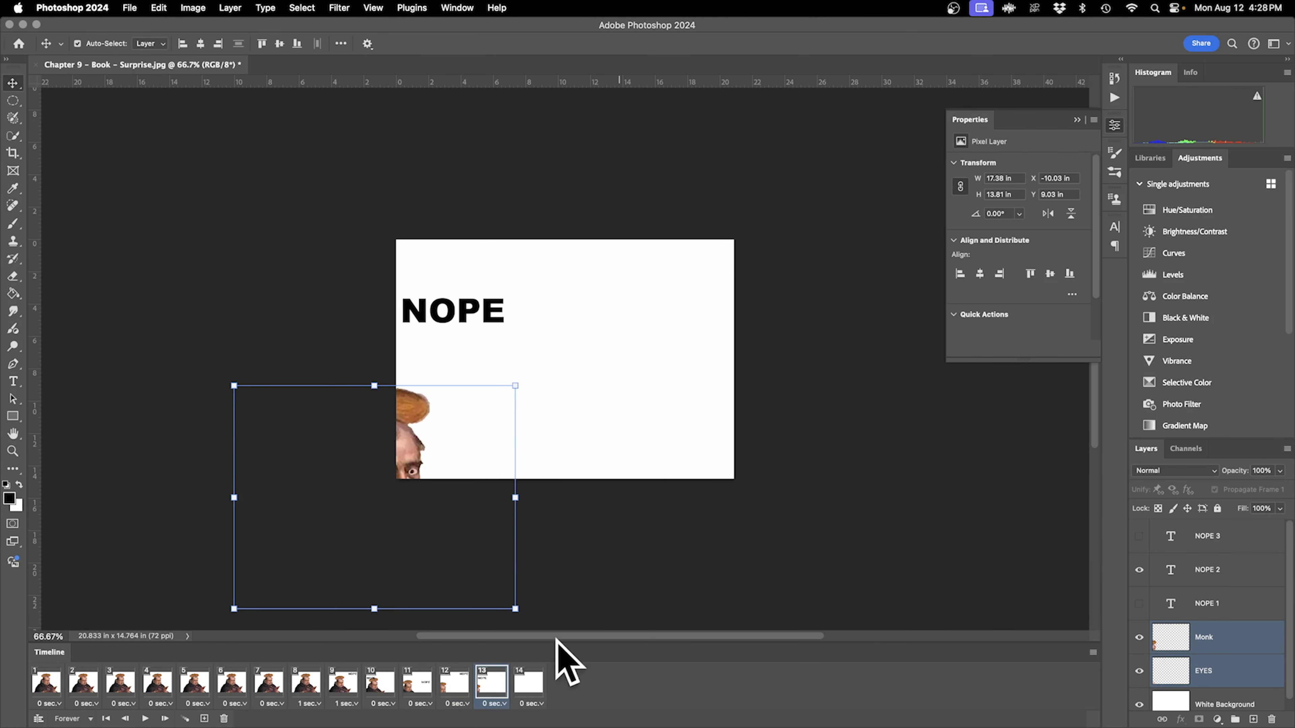
pyautogui.click(528, 683)
pyautogui.click(1139, 535)
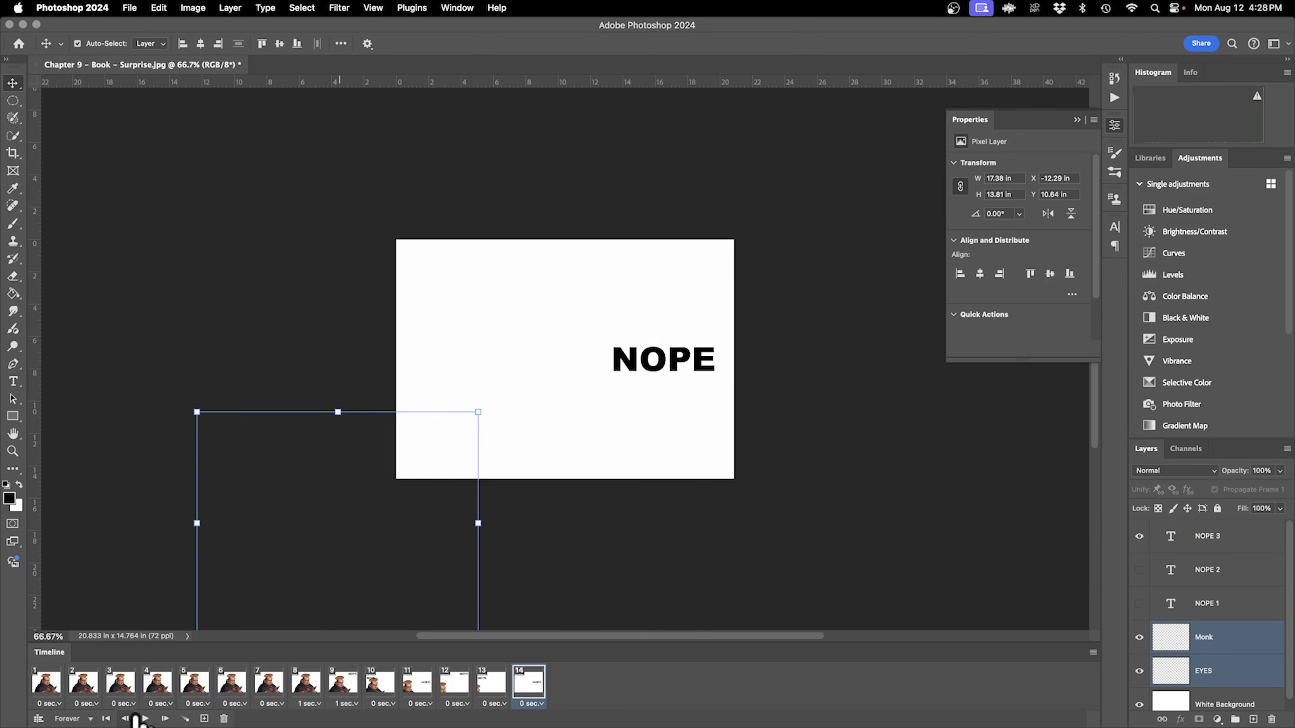
pyautogui.click(143, 718)
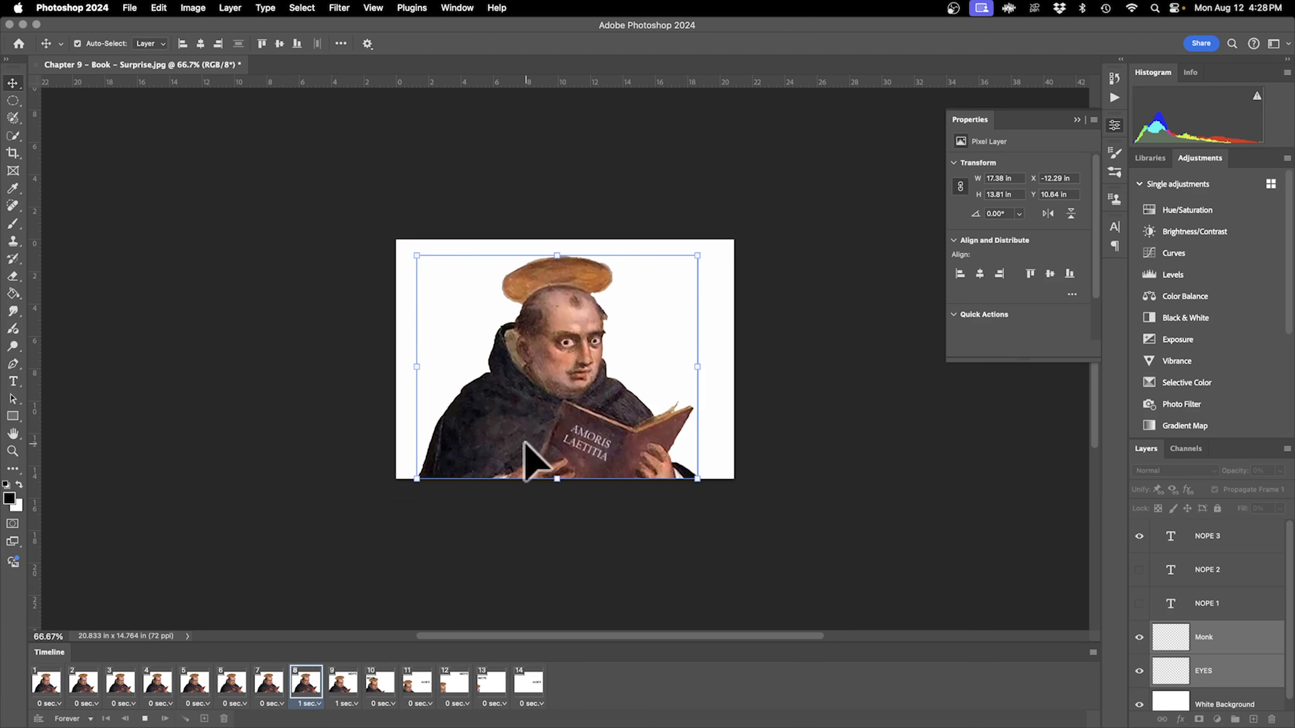
# Save the document in Photoshop format as Chapter 9 - Book - Surprise.psd in the Desktop folder.
pyautogui.click(128, 8)
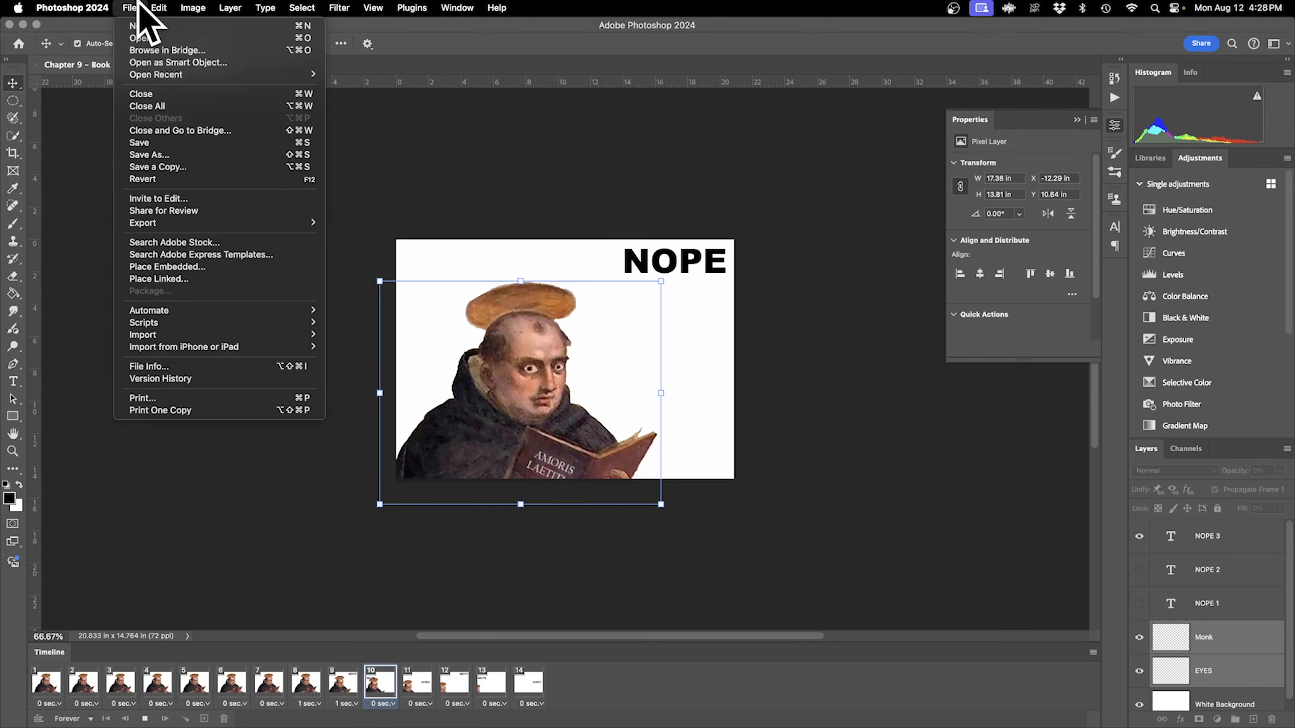
pyautogui.click(145, 154)
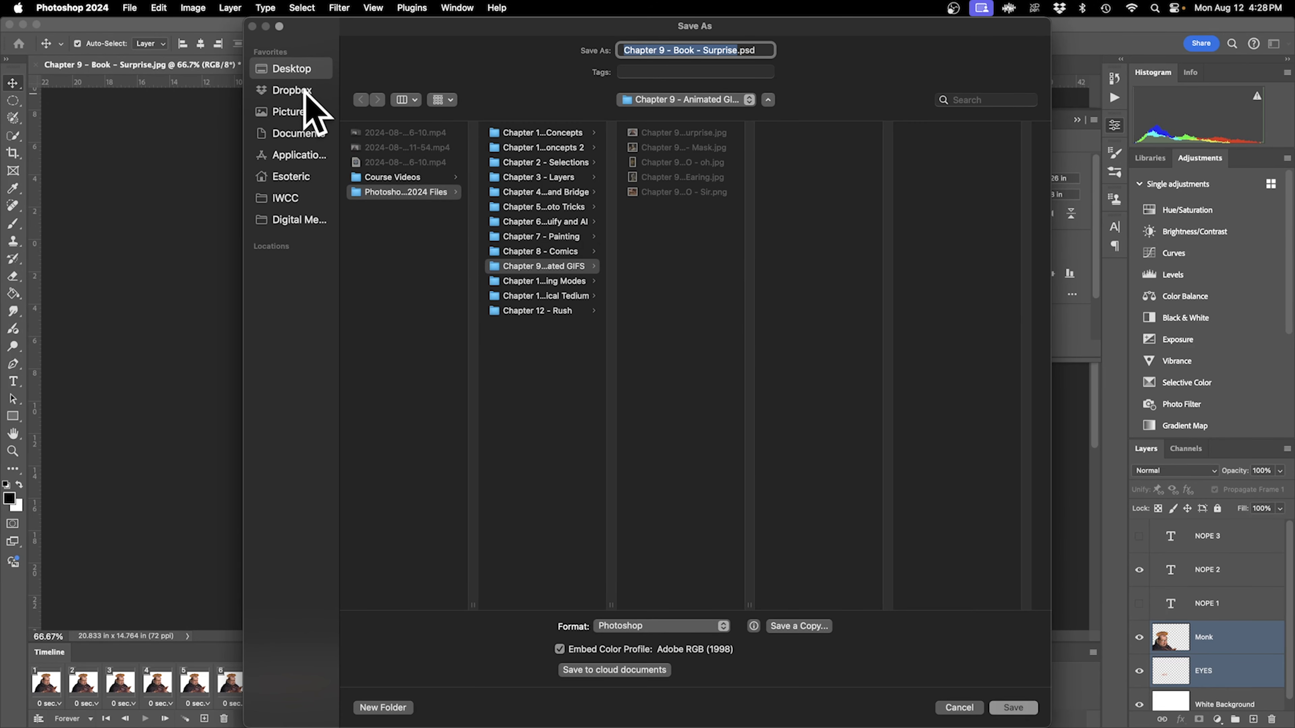
pyautogui.click(298, 69)
pyautogui.click(1028, 707)
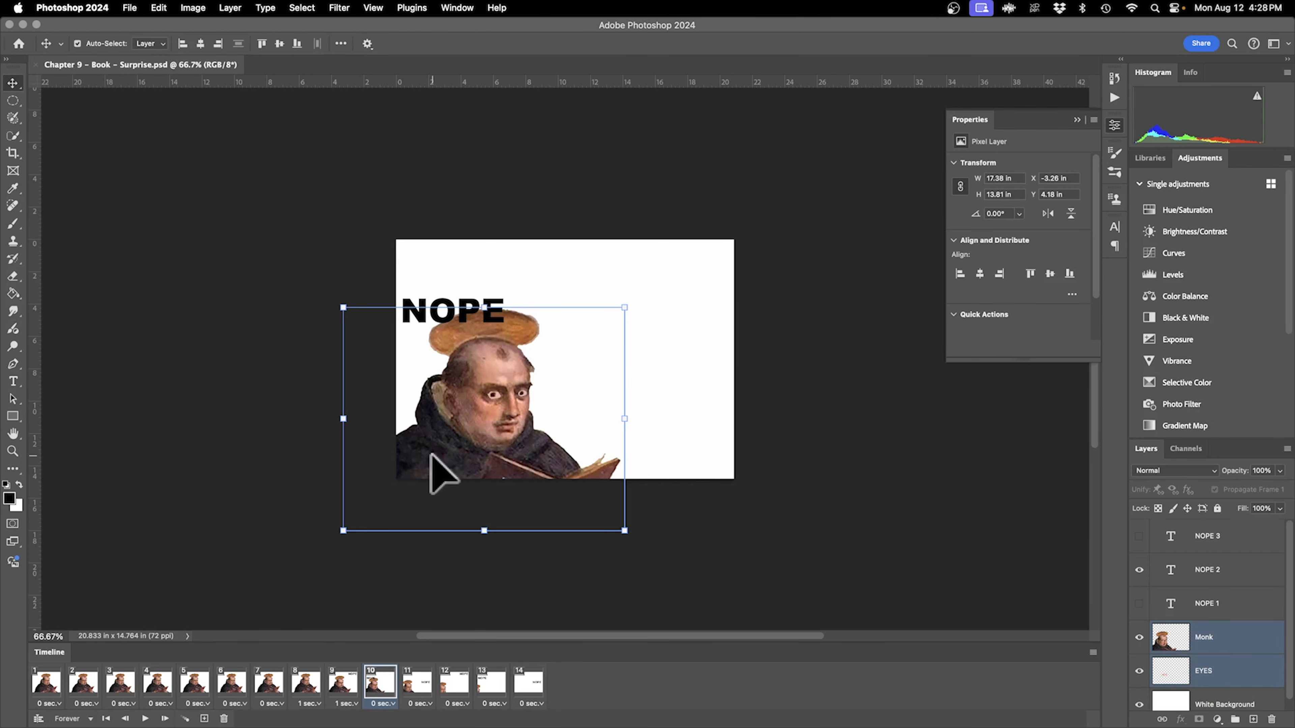
pyautogui.click(131, 7)
pyautogui.click(171, 167)
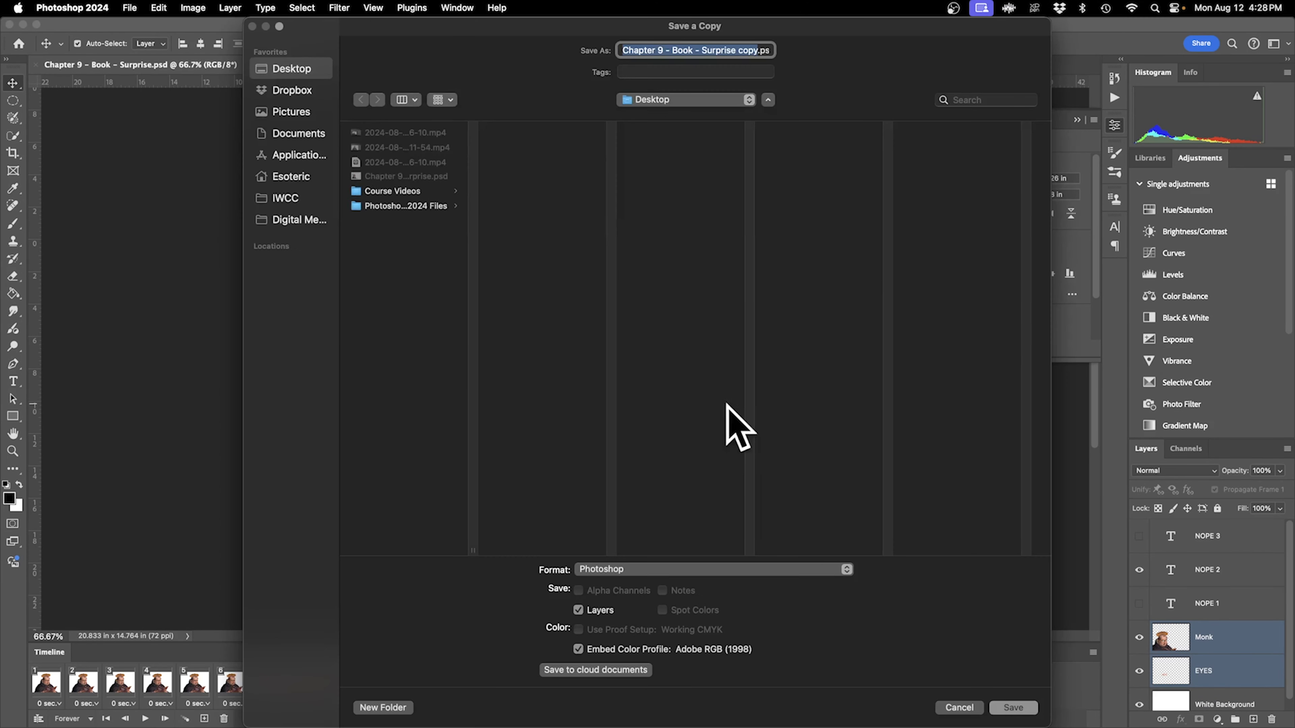
pyautogui.click(655, 569)
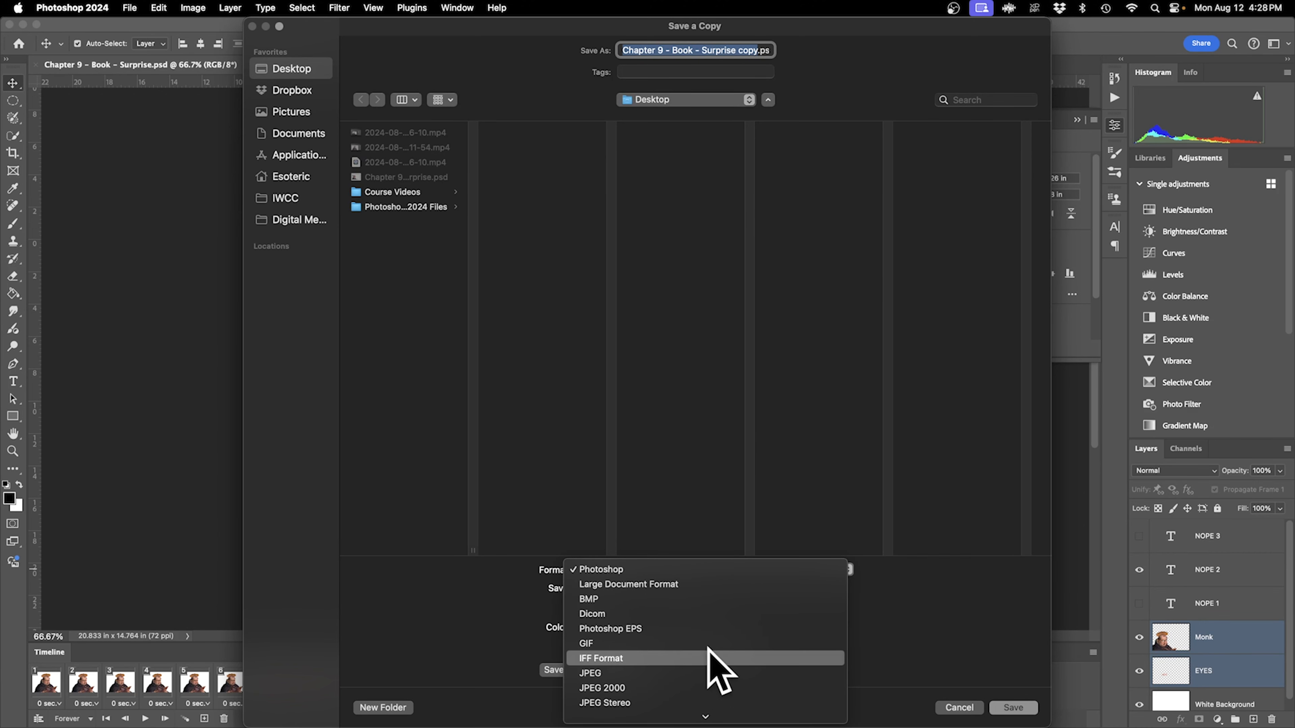
pyautogui.click(953, 710)
pyautogui.click(956, 707)
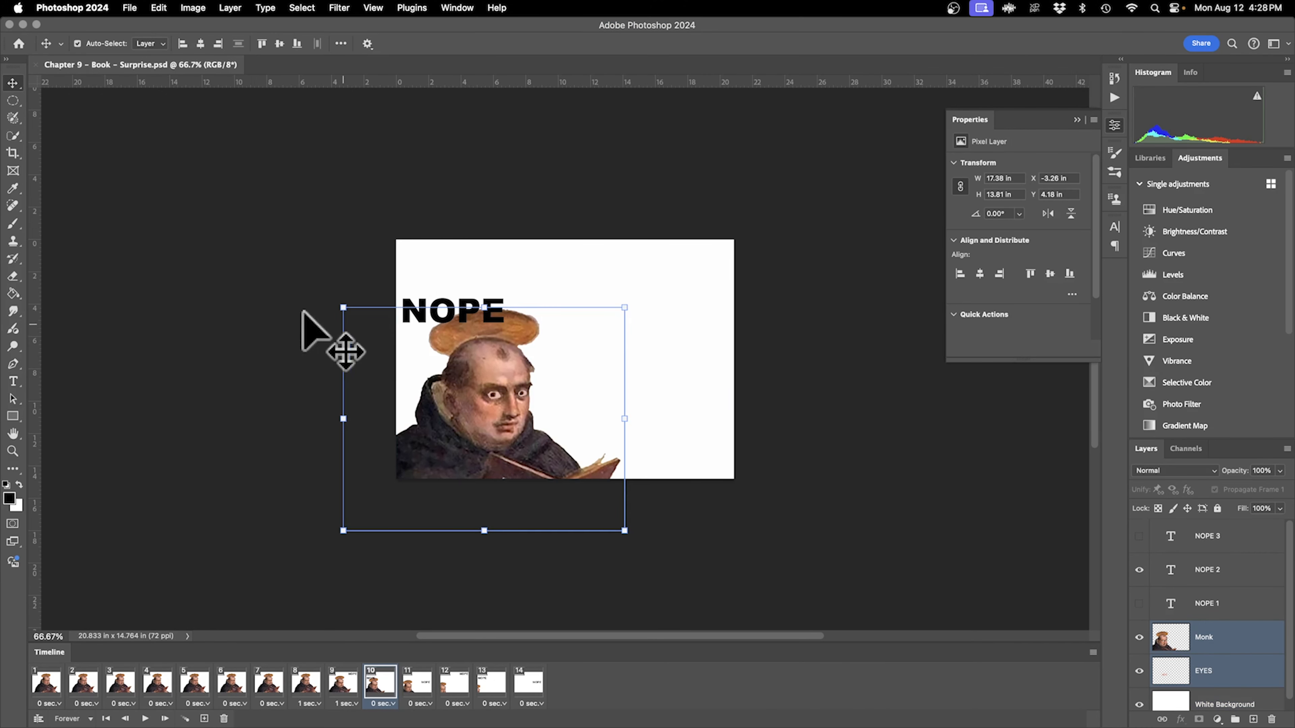
# Open the legacy Save for Web export and use the GIF 32 Dithered preset.
pyautogui.click(129, 8)
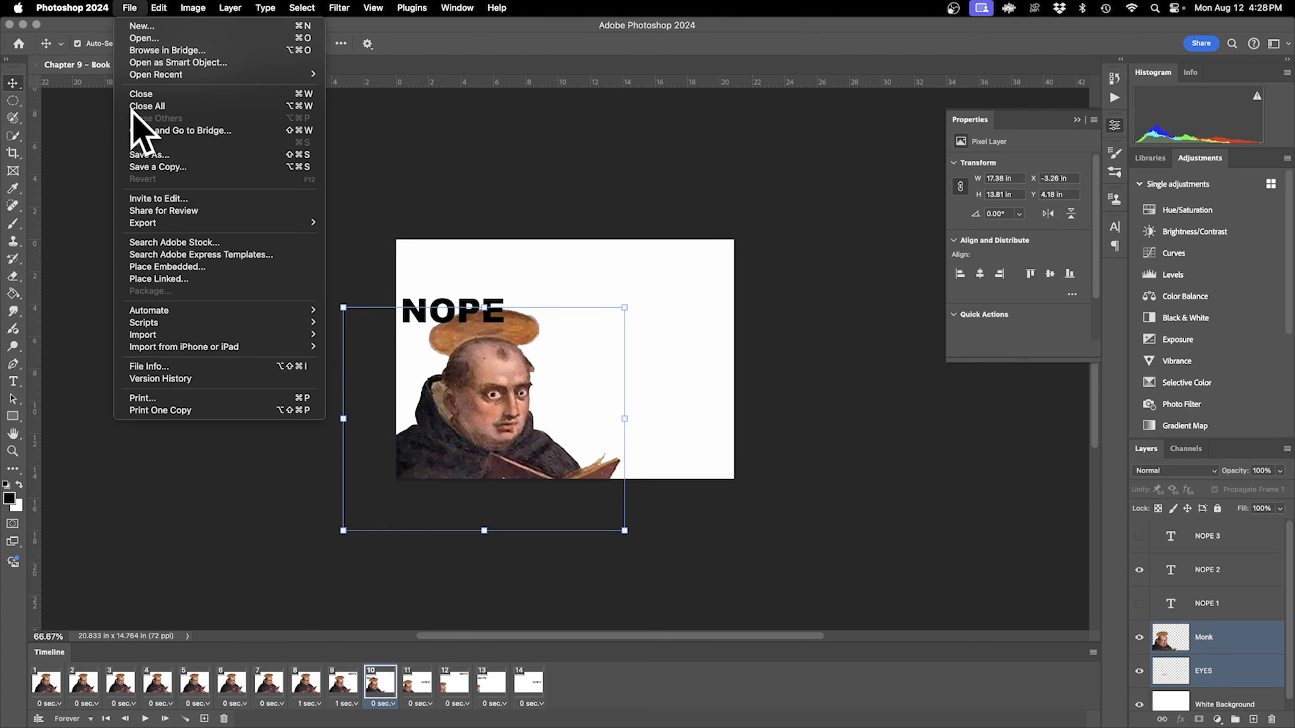
pyautogui.moveTo(153, 223)
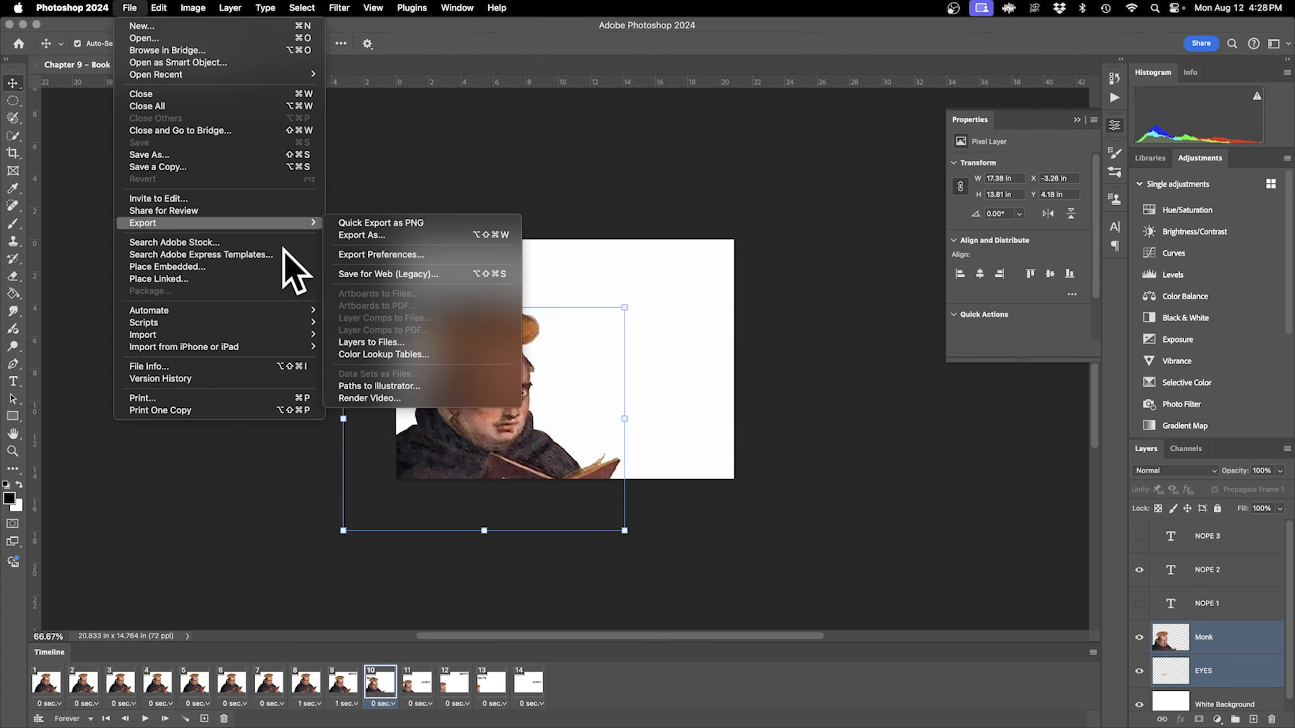
pyautogui.click(450, 274)
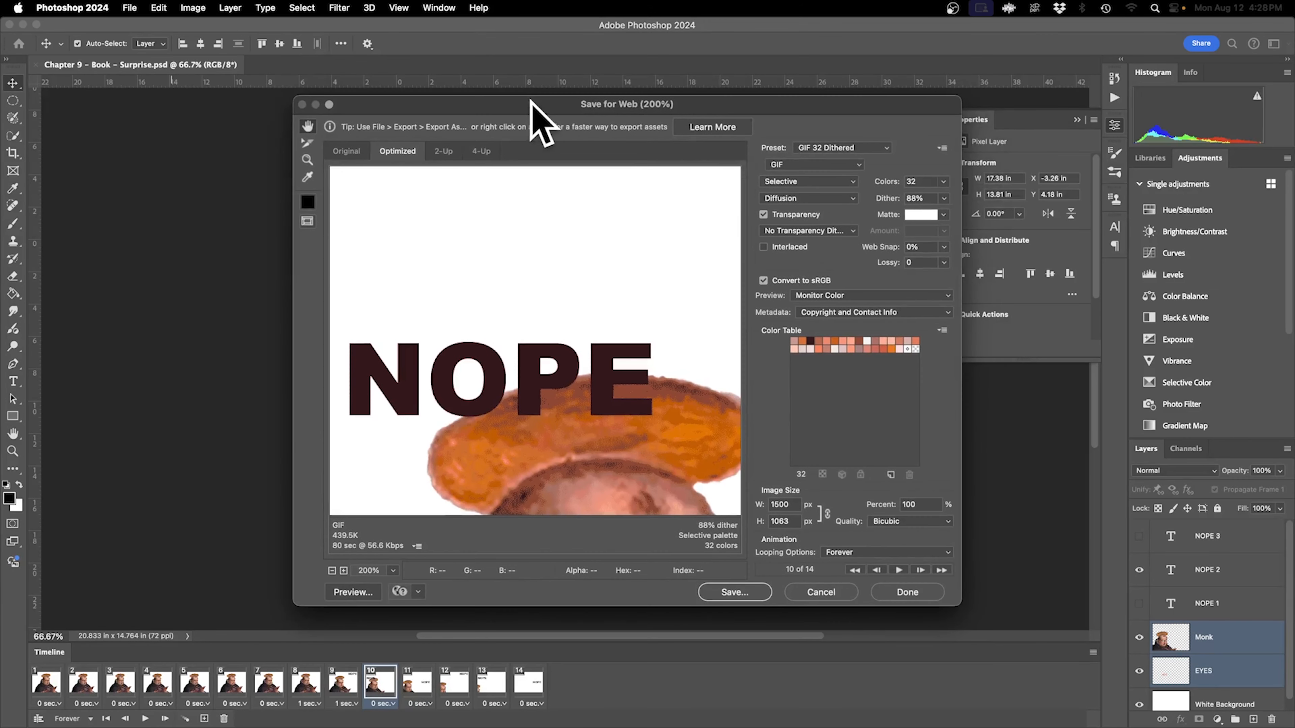
pyautogui.click(828, 152)
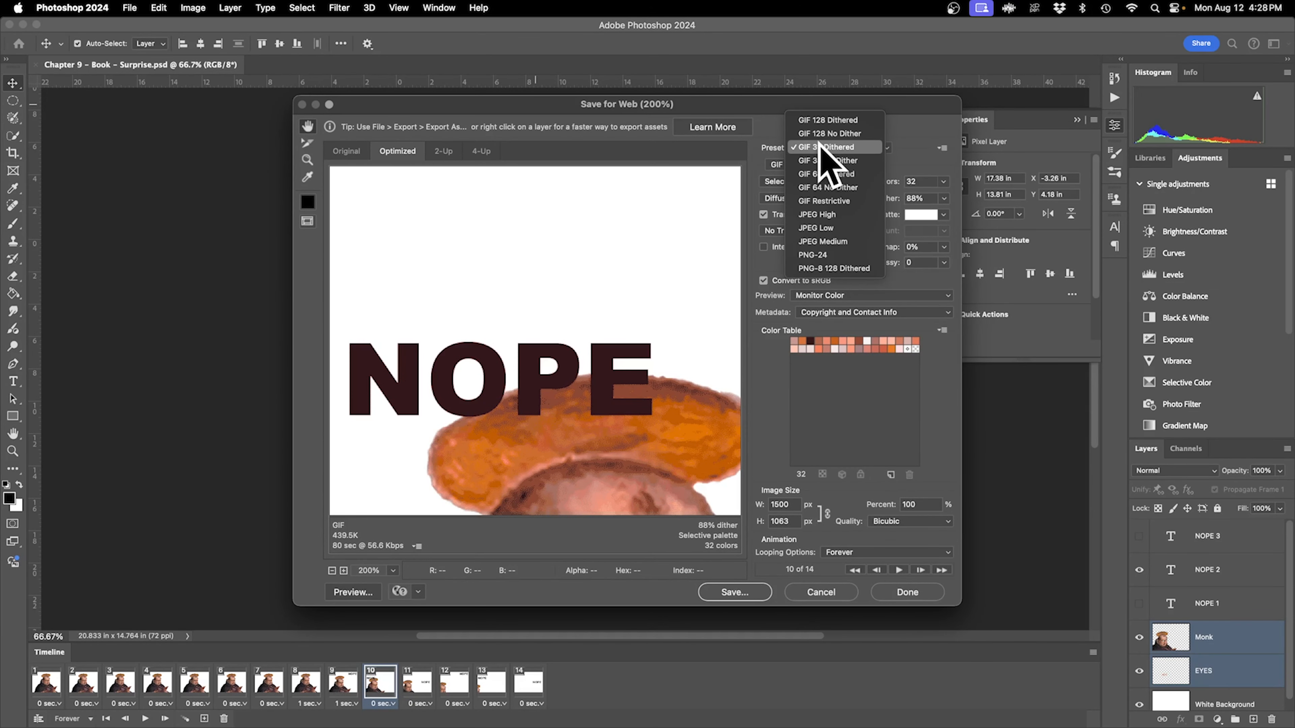
pyautogui.click(826, 148)
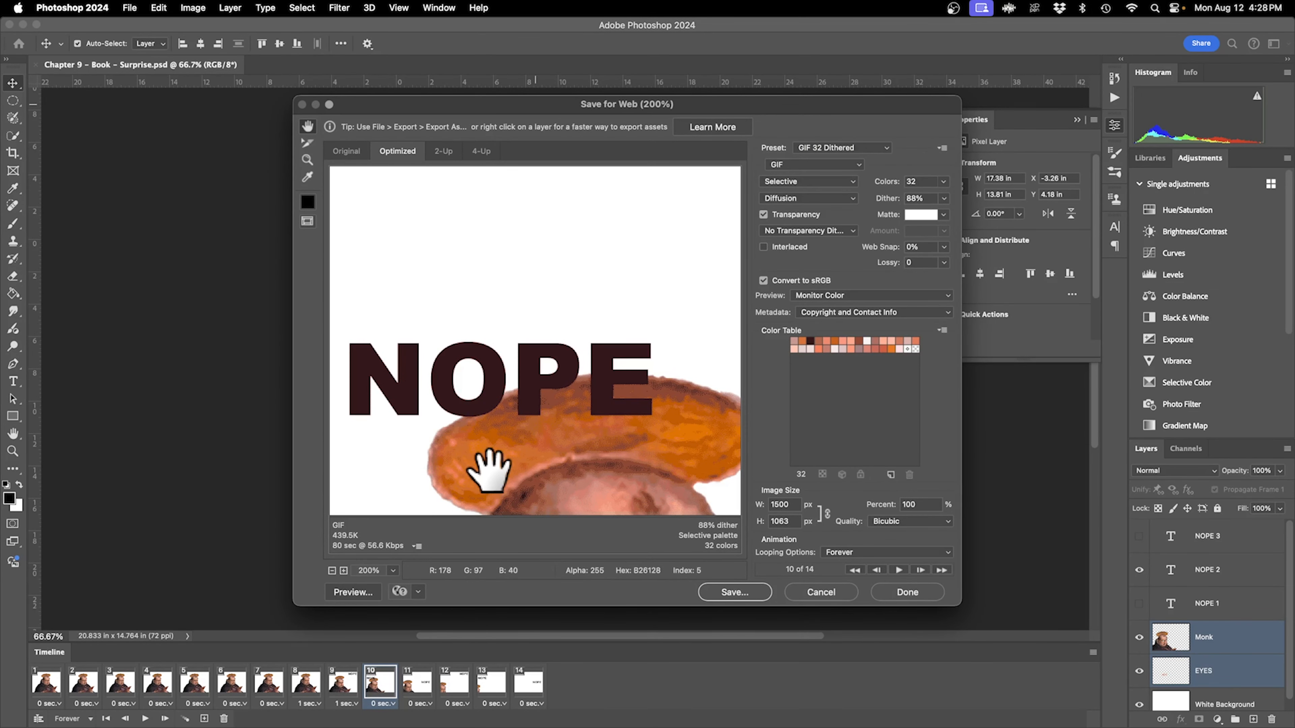
# Try the GIF 64 No Dither preset and set the export preset back to GIF 32 Dithered.
pyautogui.click(841, 147)
pyautogui.click(864, 210)
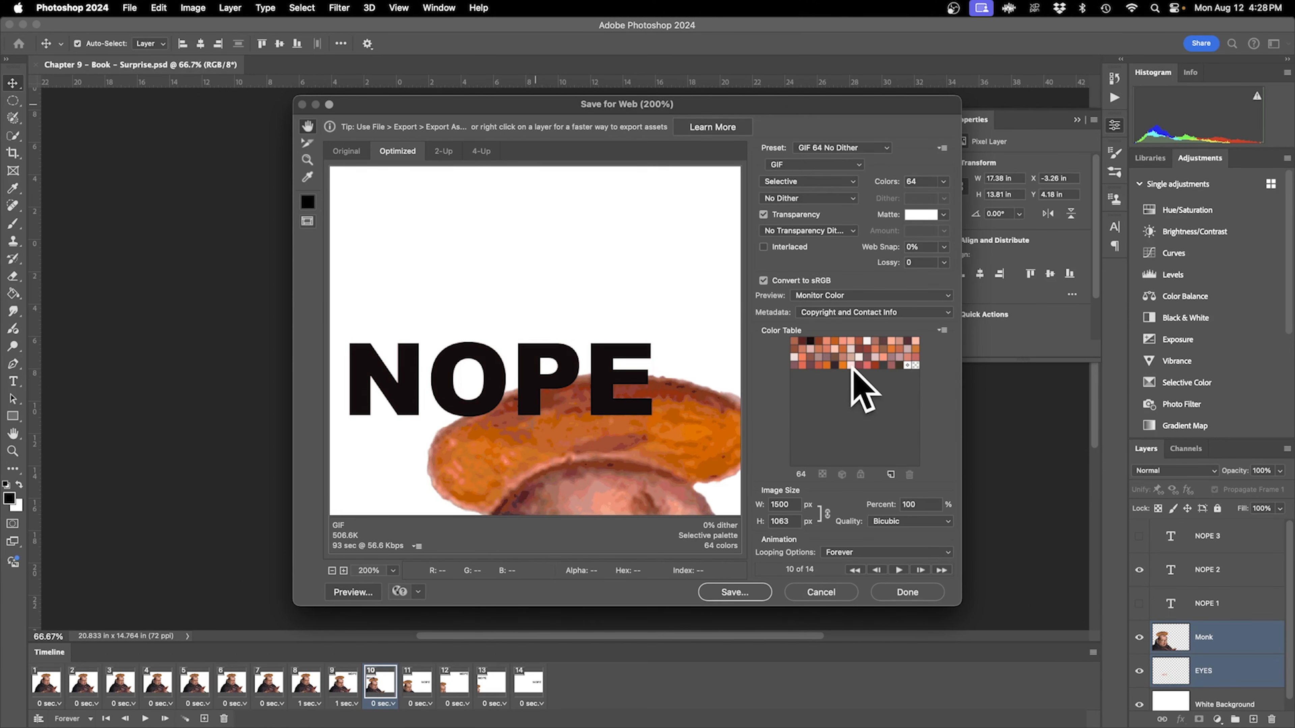
pyautogui.click(852, 147)
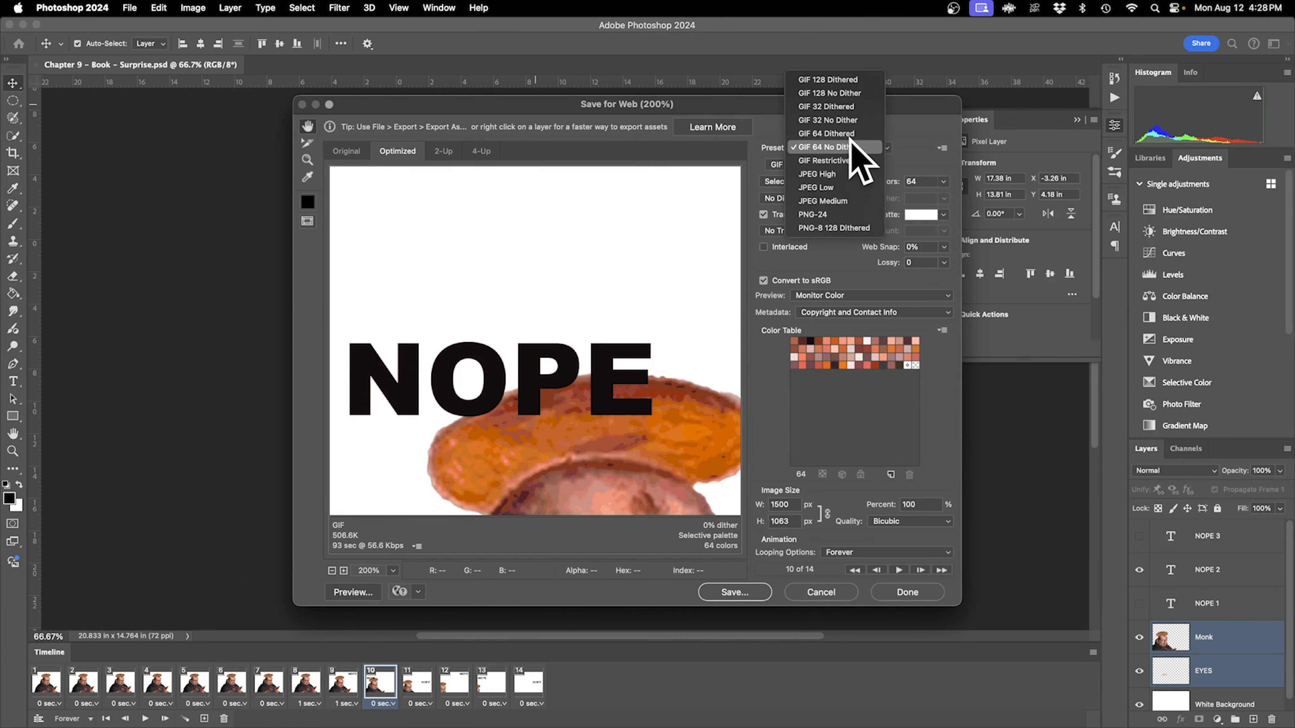
pyautogui.click(850, 106)
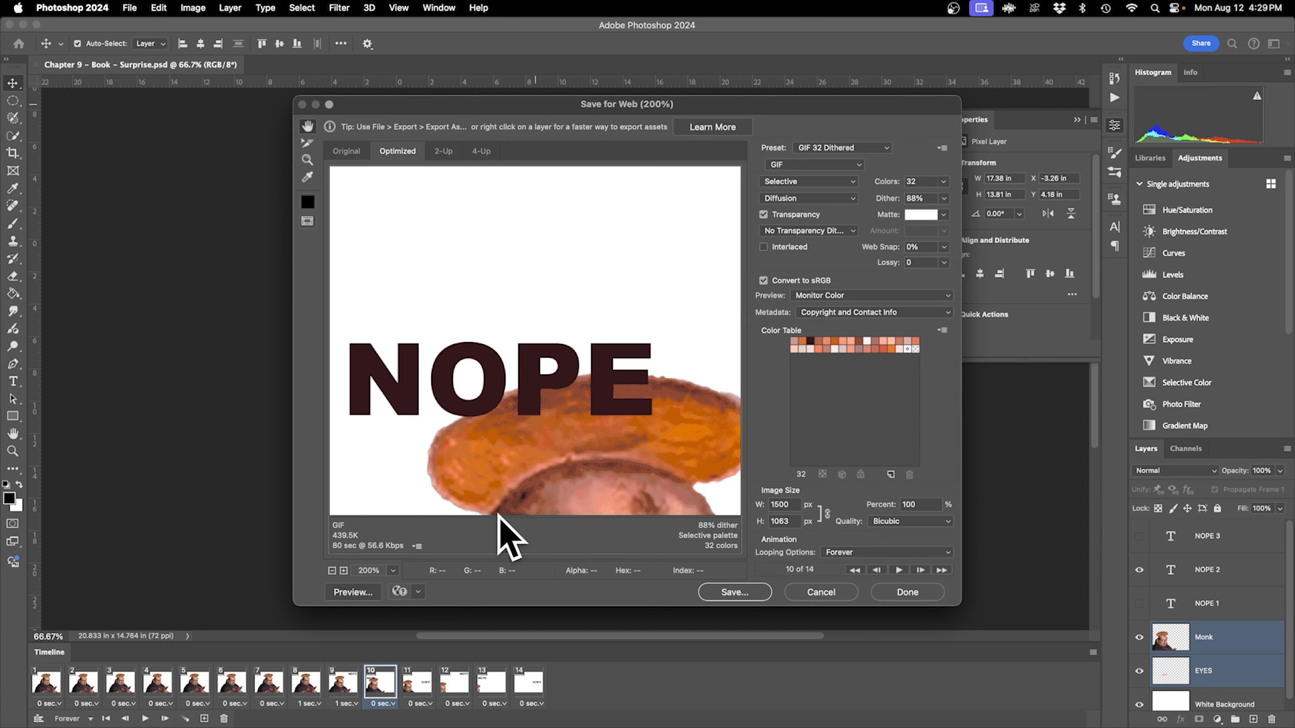
# Set the exported GIF's width to 500 px, keeping its proportions, and its looping option to Forever.
pyautogui.doubleClick(793, 505)
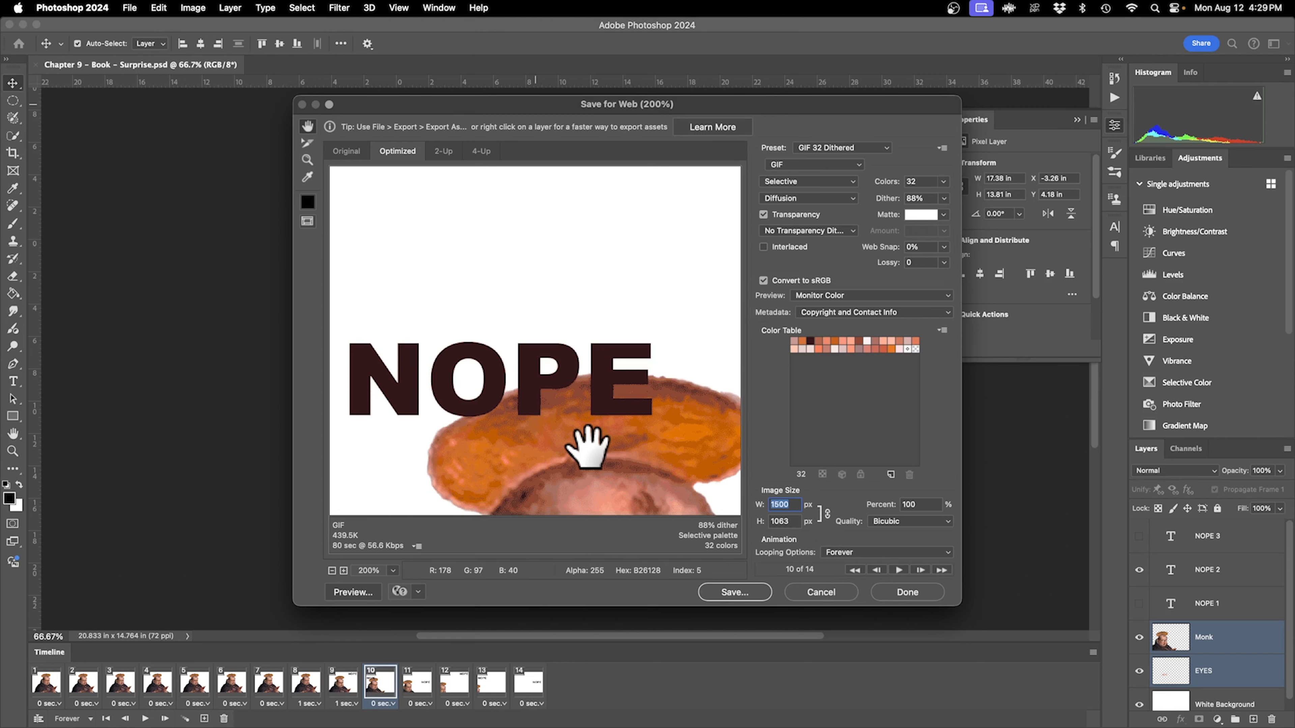
pyautogui.write('50')
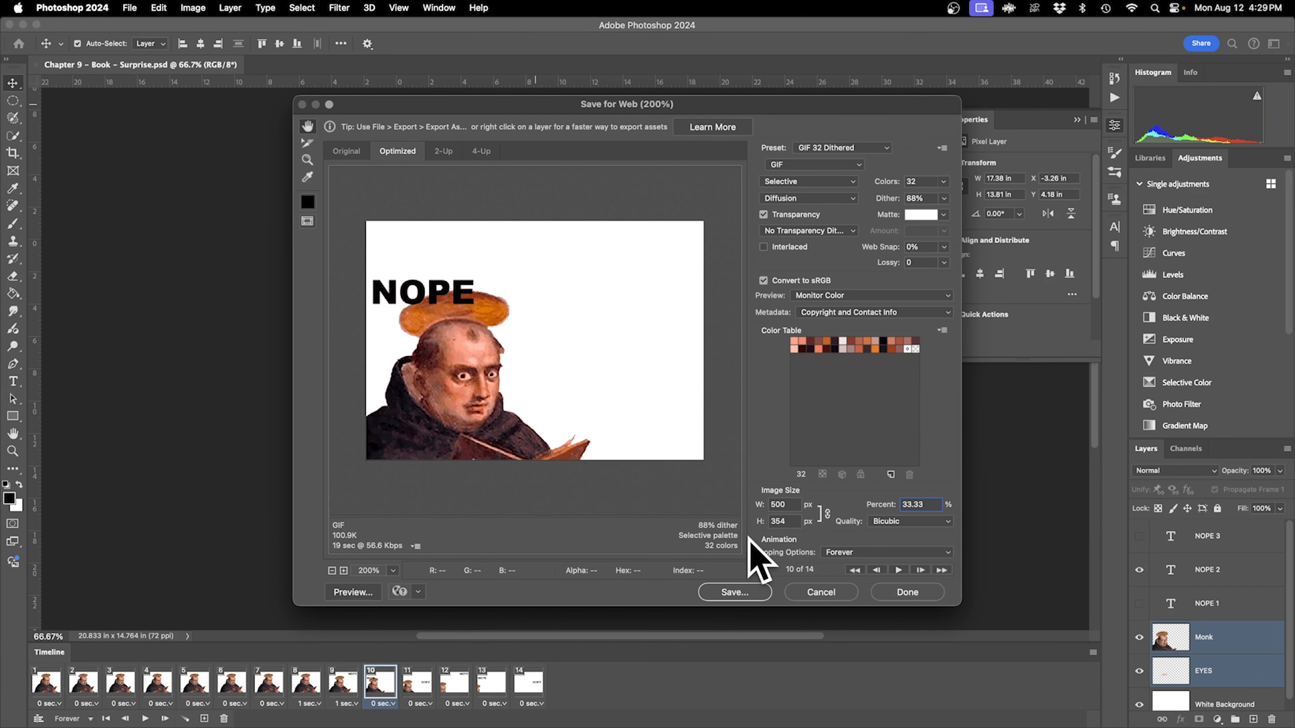
pyautogui.click(877, 553)
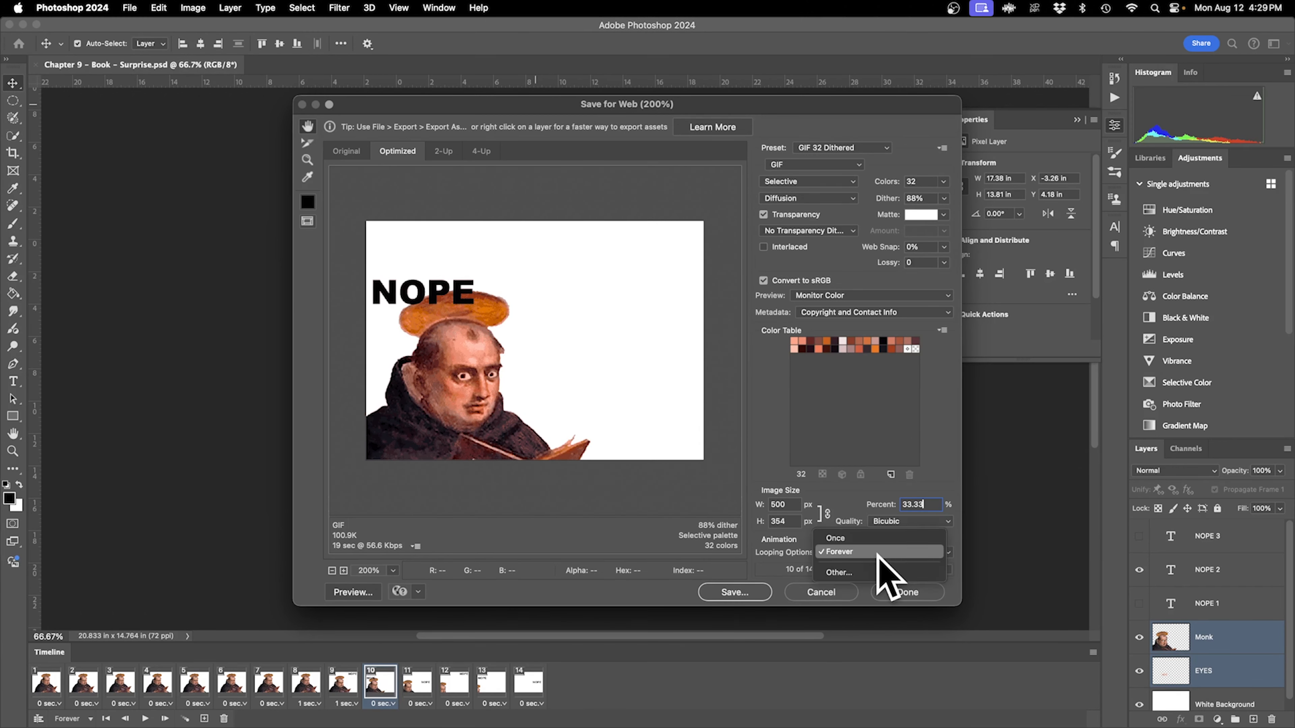
pyautogui.click(845, 552)
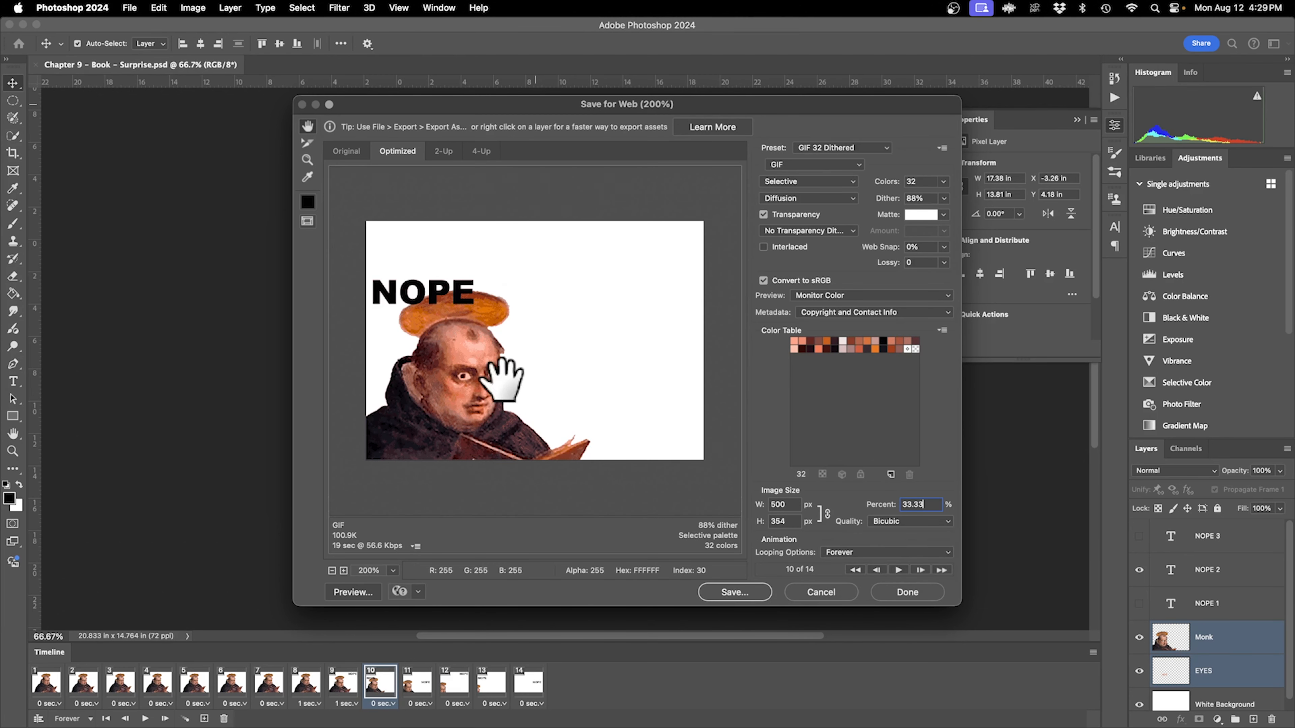
pyautogui.click(852, 555)
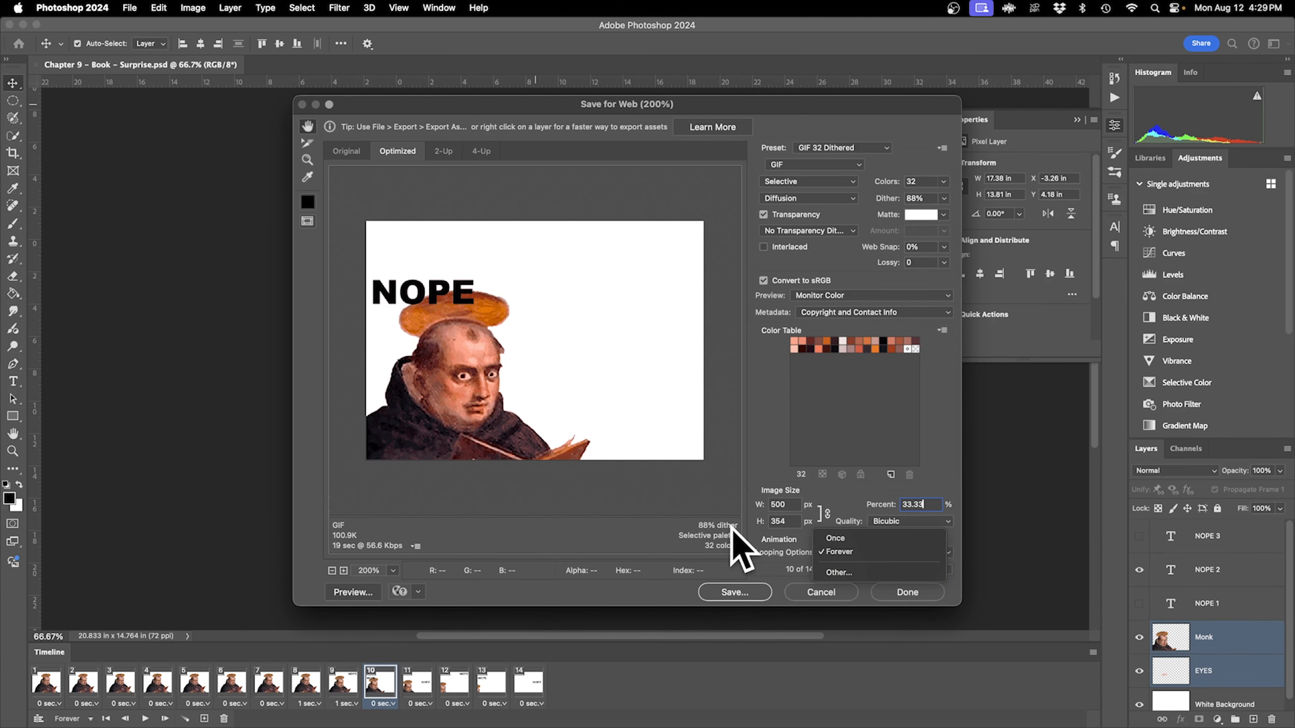
pyautogui.click(748, 486)
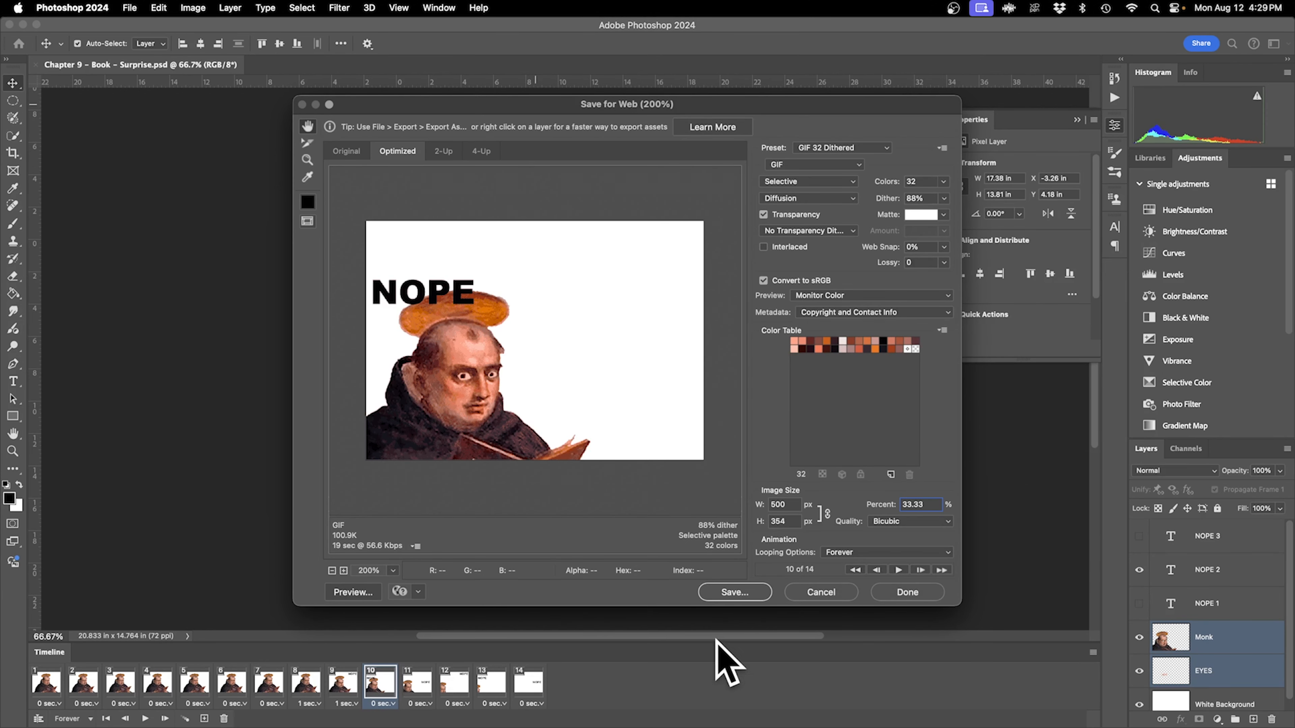
# Save the optimized animation as Chapter-9---Book---Surprise.gif in the Desktop folder, with the format Images Only.
pyautogui.click(728, 596)
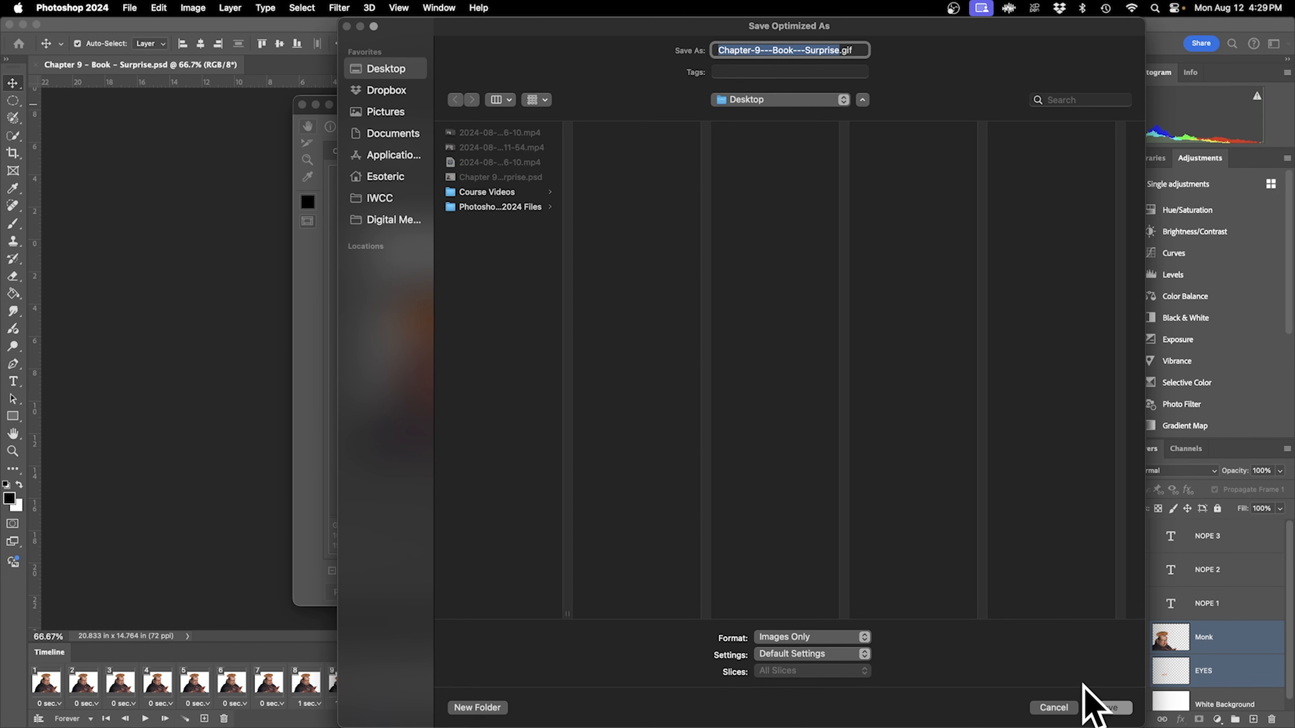
pyautogui.click(1103, 709)
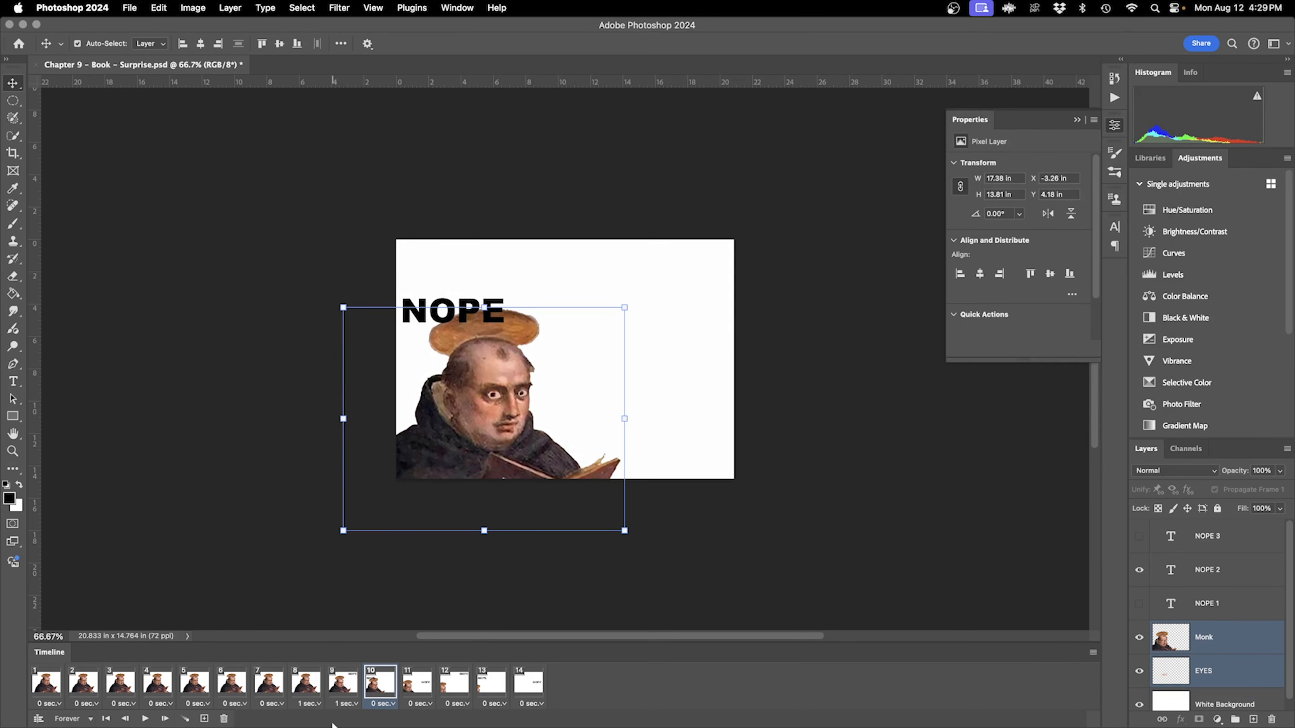
# Switch to Finder, preview Chapter-9---Book---Surprise.gif from the Desktop folder, and return to Photoshop.
pyautogui.click(235, 710)
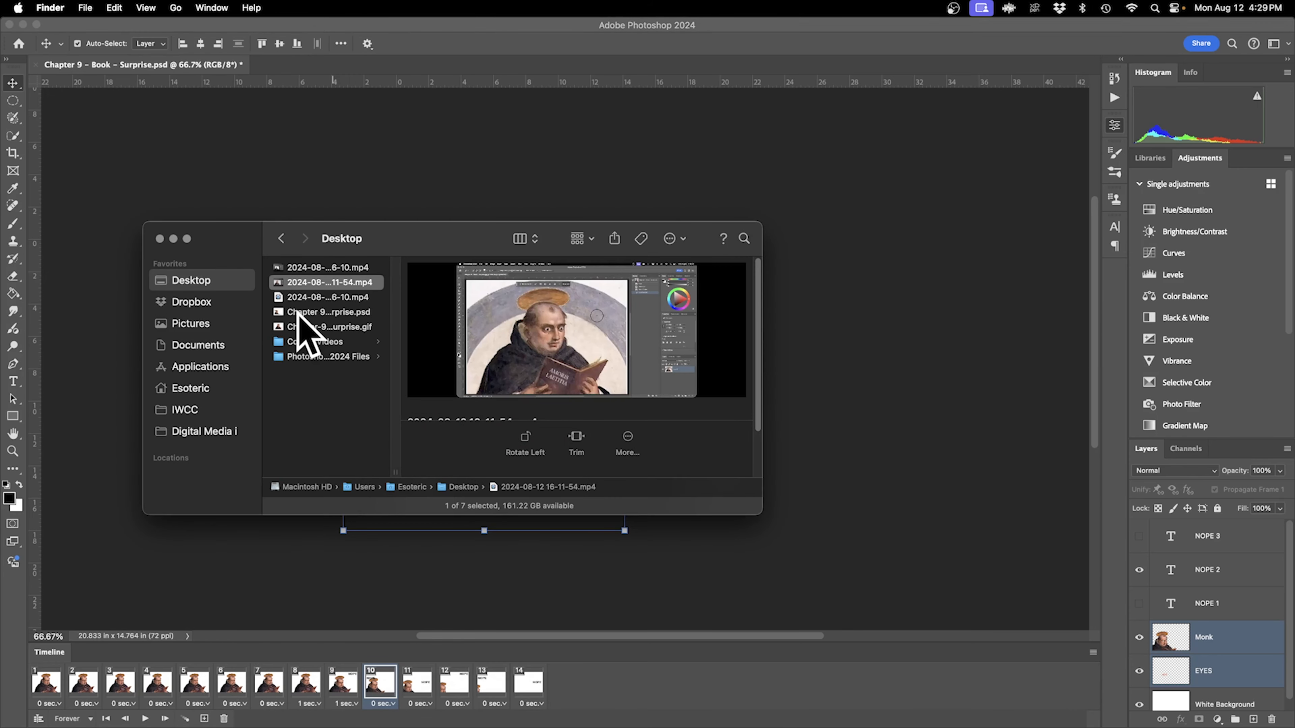
pyautogui.click(321, 327)
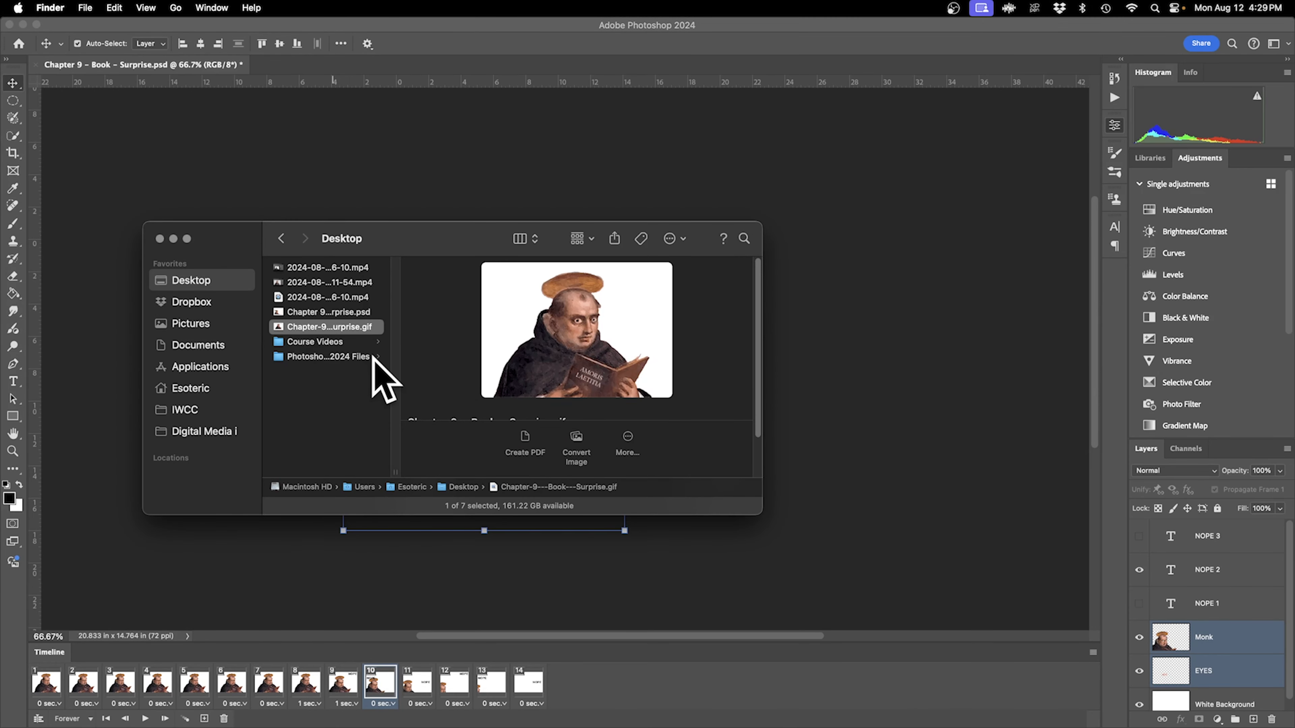
pyautogui.press('space')
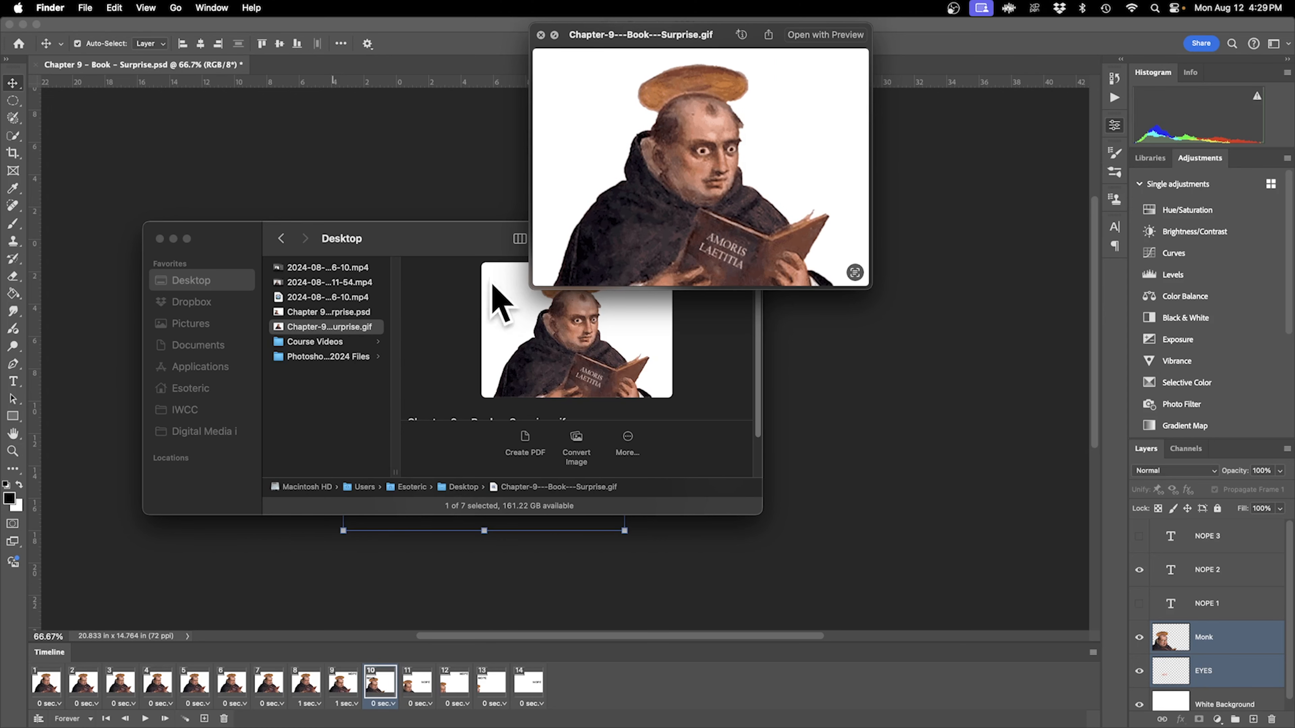
pyautogui.click(541, 35)
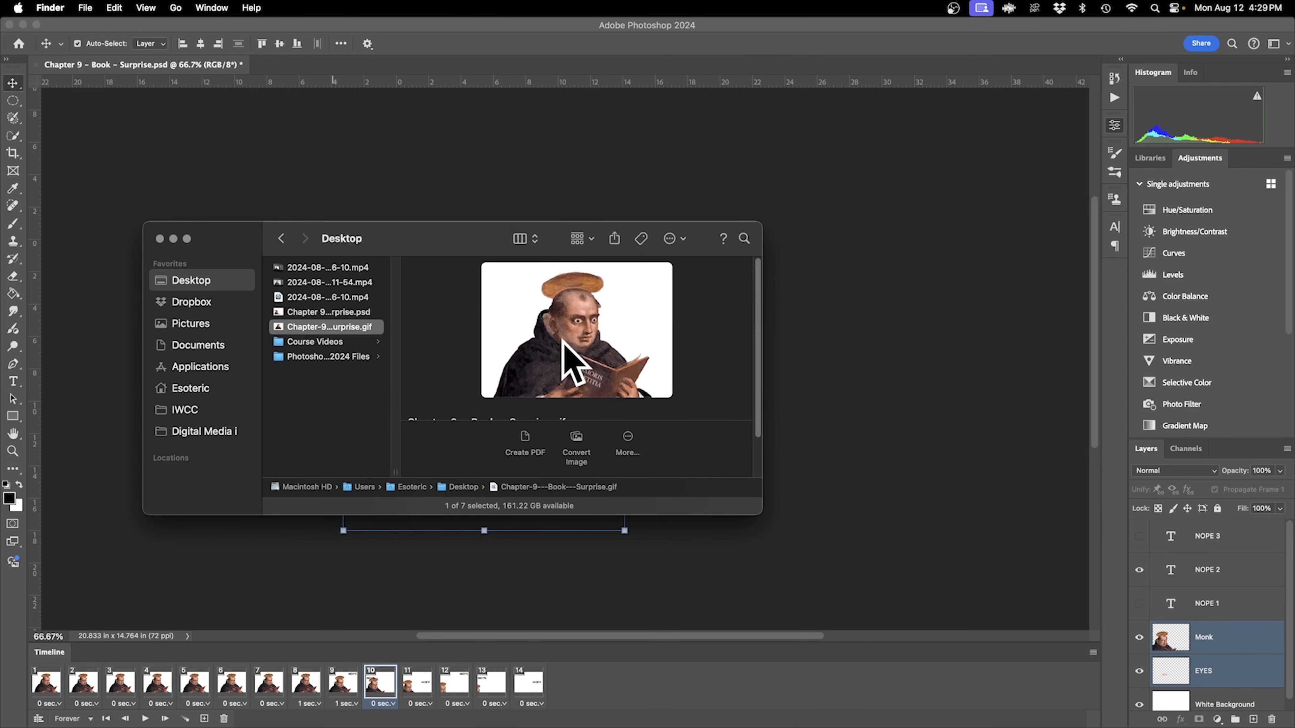
pyautogui.click(405, 182)
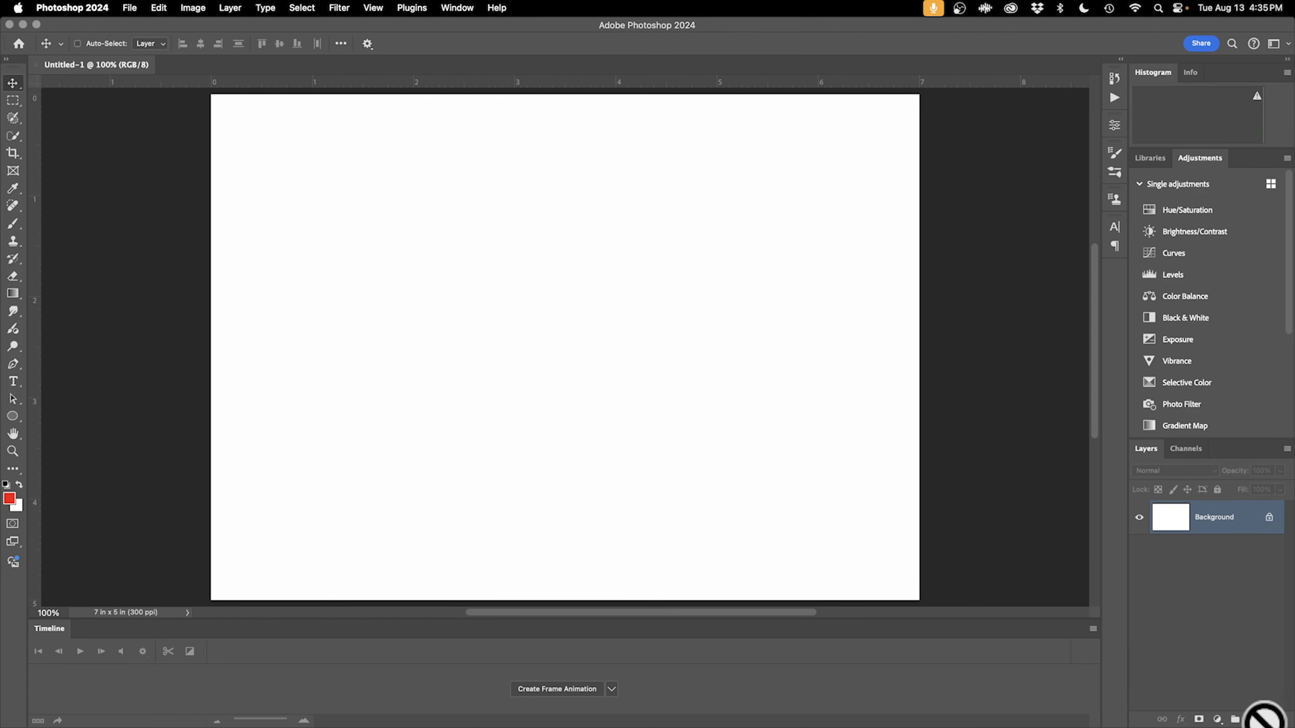
# Add a new layer to the blank document and paint a small red blob above the canvas centre with a 70 px brush.
pyautogui.click(1254, 718)
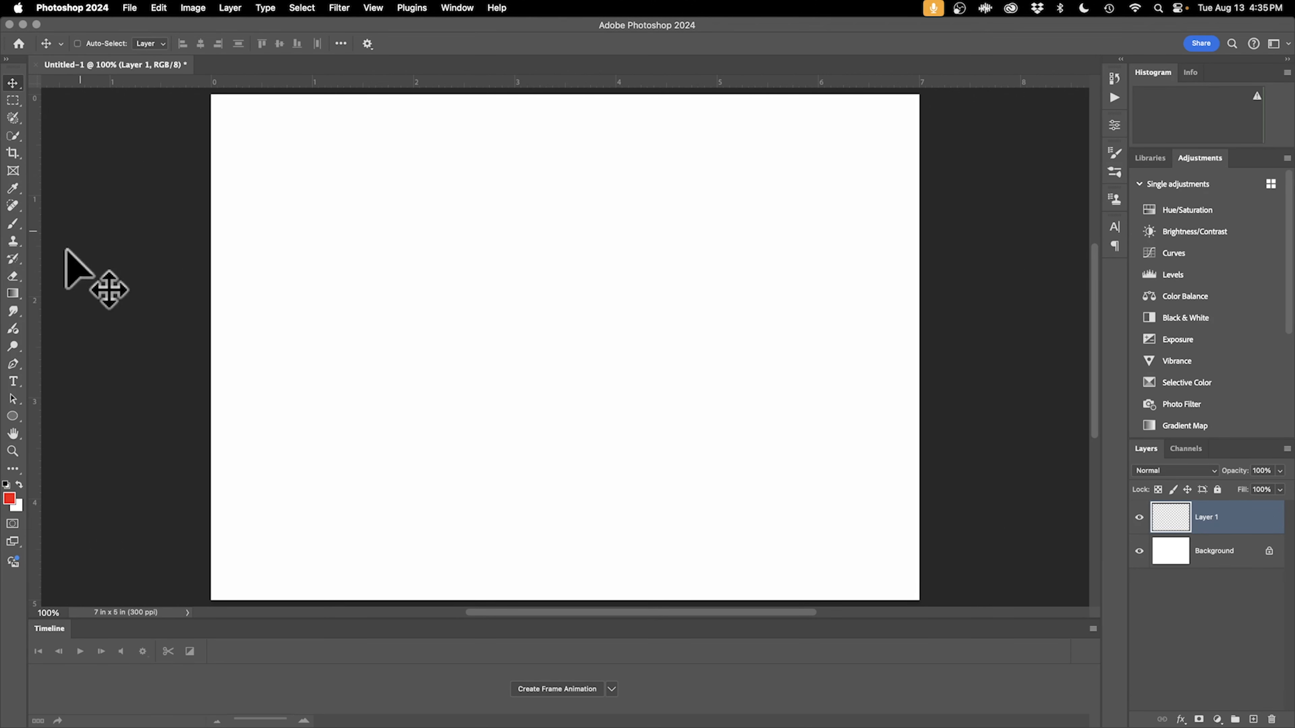
pyautogui.click(13, 225)
pyautogui.press(']')
pyautogui.press(']')
pyautogui.press(']')
pyautogui.press(']')
pyautogui.press(']')
pyautogui.moveTo(563, 290)
pyautogui.mouseDown()
pyautogui.moveTo(563, 255)
pyautogui.moveTo(564, 277)
pyautogui.mouseUp()
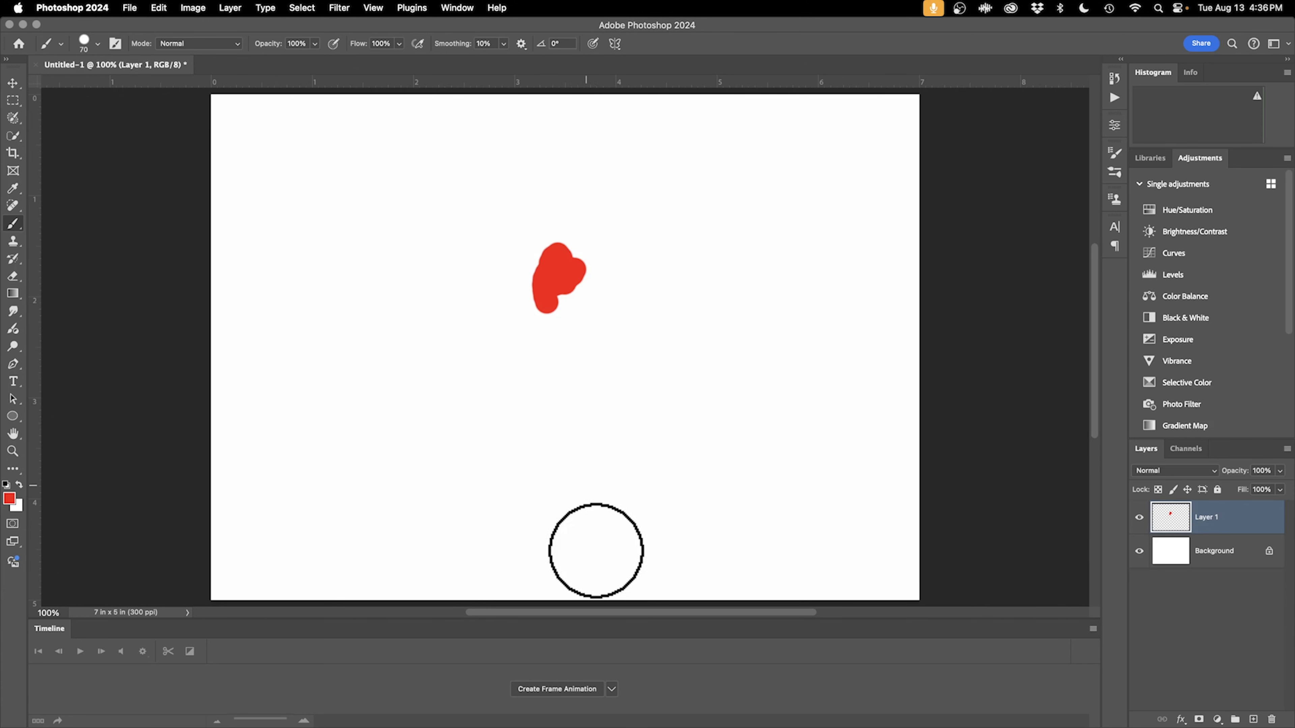
# Create a frame animation with a second frame in which the red blob sits about 2 in farther right.
pyautogui.click(560, 688)
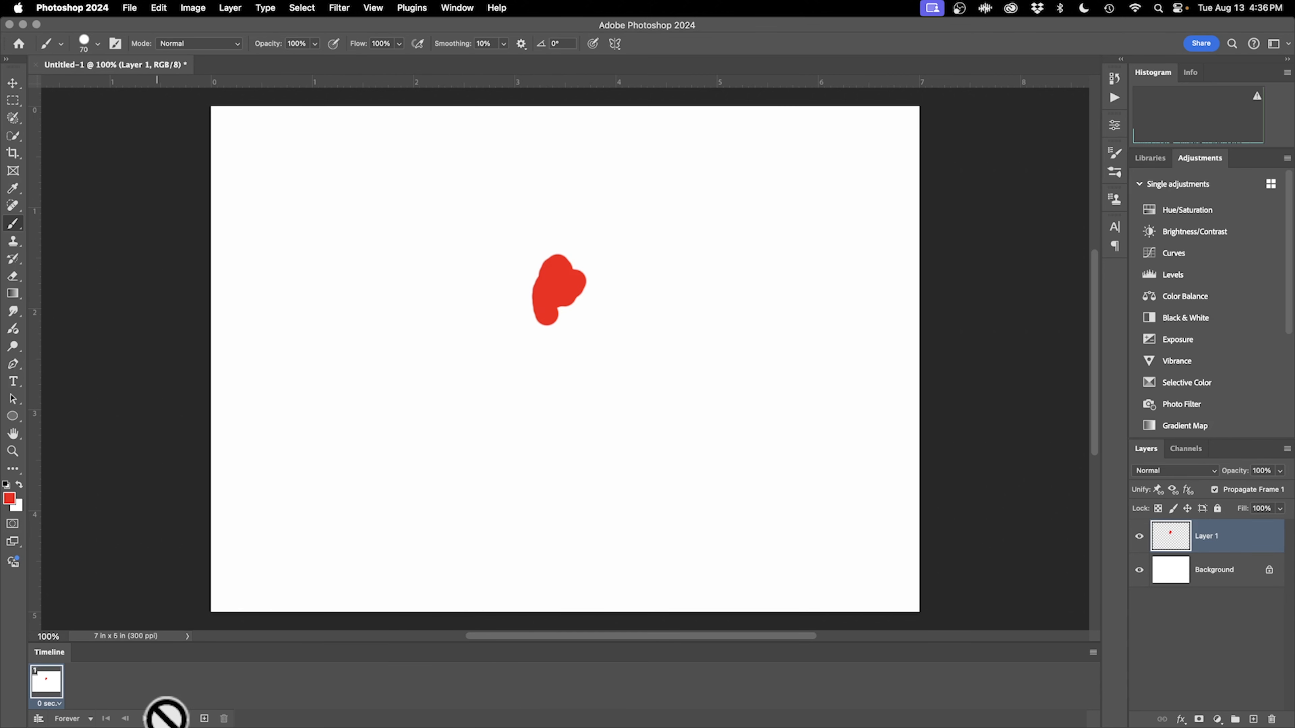
pyautogui.click(204, 718)
pyautogui.press('v')
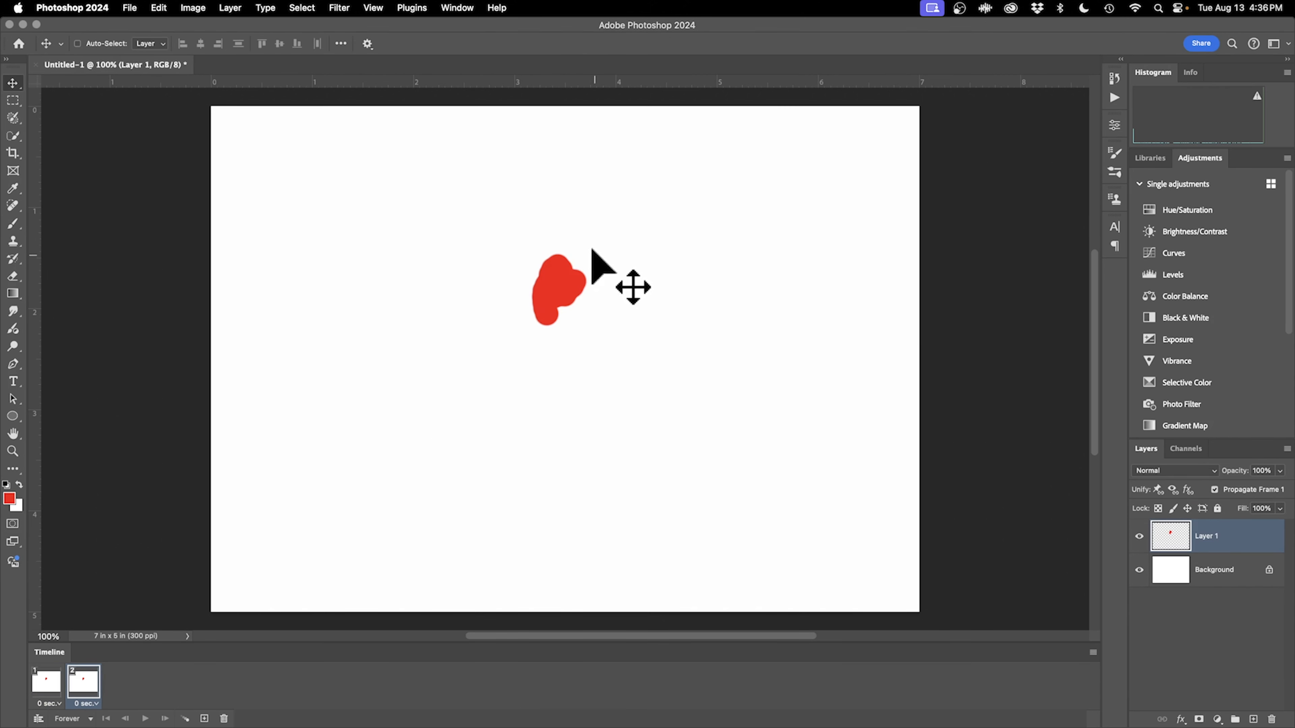
pyautogui.moveTo(555, 280); pyautogui.dragTo(754, 312)
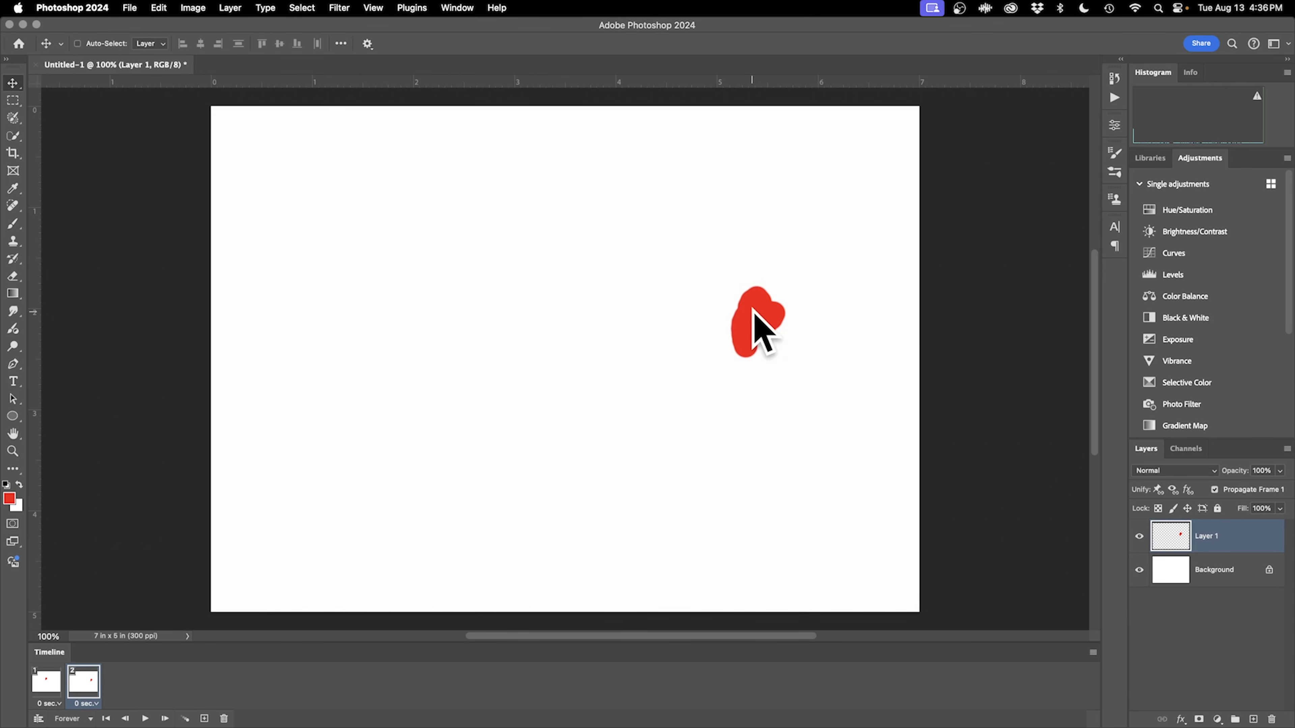
# Preview a tween of 5 added frames between the two blob positions, and undo it along with the blob's move.
pyautogui.click(60, 688)
pyautogui.click(184, 719)
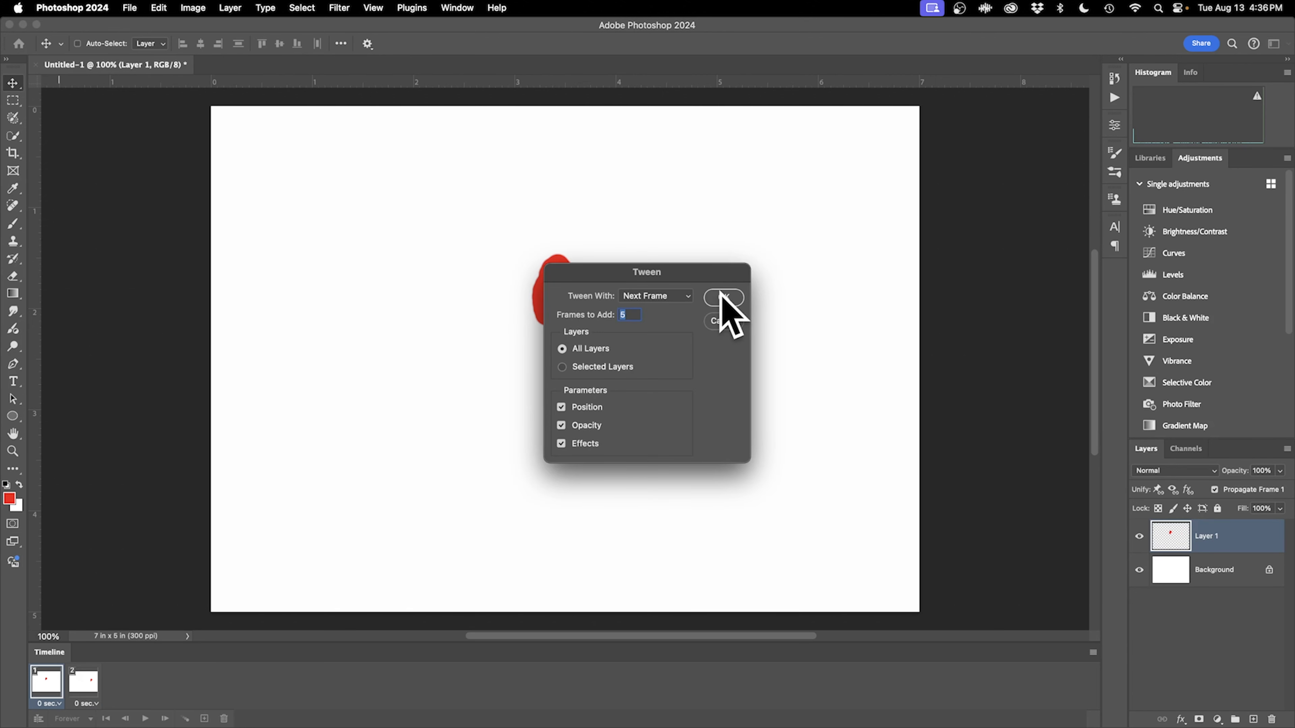
pyautogui.click(721, 294)
pyautogui.click(146, 719)
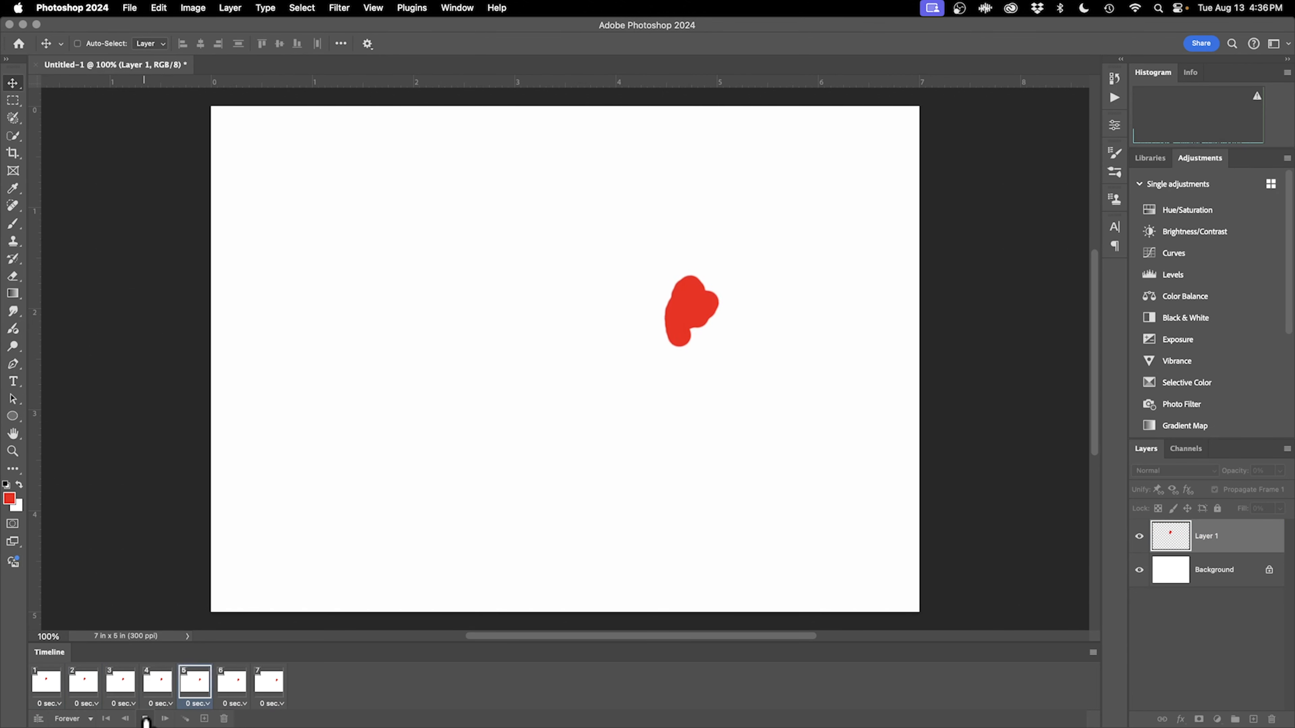
pyautogui.press('super+z')
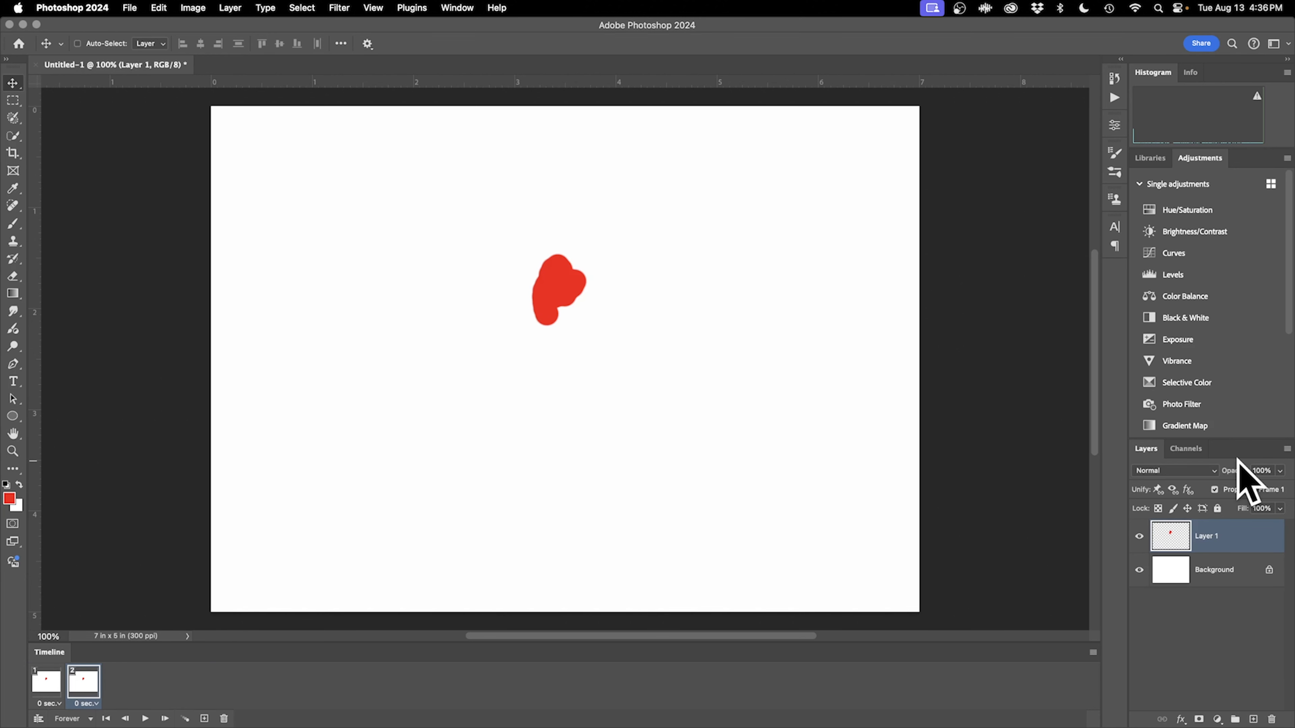
# Set Layer 1's opacity to 0% in frame 2, and add a third frame with its opacity at 100%.
pyautogui.moveTo(1240, 471); pyautogui.dragTo(939, 431)
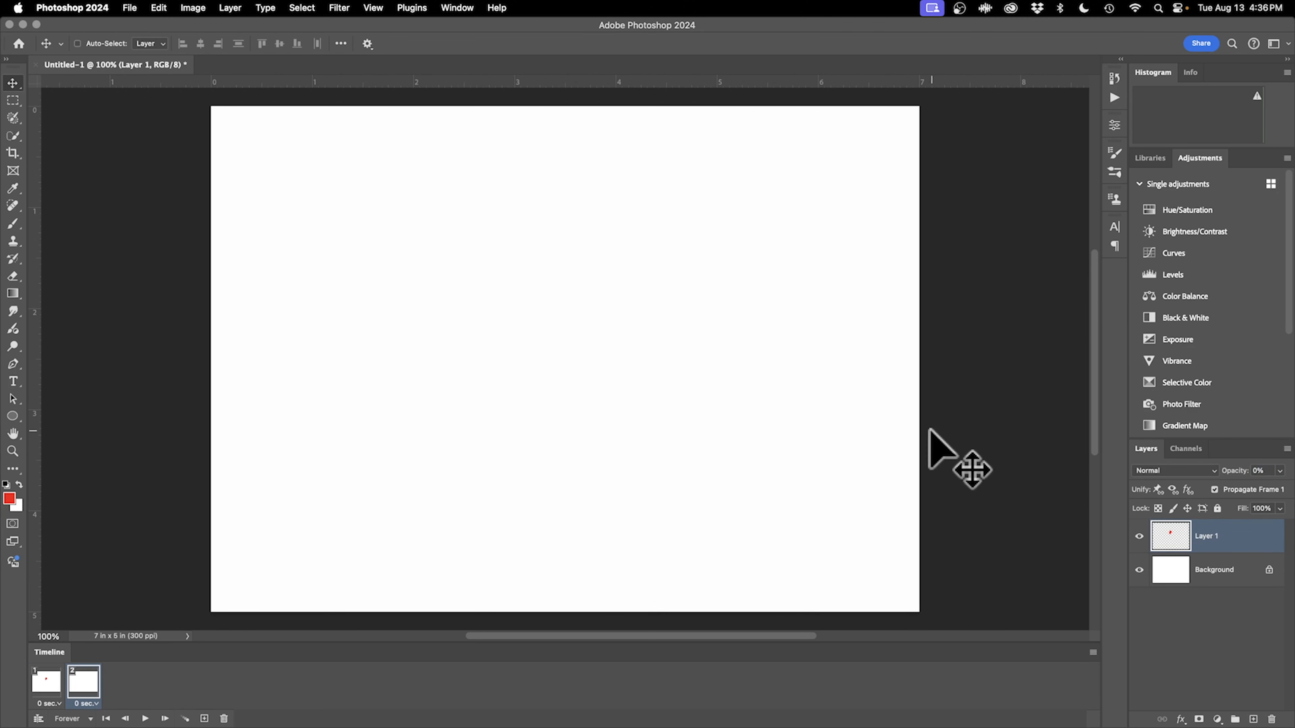
pyautogui.click(205, 718)
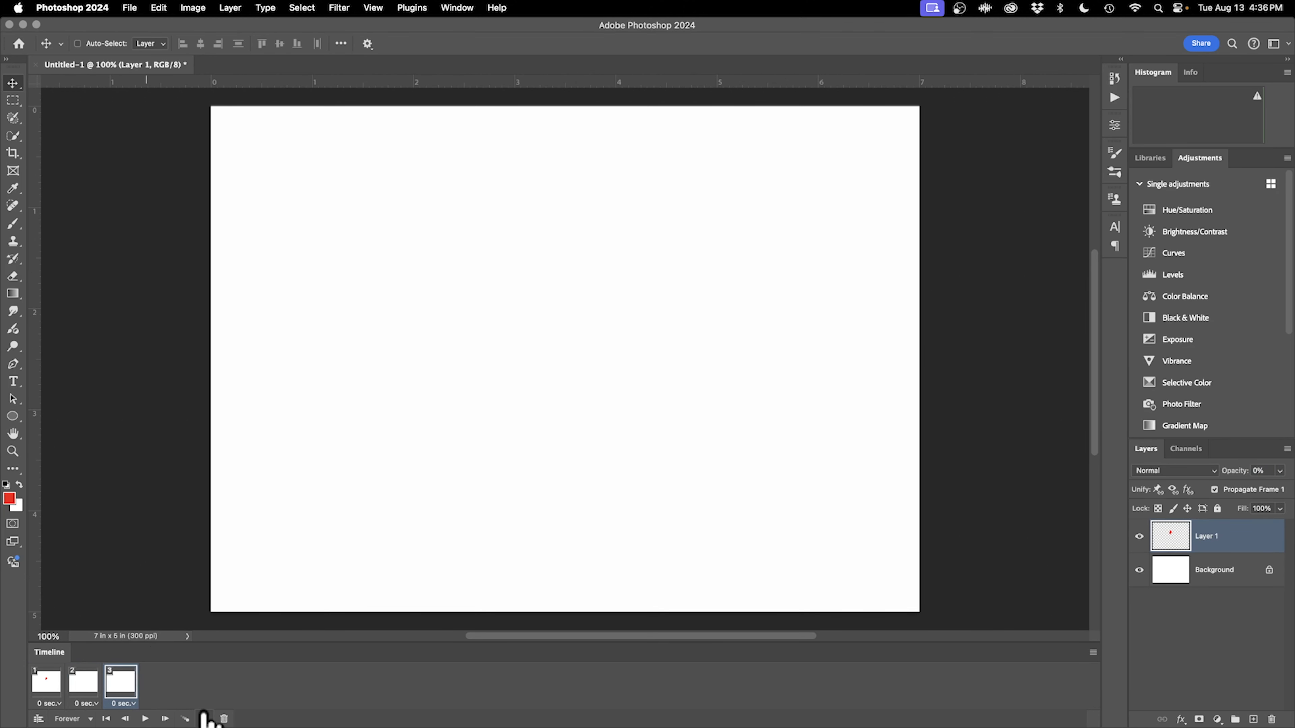
pyautogui.moveTo(1237, 470); pyautogui.dragTo(1279, 469)
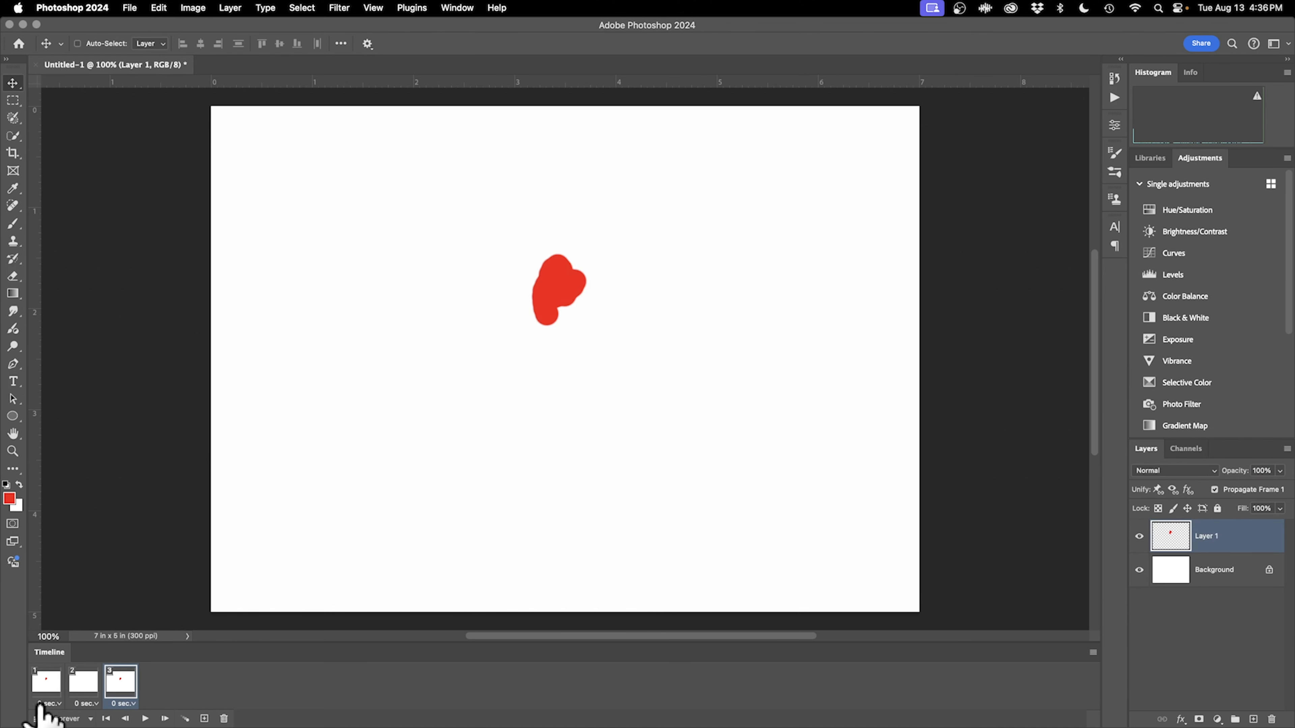
# Tween 5 frames between the visible and faded-out frames, and 5 more between the faded-out frame and the final one.
pyautogui.click(51, 686)
pyautogui.click(179, 720)
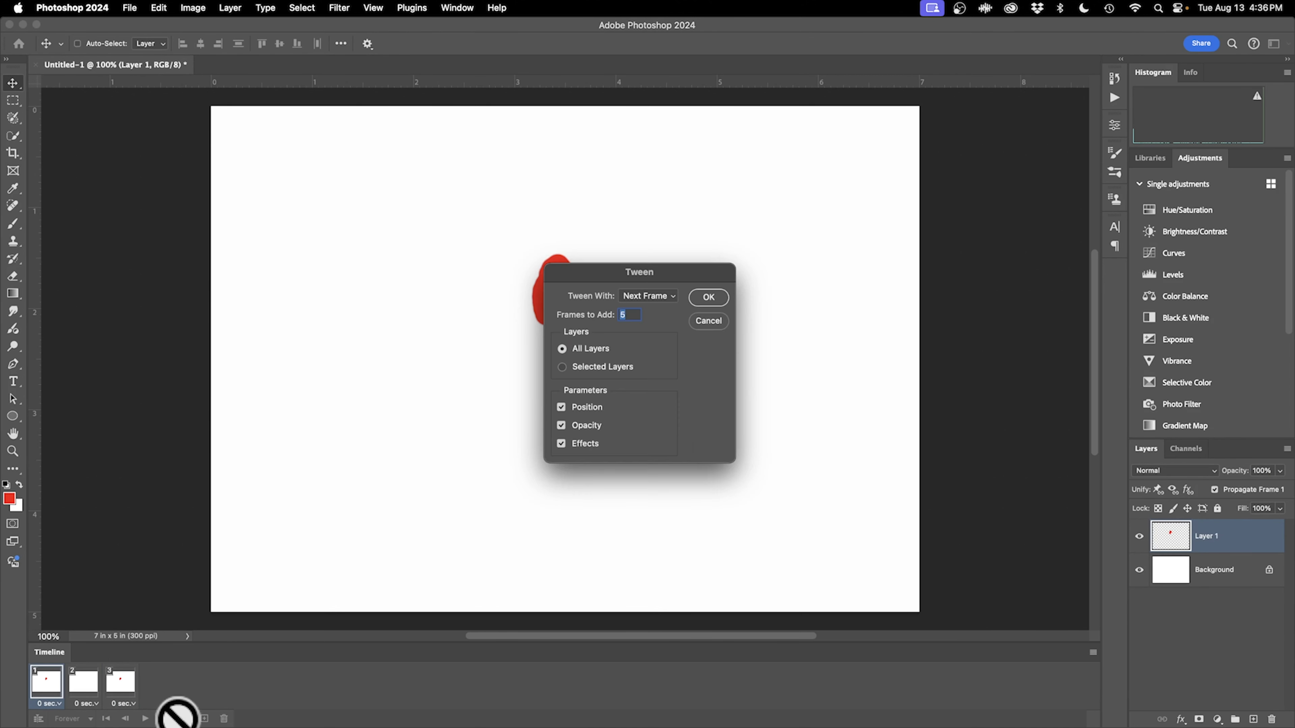
pyautogui.click(707, 294)
pyautogui.click(269, 682)
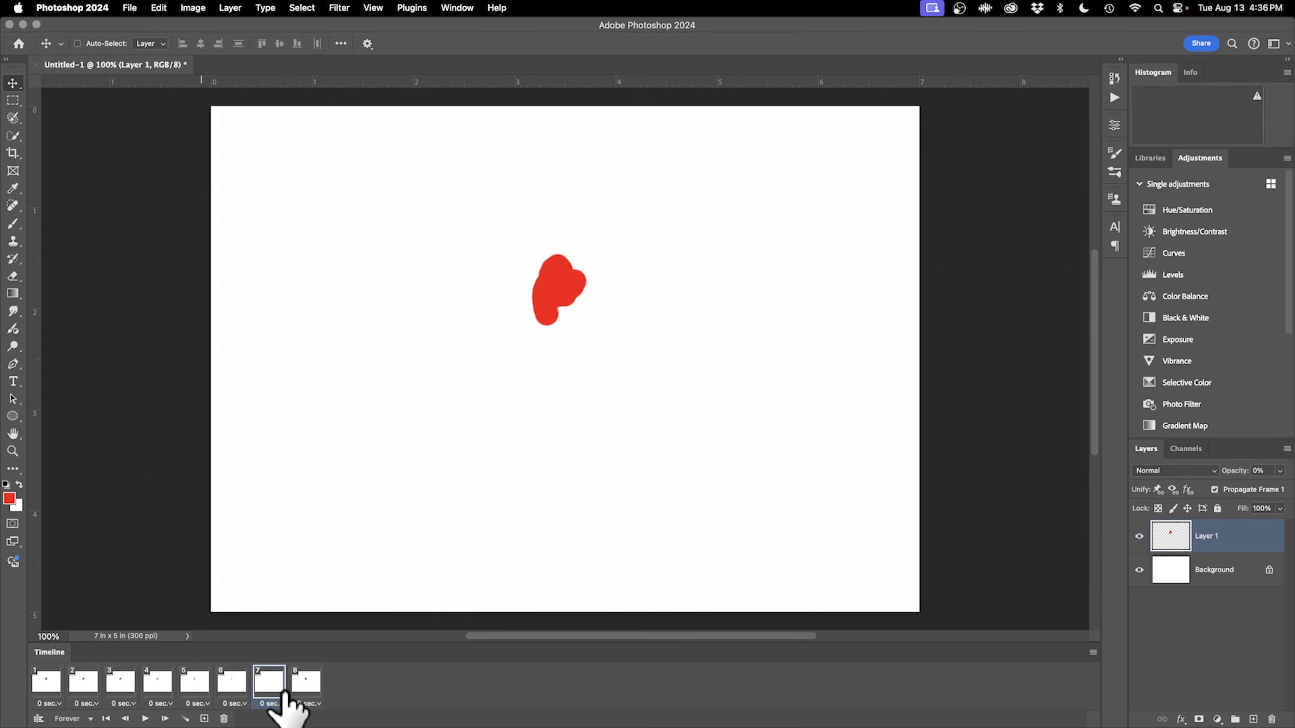
pyautogui.click(188, 719)
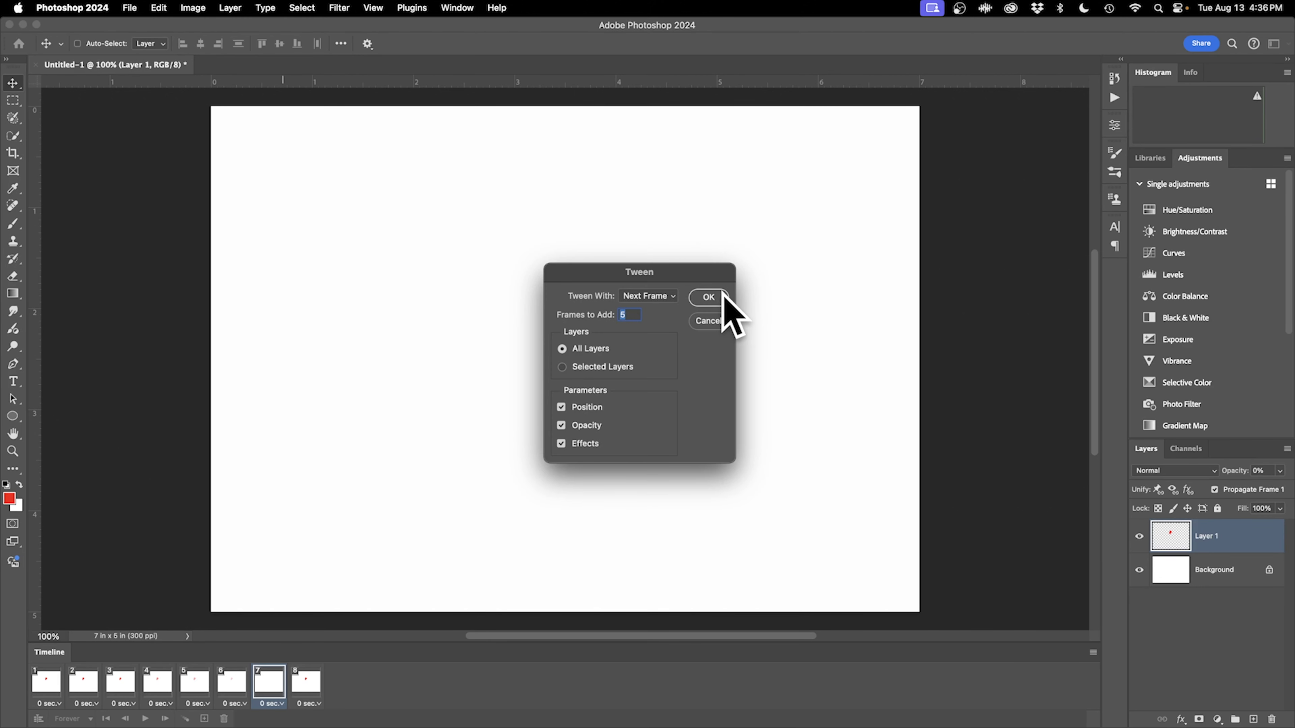
pyautogui.click(708, 295)
# Delete the duplicate last frame, frame 13, and preview the looping fade animation.
pyautogui.click(490, 689)
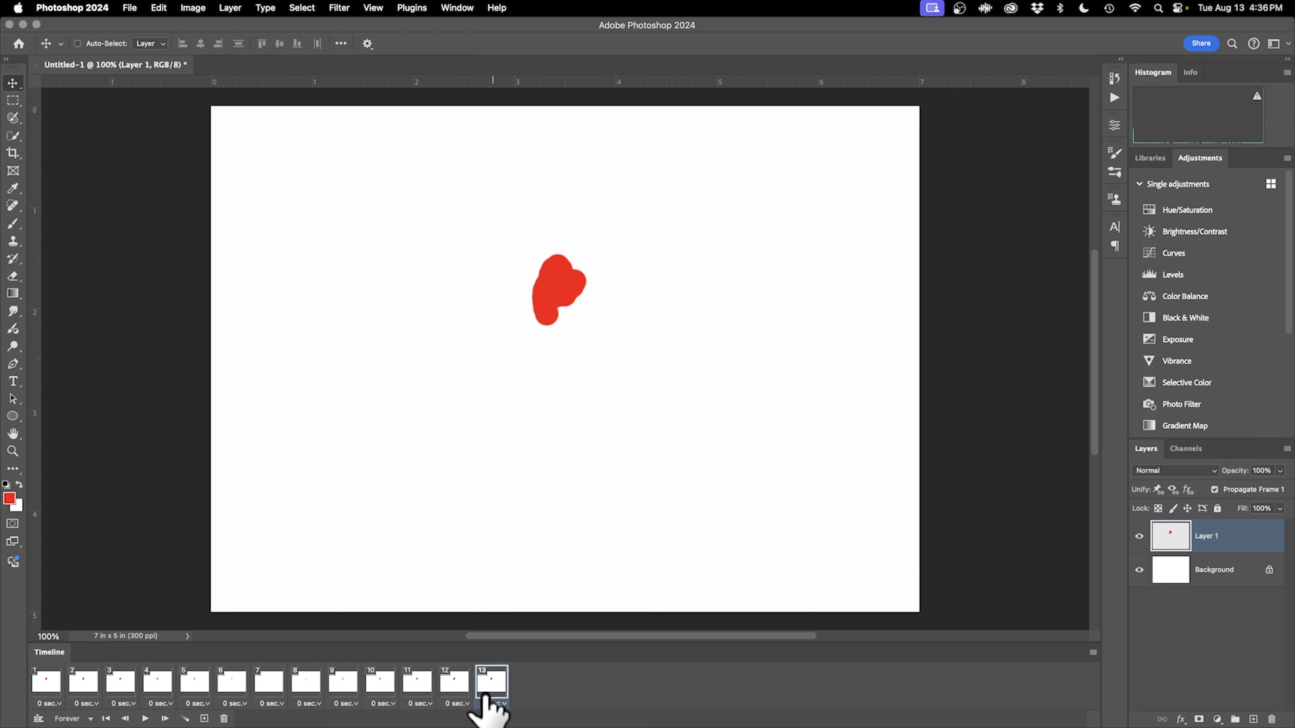
pyautogui.press('BackSpace')
pyautogui.press('super+z')
pyautogui.click(228, 717)
pyautogui.click(673, 252)
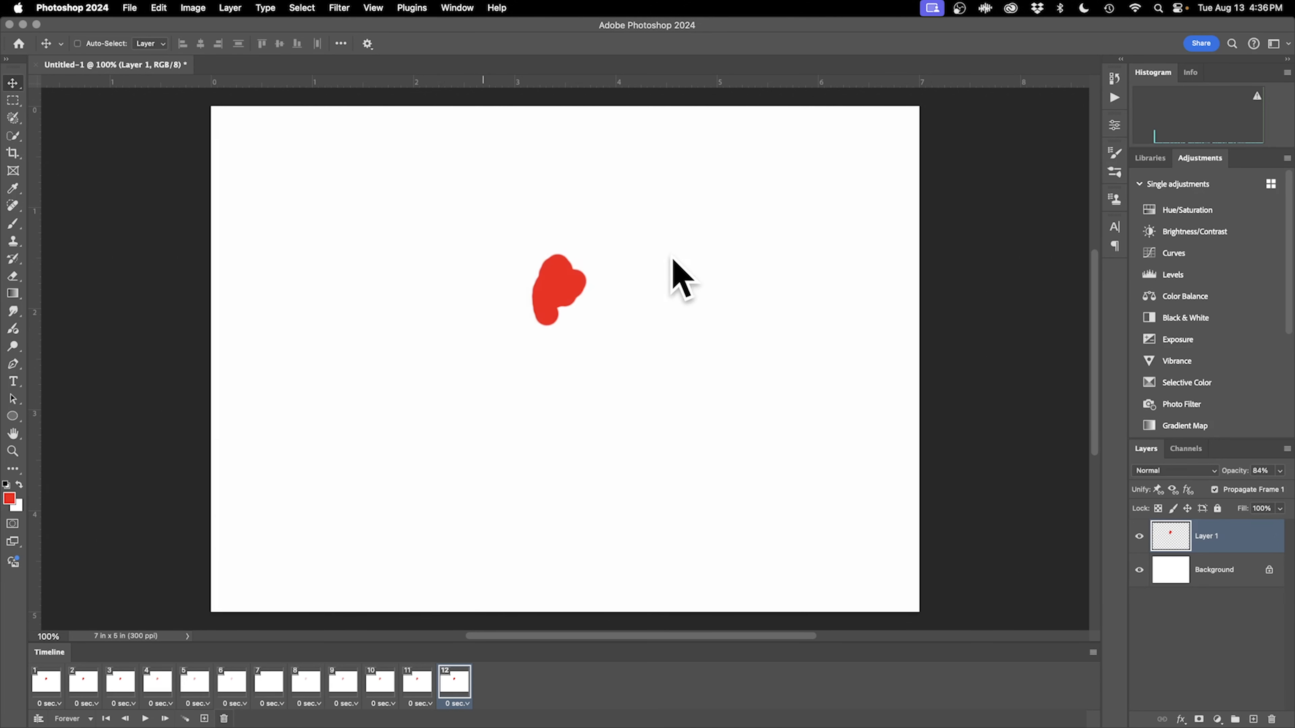
pyautogui.click(146, 719)
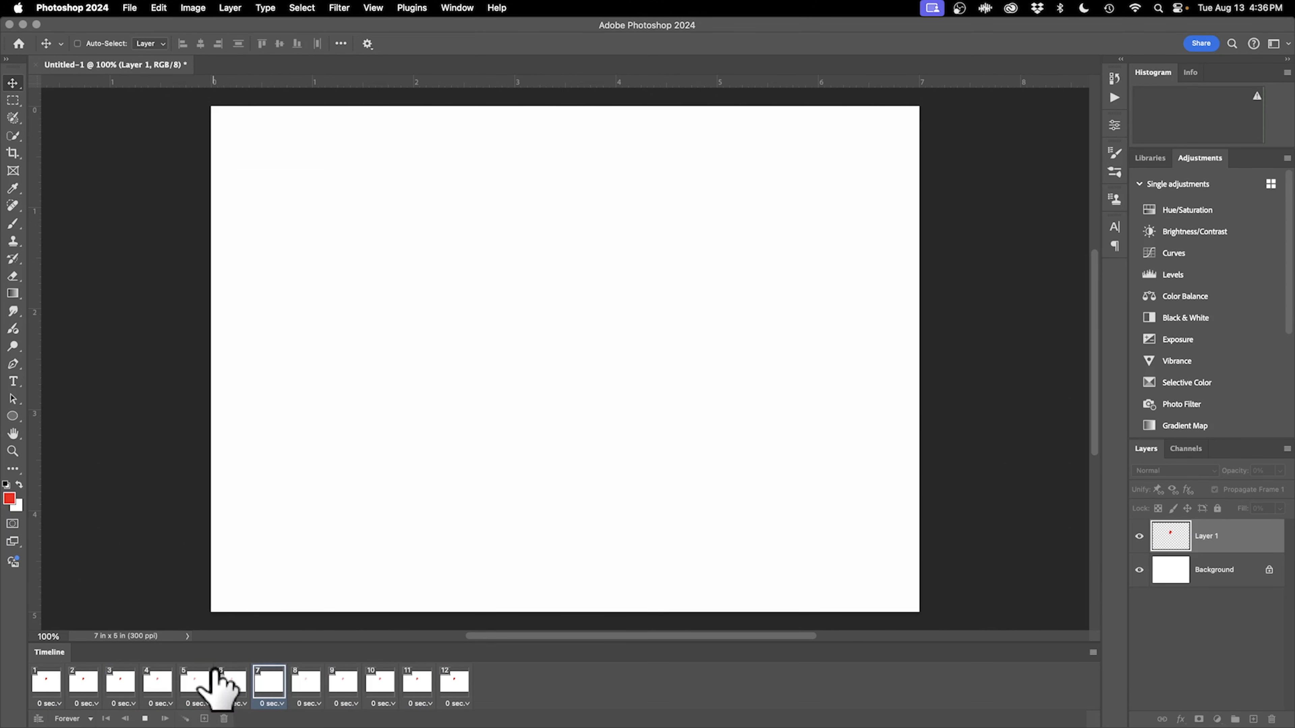
pyautogui.click(145, 718)
# Undo the fade animation back to a single frame with the blob at full opacity.
pyautogui.press('super+z')
pyautogui.press('super+z')
pyautogui.press('super+z')
pyautogui.press('super+z')
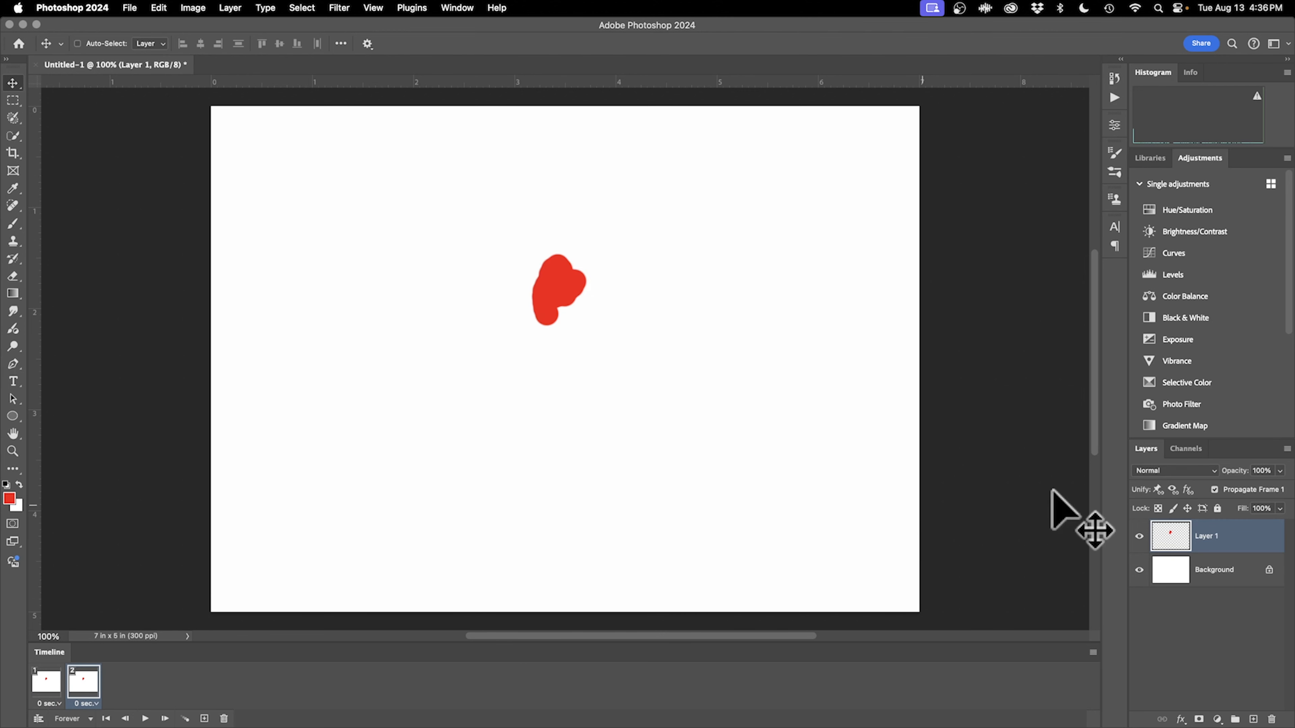
pyautogui.press('super+z')
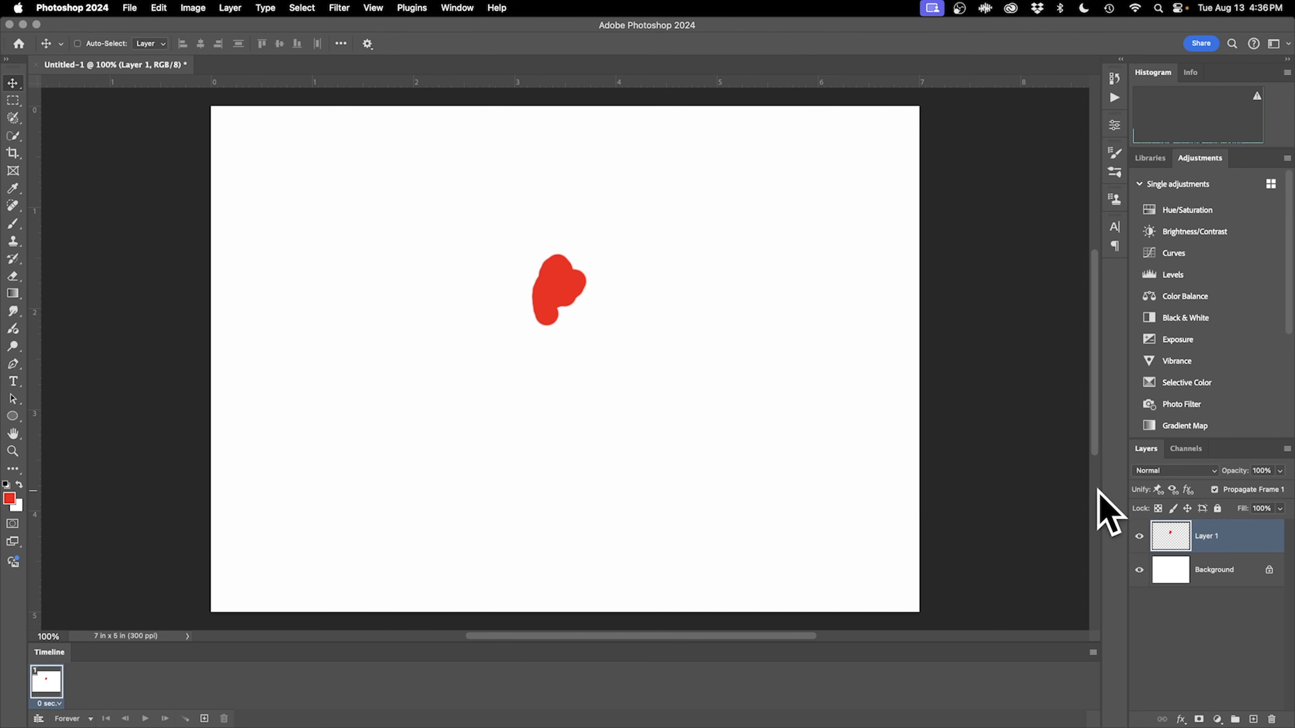
# Add a pink Outer Glow to Layer 1 with 64% opacity, 20% spread and 144 px size.
pyautogui.click(1180, 719)
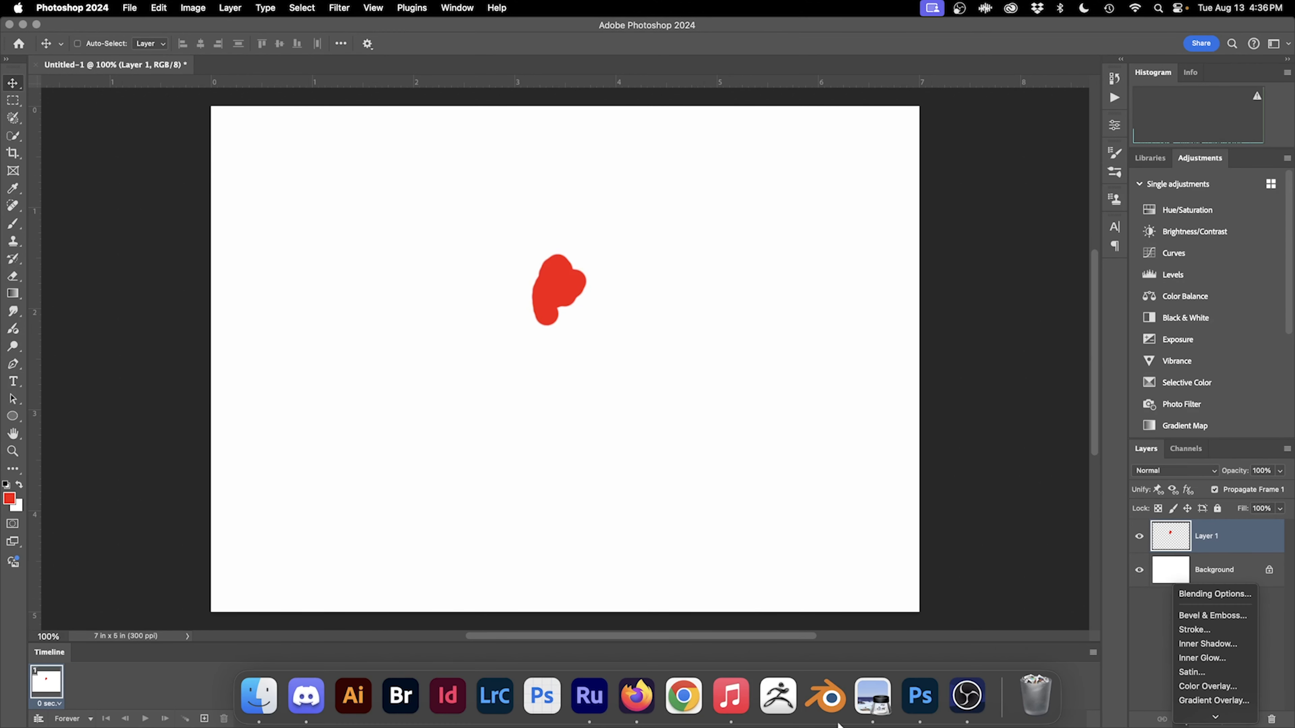
pyautogui.moveTo(1226, 710)
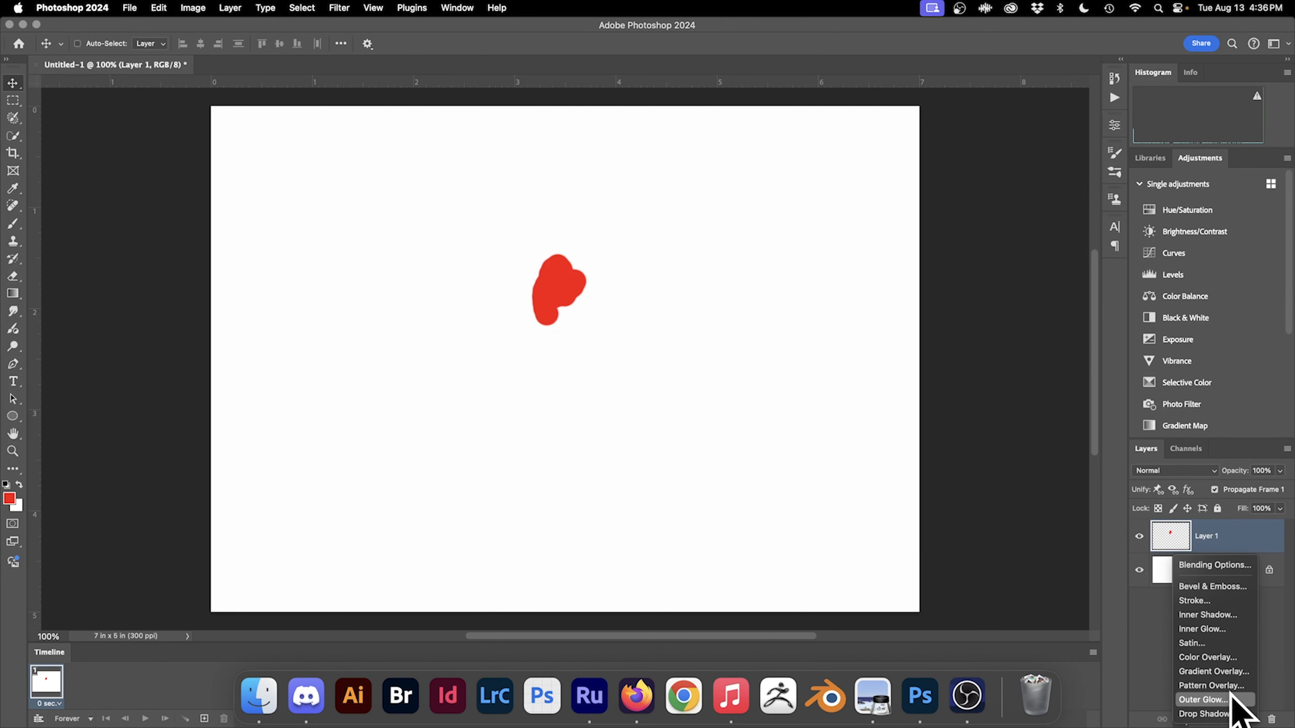
pyautogui.click(1224, 700)
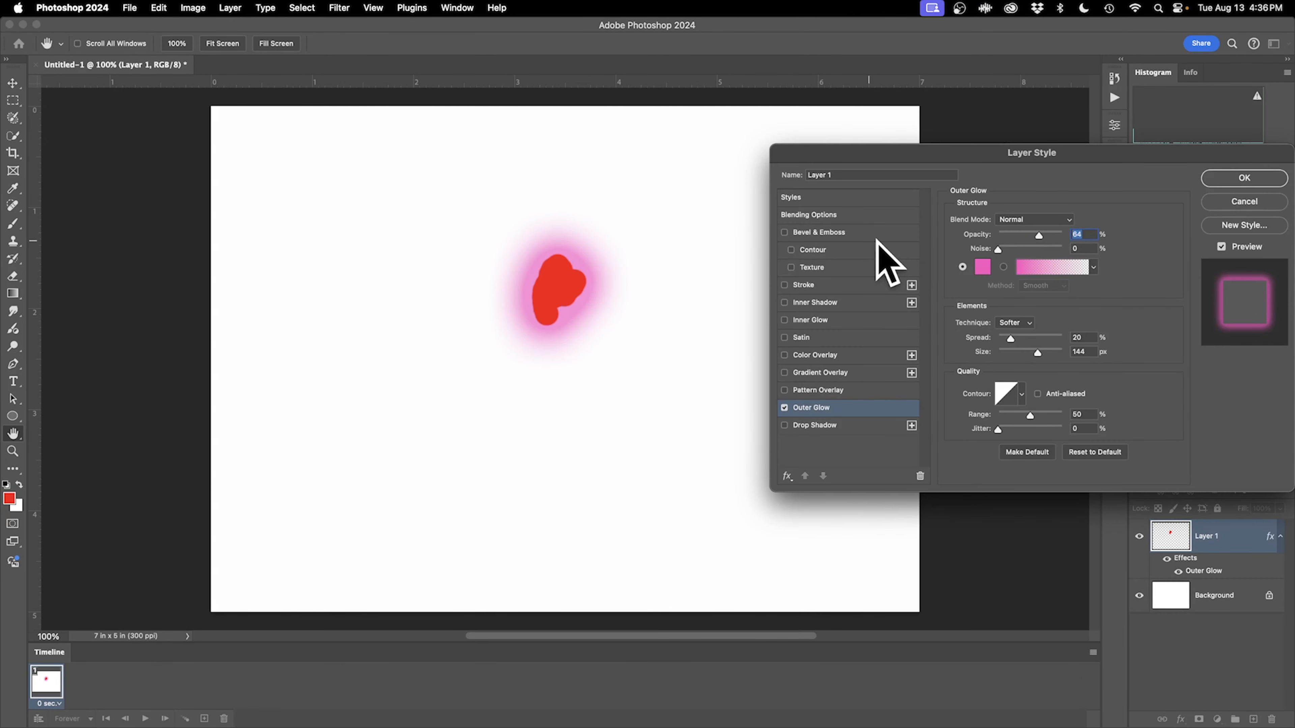
pyautogui.click(1263, 178)
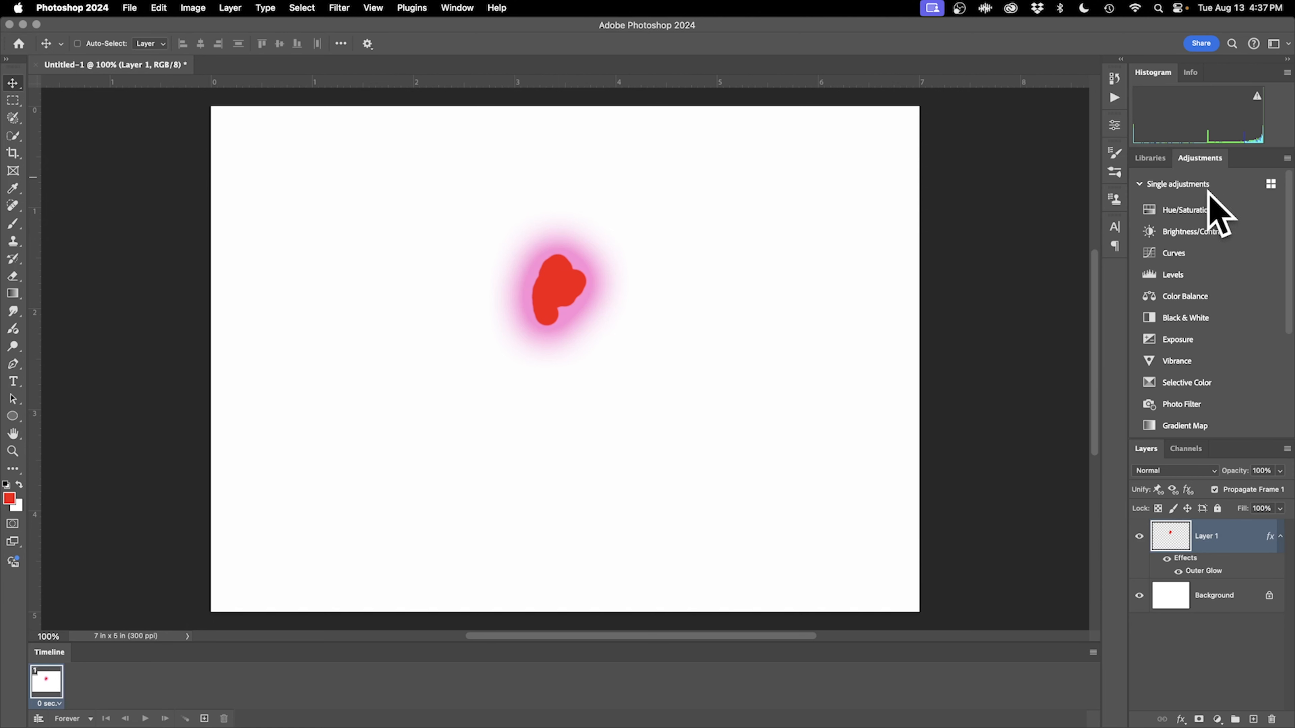
# Build three frames with Layer 1's Outer Glow hidden in frame 1, shown in frame 2 and hidden in frame 3.
pyautogui.click(204, 719)
pyautogui.click(51, 684)
pyautogui.click(1179, 570)
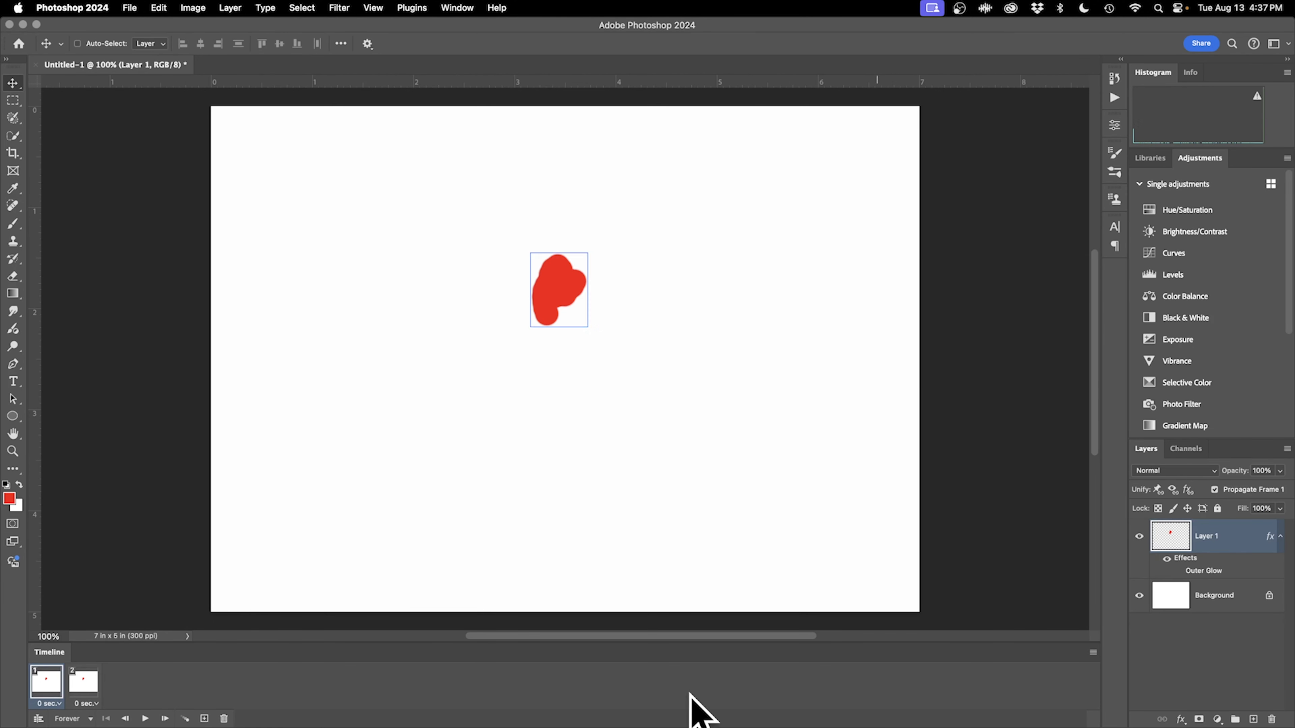
pyautogui.click(89, 683)
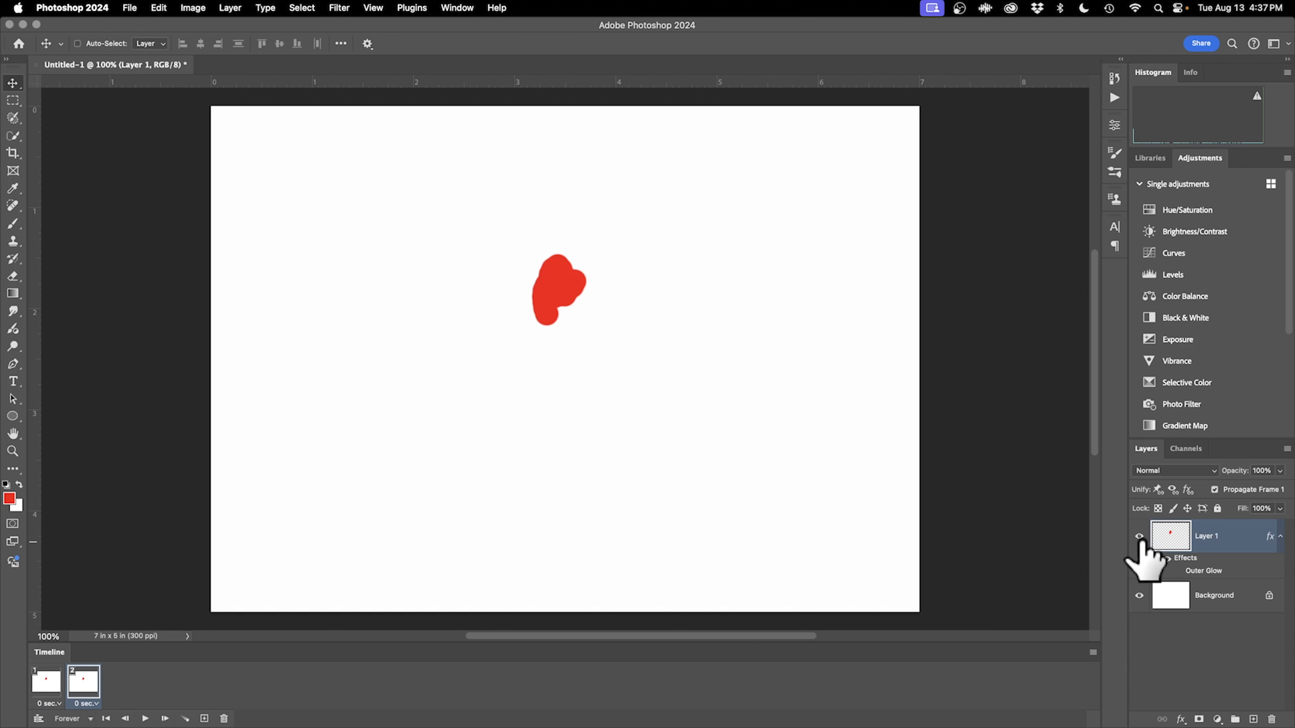
pyautogui.click(1178, 570)
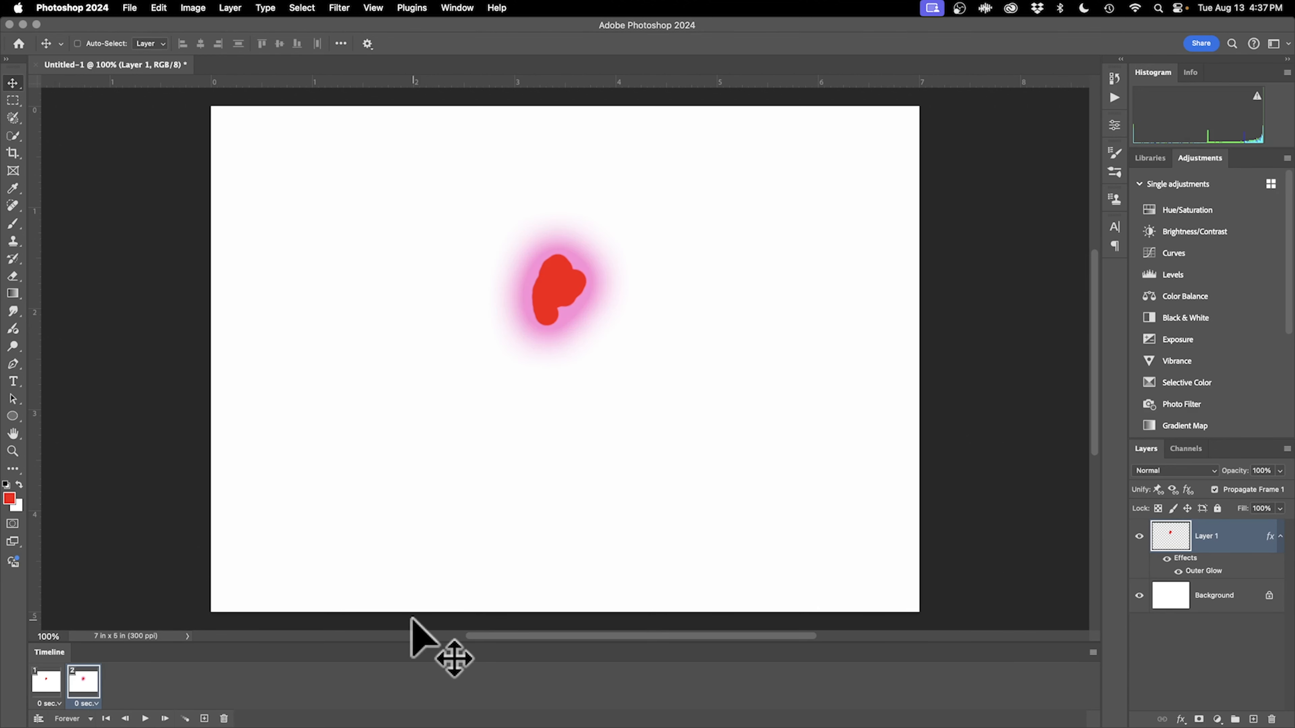
pyautogui.click(205, 718)
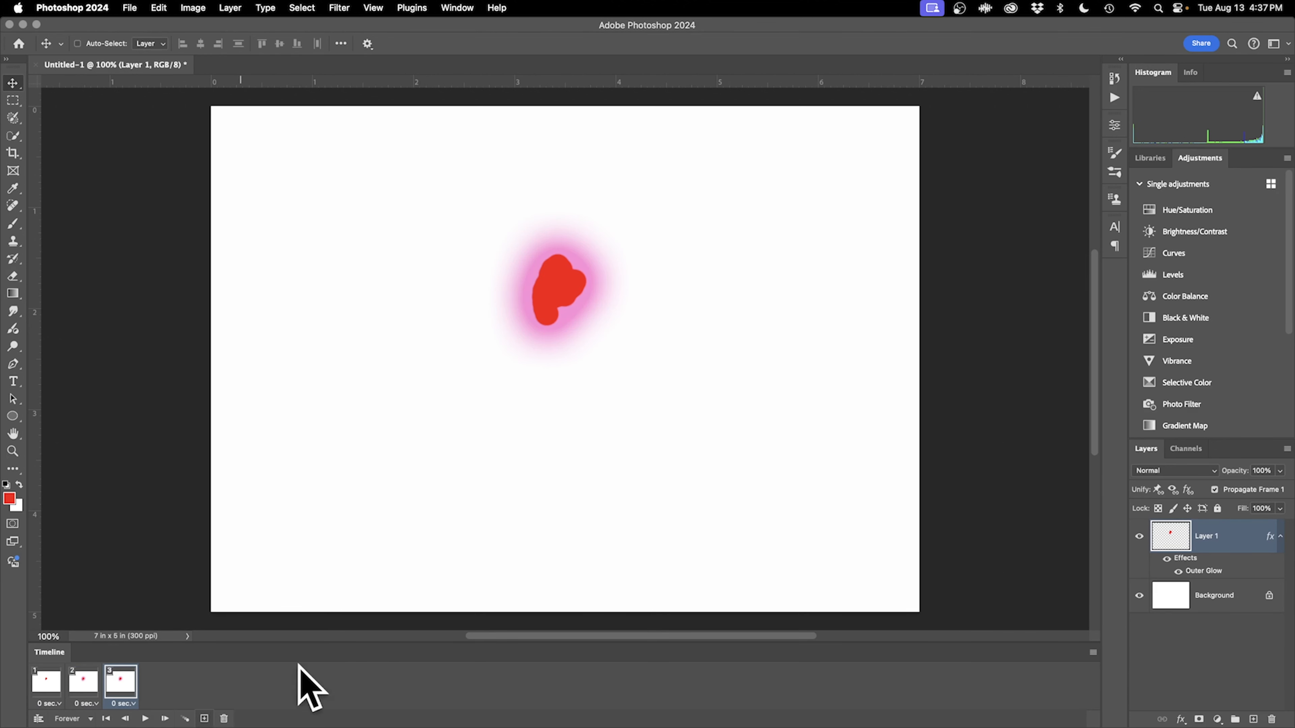
pyautogui.click(1178, 570)
# Tween 5 frames from the glow-free first frame to the glowing one, and 5 more from there to the last frame.
pyautogui.click(55, 685)
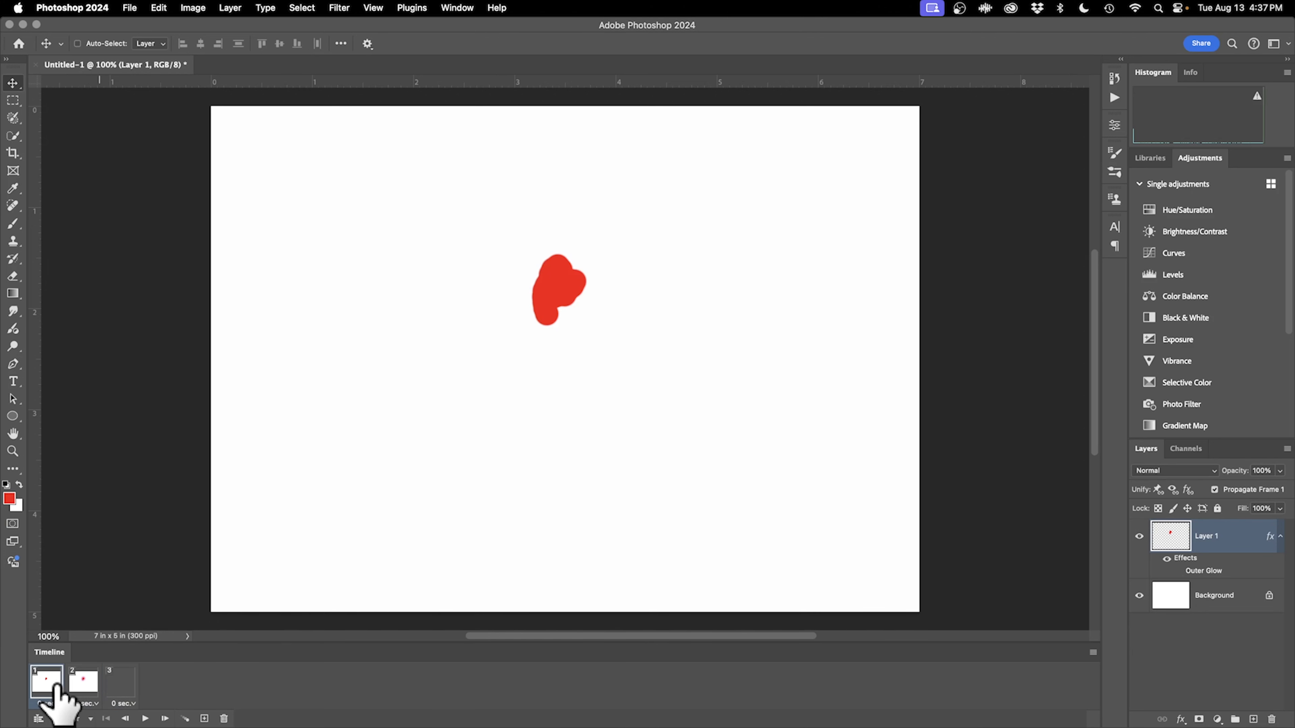
pyautogui.click(185, 718)
pyautogui.click(726, 295)
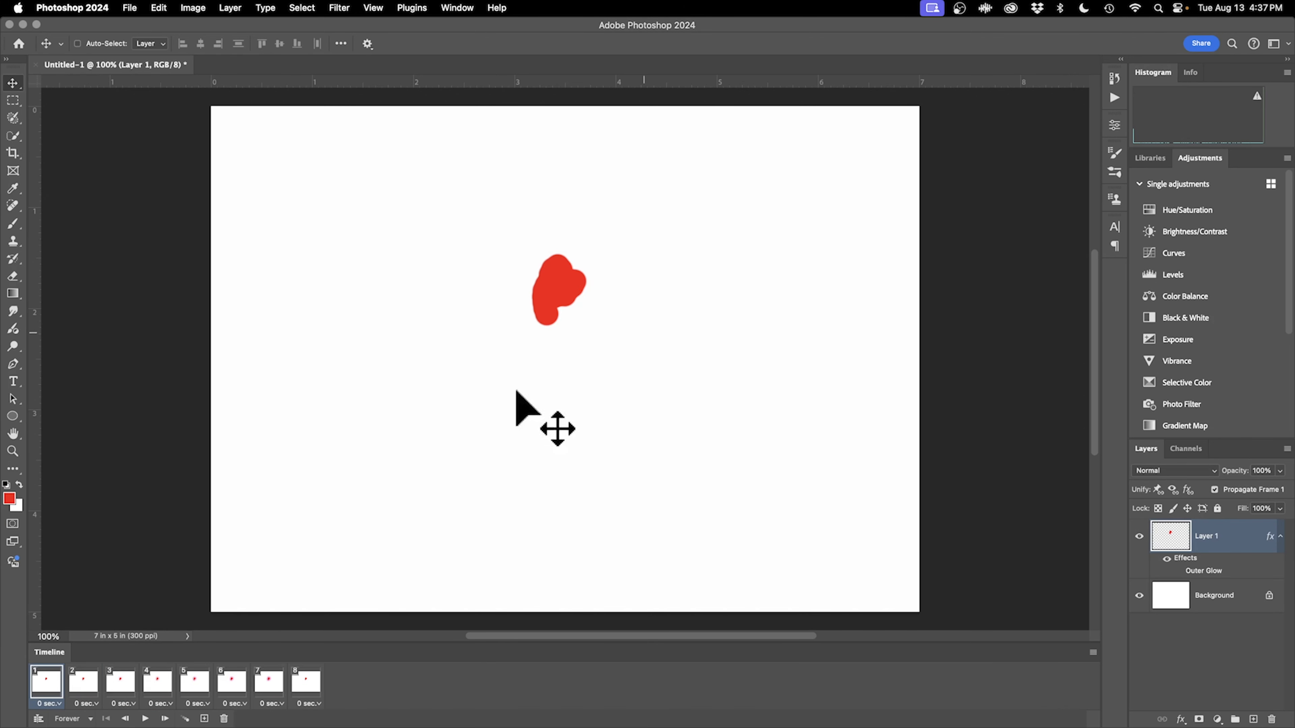
pyautogui.click(267, 686)
pyautogui.click(189, 719)
pyautogui.click(708, 294)
# Delete the duplicate frame 13 and preview the pulsing glow animation.
pyautogui.click(489, 683)
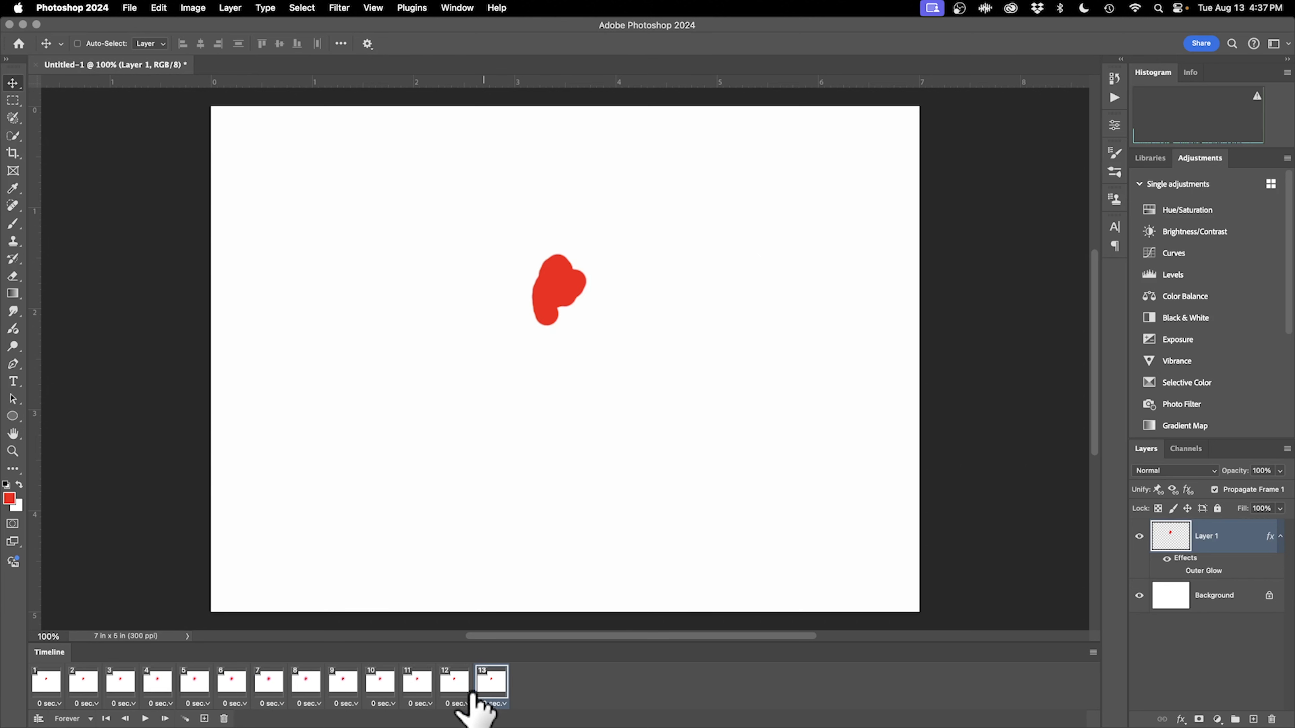
pyautogui.click(220, 719)
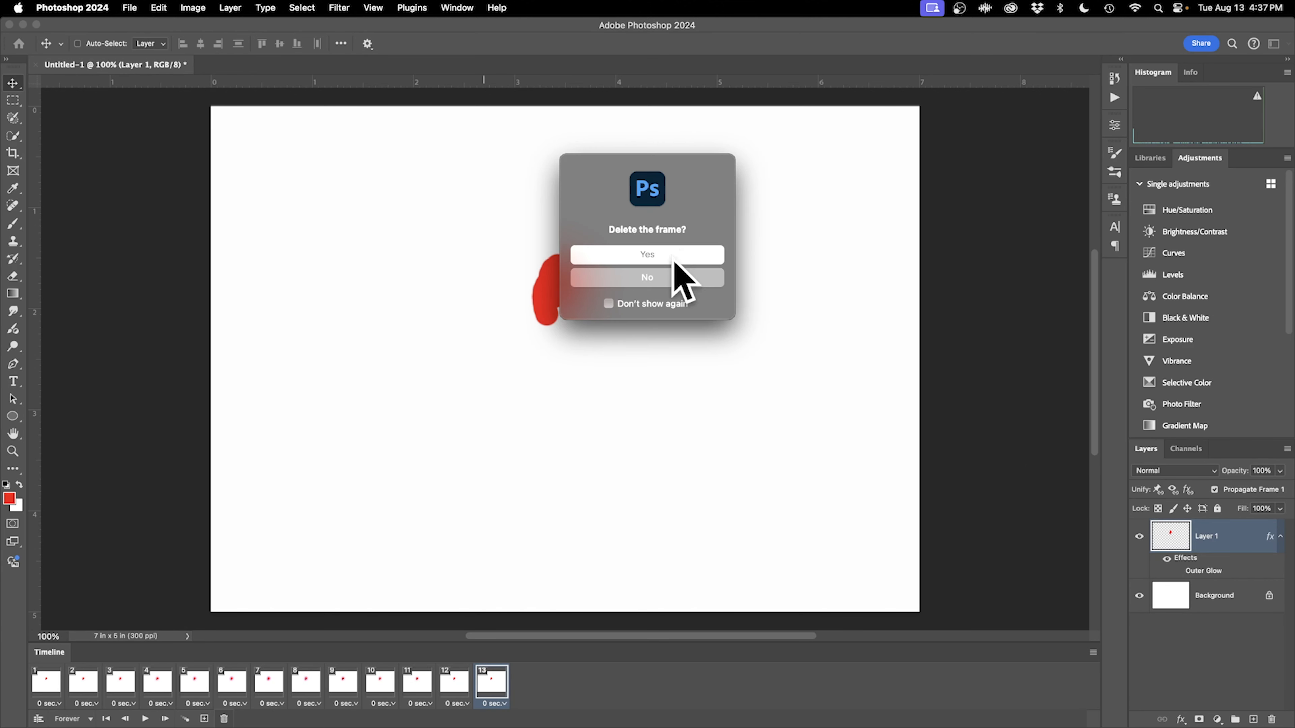
pyautogui.click(672, 260)
pyautogui.click(145, 718)
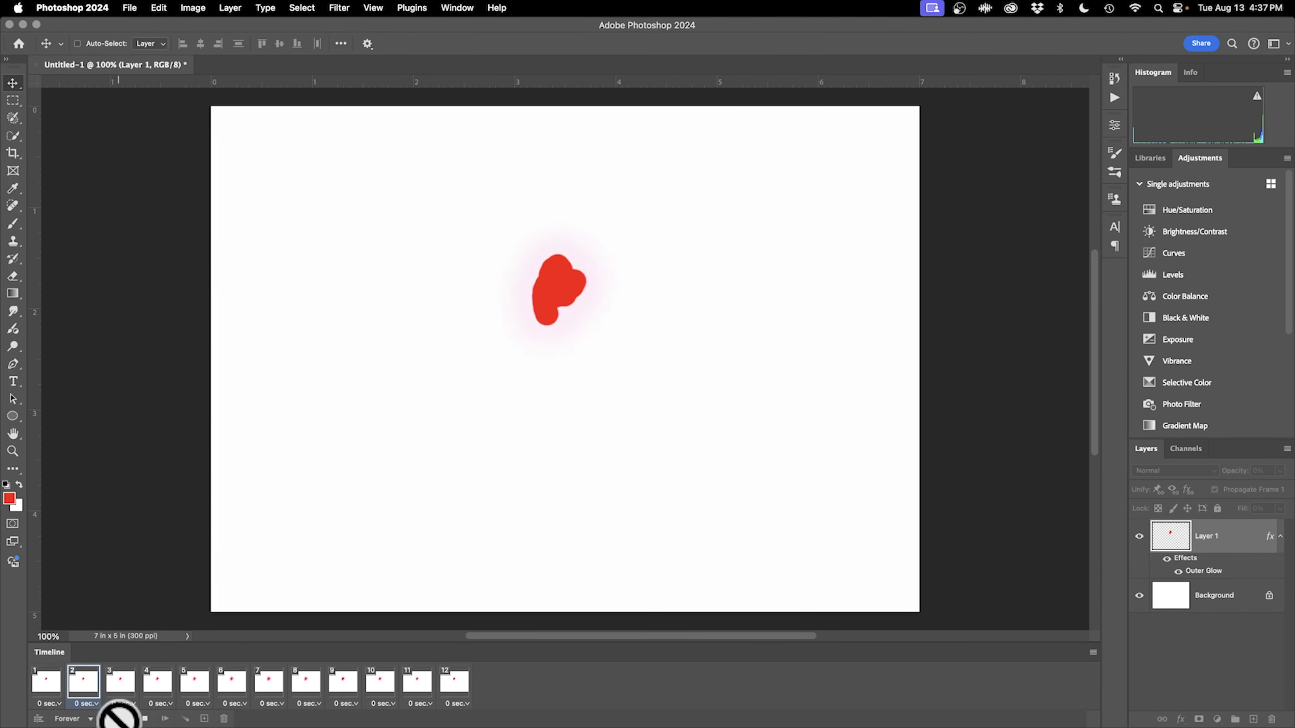
pyautogui.click(145, 719)
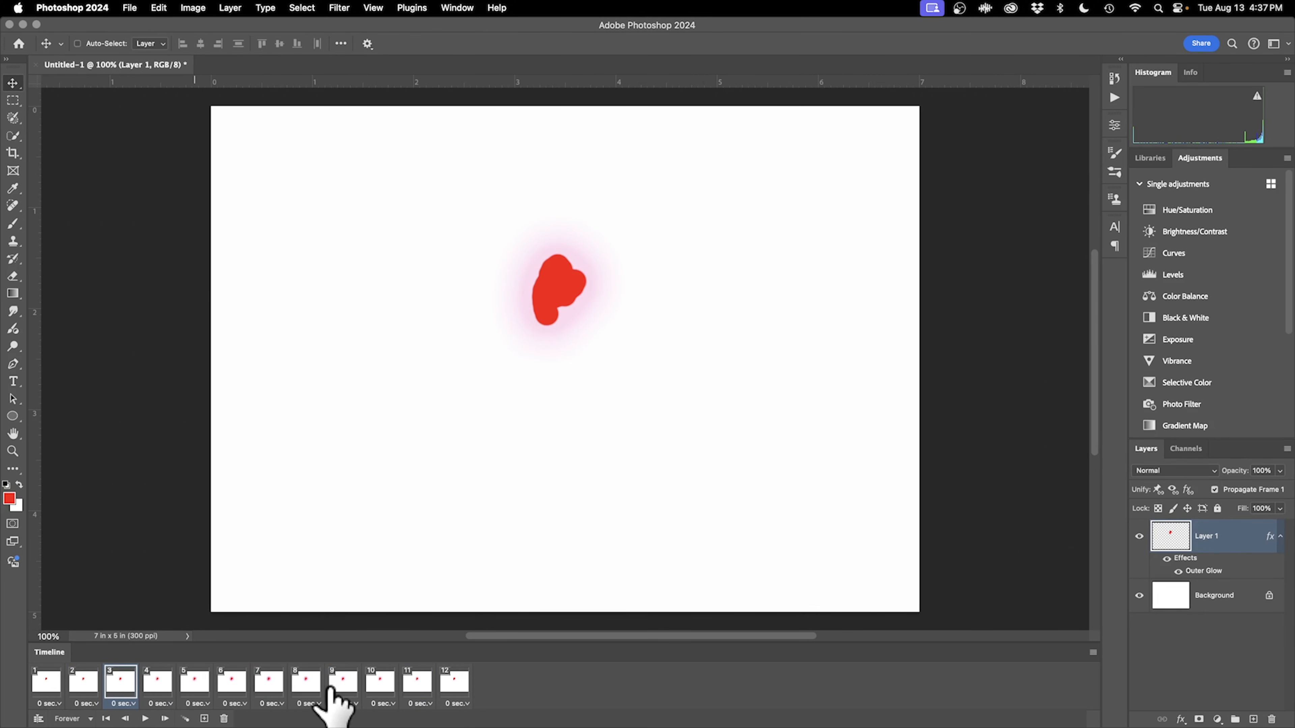
pyautogui.click(351, 684)
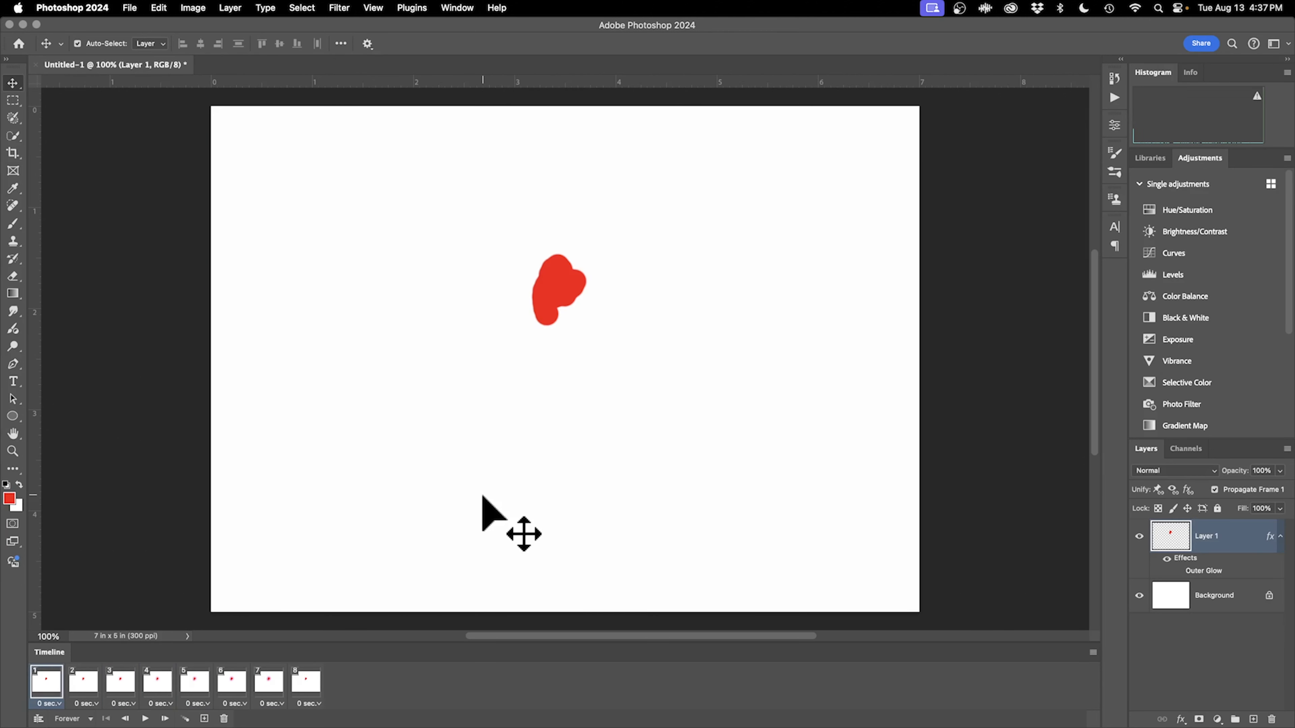
# Undo the glow animation and the Outer Glow effect back to a single frame with the plain red blob.
pyautogui.press('super+z')
pyautogui.press('super+z')
pyautogui.press('super+z')
pyautogui.press('super+z')
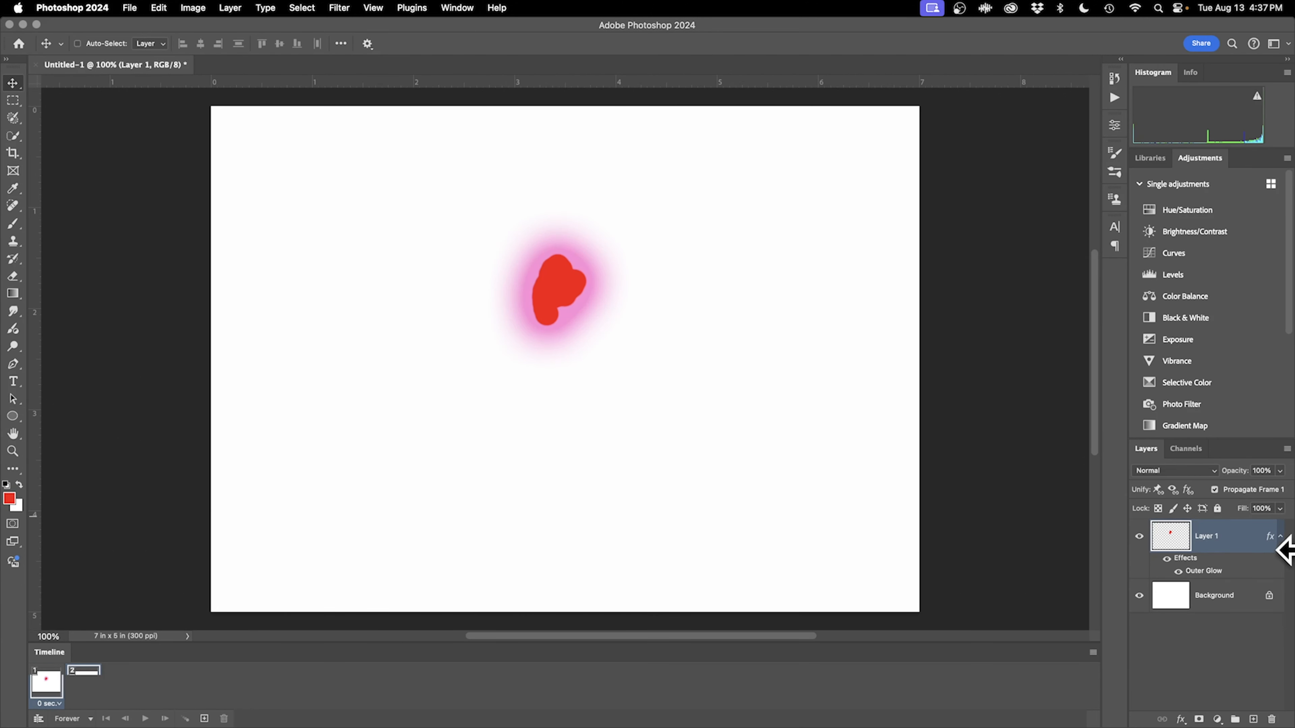
pyautogui.press('super+z')
pyautogui.press('super+z')
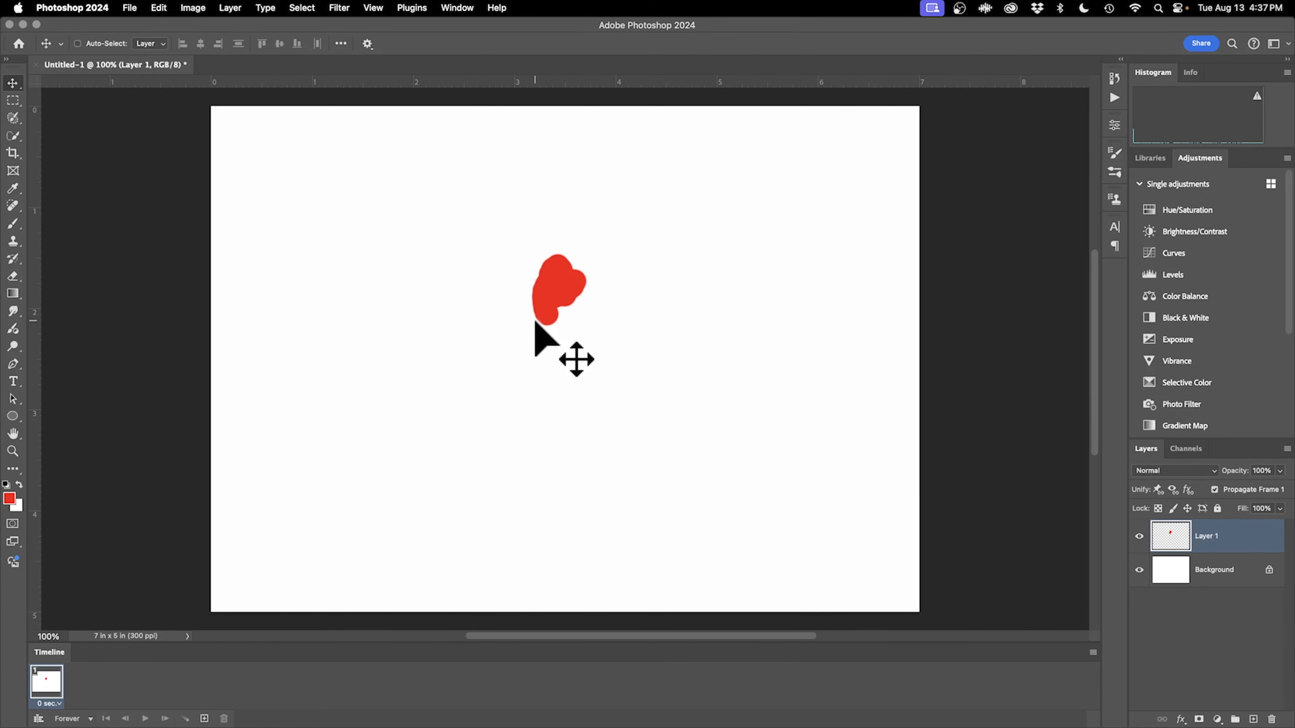
# Try rotating the red blob to about -133° with Free Transform, and cancel the transformation.
pyautogui.press('super+t')
pyautogui.moveTo(665, 228); pyautogui.dragTo(376, 169)
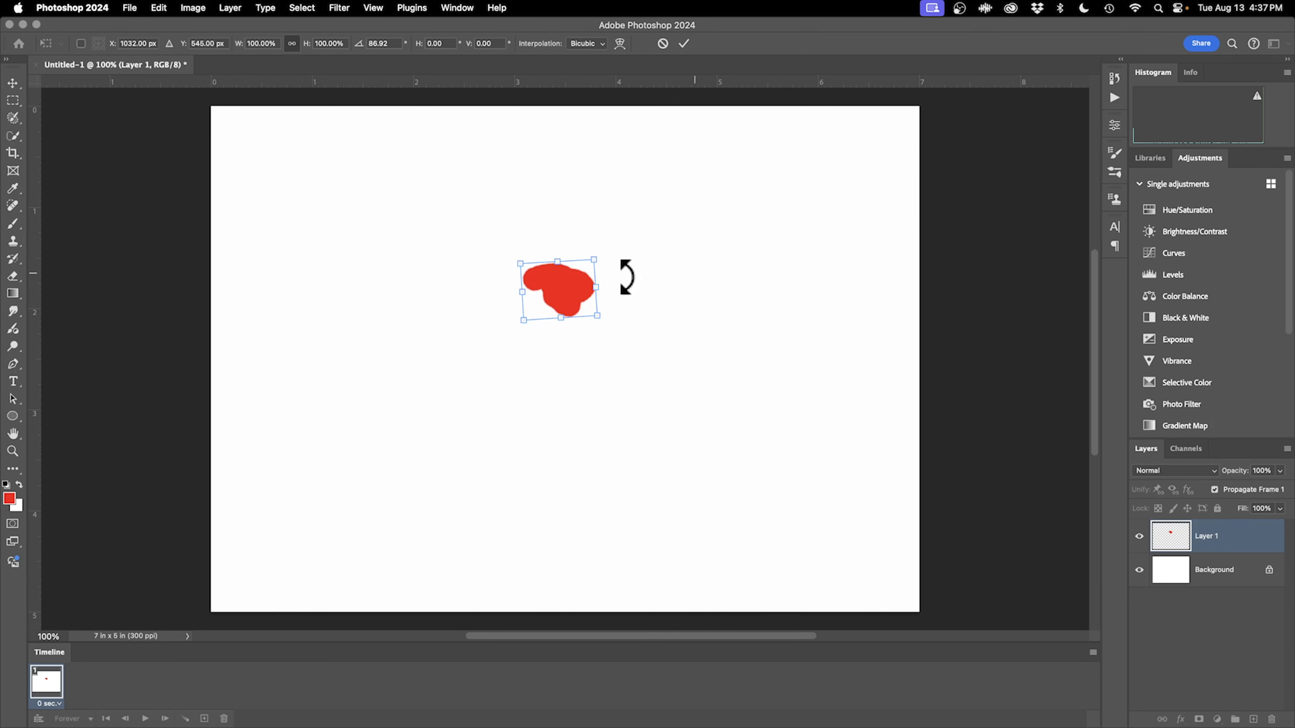
pyautogui.moveTo(640, 207); pyautogui.dragTo(466, 365)
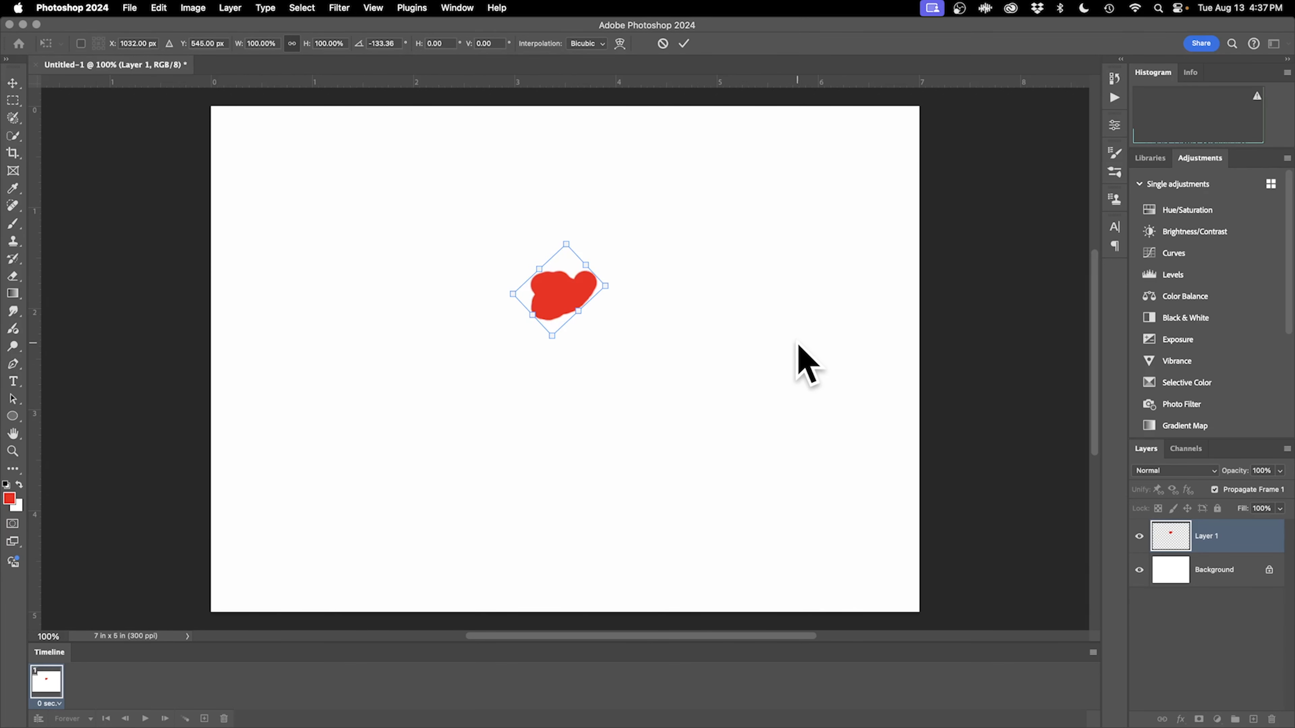
pyautogui.press('Escape')
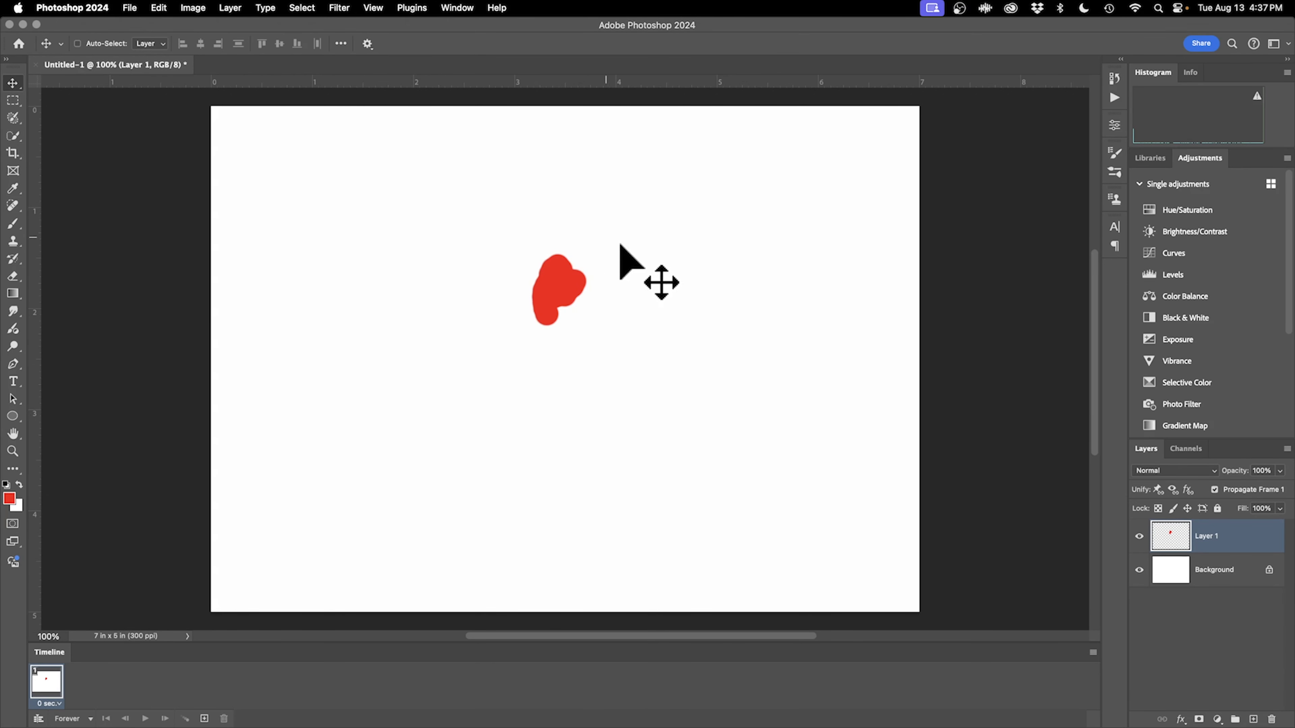
pyautogui.press('super')
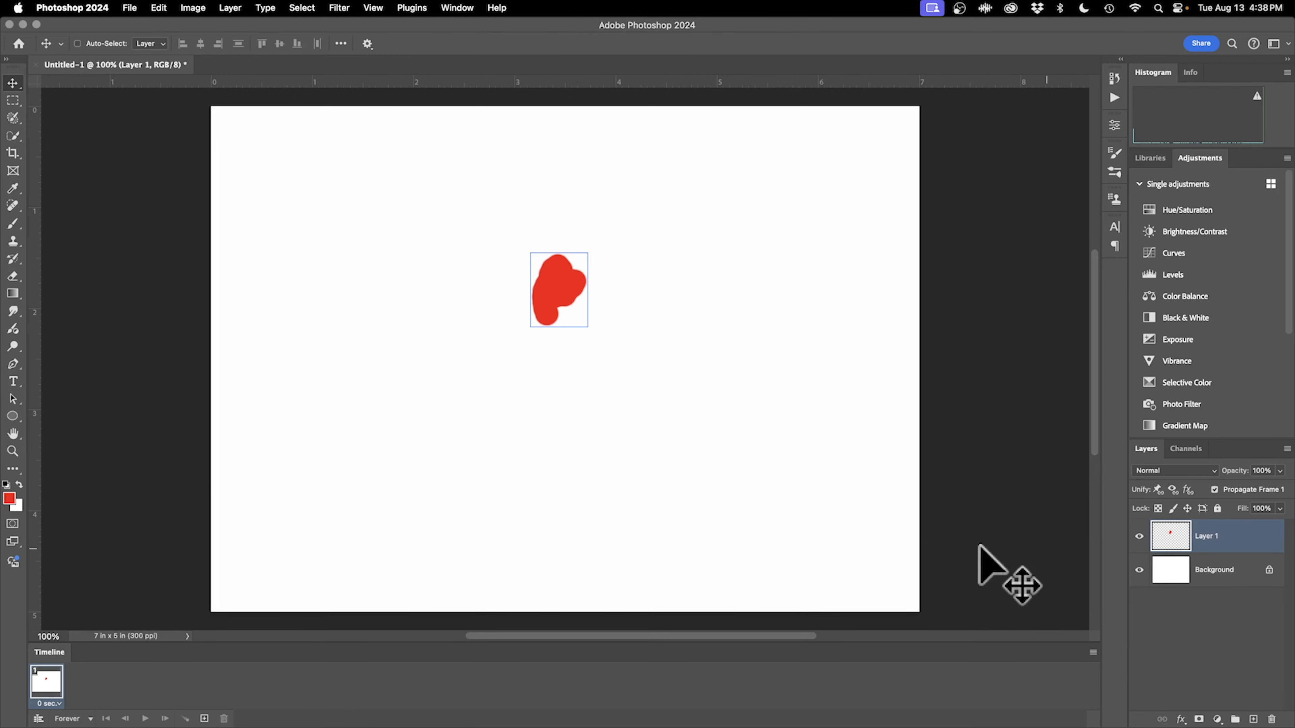
# Duplicate the red blob layer, Layer 1, and scale the copy to 120% with Free Transform.
pyautogui.rightClick(1211, 545)
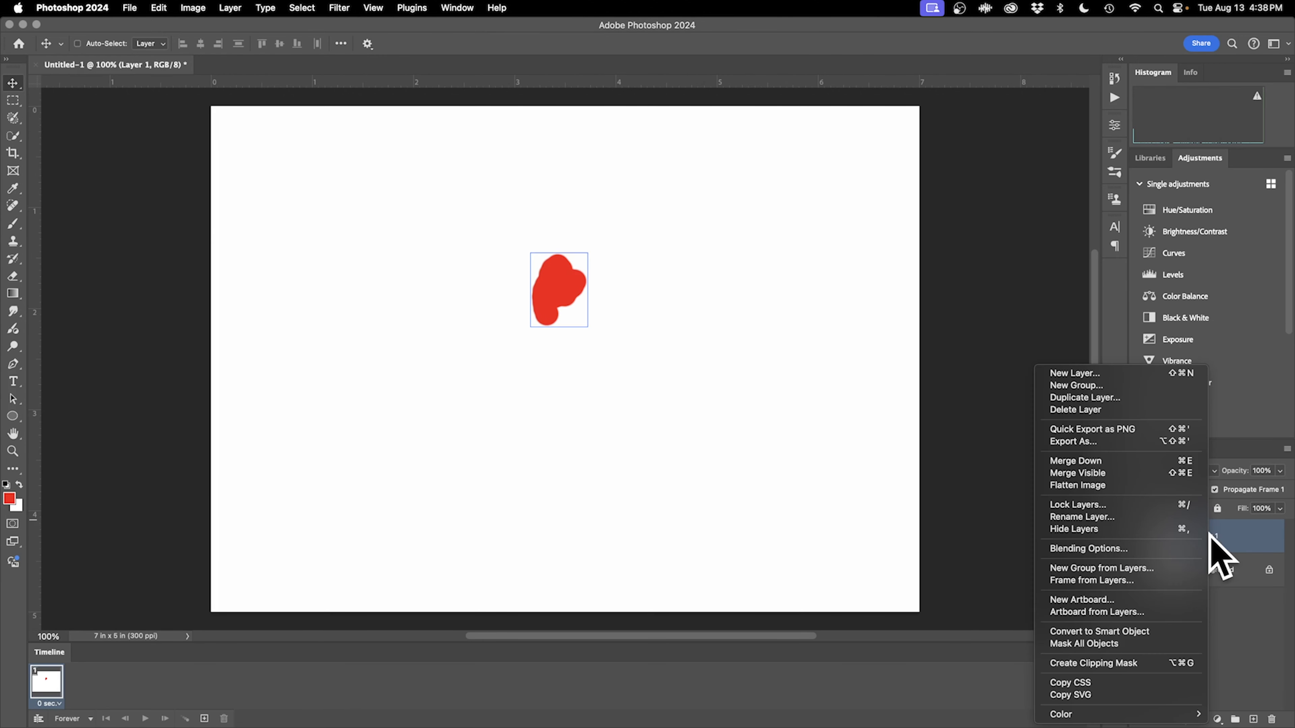
pyautogui.click(1141, 397)
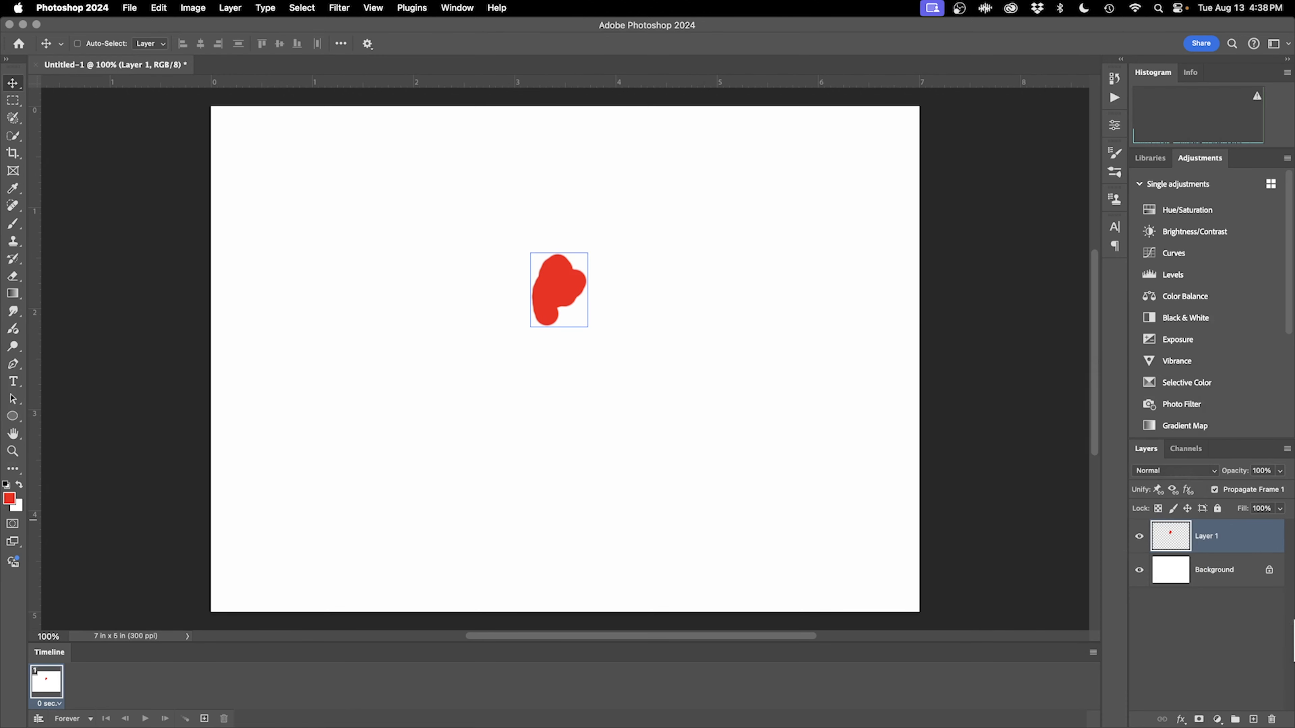
pyautogui.click(782, 330)
pyautogui.press('super+t')
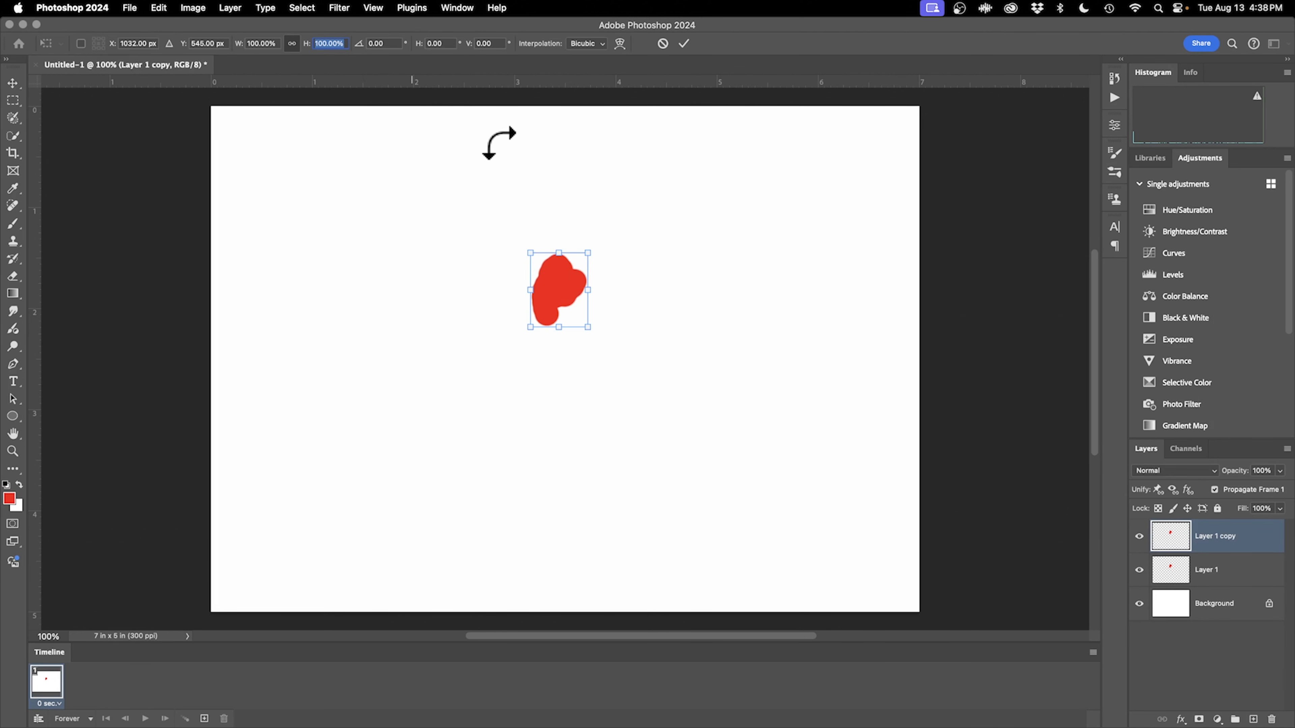
pyautogui.write('120')
pyautogui.press('Return')
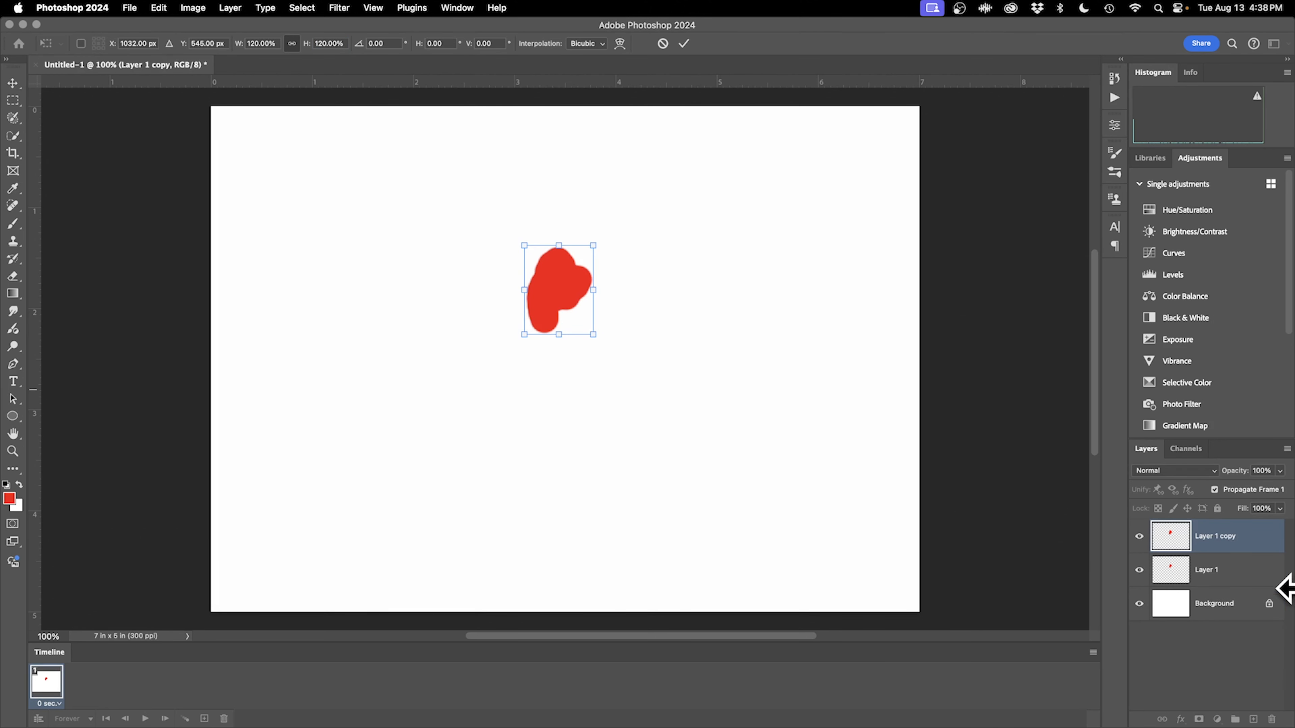
pyautogui.press('Return')
# Duplicate the topmost blob layer twice in succession, scaling each new copy to 120% of the one before with Free Transform.
pyautogui.press('super+j')
pyautogui.press('super+t')
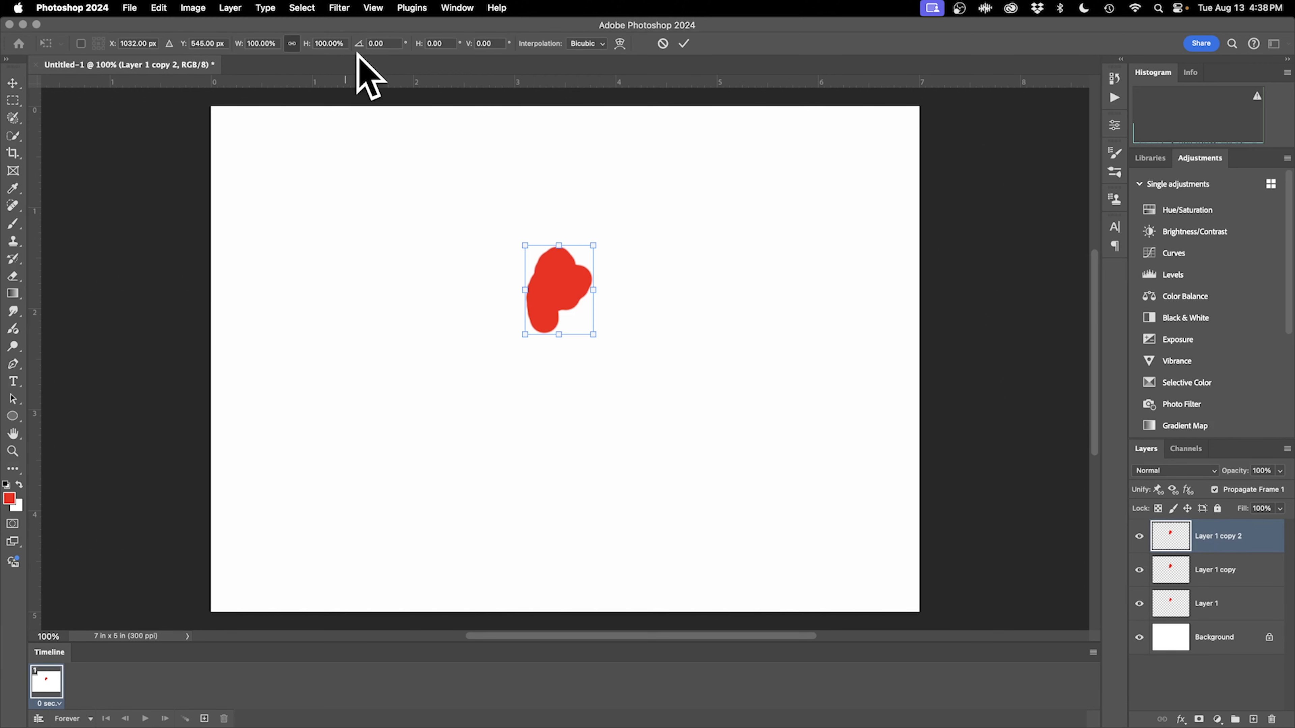
pyautogui.write('120')
pyautogui.press('Return')
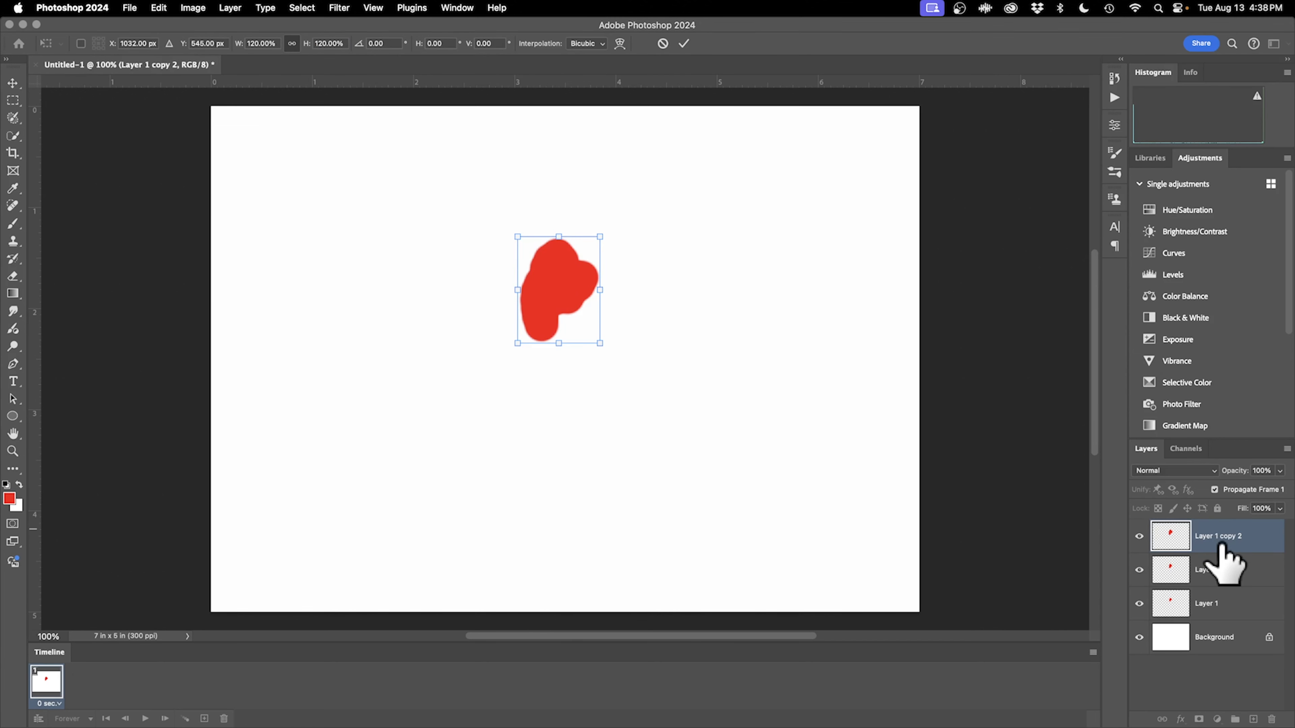
pyautogui.press('super+alt+t')
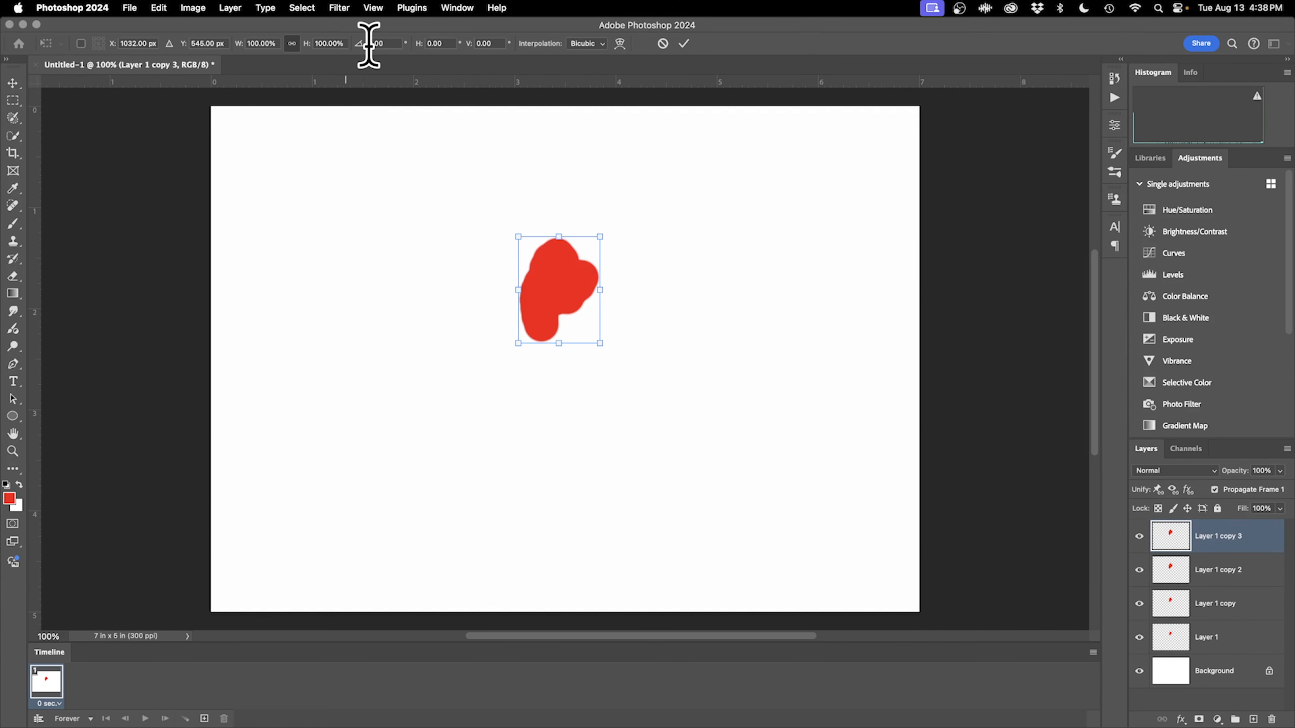
pyautogui.write('120')
pyautogui.press('Return')
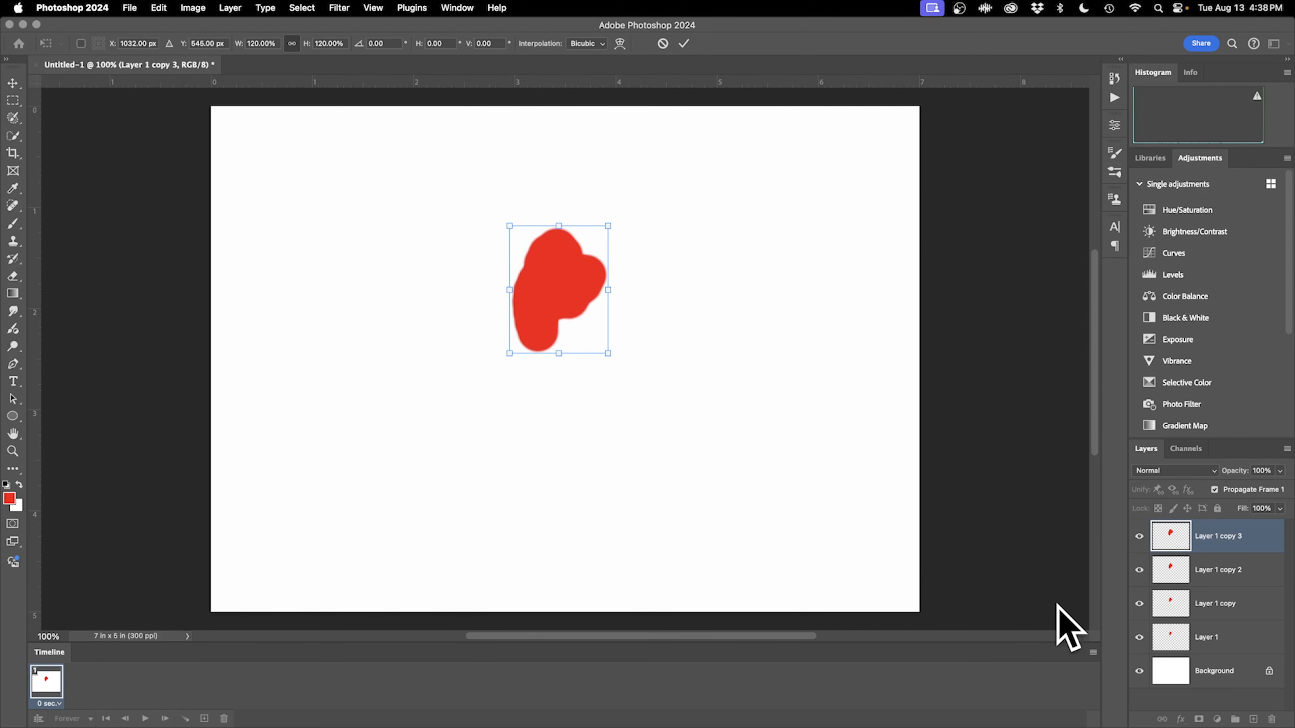
# Hide the three enlarged blob copies in frame 1, and add frame 2 with Layer 1 copy shown in place of Layer 1.
pyautogui.moveTo(1139, 536); pyautogui.dragTo(1139, 607)
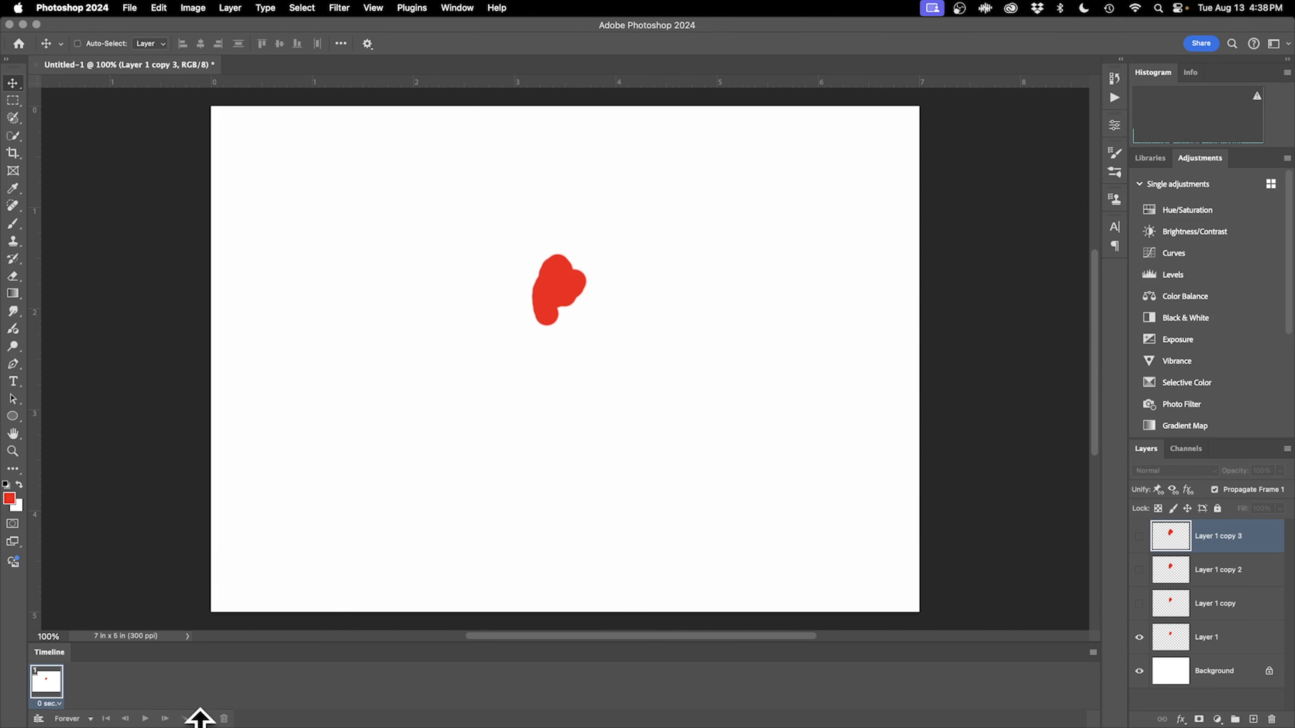
pyautogui.click(203, 718)
pyautogui.click(1138, 637)
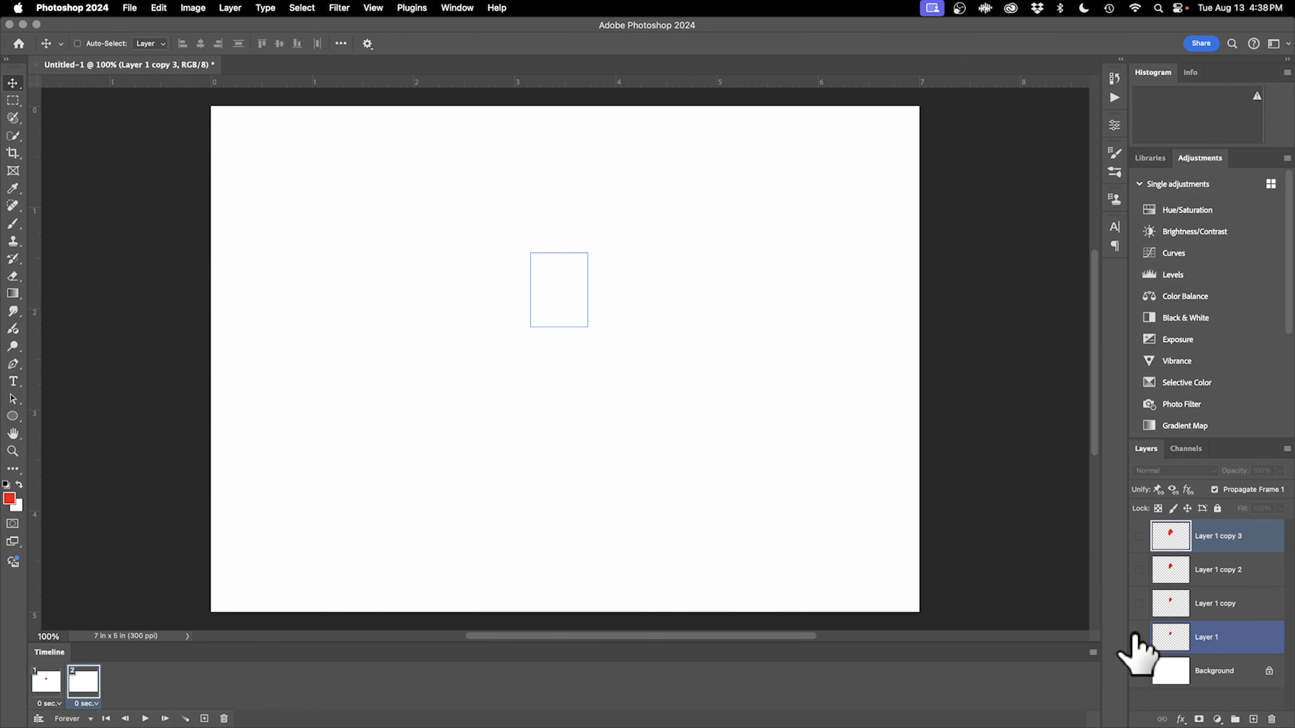
pyautogui.click(1139, 603)
# Add frame 3 with Layer 1 copy 2 as the only visible blob, and frame 4 with only Layer 1 copy 3.
pyautogui.click(202, 717)
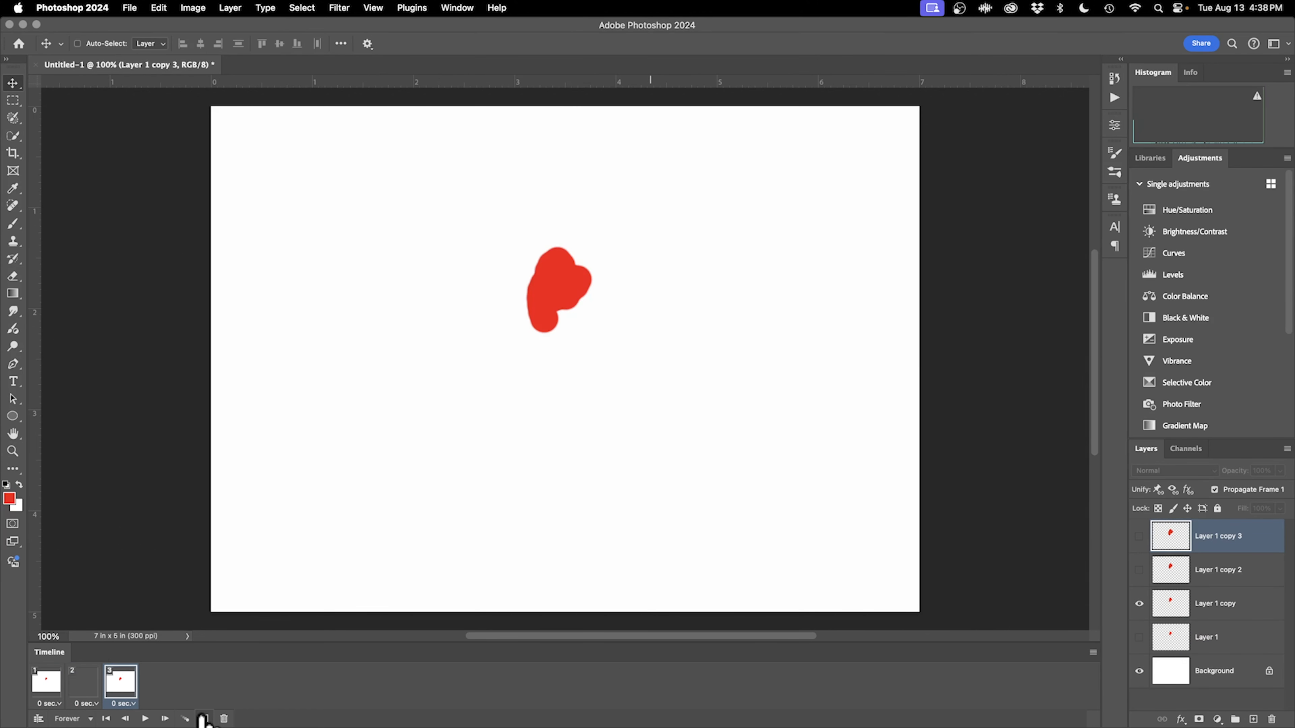
pyautogui.click(1138, 604)
pyautogui.click(1139, 570)
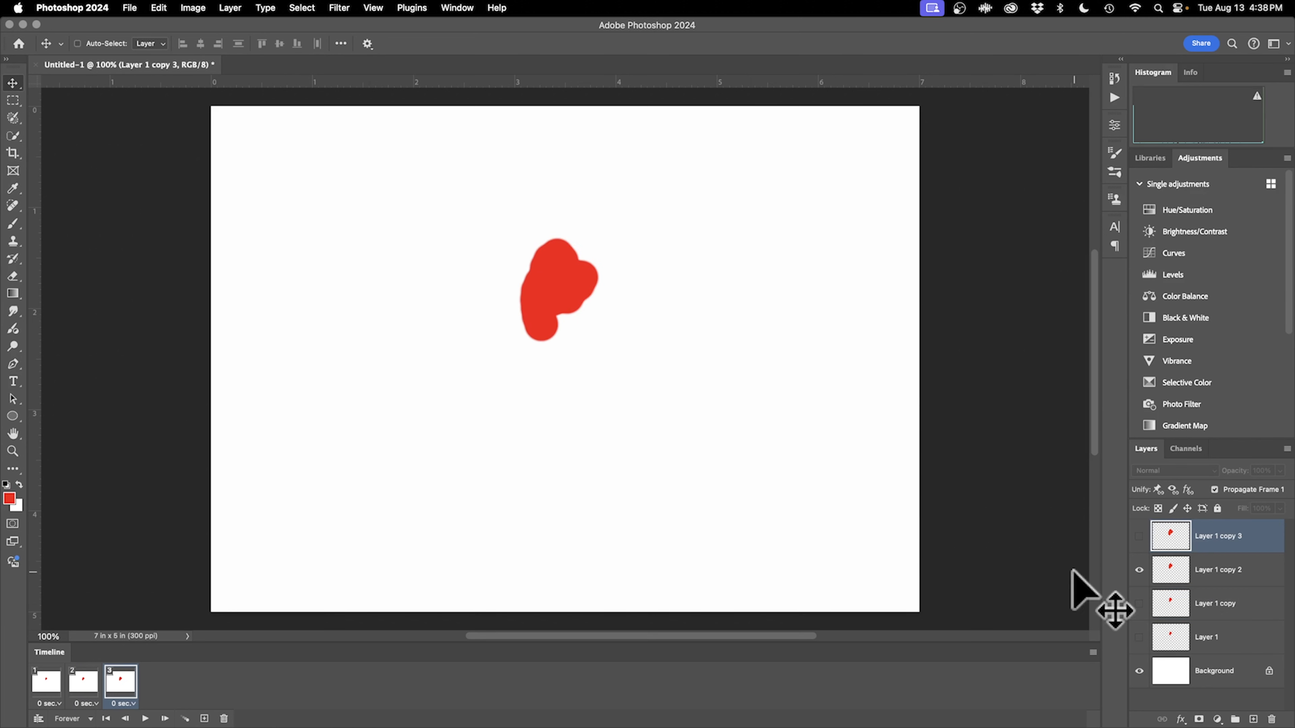
pyautogui.click(205, 718)
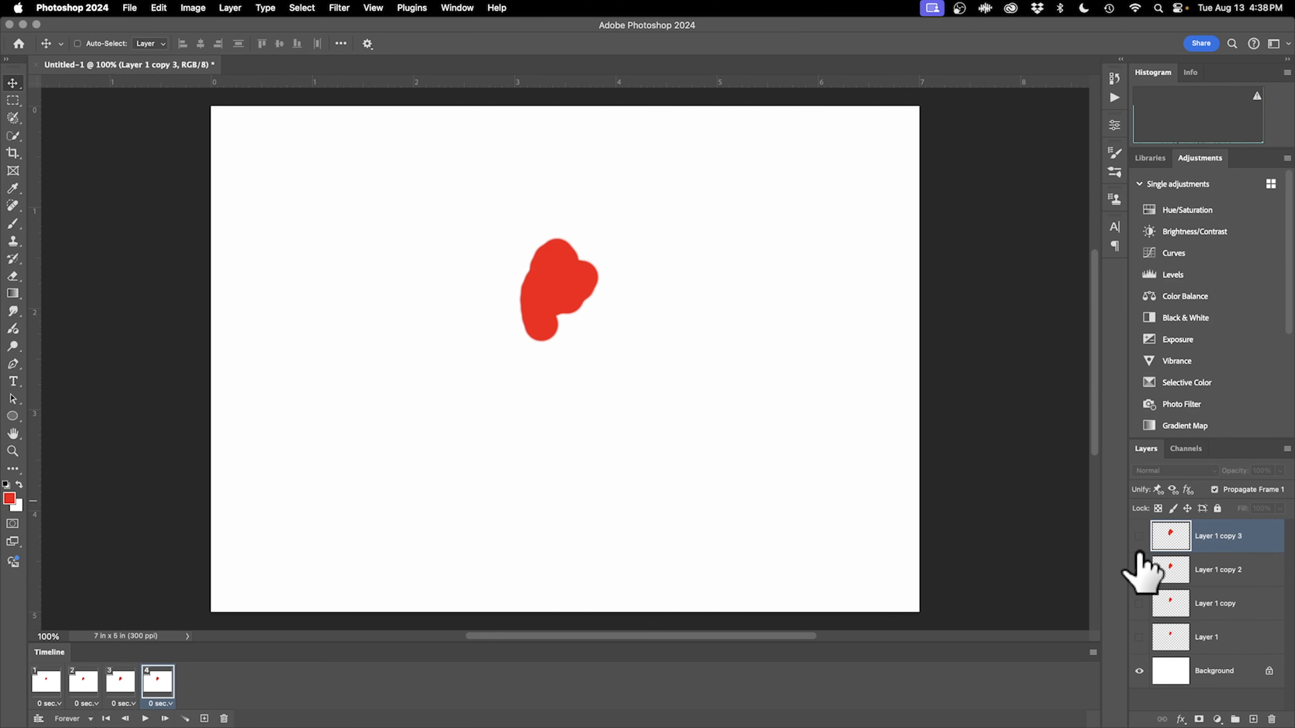
pyautogui.click(1139, 536)
pyautogui.click(1138, 570)
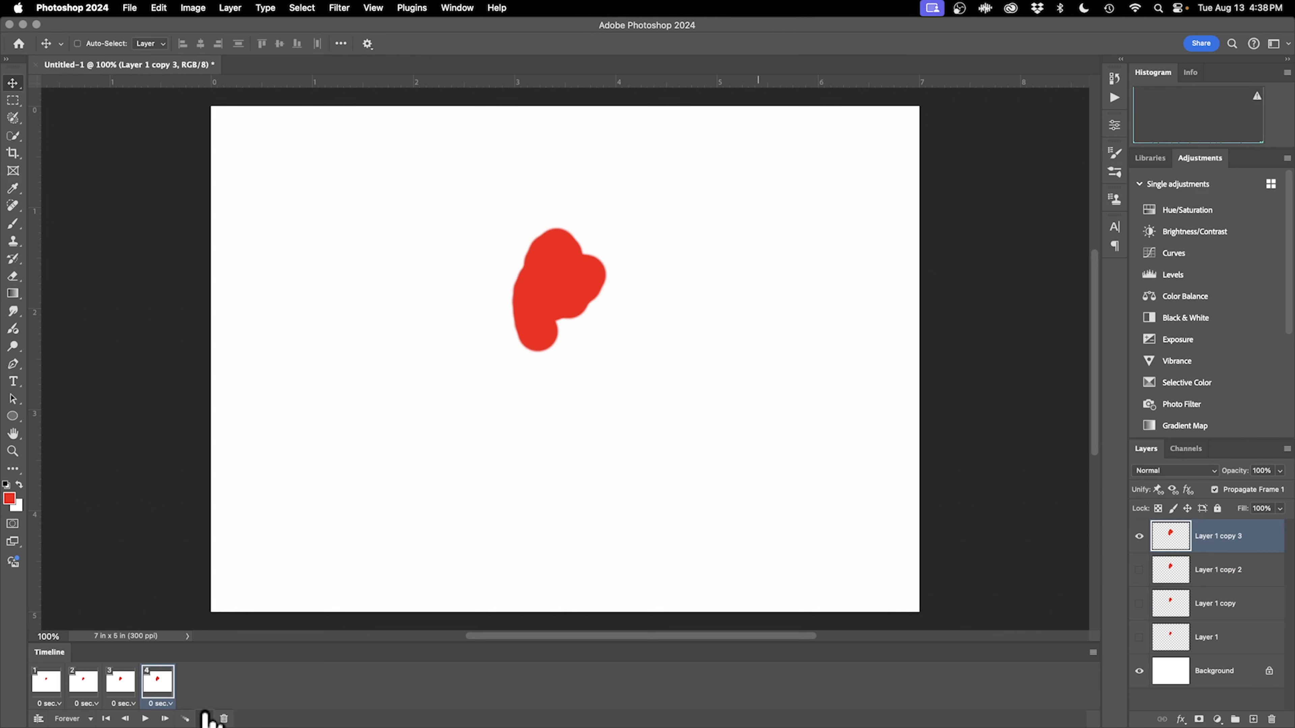
# Add frame 5 with Layer 1 copy 3 hidden and Layer 1 copy 2 as the visible blob.
pyautogui.click(205, 717)
pyautogui.click(1139, 536)
pyautogui.click(1139, 570)
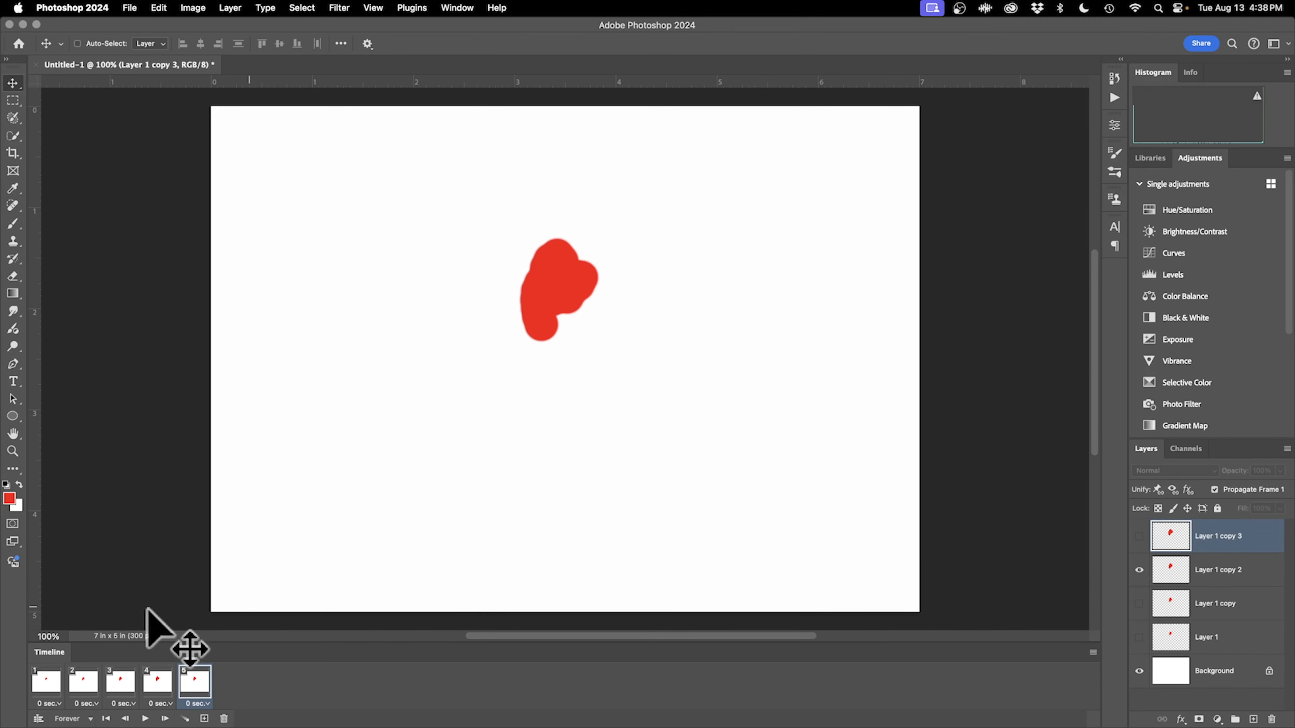
# Add frame 6 with Layer 1 copy as the only visible blob, and preview the growing and shrinking animation.
pyautogui.click(206, 719)
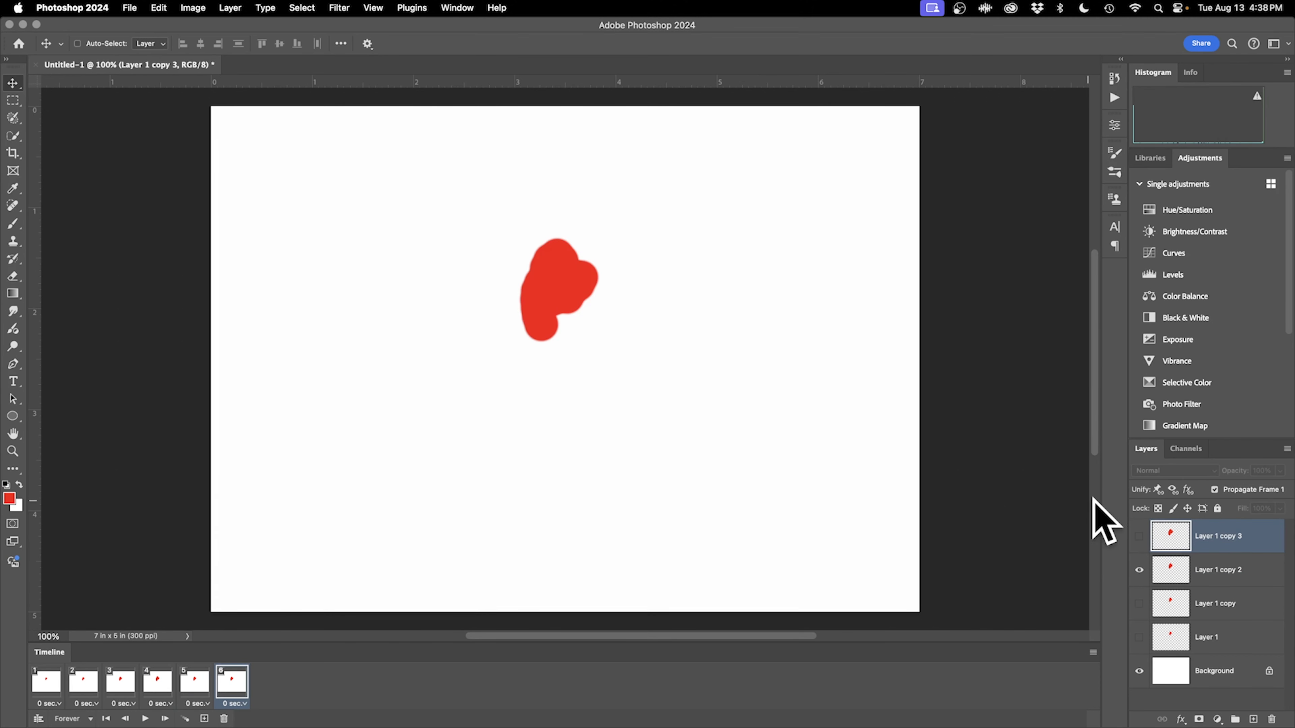
pyautogui.click(1139, 570)
pyautogui.click(1138, 603)
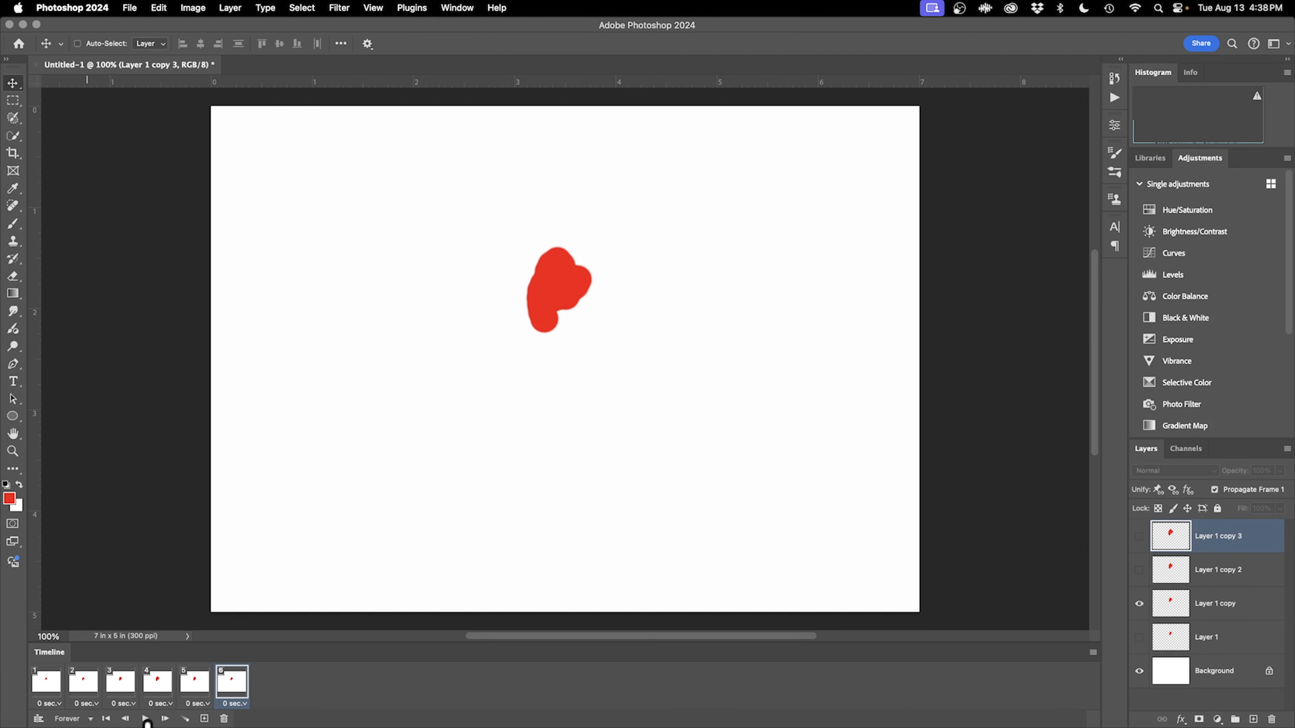
pyautogui.click(147, 718)
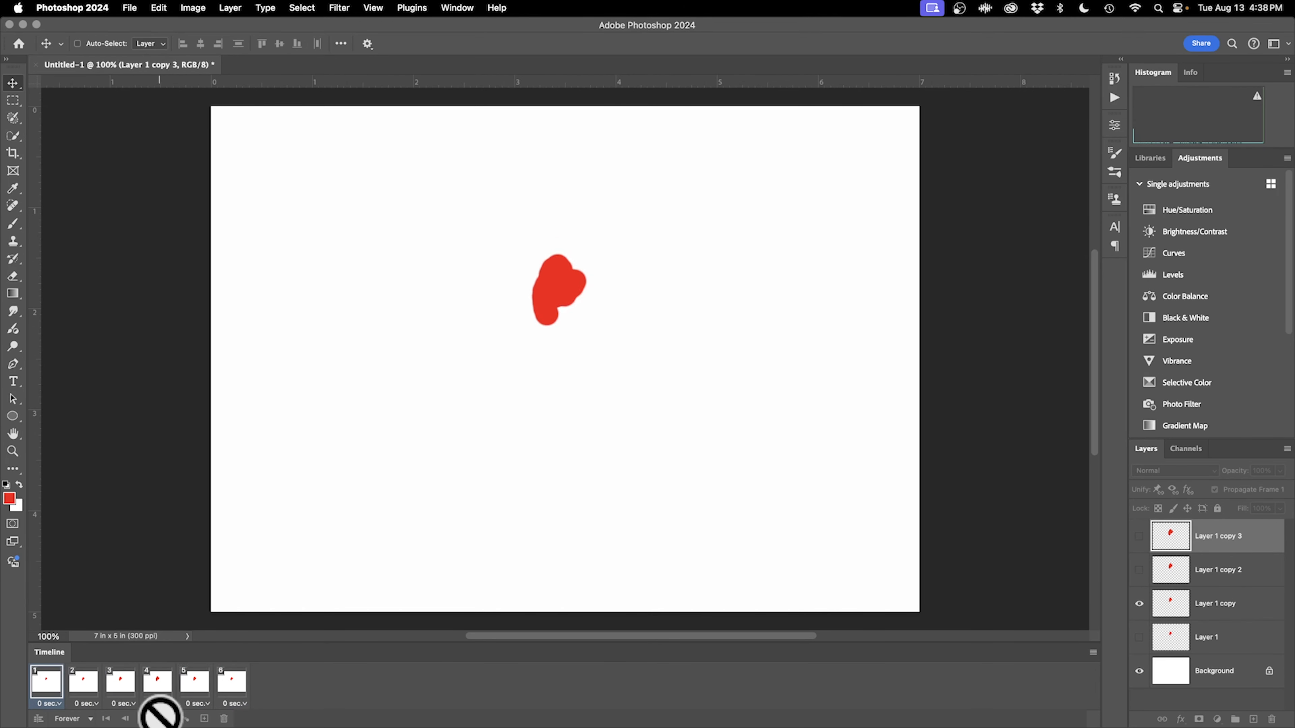
pyautogui.click(144, 718)
# Try tweening 5 frames between frames 1 and 2 with position, opacity and effects on all layers, and preview the animation.
pyautogui.click(55, 680)
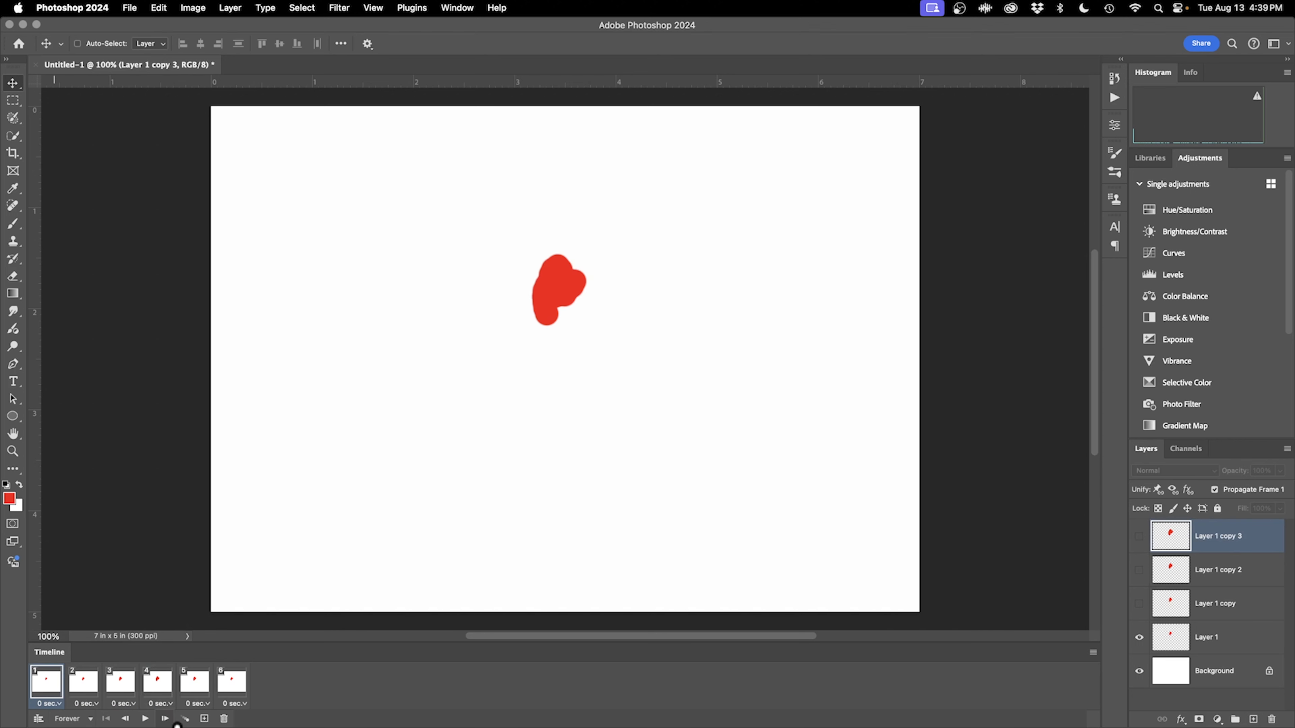
pyautogui.keyDown('shift'); pyautogui.click(95, 687); pyautogui.keyUp('shift')
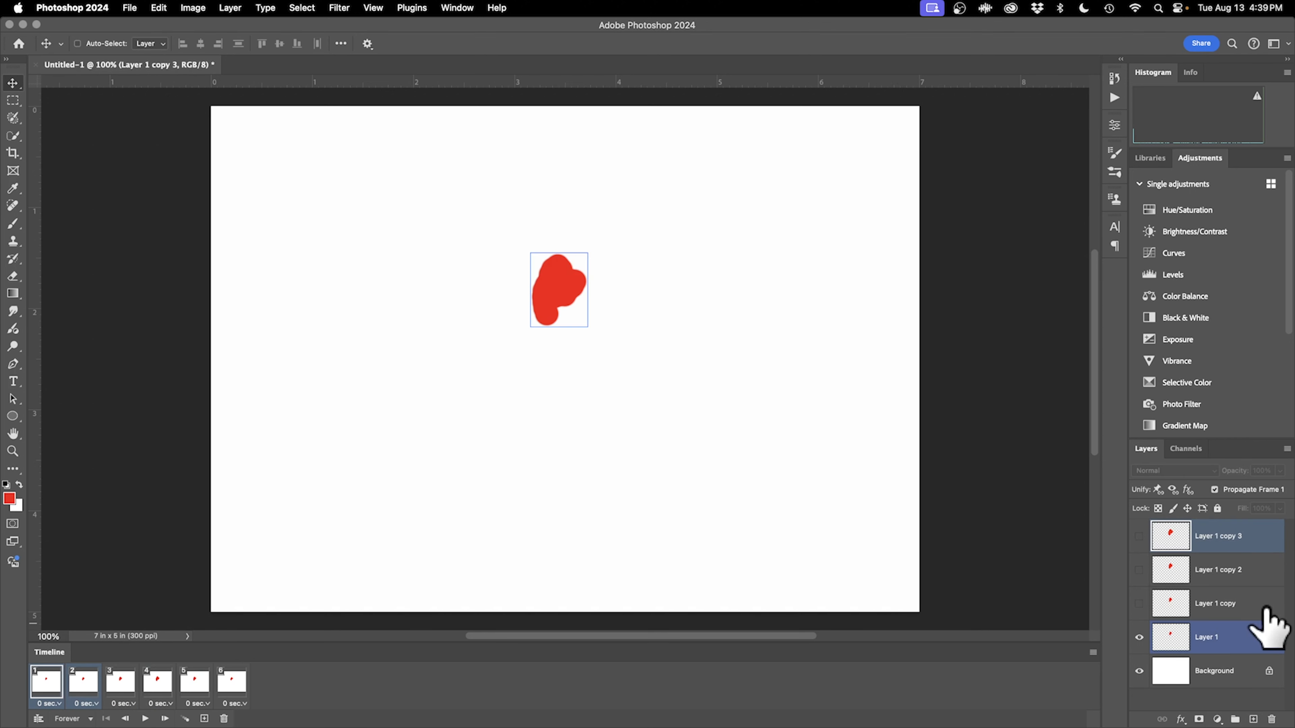
pyautogui.click(184, 718)
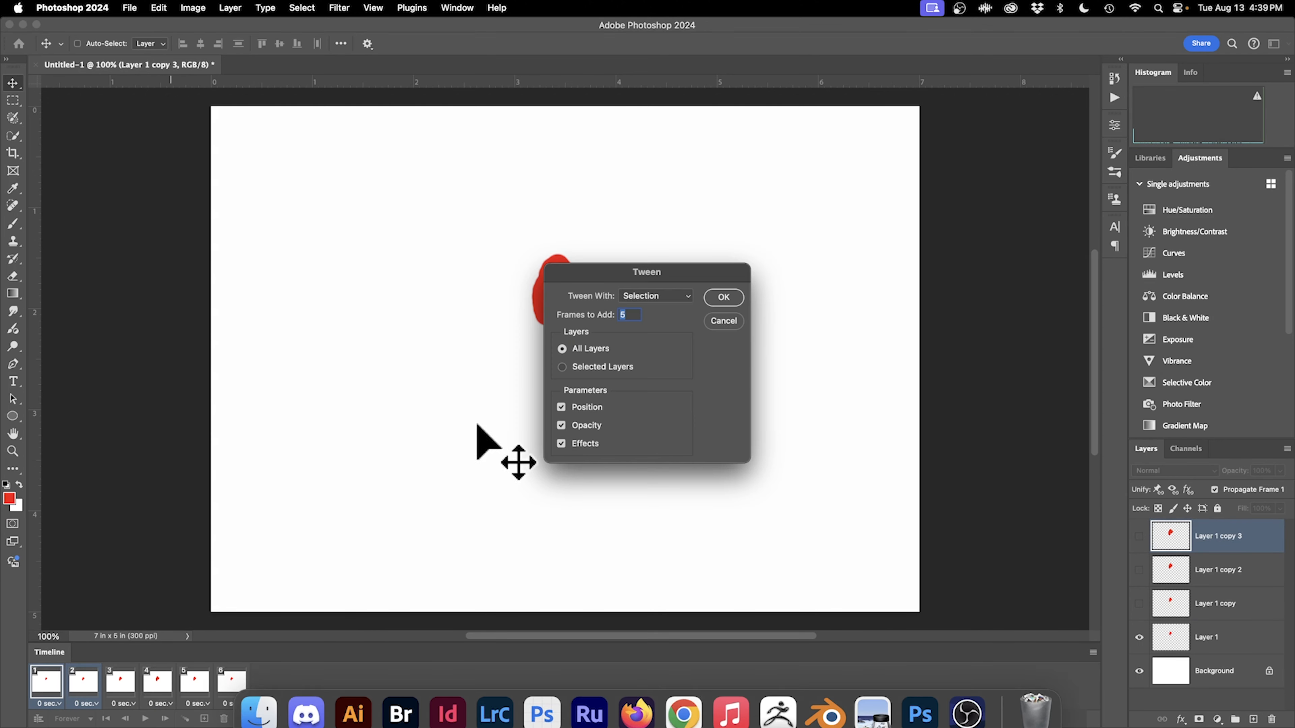
pyautogui.click(731, 297)
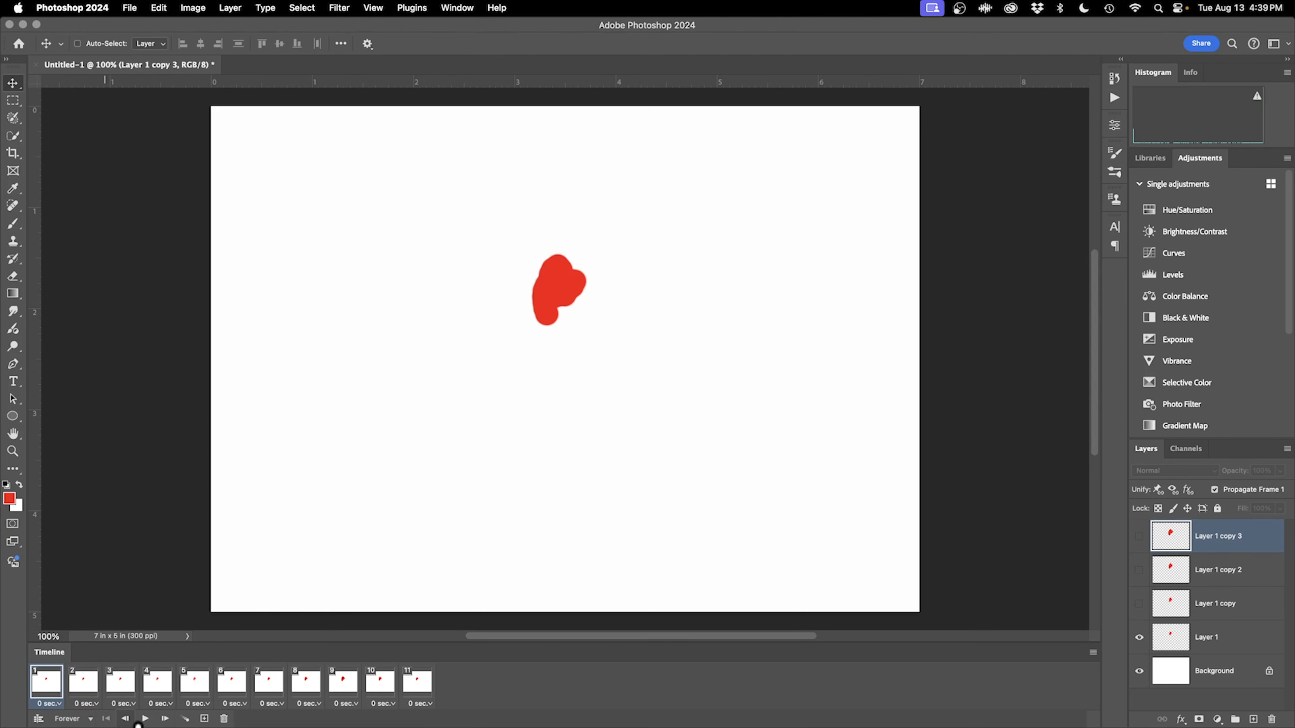
pyautogui.click(144, 719)
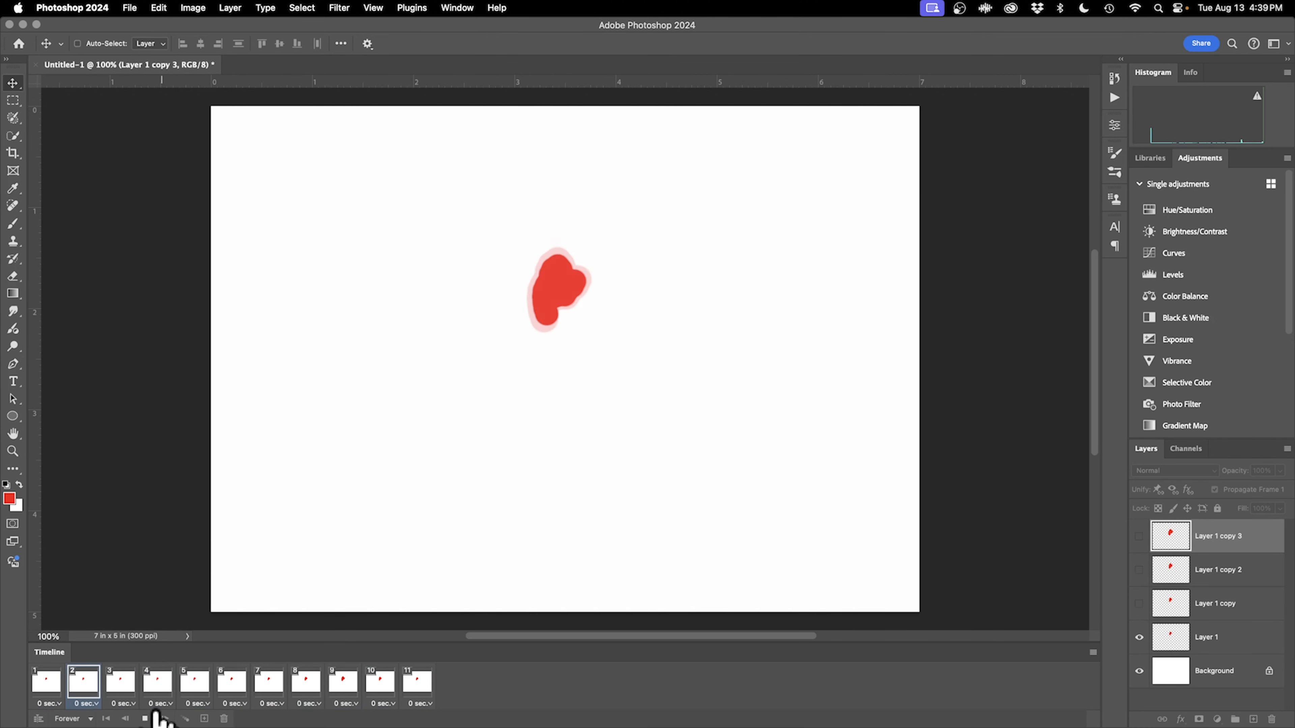
pyautogui.click(145, 719)
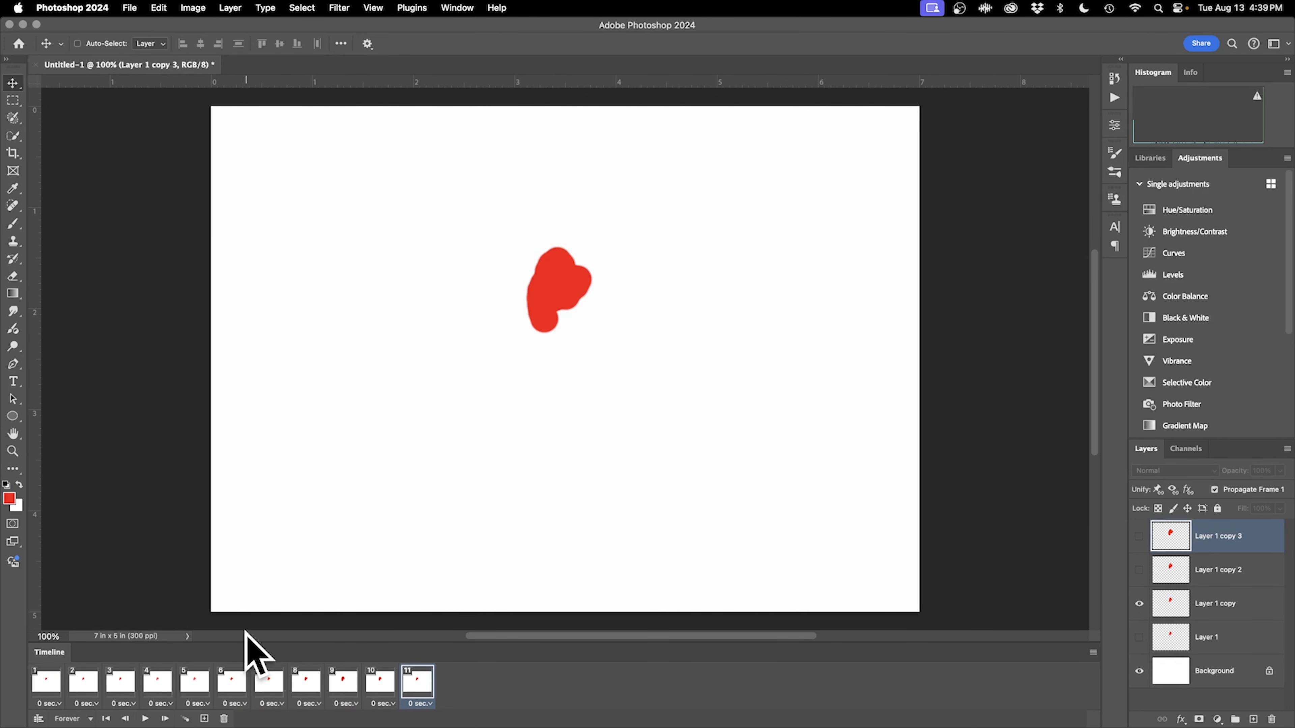
# Undo the tween between frames 1 and 2, and replay the frame-by-frame scaling animation.
pyautogui.press('super+z')
pyautogui.click(145, 719)
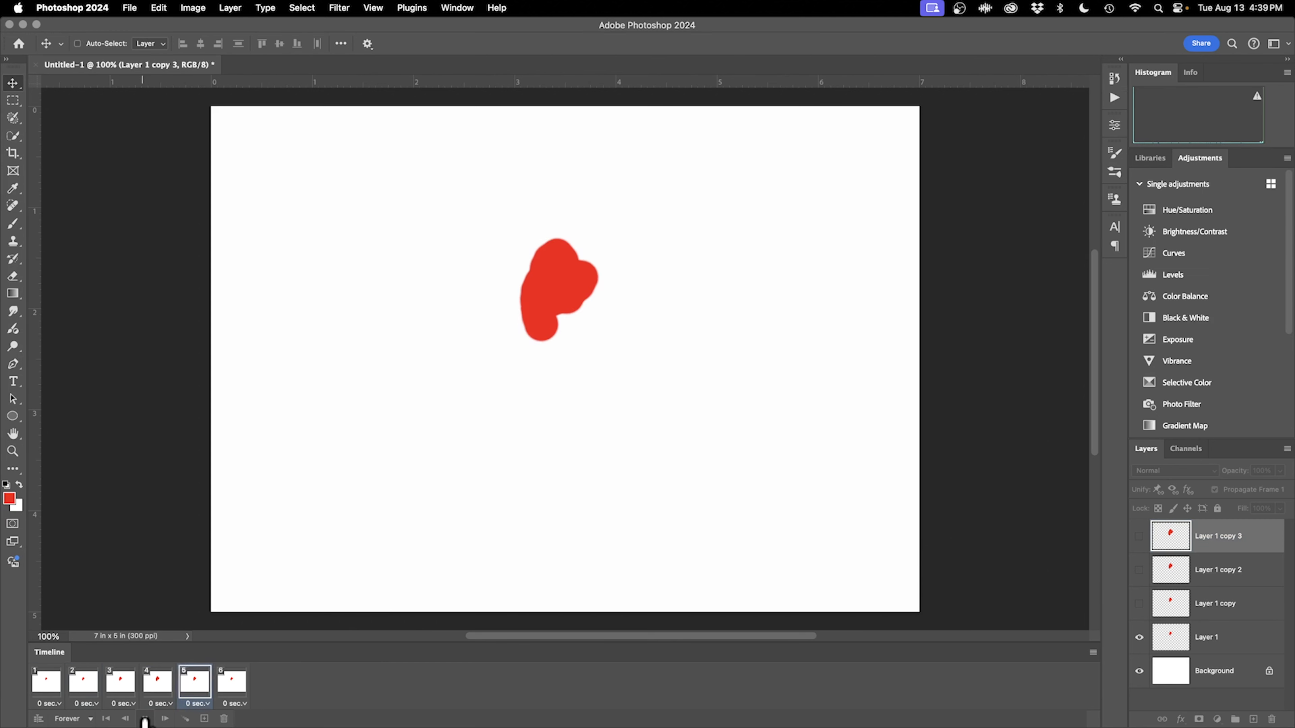
pyautogui.click(145, 718)
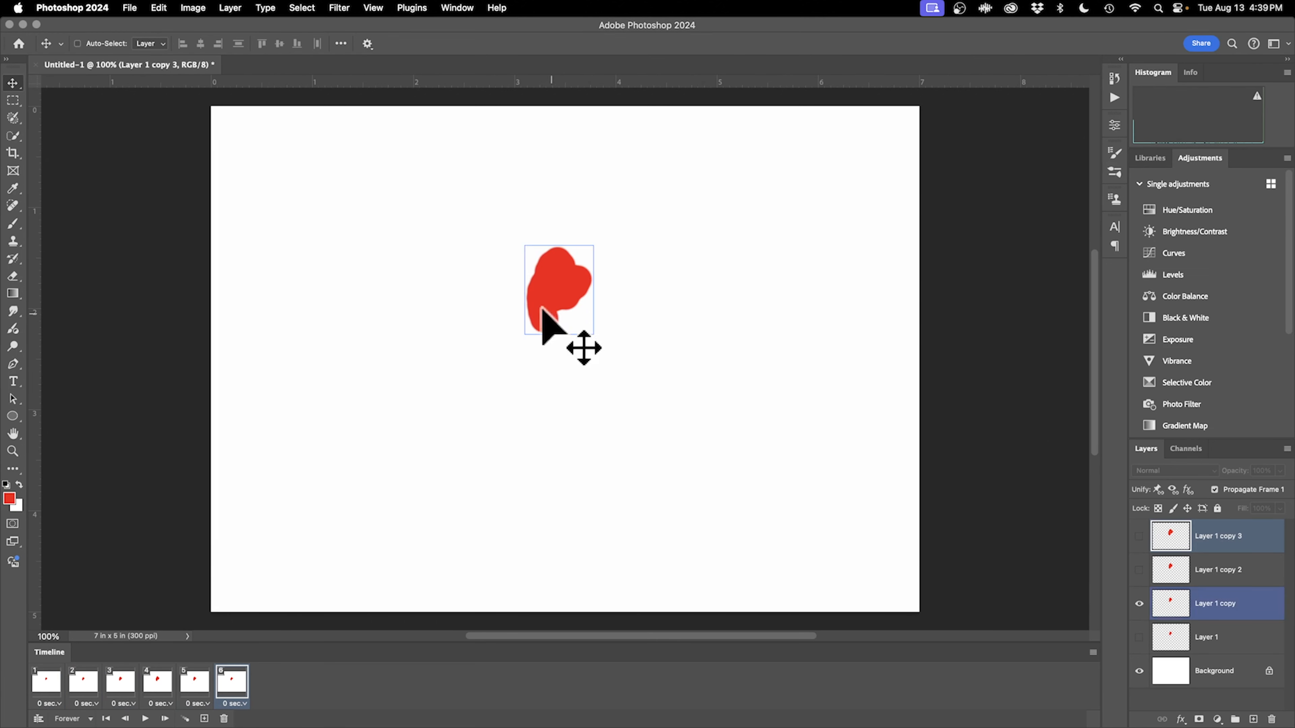